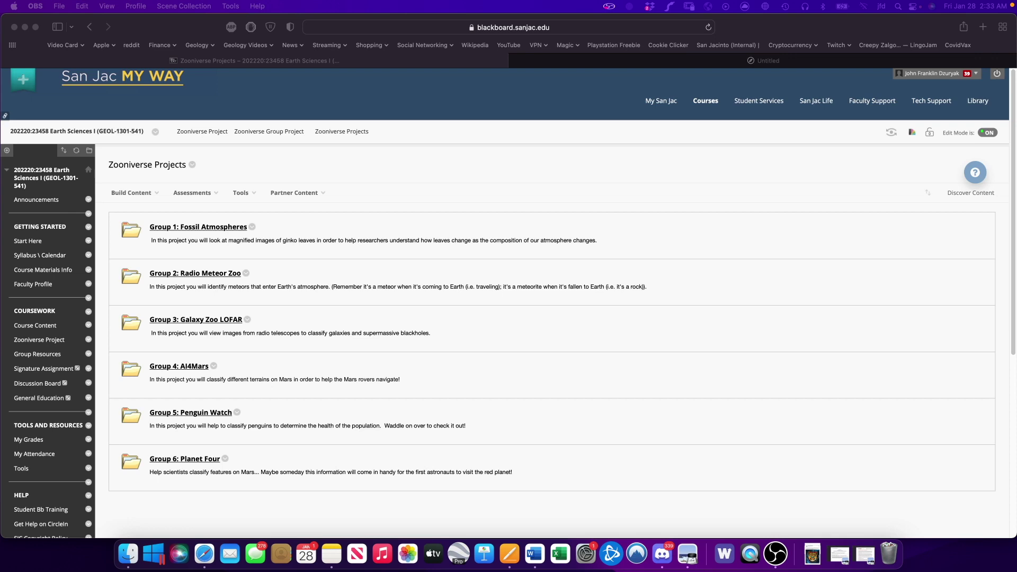
Open the Group 1: Fossil Atmospheres folder in the course and follow its link to the Zooniverse project
click(312, 222)
click(204, 231)
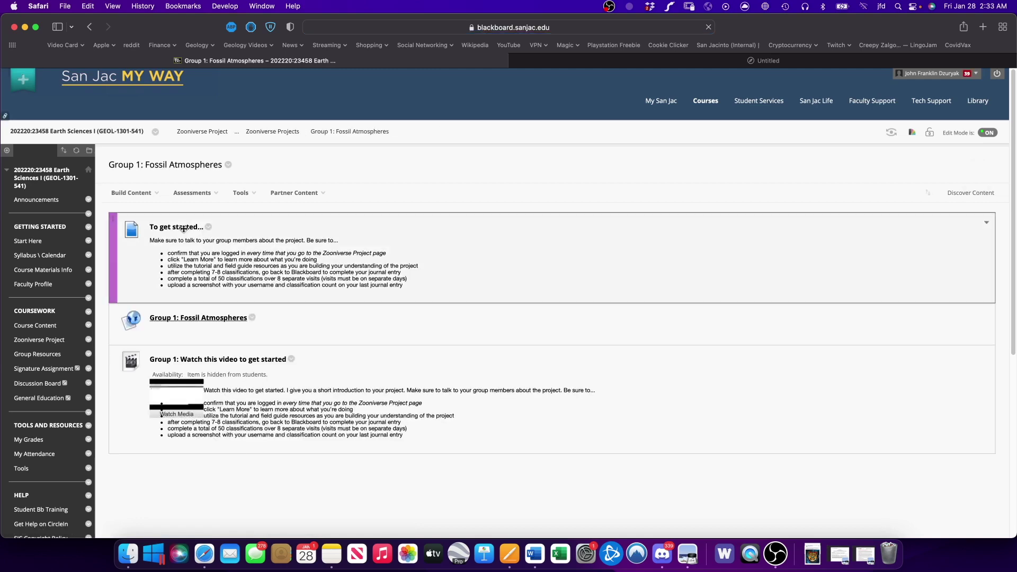
click(189, 322)
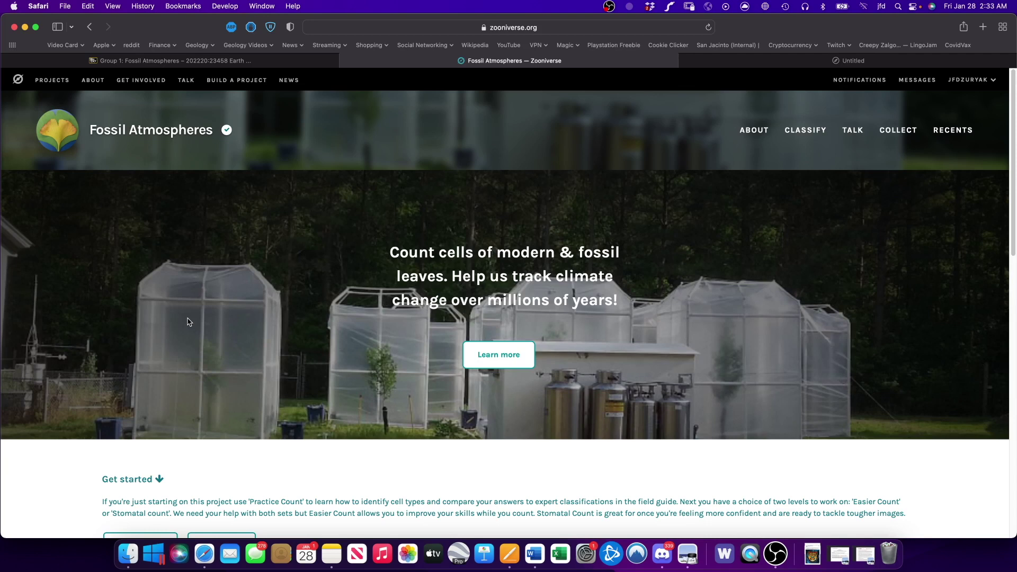
Check the signed-in account's profile, including its collections and classification stats
click(959, 86)
click(983, 102)
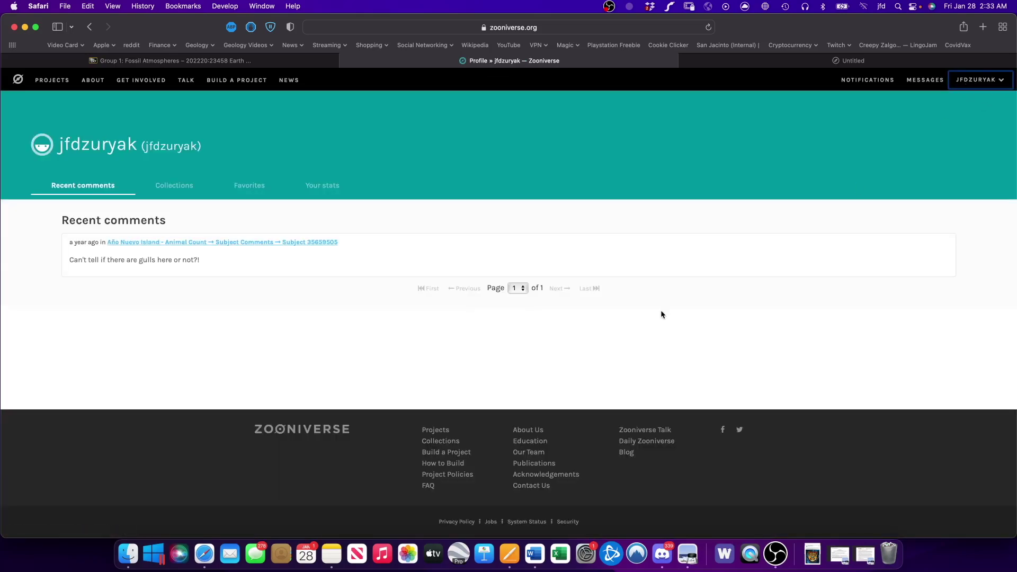
click(174, 185)
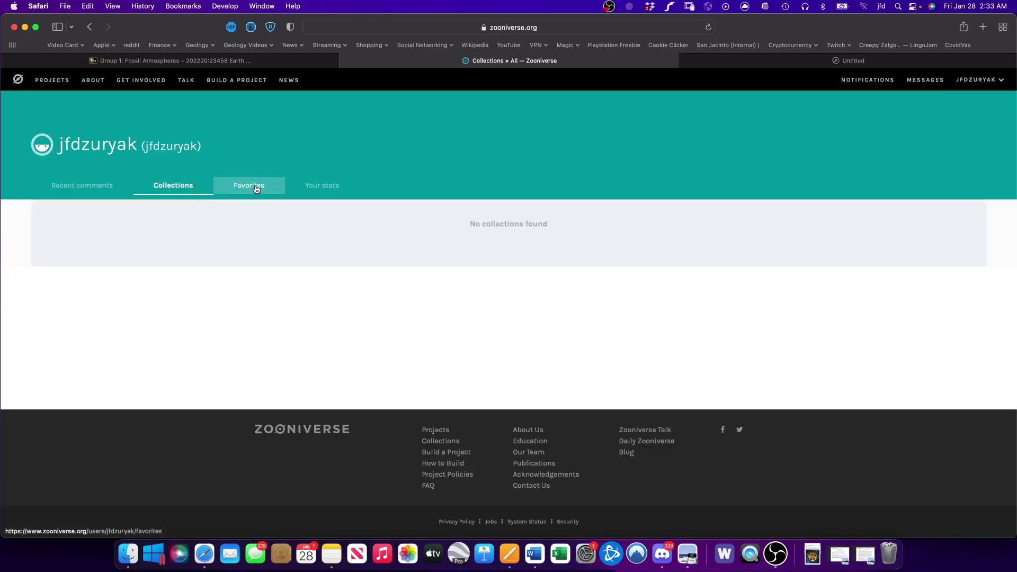
click(323, 185)
scroll(402, 265, down, 10)
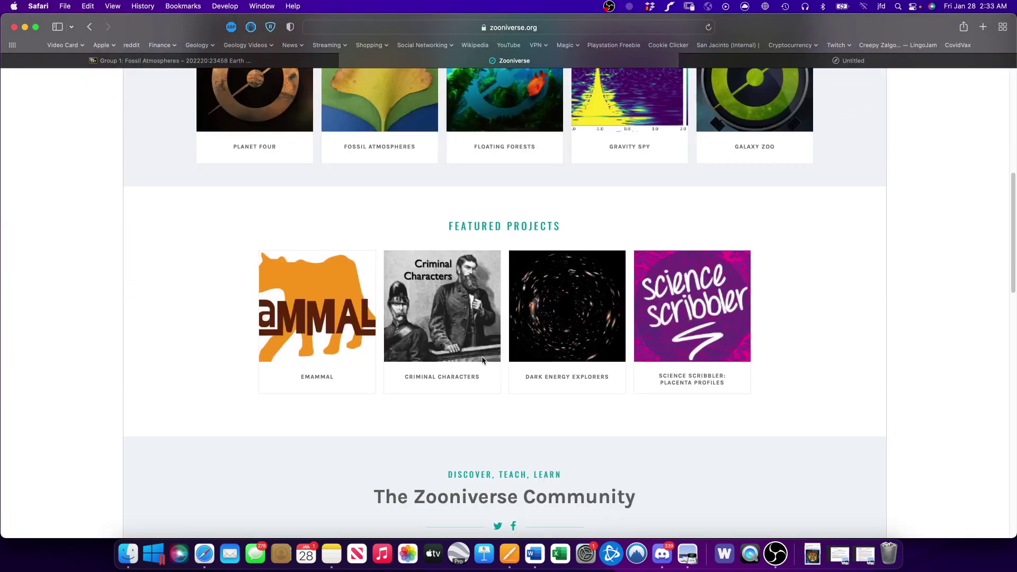
scroll(482, 359, up, 20)
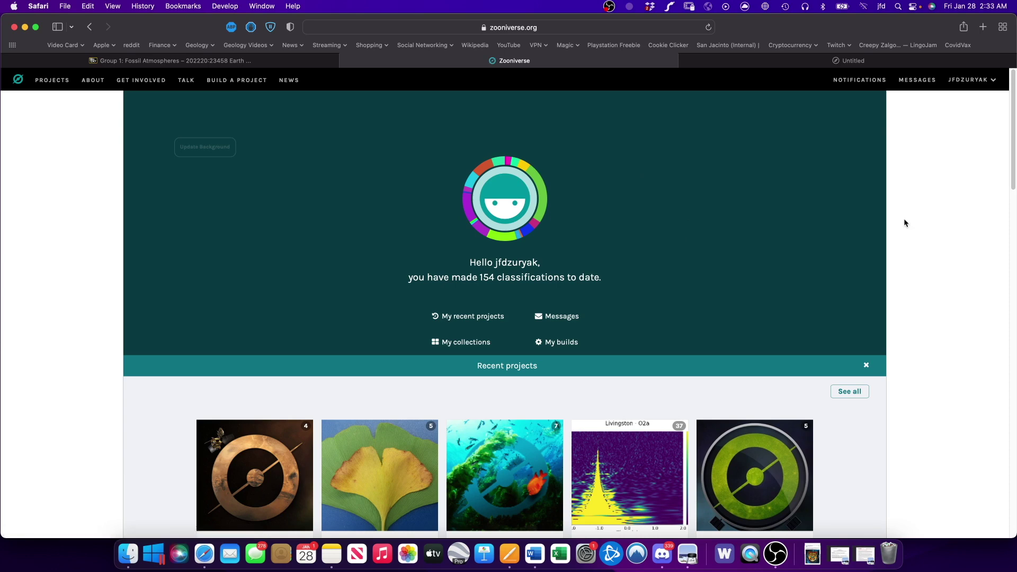
Return to the Fossil Atmospheres project page and open its Classify task with the leaf image
click(90, 28)
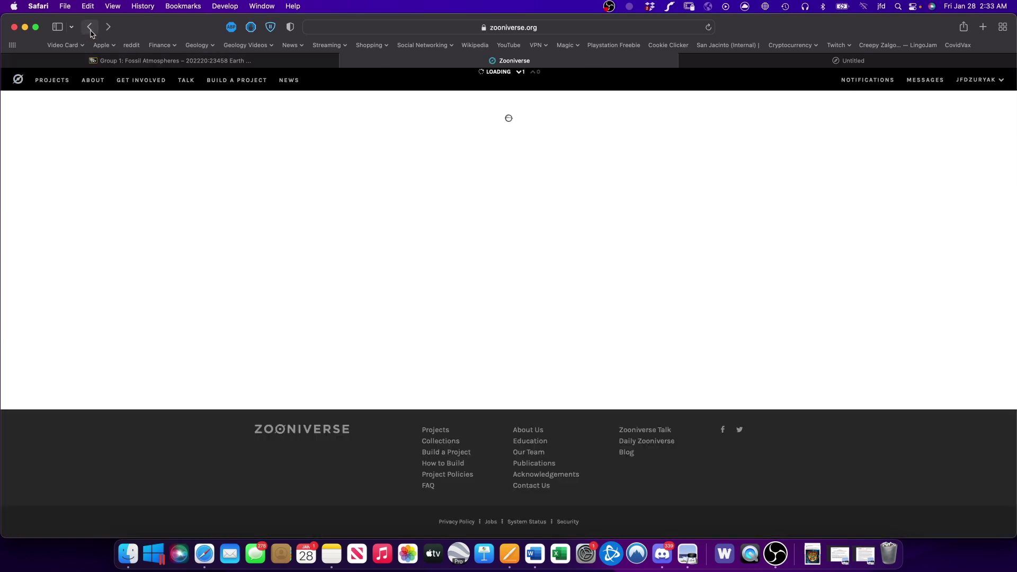
click(89, 28)
click(89, 27)
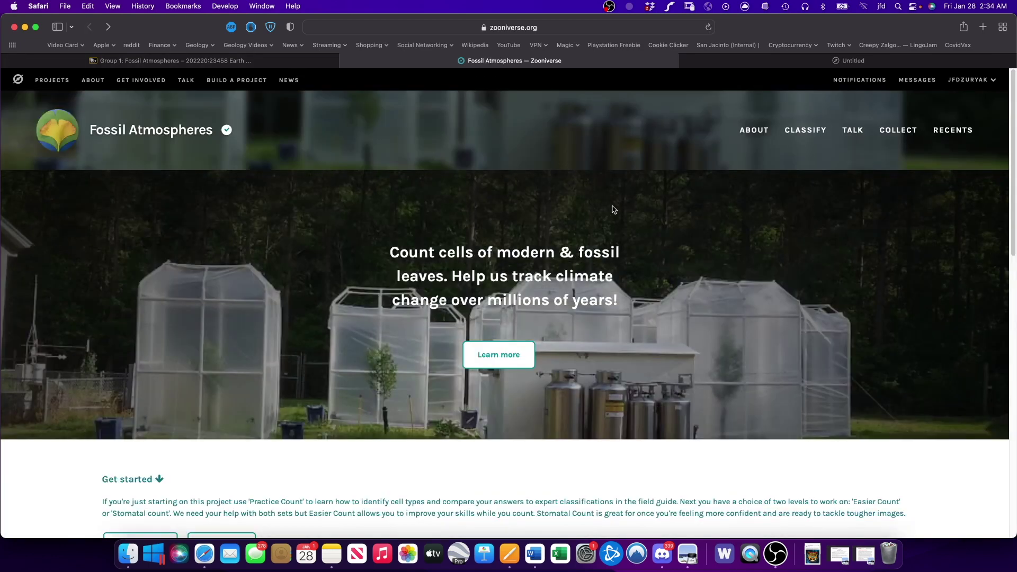
click(815, 134)
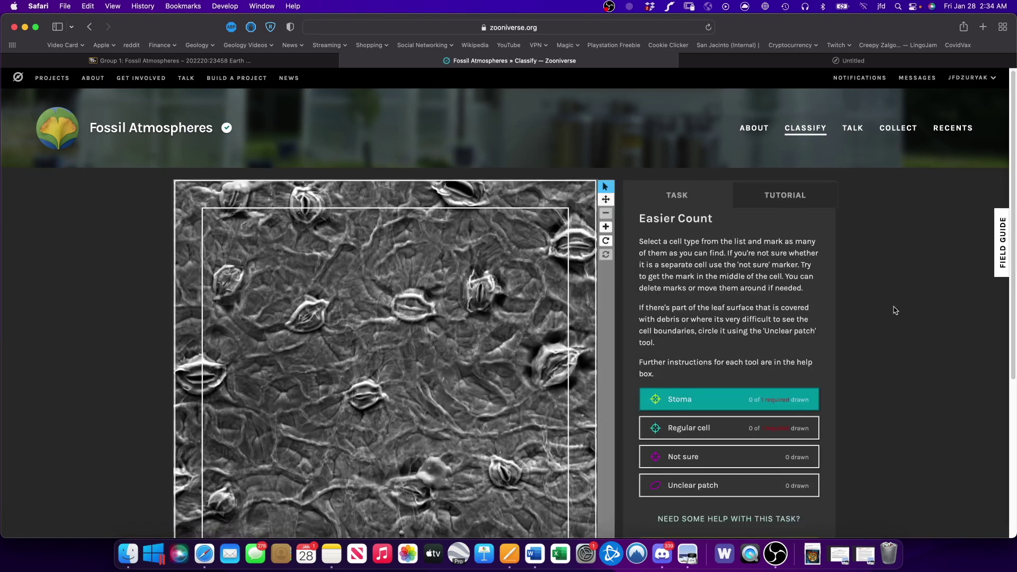
scroll(893, 309, down, 3)
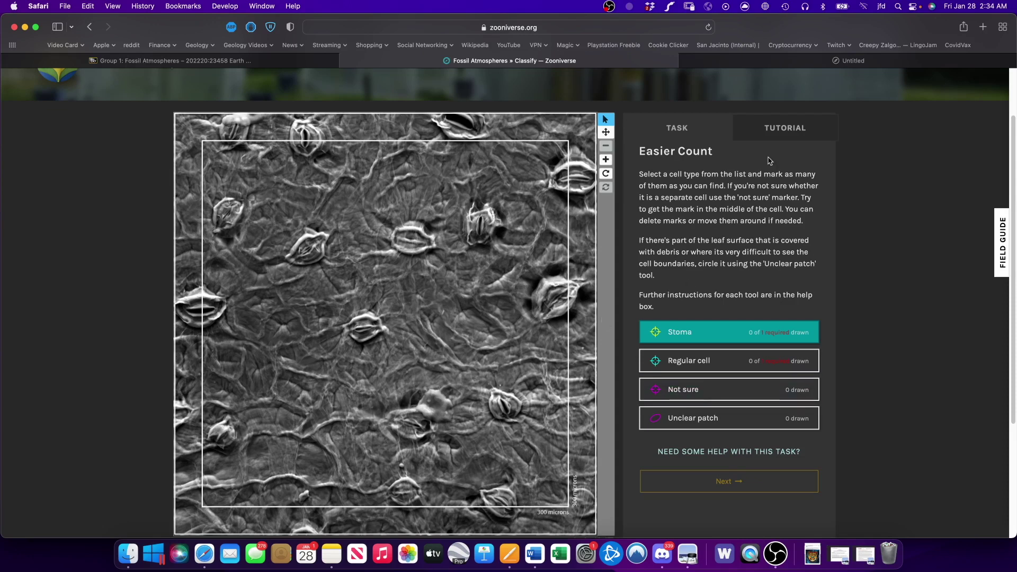
Read through the tutorial's pages on marking stomata and normal leaf cells, and close it
click(786, 133)
click(532, 343)
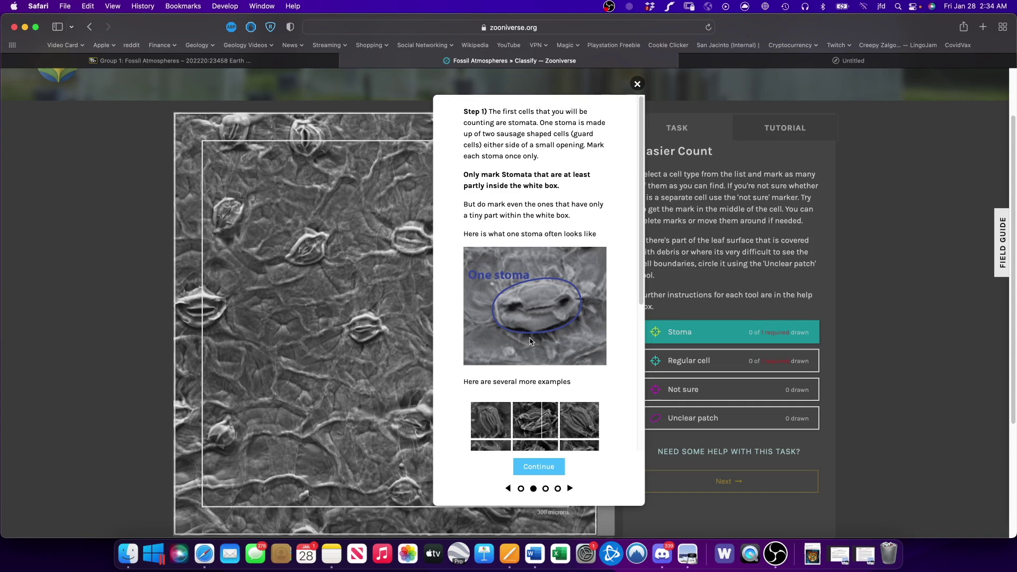
click(546, 490)
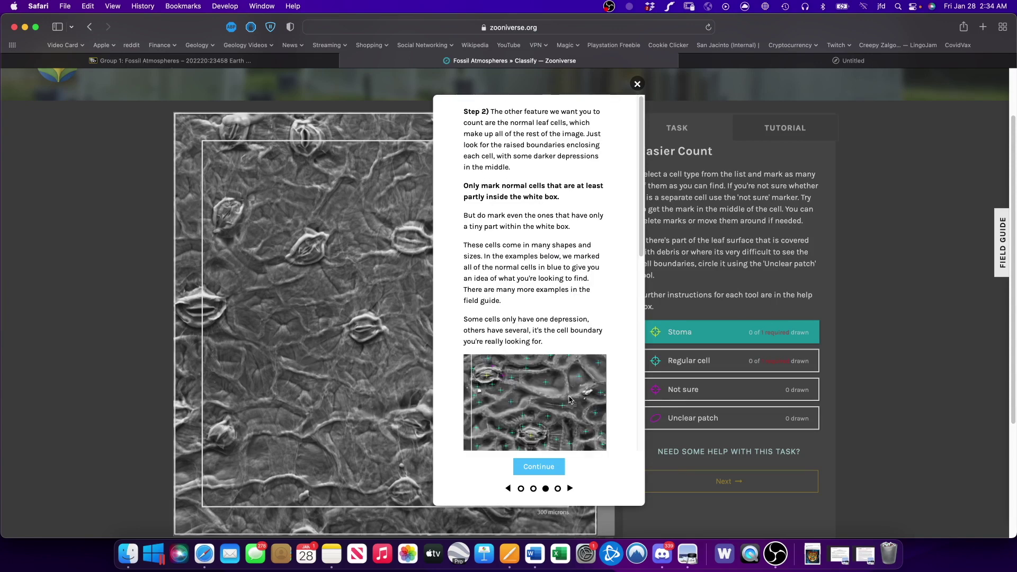
scroll(570, 400, down, 1)
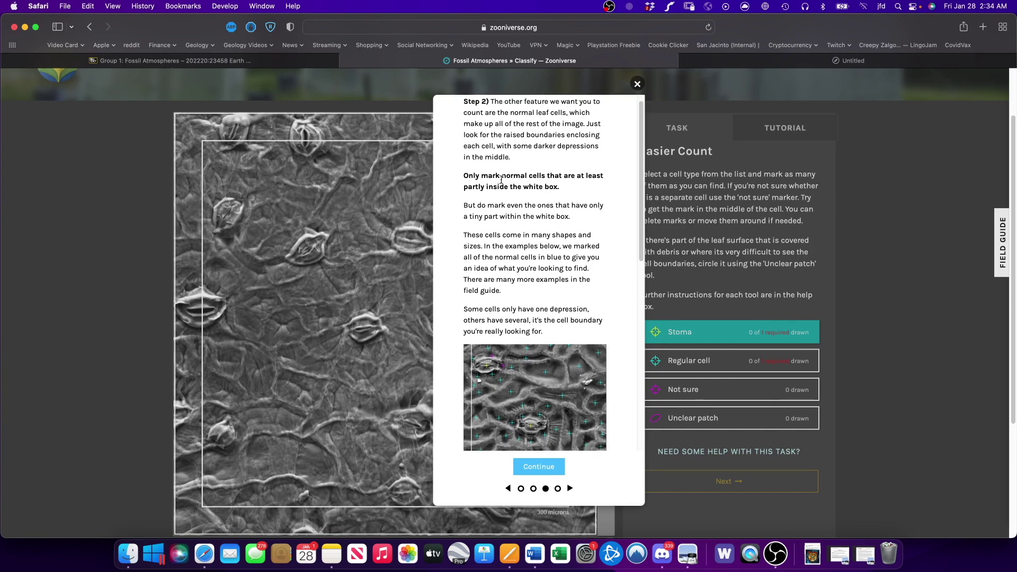
scroll(551, 445, down, 2)
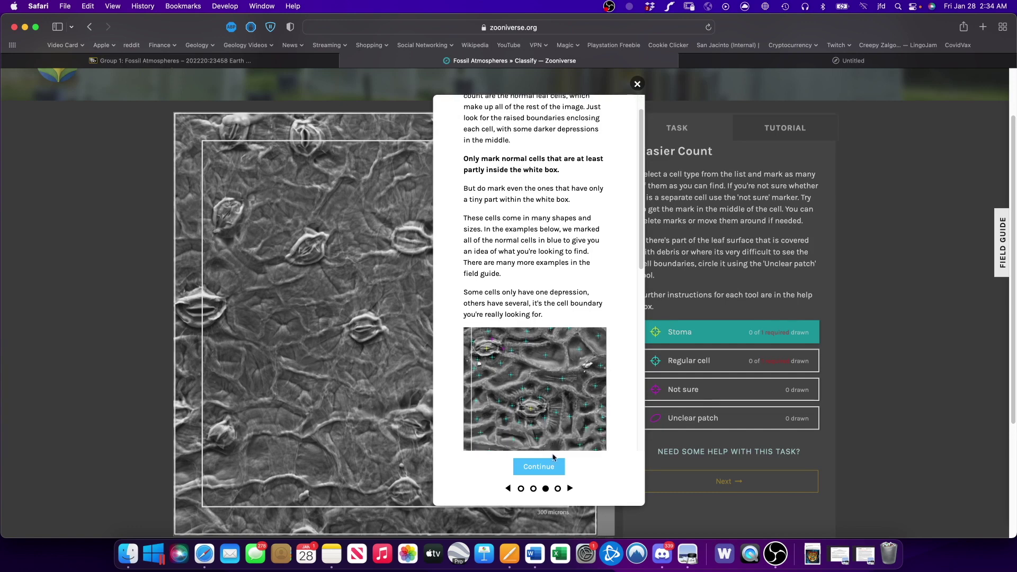
click(557, 488)
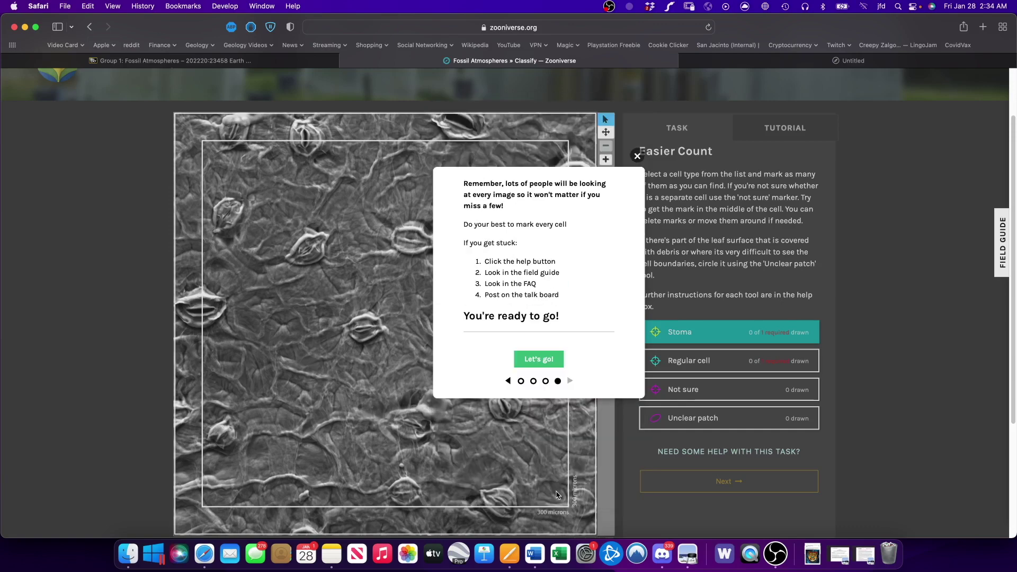
click(637, 156)
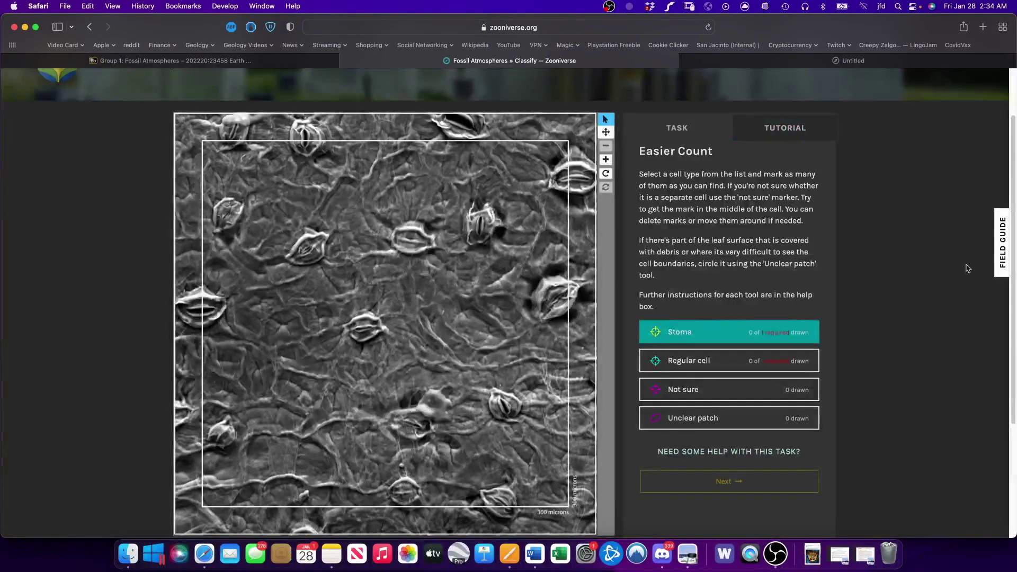
Examine the marked practice images under Expert Classifications in the field guide, and close the guide
click(997, 250)
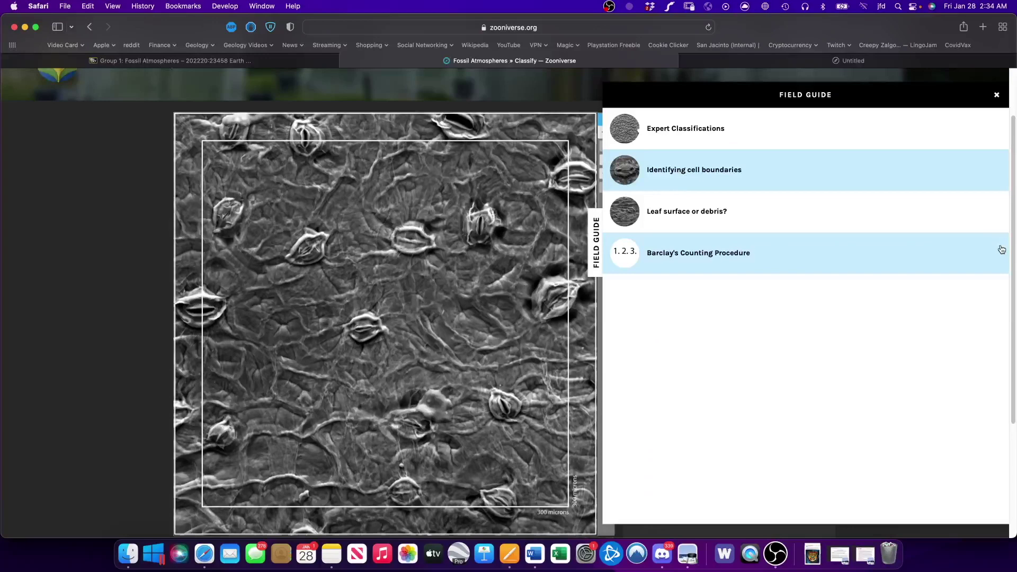
click(679, 128)
scroll(694, 237, down, 2)
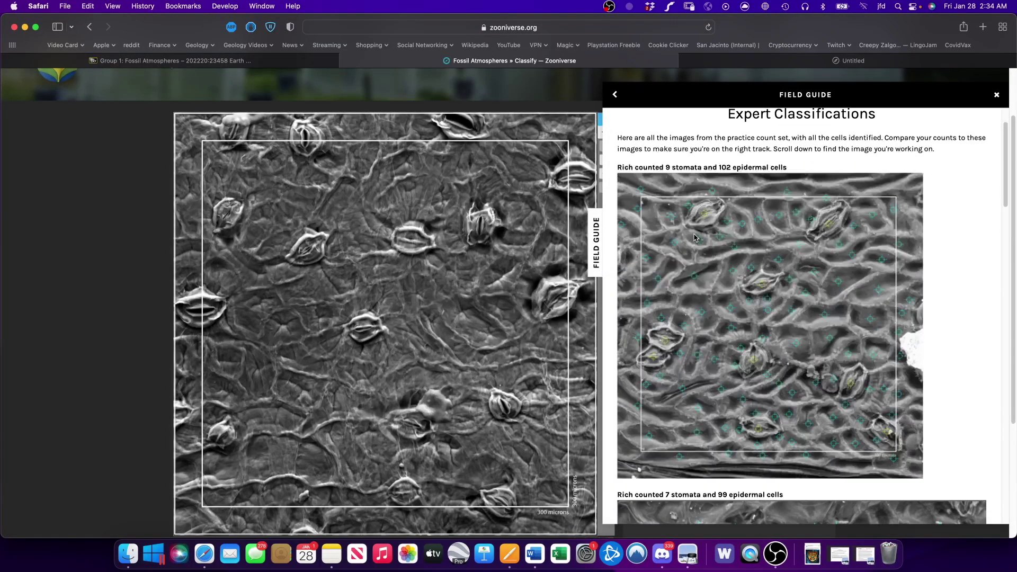
scroll(694, 237, down, 1)
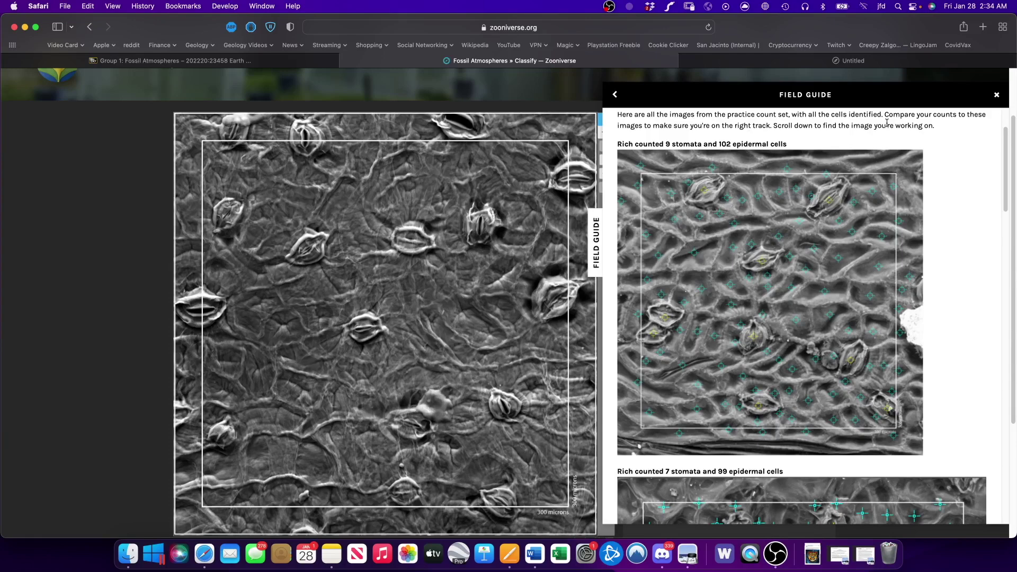
scroll(846, 203, down, 10)
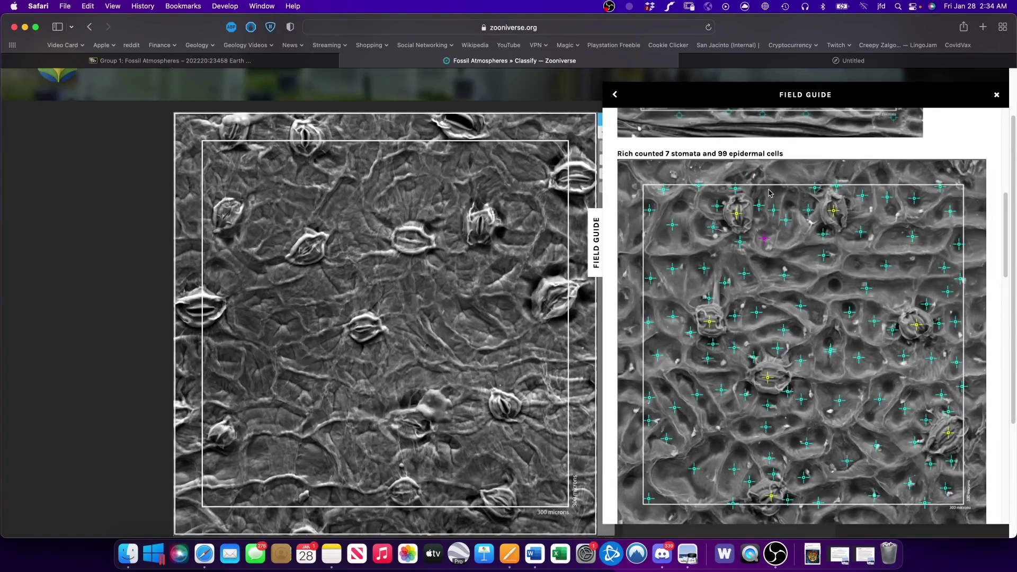
scroll(785, 204, down, 3)
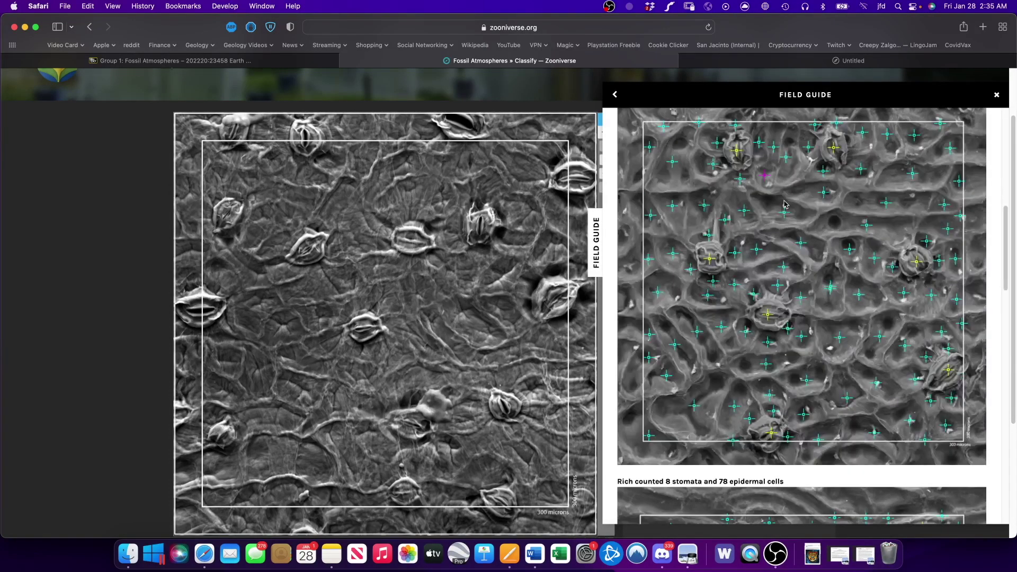
click(997, 96)
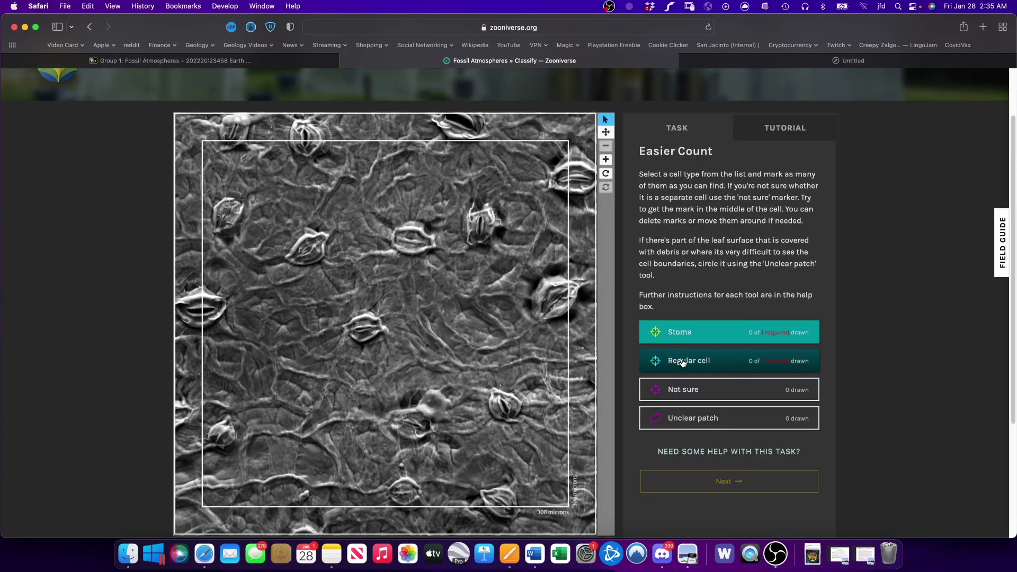
Mark 14 stomata lying at least partly inside the white box with the Stoma marker, consulting the field guide for comparison
click(687, 332)
click(559, 299)
click(479, 225)
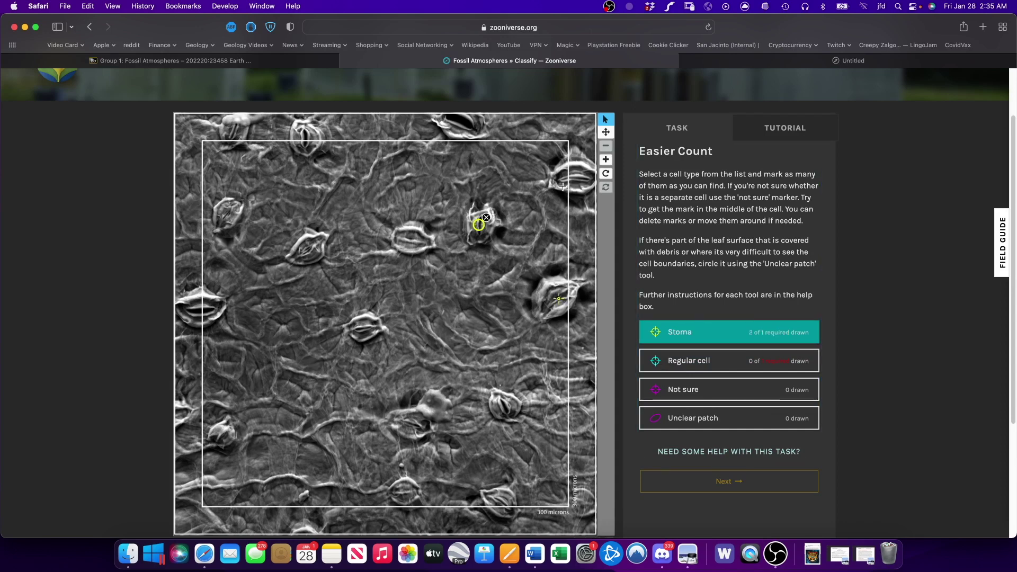
click(407, 240)
click(999, 262)
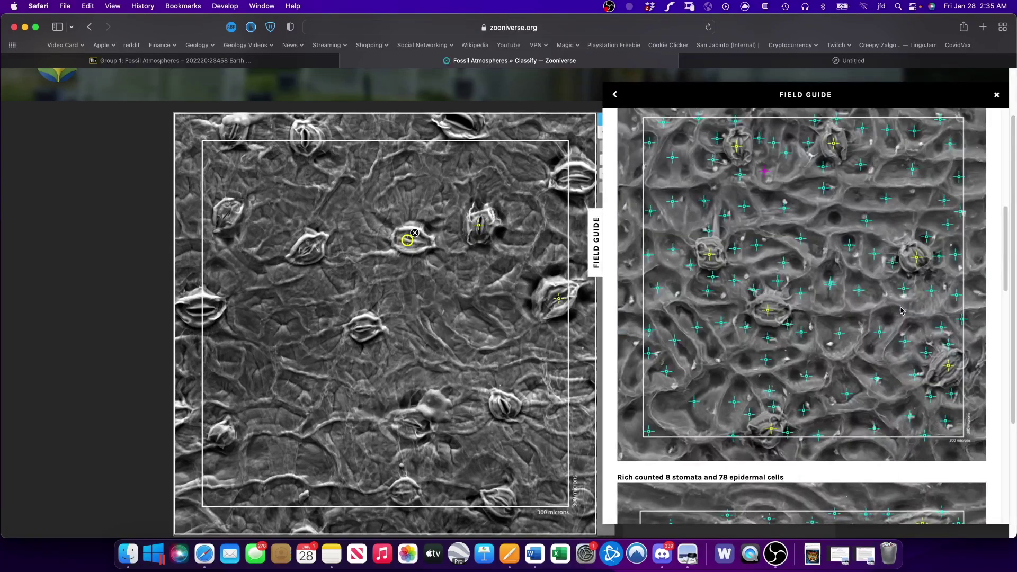
click(997, 94)
click(366, 327)
click(306, 250)
click(226, 214)
click(208, 311)
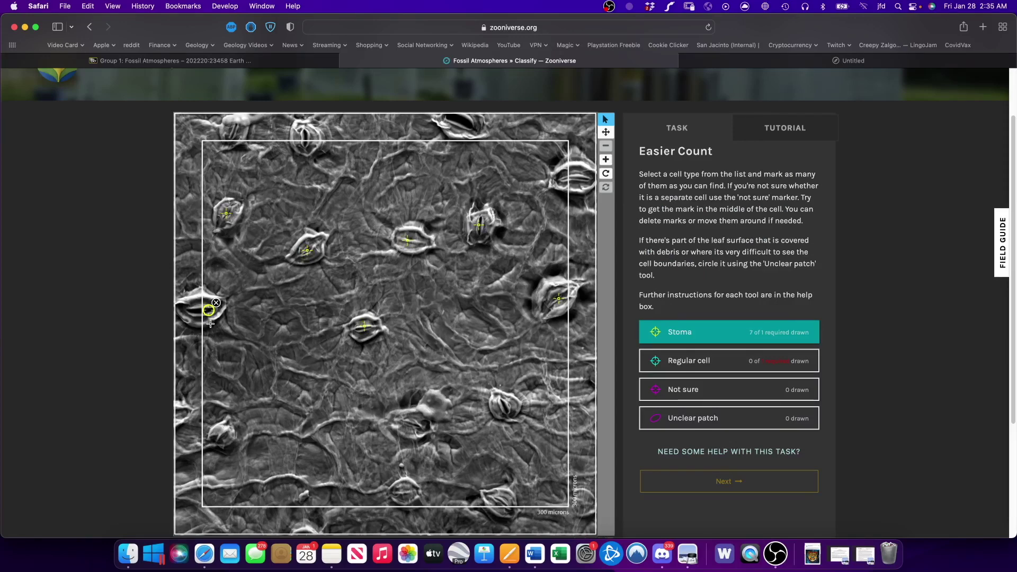
click(222, 433)
click(407, 493)
click(499, 501)
click(407, 423)
click(506, 407)
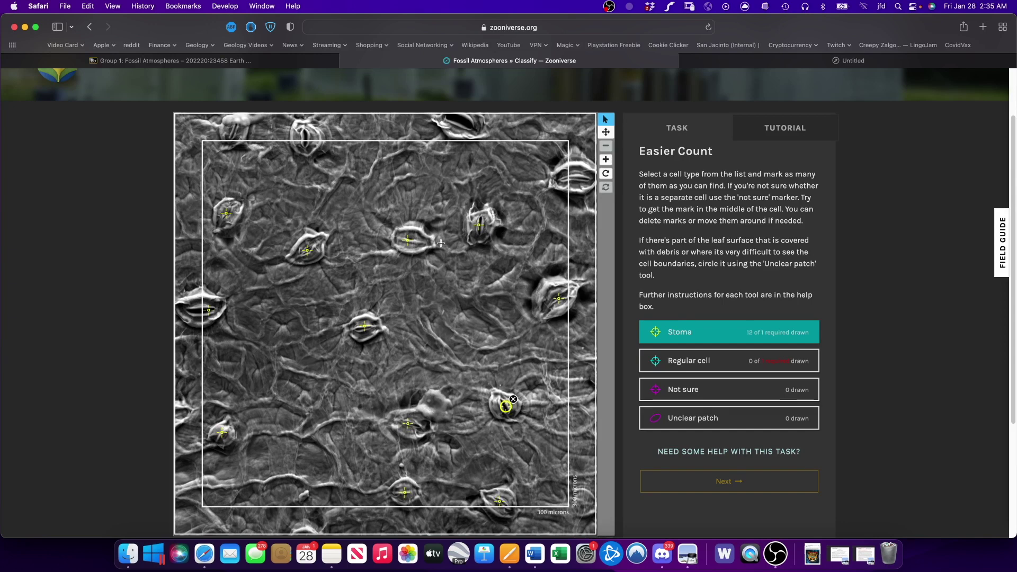
click(563, 181)
click(304, 146)
Mark 63 regular cells across the left, upper, middle and lower areas of the white box with the Regular cell marker
click(680, 360)
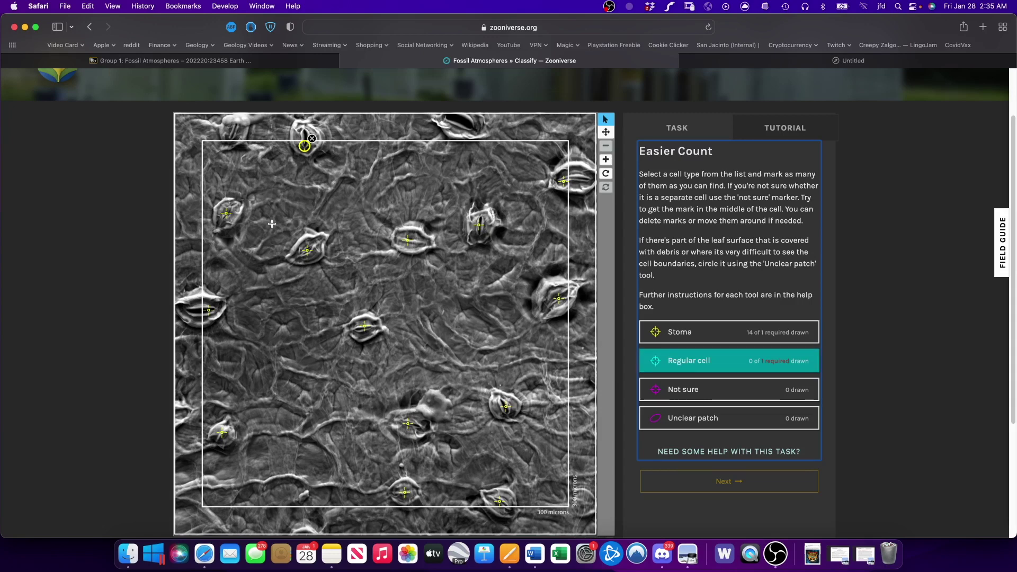
click(283, 323)
click(258, 368)
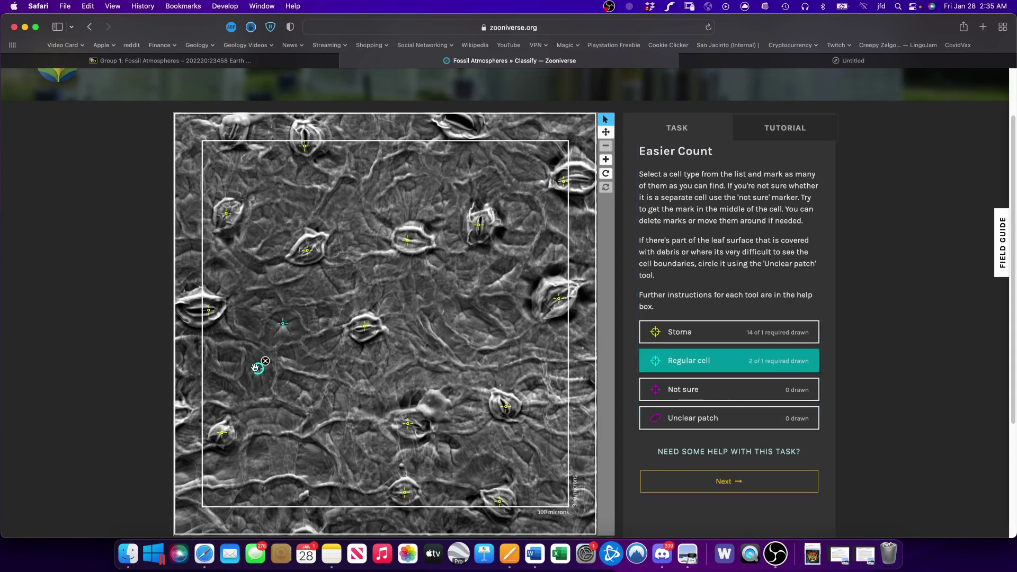
click(229, 361)
click(223, 388)
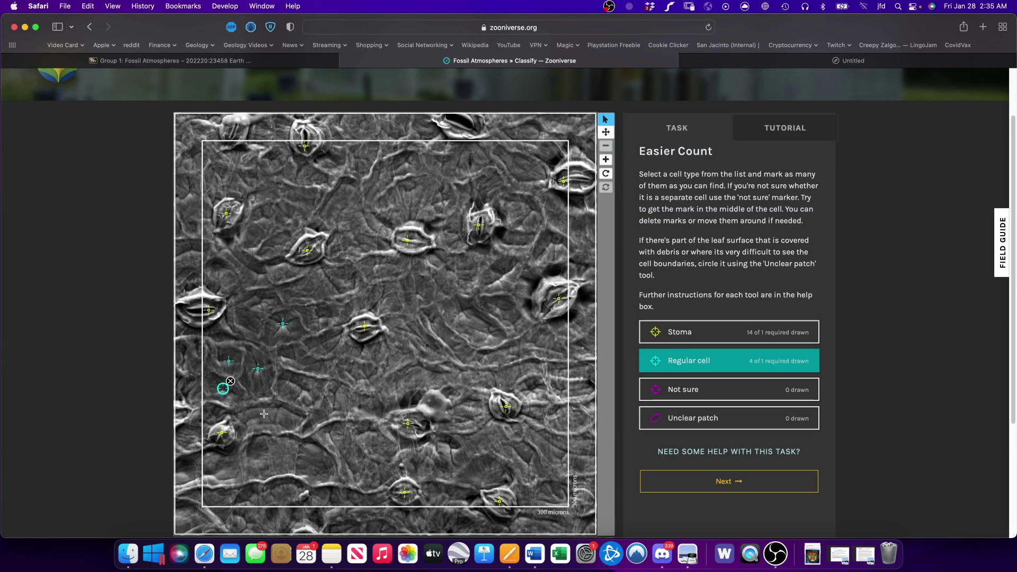
click(258, 456)
click(283, 456)
click(313, 459)
click(224, 462)
click(275, 419)
click(253, 420)
click(302, 388)
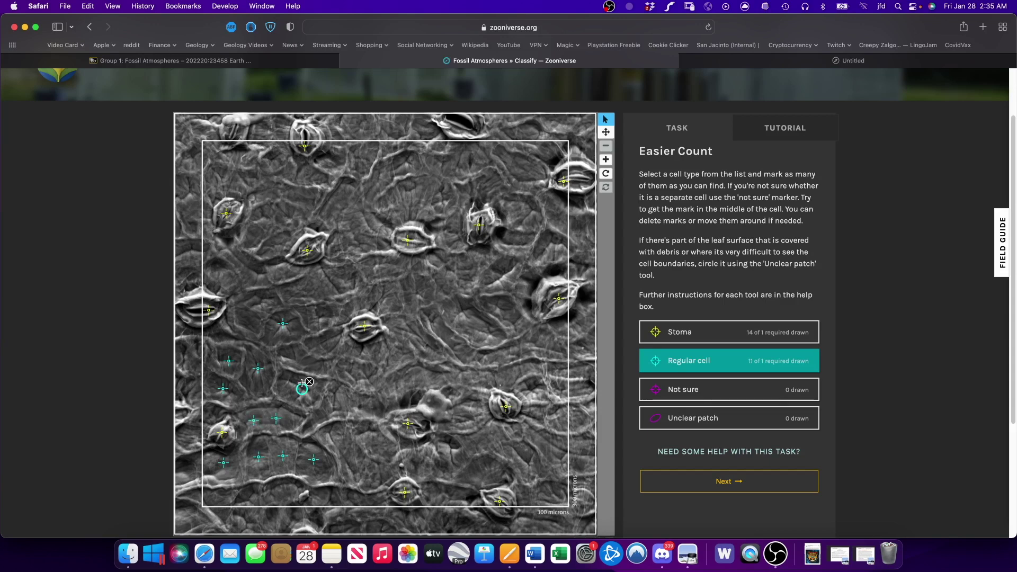
click(299, 357)
click(322, 341)
click(315, 317)
click(303, 292)
click(253, 309)
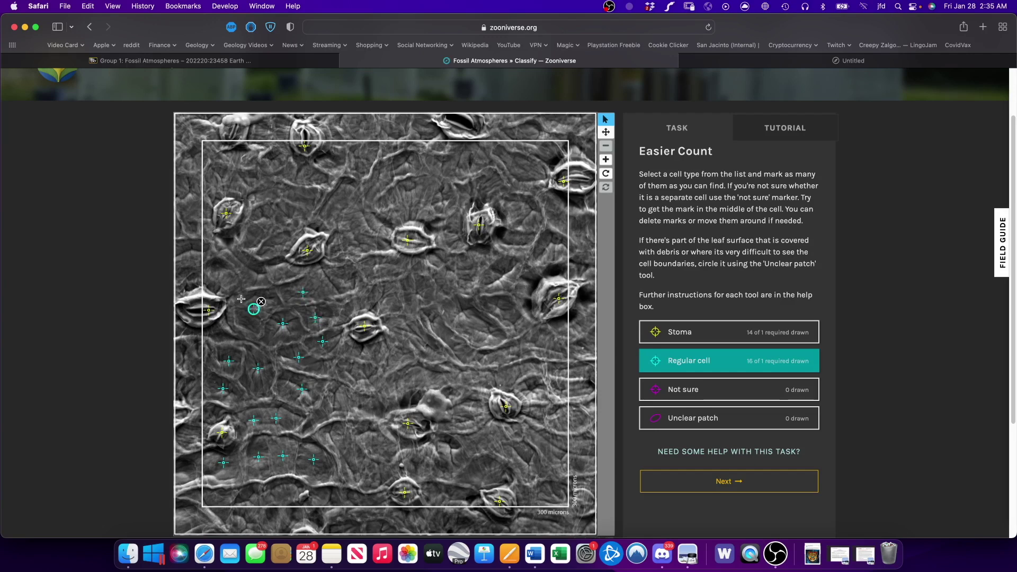
click(216, 267)
click(257, 273)
click(278, 267)
click(273, 245)
click(253, 236)
click(238, 259)
click(226, 240)
click(263, 216)
click(288, 217)
click(255, 197)
click(235, 171)
click(302, 176)
click(273, 159)
click(328, 159)
click(339, 199)
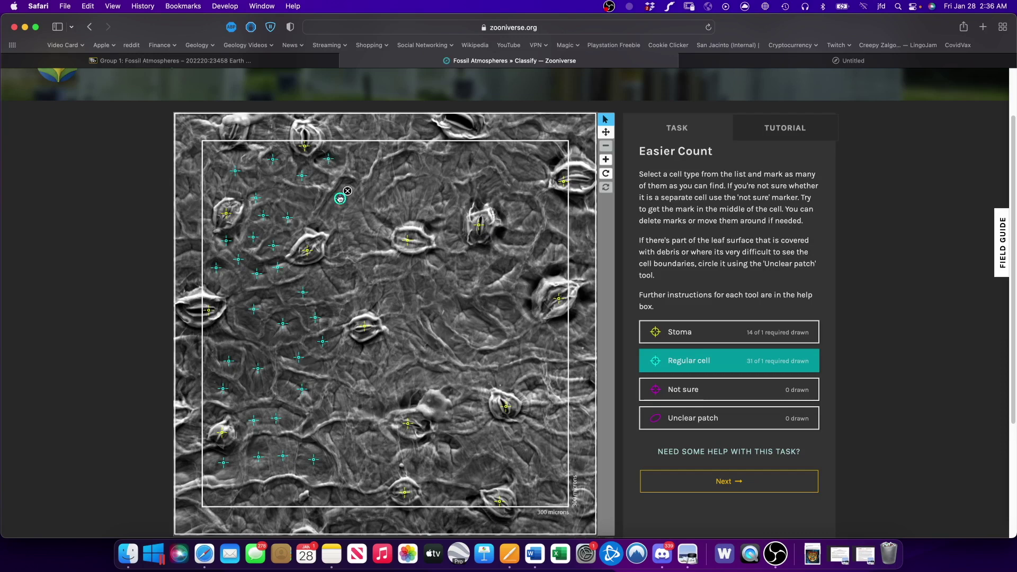
click(341, 244)
click(328, 282)
click(376, 264)
click(369, 232)
click(391, 206)
click(379, 181)
click(363, 156)
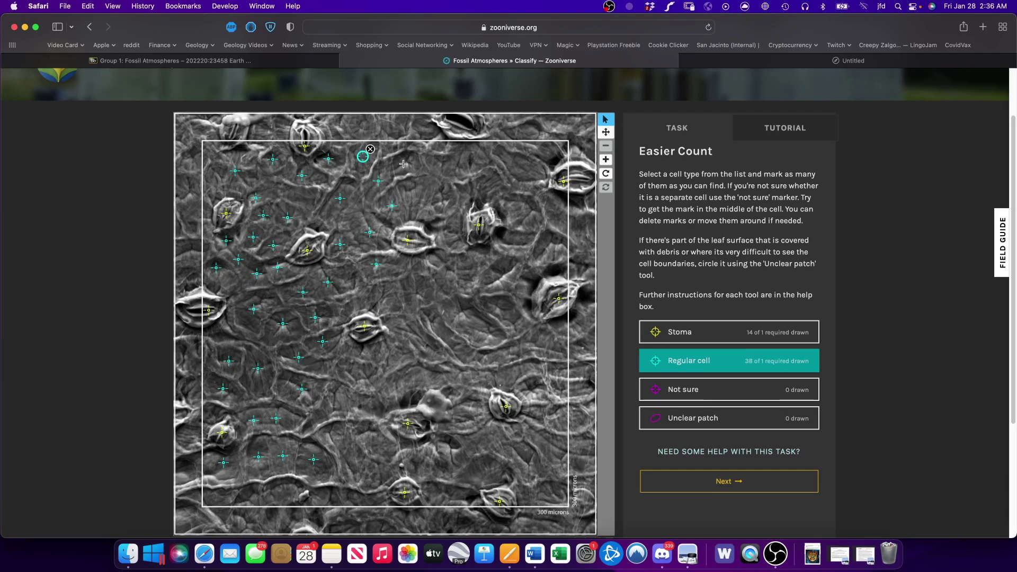
click(407, 162)
click(411, 190)
click(440, 199)
click(442, 164)
click(470, 160)
click(481, 186)
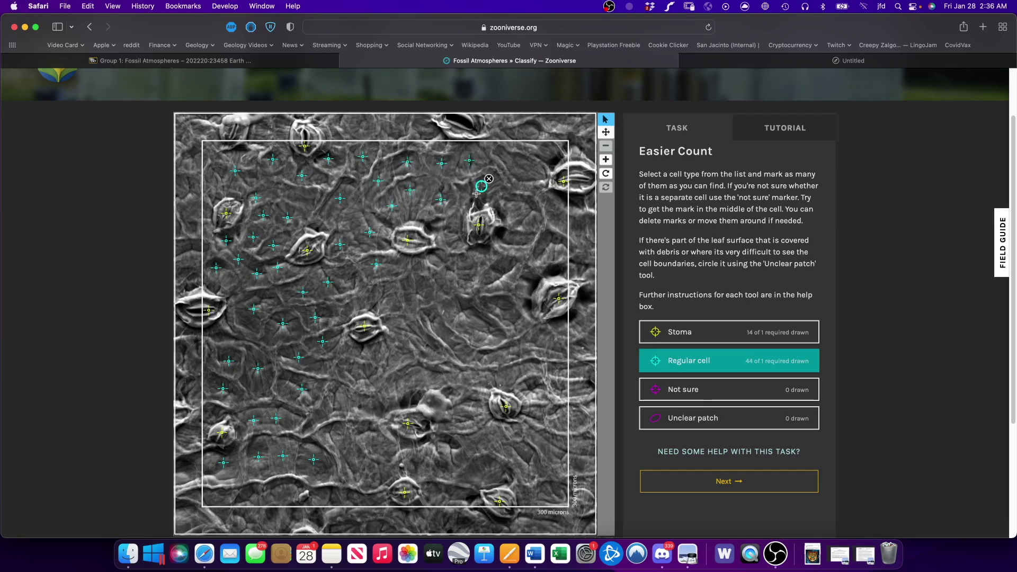
click(453, 240)
click(429, 289)
click(387, 296)
click(405, 334)
click(383, 360)
click(356, 381)
click(344, 438)
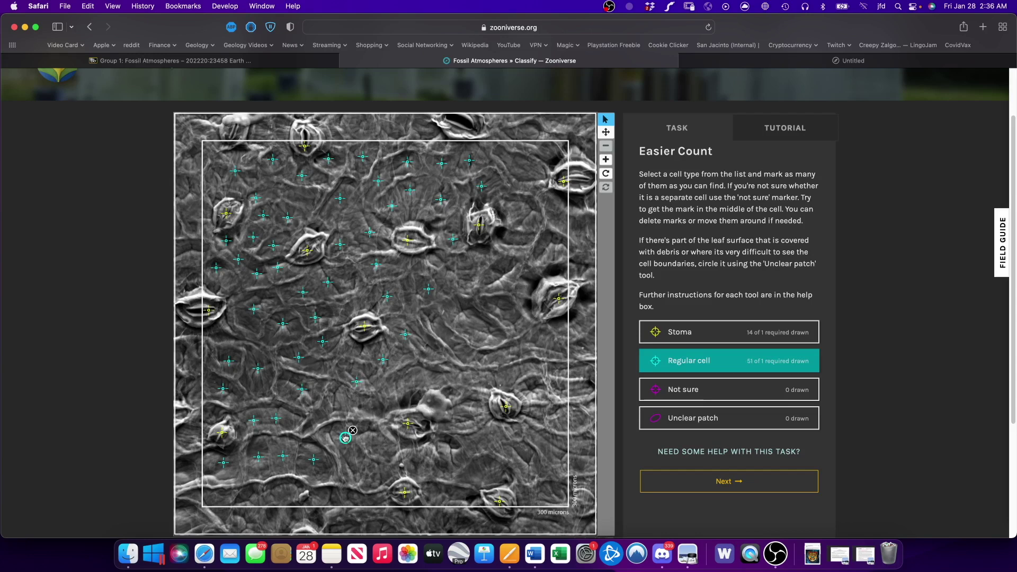
click(377, 474)
click(374, 430)
click(417, 464)
click(453, 443)
click(486, 475)
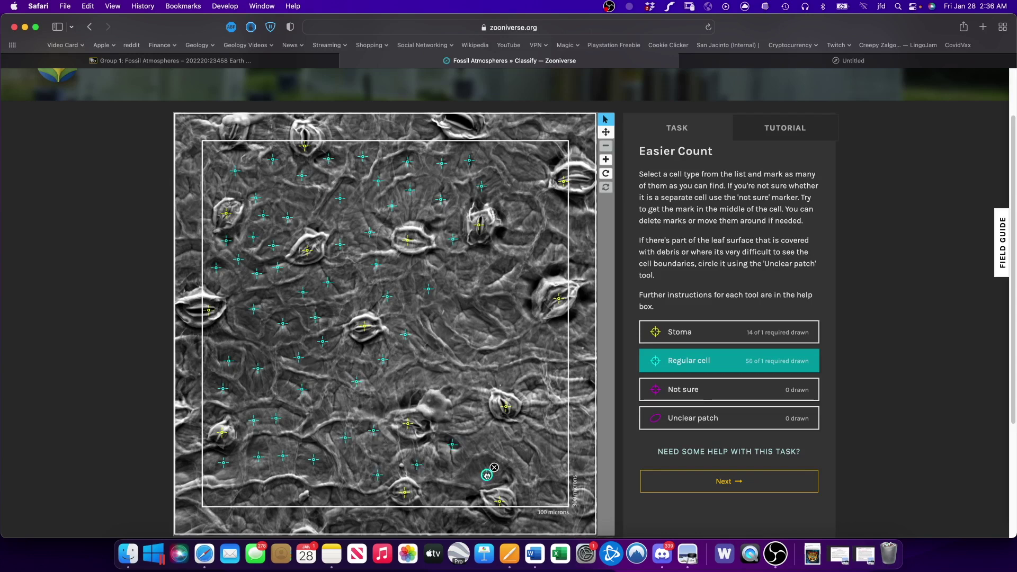
click(528, 460)
click(500, 433)
click(563, 450)
click(548, 415)
click(533, 387)
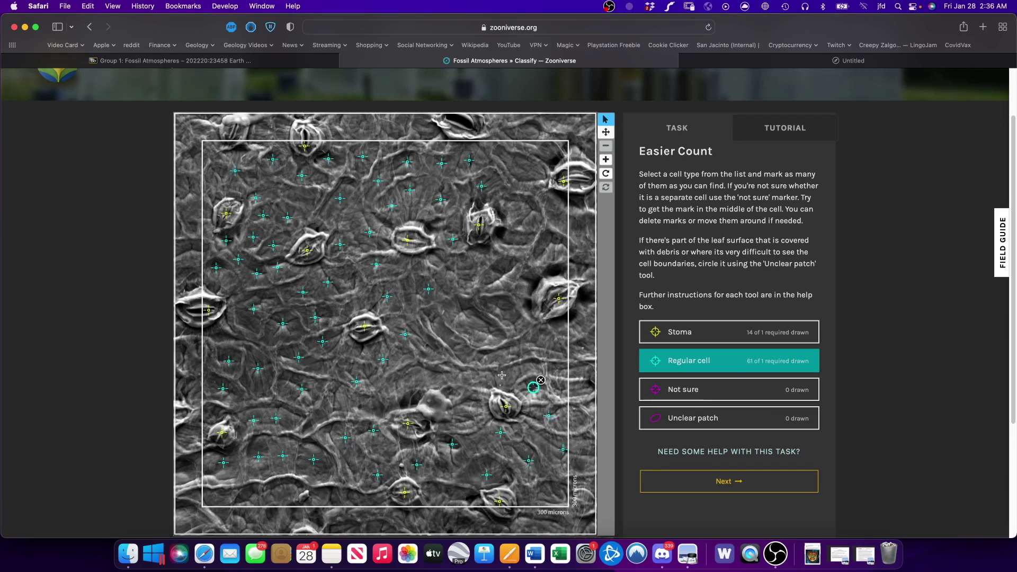
click(522, 371)
click(491, 380)
Mark three uncertain cells with the Not sure marker, one below the box's centre and two in its lower-left area
key(Down)
click(446, 380)
click(273, 455)
click(296, 457)
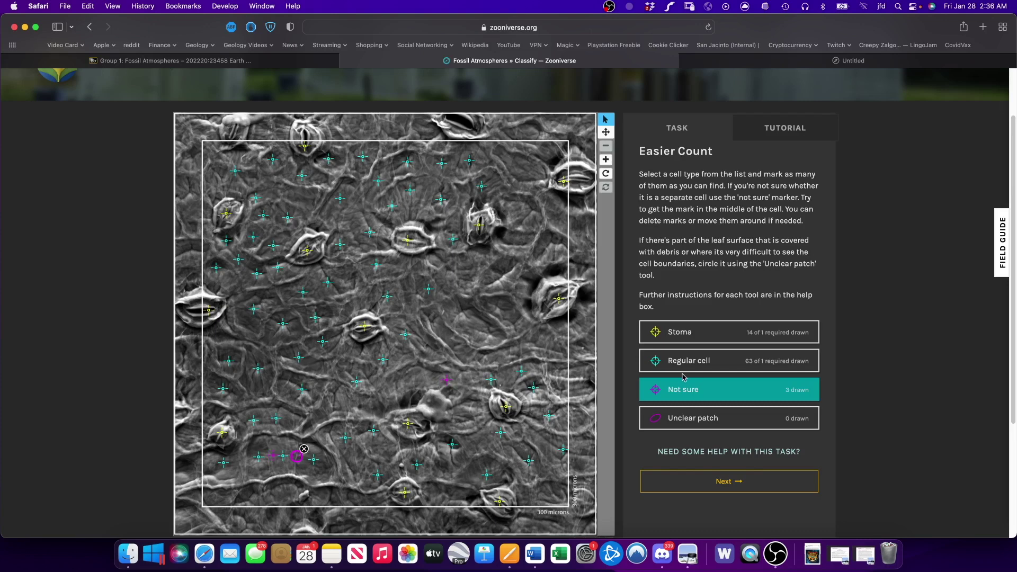
Mark 12 more regular cells, mostly in the right part of the white box, with the Regular cell marker
click(670, 363)
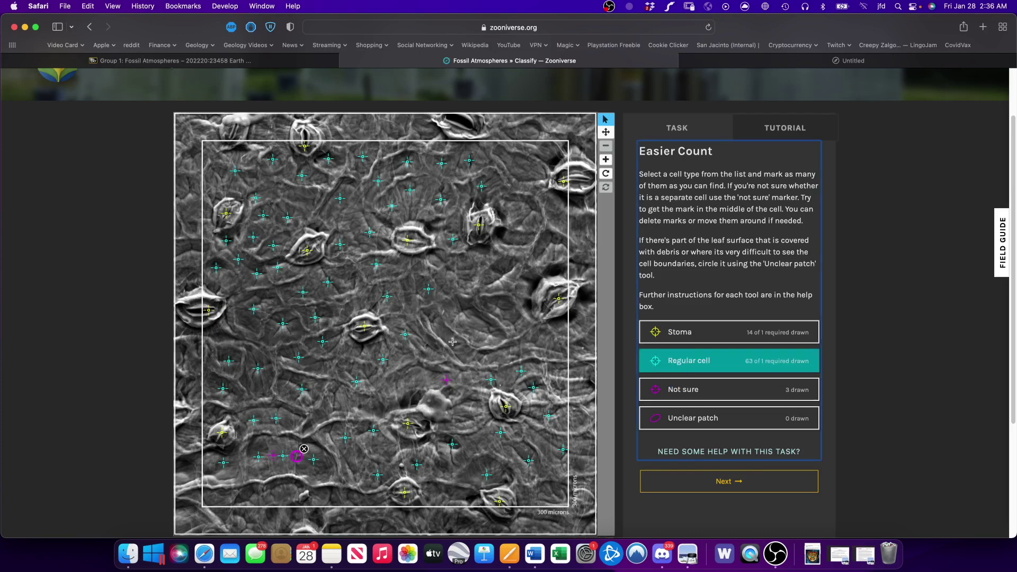
click(480, 331)
click(503, 312)
click(505, 274)
click(468, 268)
click(514, 243)
click(526, 217)
click(521, 179)
click(547, 153)
click(555, 215)
click(554, 247)
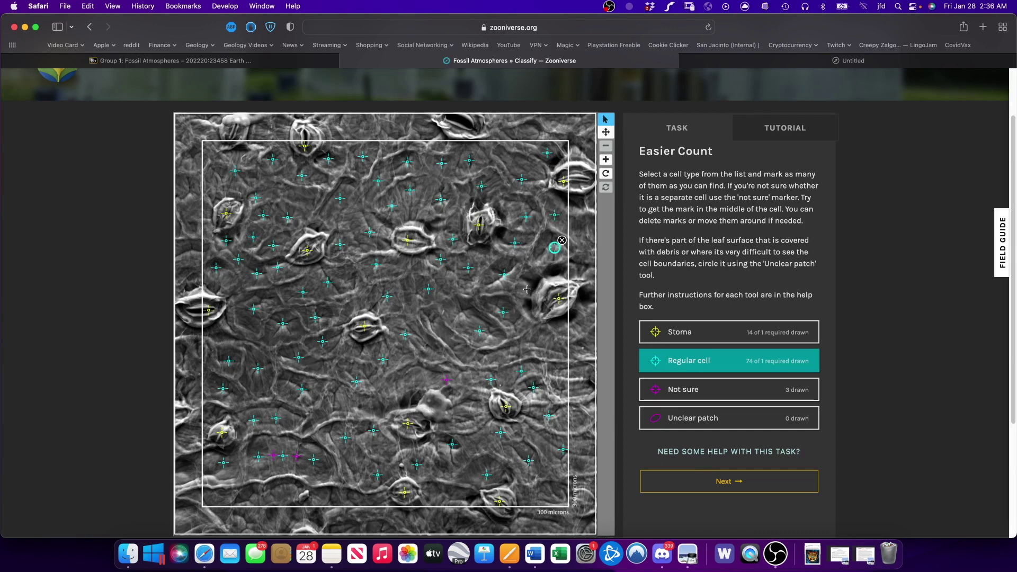
click(447, 338)
Mark two more cells as Not sure in the lower-middle area, above and beside the debris-covered stoma
click(689, 389)
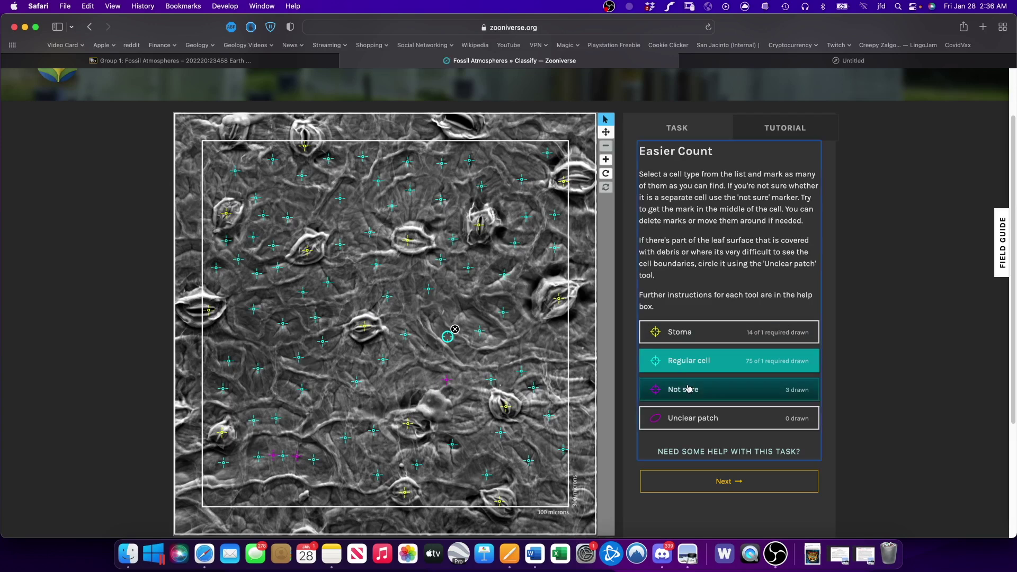
click(404, 392)
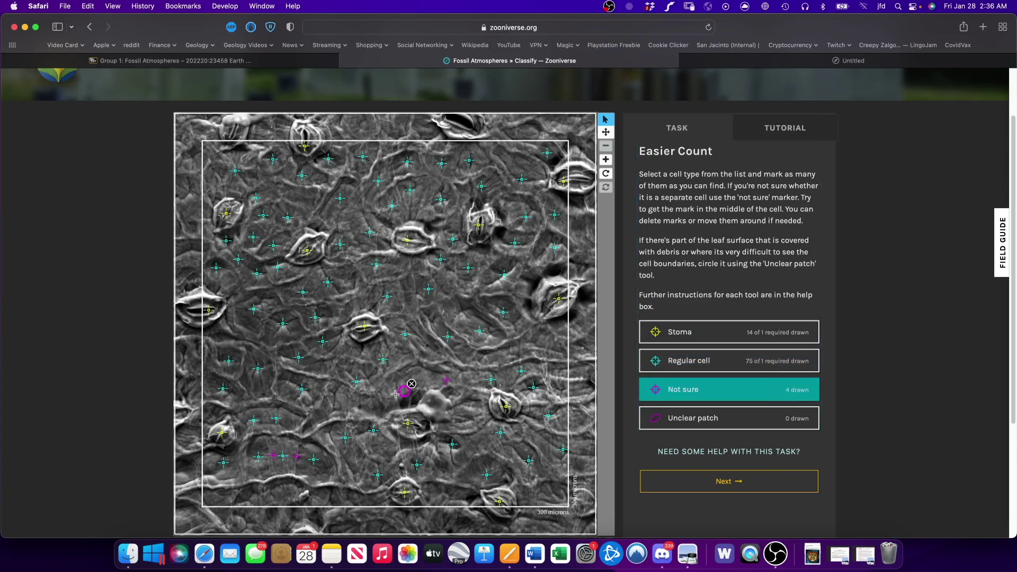
click(348, 406)
Mark seven regular cells along the white box's lower edge and one below the stoma on its right edge
click(727, 337)
click(721, 360)
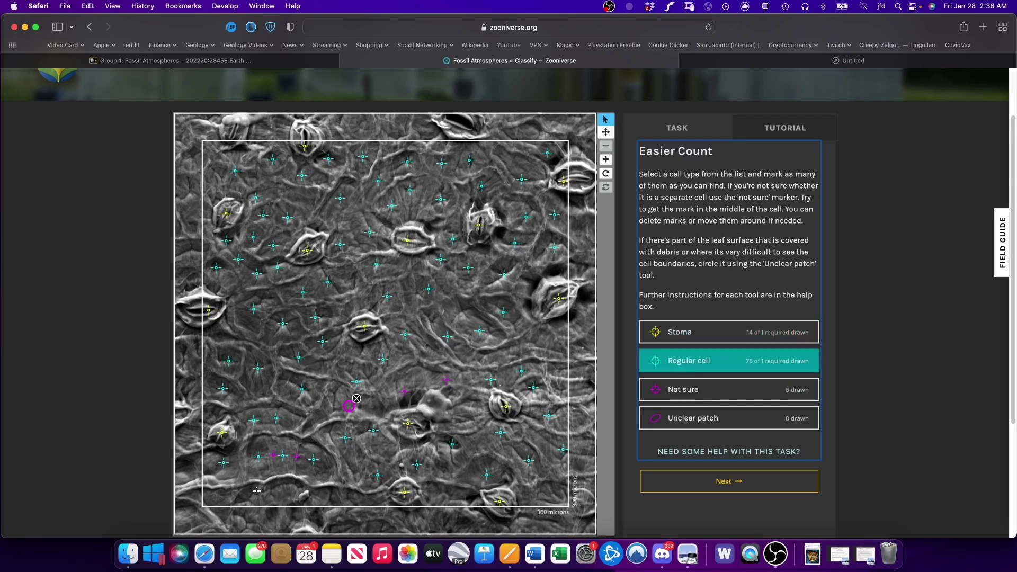
click(284, 494)
click(248, 495)
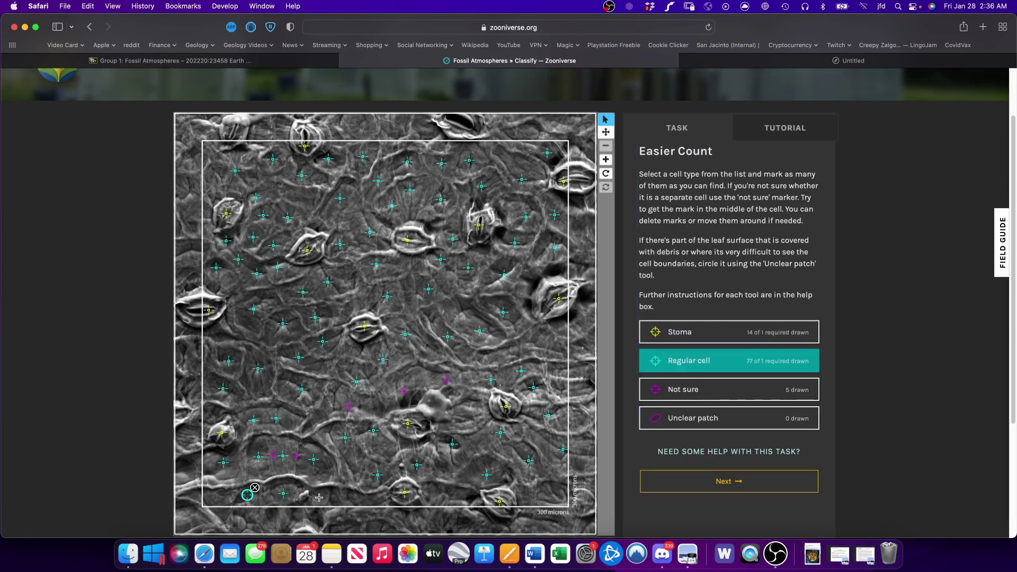
click(334, 497)
click(352, 497)
click(443, 495)
click(469, 498)
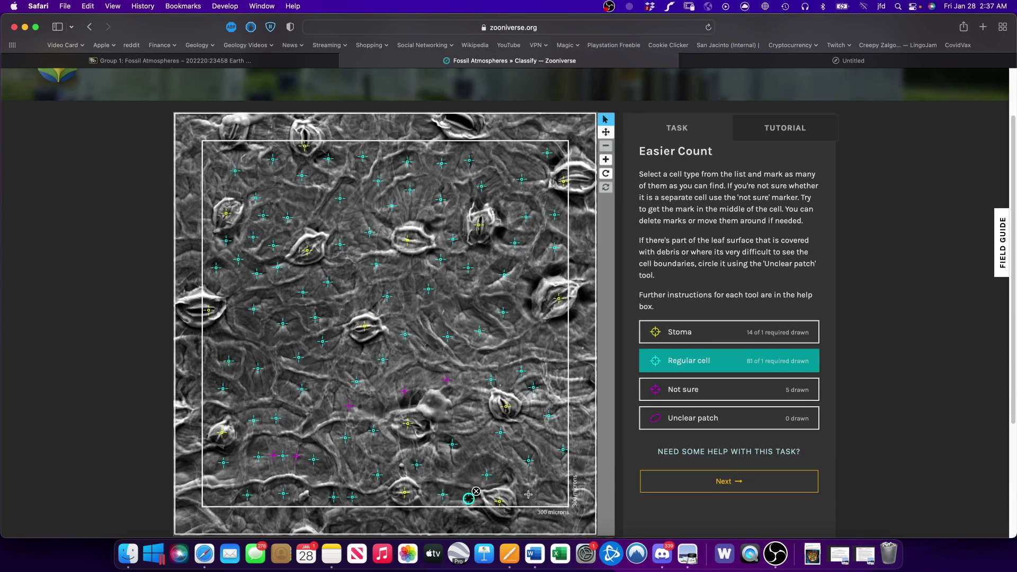
click(556, 495)
click(550, 347)
Mark four more cells as Not sure, three in the right-centre area and one above the upper-left stoma
click(681, 390)
click(517, 350)
click(494, 354)
click(477, 356)
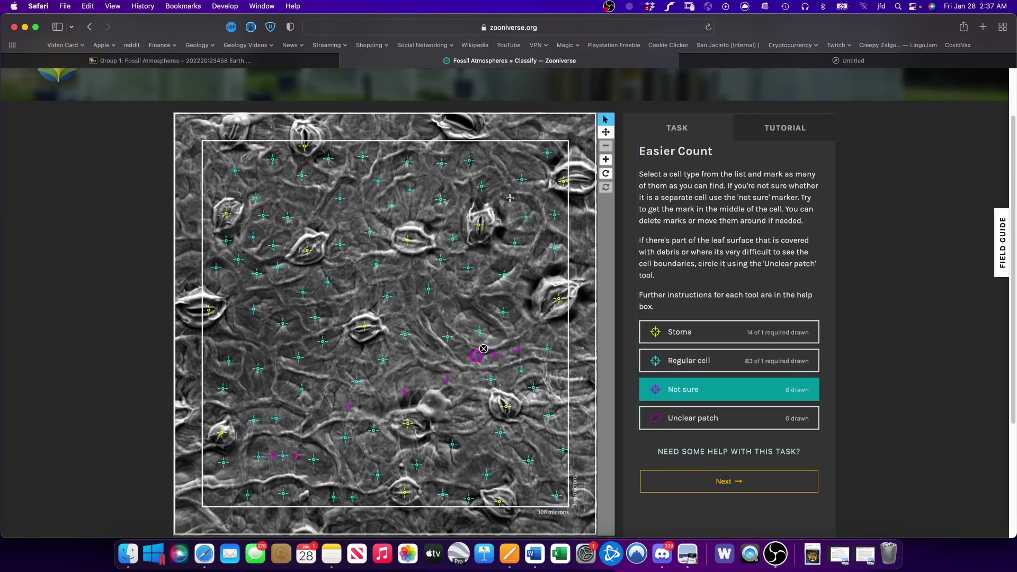
click(706, 360)
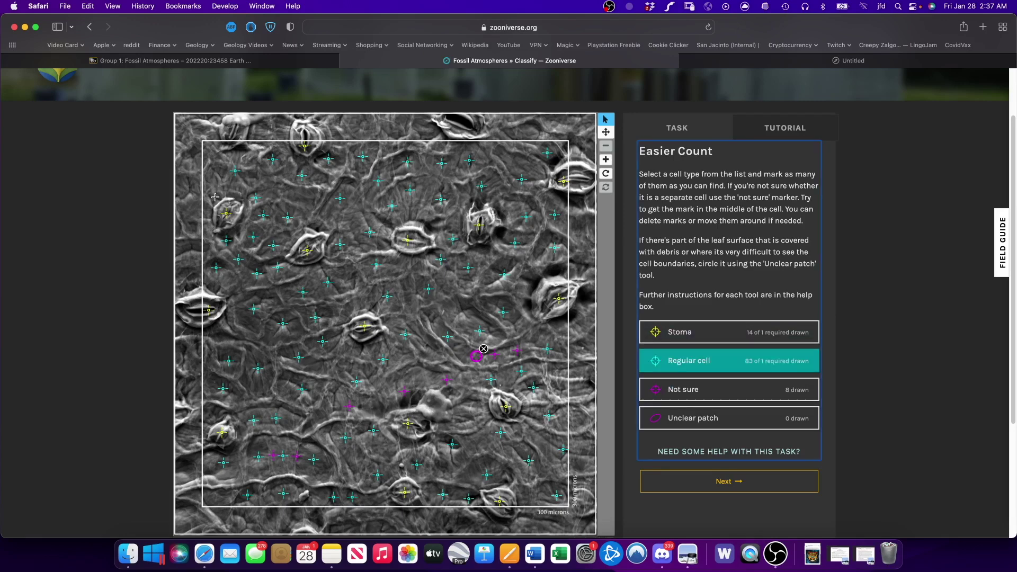
click(683, 390)
click(213, 188)
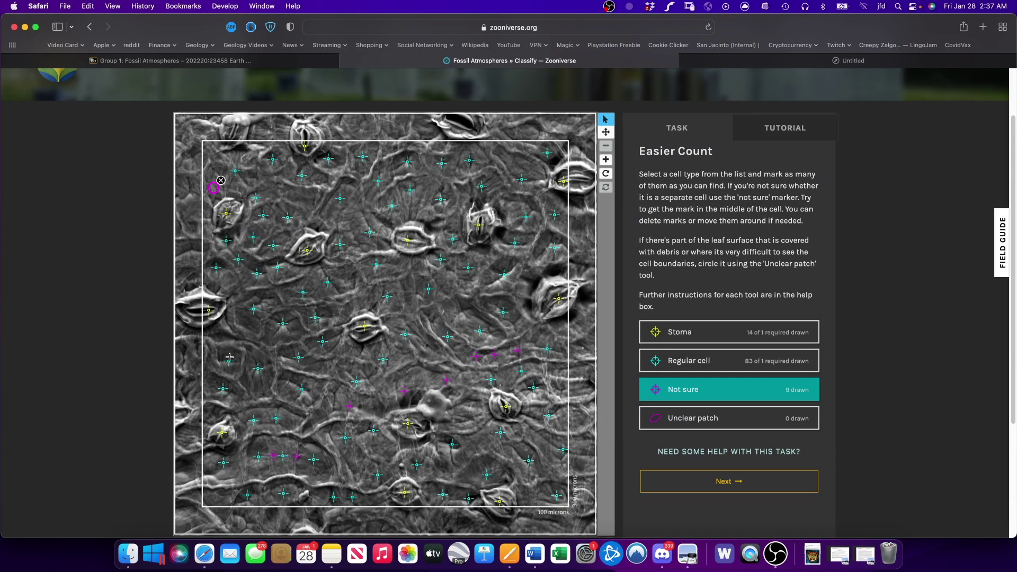
Mark four remaining regular cells, two in the upper-left half and two near the right edge of the white box
click(713, 359)
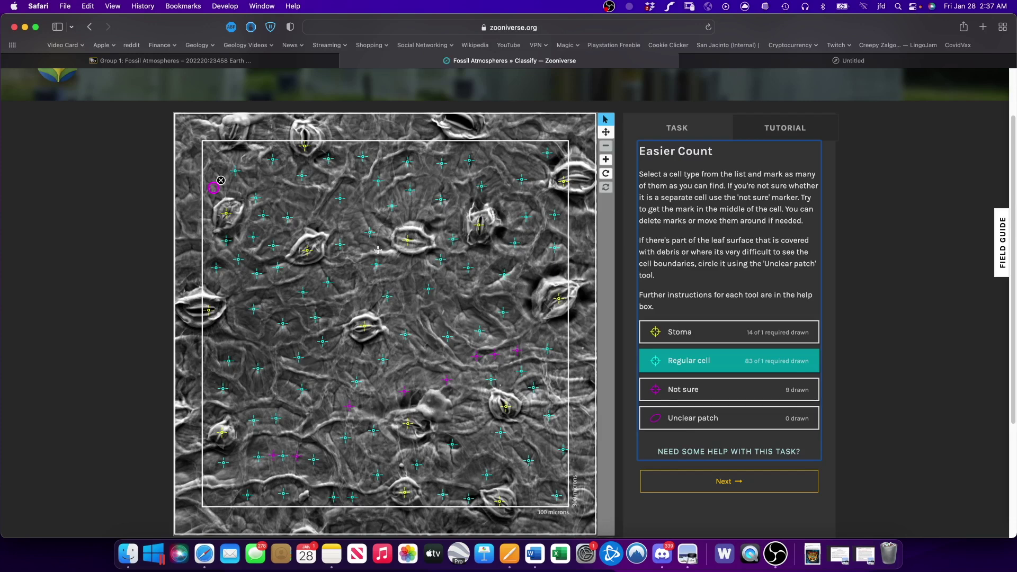
click(362, 212)
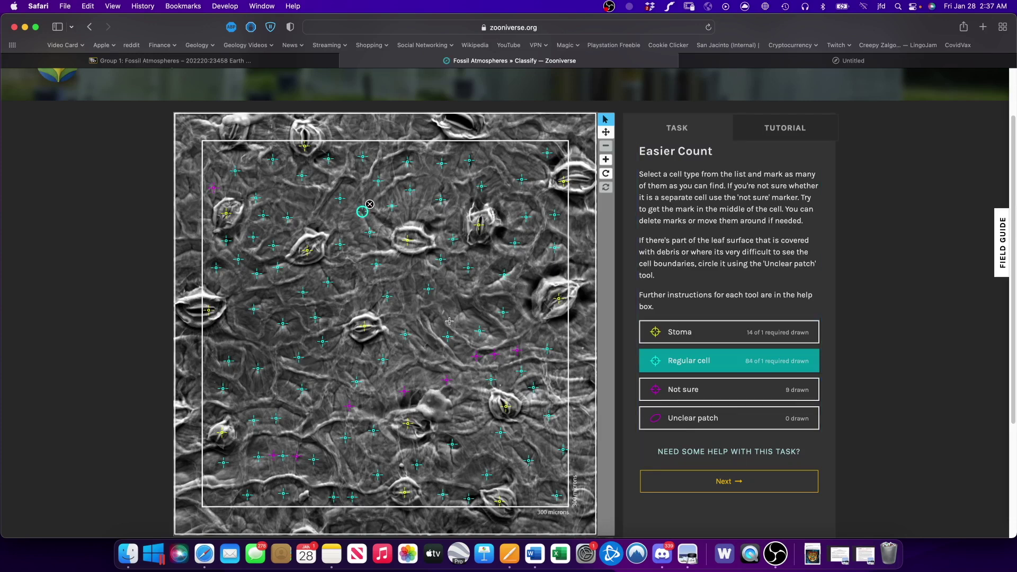
click(303, 194)
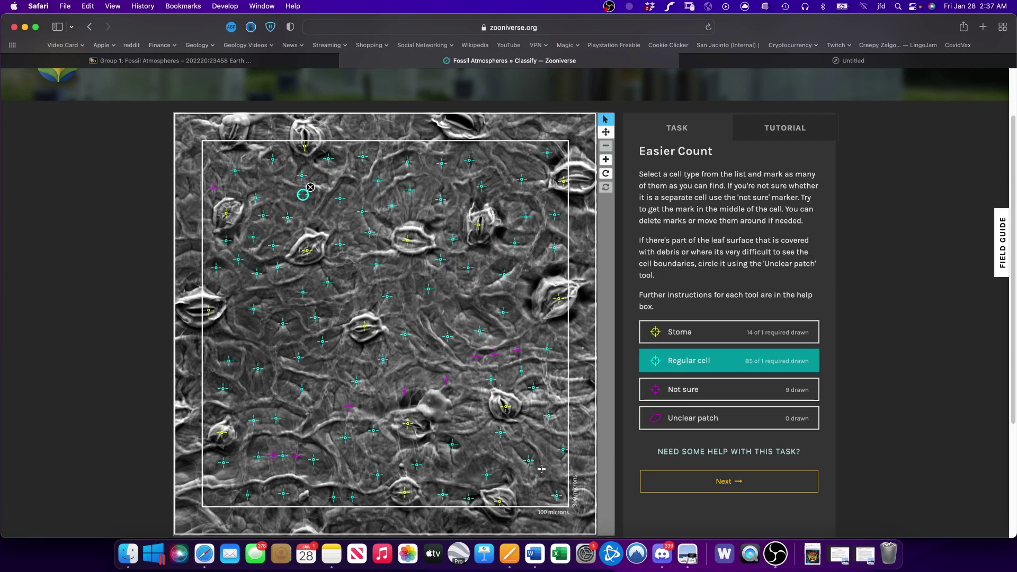
click(562, 391)
click(560, 369)
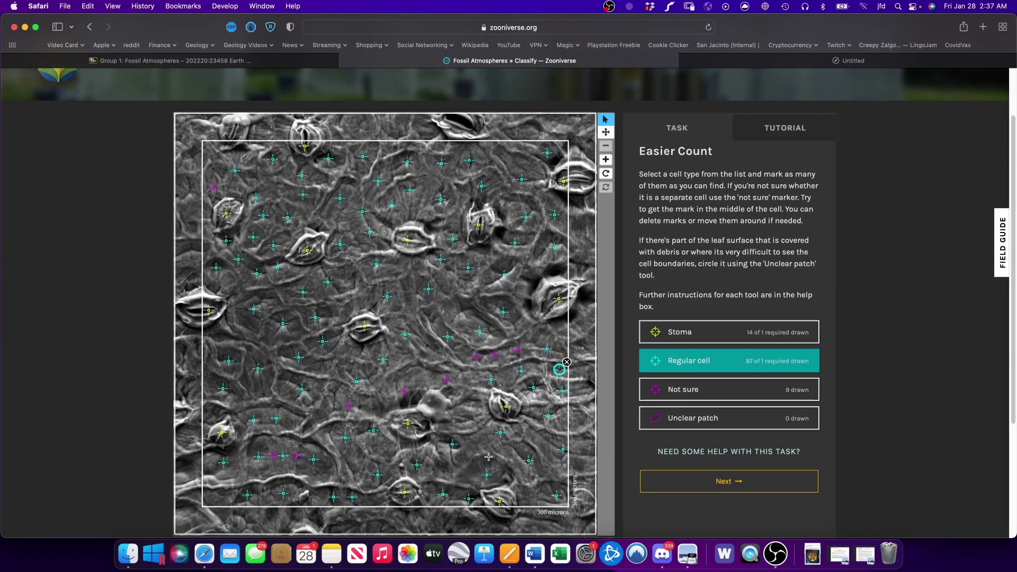
Answer Yes to having marked every visible cell, and submit the classification to get a new leaf image
click(699, 482)
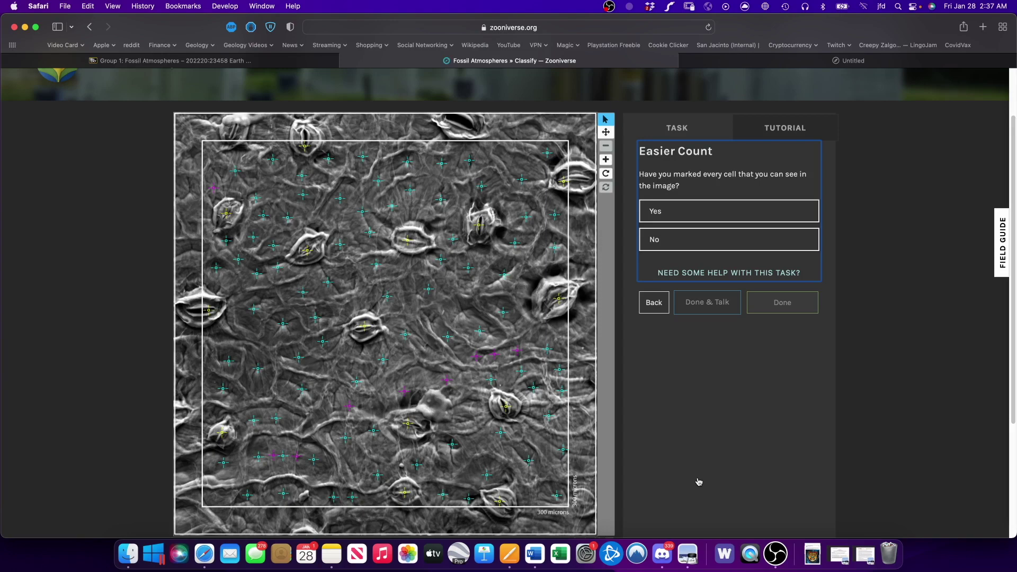
click(684, 218)
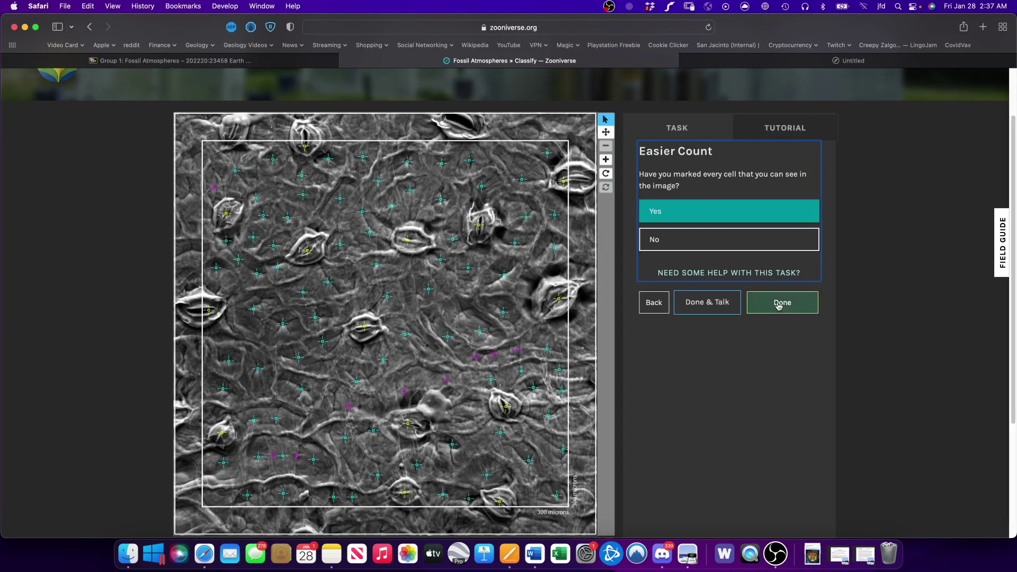
click(780, 304)
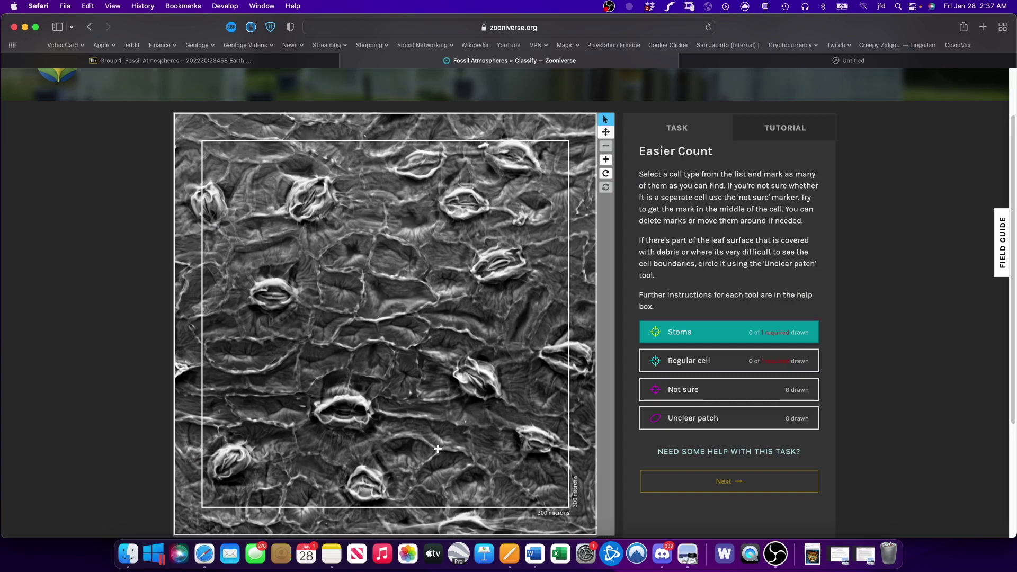
Mark 13 stomata lying at least partly inside the white box of the new leaf image with the Stoma marker
click(695, 336)
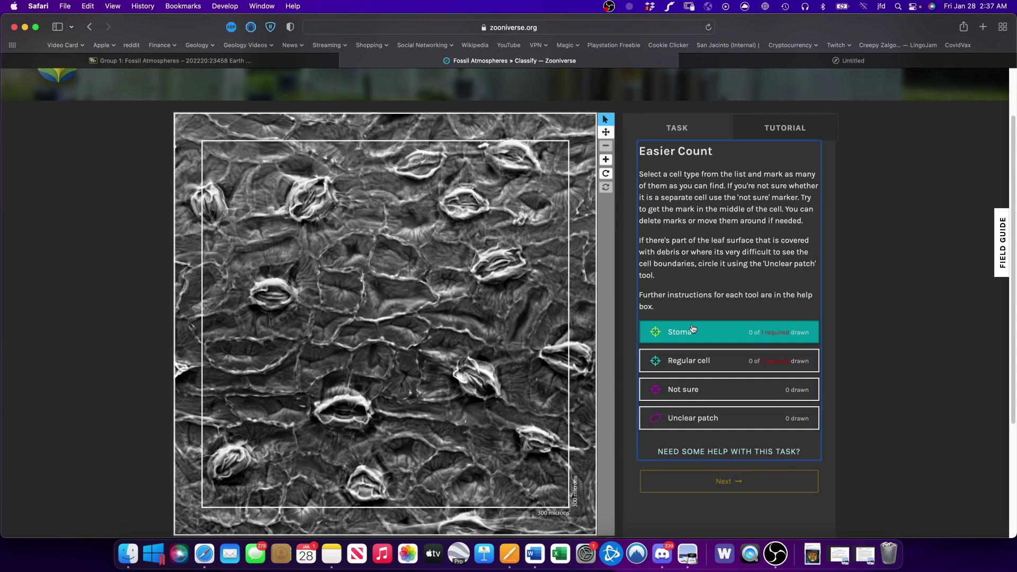
click(226, 459)
click(365, 482)
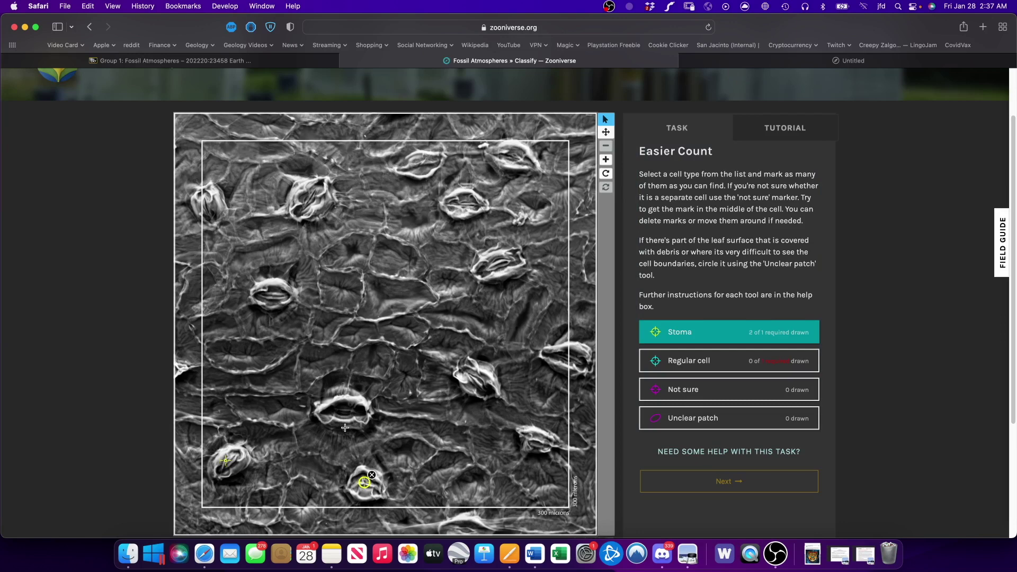
click(347, 412)
click(476, 379)
click(536, 439)
click(561, 358)
click(496, 263)
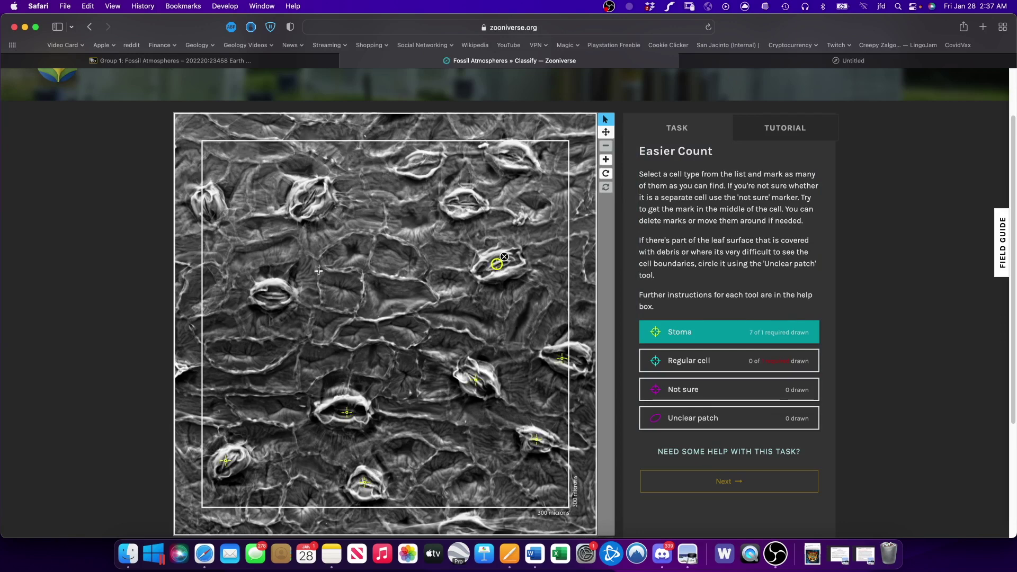
click(274, 293)
click(210, 208)
click(306, 202)
click(422, 162)
click(464, 205)
click(515, 154)
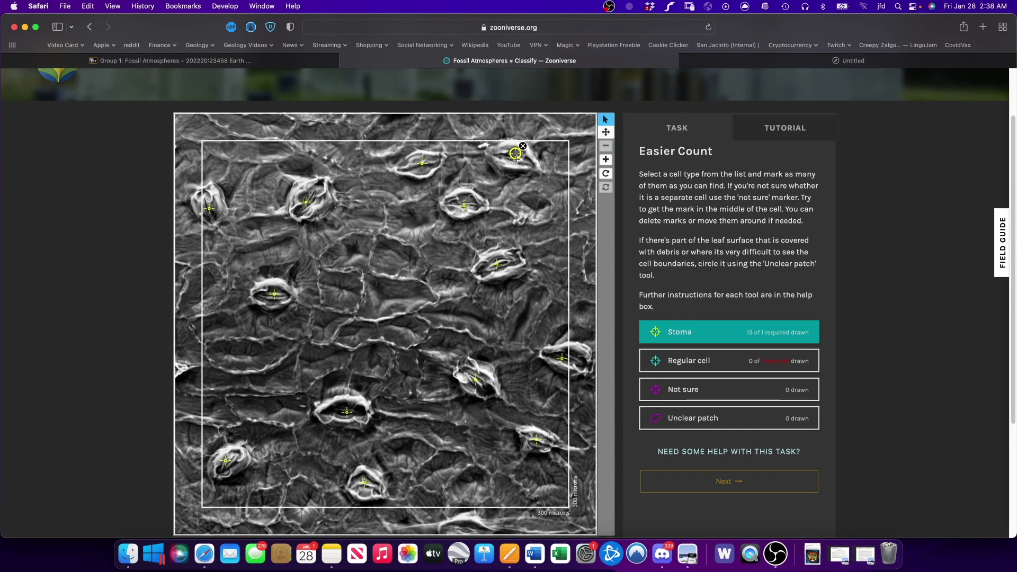
Mark 25 regular cells across the middle band of the white box with the Regular cell marker
click(678, 365)
click(464, 317)
click(395, 294)
click(349, 289)
click(351, 251)
click(399, 258)
click(450, 254)
click(449, 286)
click(419, 222)
click(370, 216)
click(262, 228)
click(271, 251)
click(306, 278)
click(312, 297)
click(325, 326)
click(351, 331)
click(407, 325)
click(407, 365)
click(373, 360)
click(323, 361)
click(273, 381)
click(217, 382)
click(253, 356)
click(216, 327)
click(256, 323)
click(288, 322)
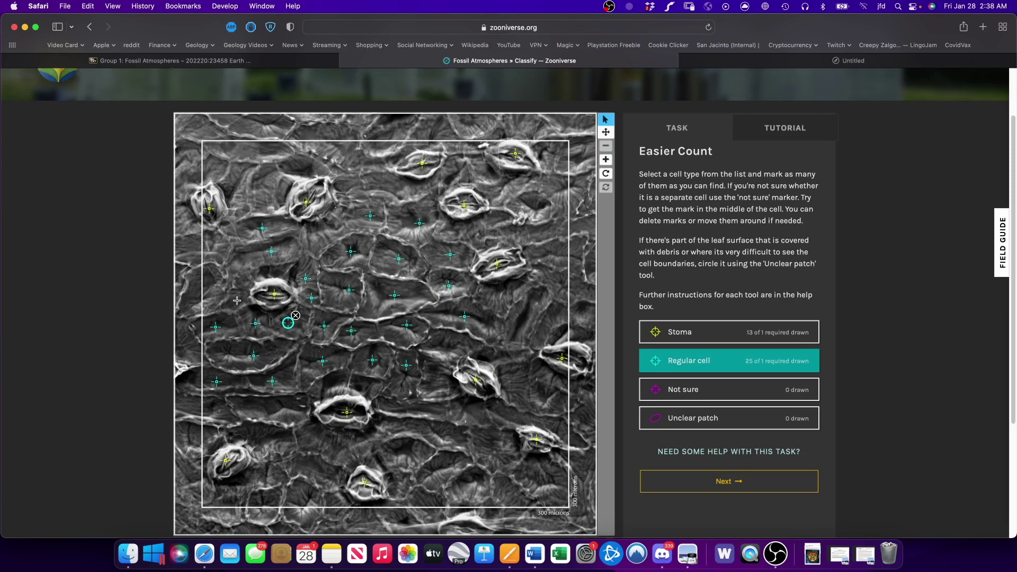
Mark 12 more regular cells along the box's left side, across its upper-left area and around the two upper-right stomata
click(210, 289)
click(233, 297)
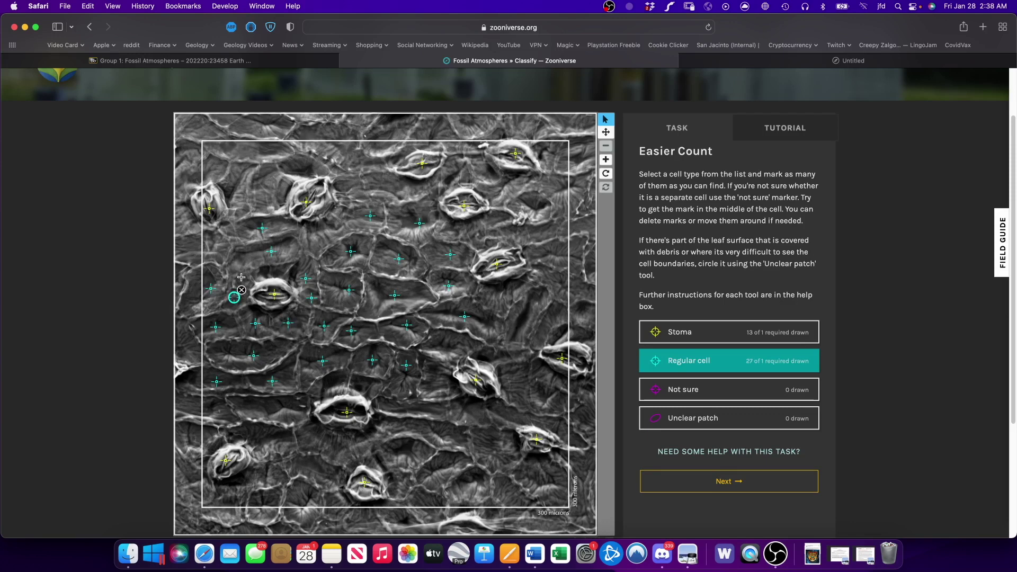
click(224, 238)
click(268, 185)
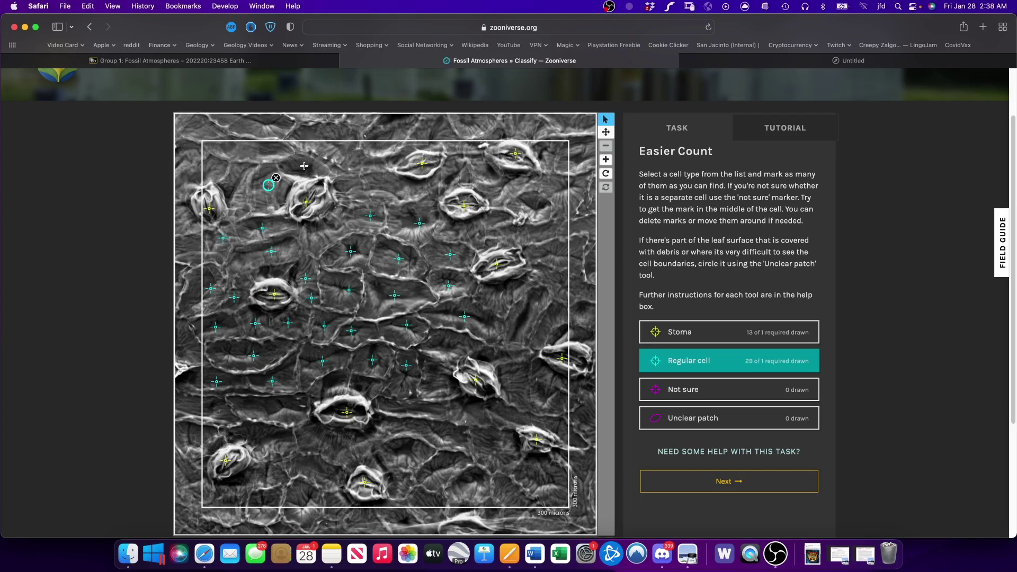
click(306, 170)
click(241, 184)
click(215, 168)
click(249, 152)
click(348, 149)
click(537, 209)
click(508, 186)
click(491, 173)
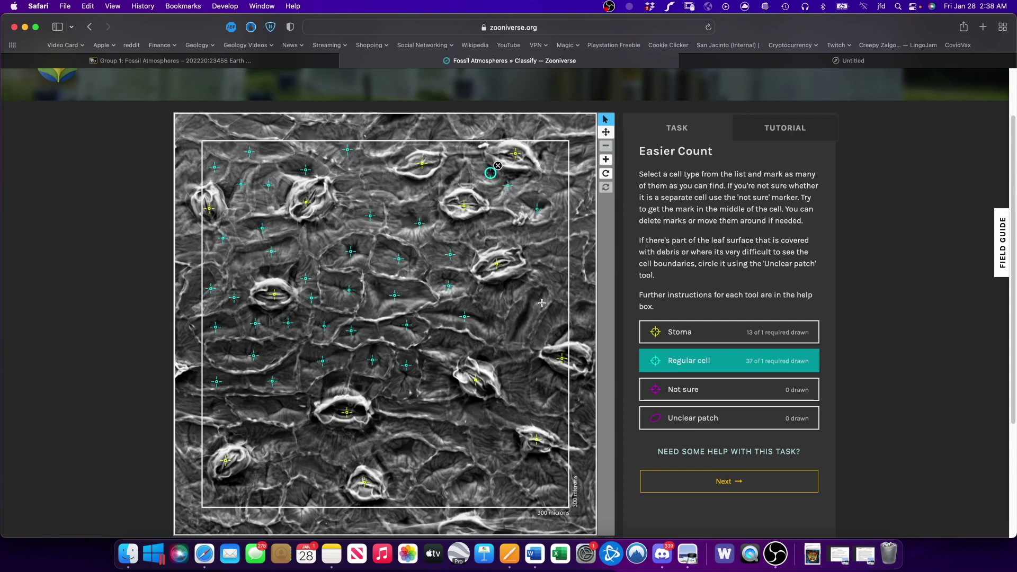
Mark 14 more regular cells, two on the right side and twelve across the lower part of the white box
click(525, 317)
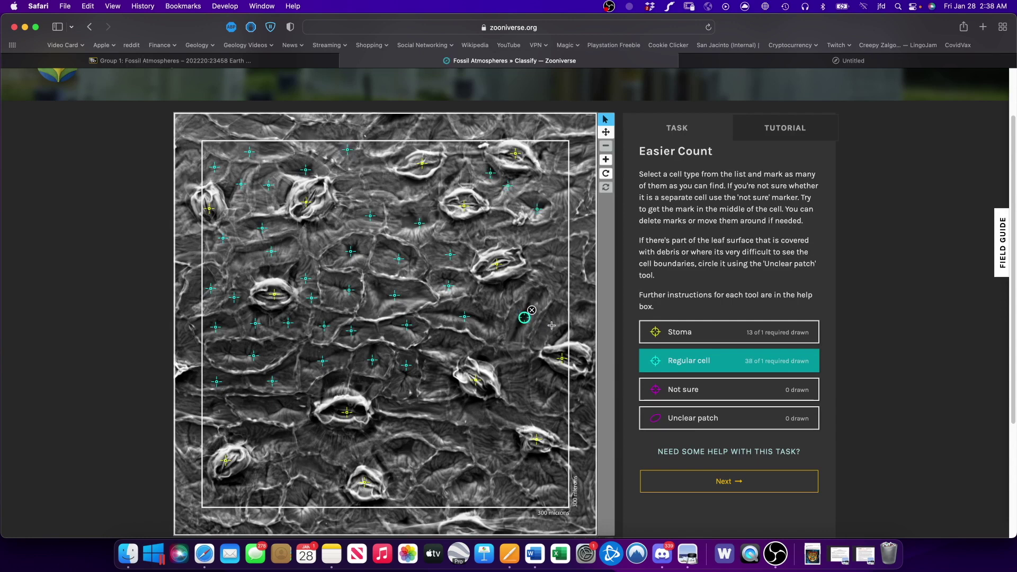
click(544, 397)
click(496, 450)
click(548, 478)
click(507, 495)
click(478, 480)
click(442, 470)
click(405, 448)
click(307, 500)
click(260, 500)
click(236, 482)
click(320, 468)
click(272, 440)
click(330, 444)
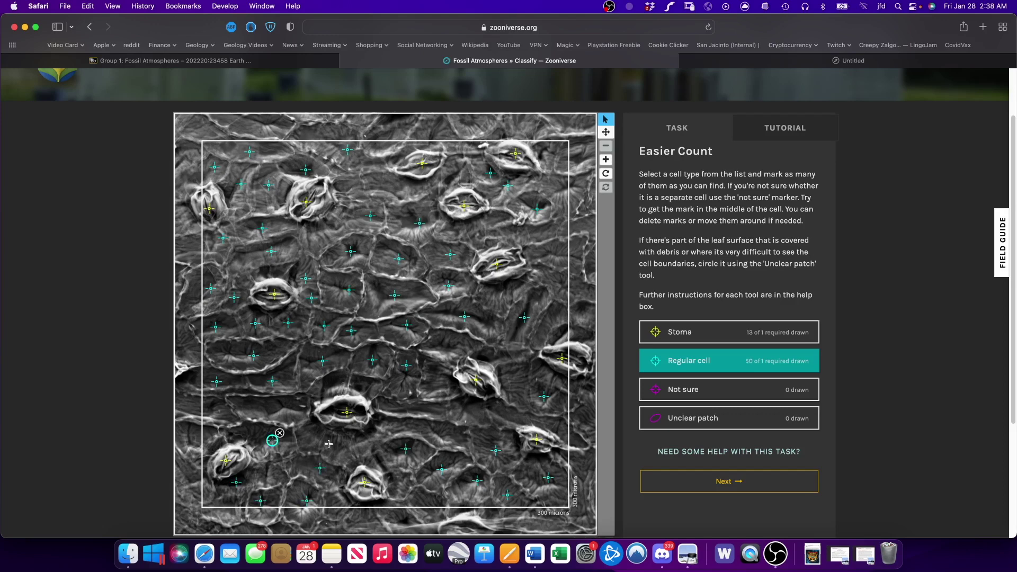
Mark three regular cells around the lower-centre stoma, deleting one extra mark and moving another onto the cell to its lower right
click(284, 405)
click(410, 409)
click(383, 427)
click(443, 439)
click(451, 431)
drag(383, 427, 440, 434)
Mark five more regular cells around the stomata in the upper-right part of the white box
click(503, 290)
click(557, 254)
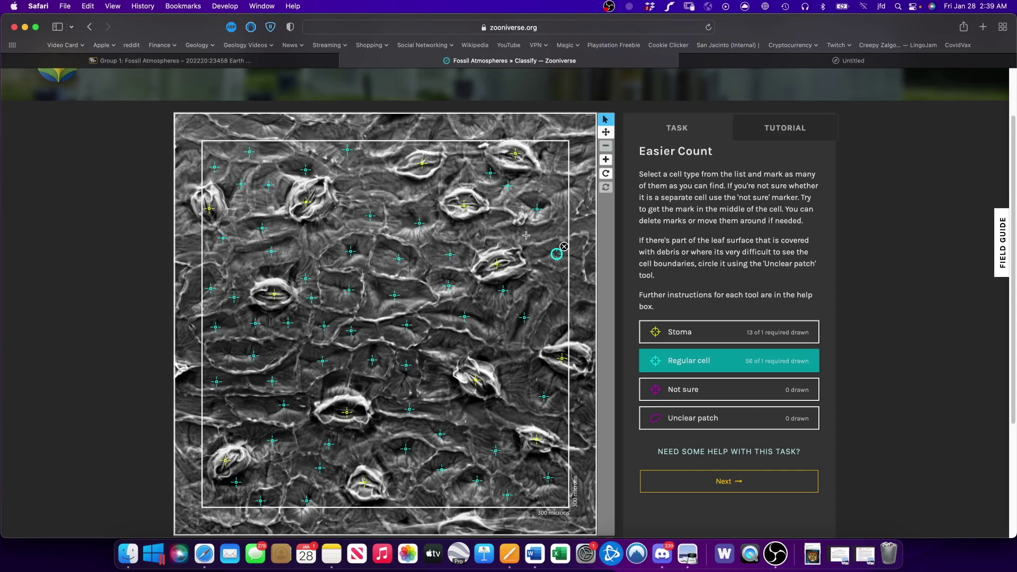
click(502, 234)
click(453, 232)
click(450, 181)
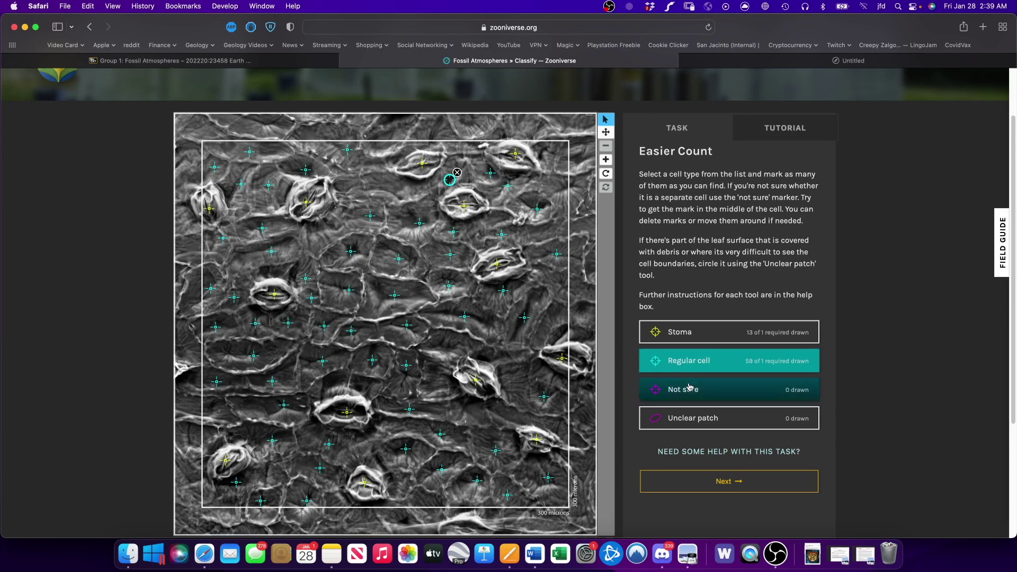
Mark two cells as Not sure, one beside the upper-left-centre stoma and one beside the lower-left stoma
click(673, 389)
click(349, 188)
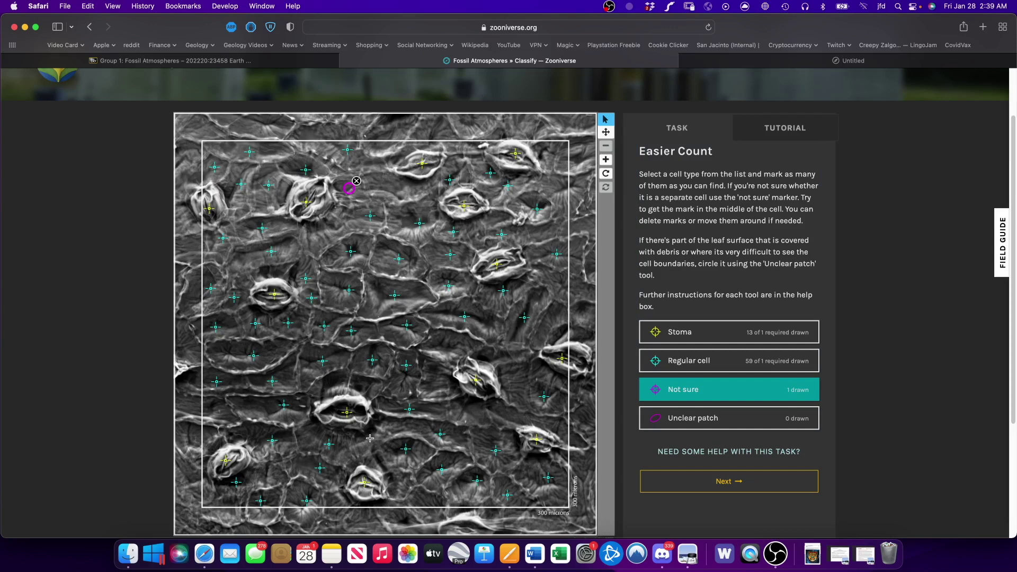
click(269, 477)
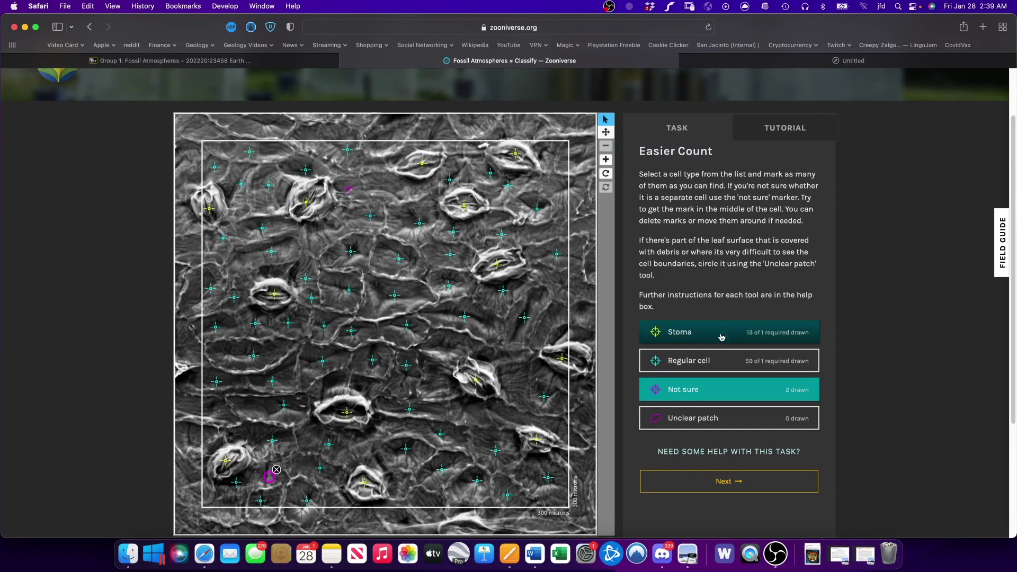
Mark six more regular cells, one at the lower left, one above the lower-right stoma and four near the right edge
click(710, 360)
click(217, 407)
click(512, 417)
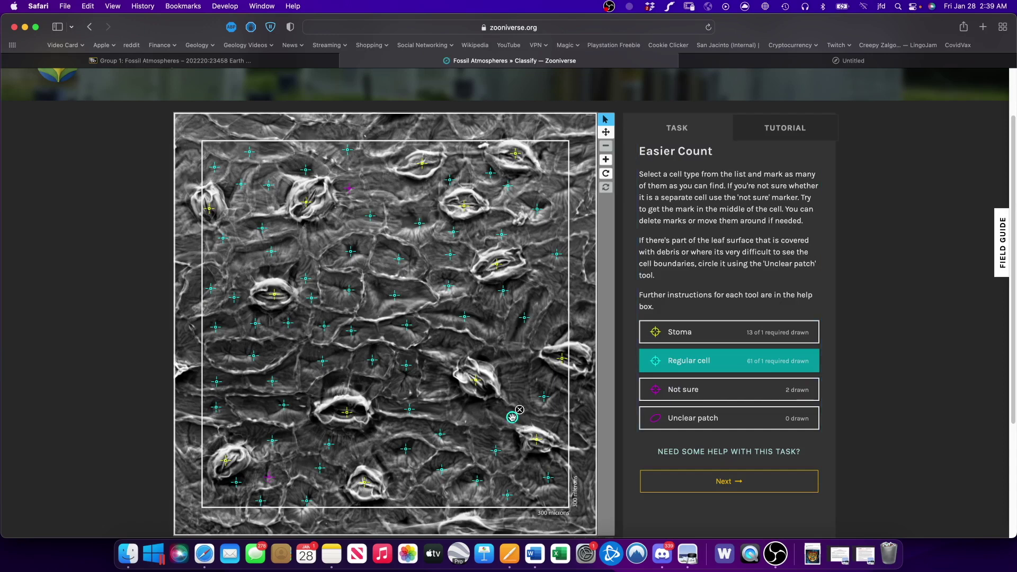
click(553, 323)
click(560, 285)
click(544, 233)
click(562, 192)
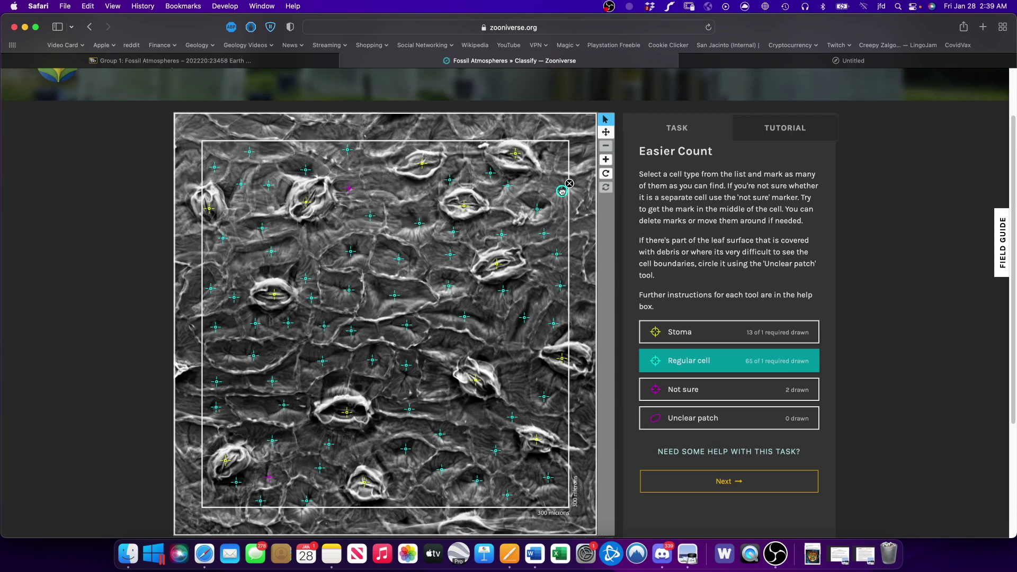
Mark seven regular cells near the border of the box, two along the top, two at the lower left and three along the bottom
click(544, 150)
click(381, 147)
click(205, 491)
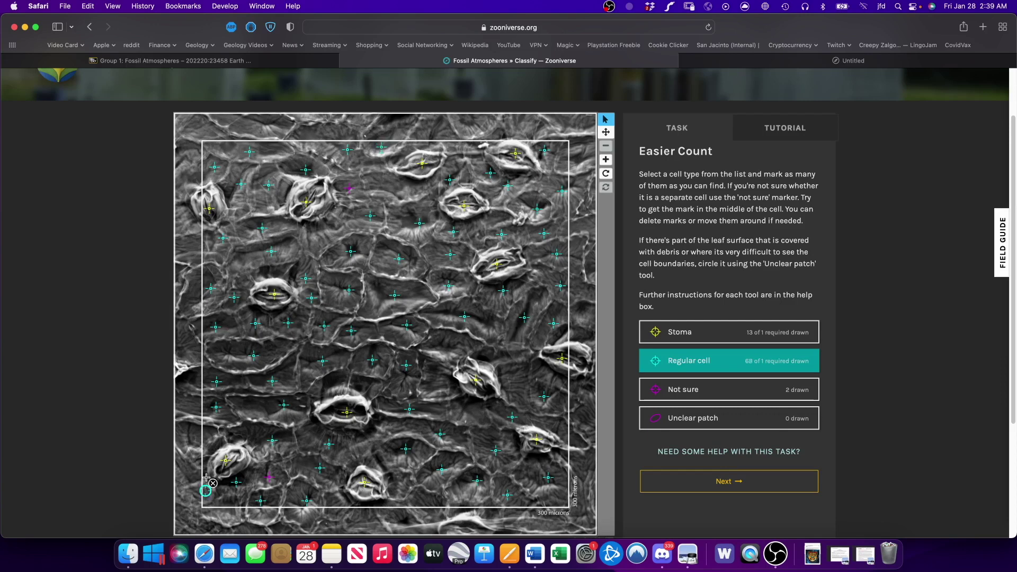
click(208, 435)
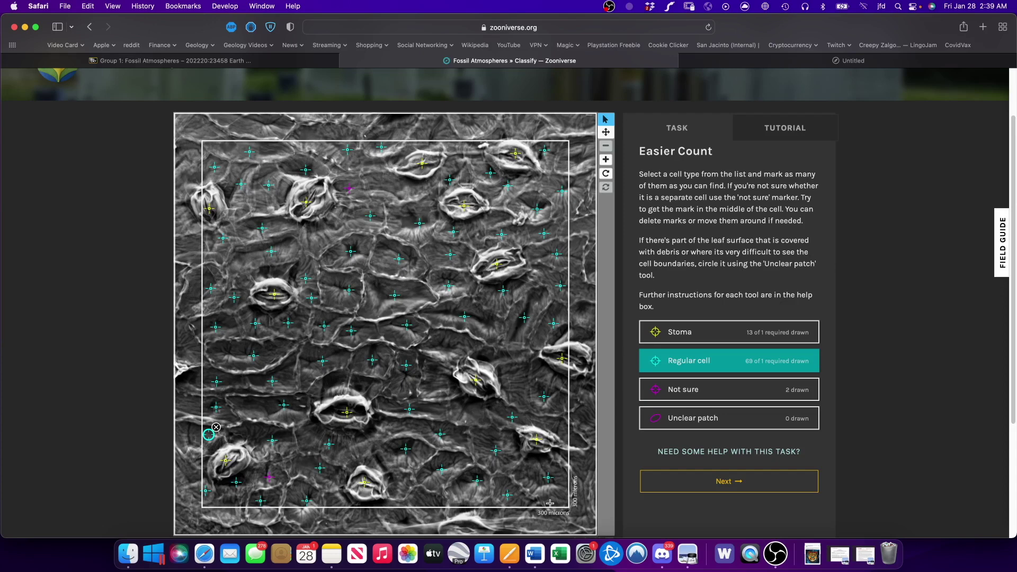
click(422, 500)
click(399, 485)
click(337, 500)
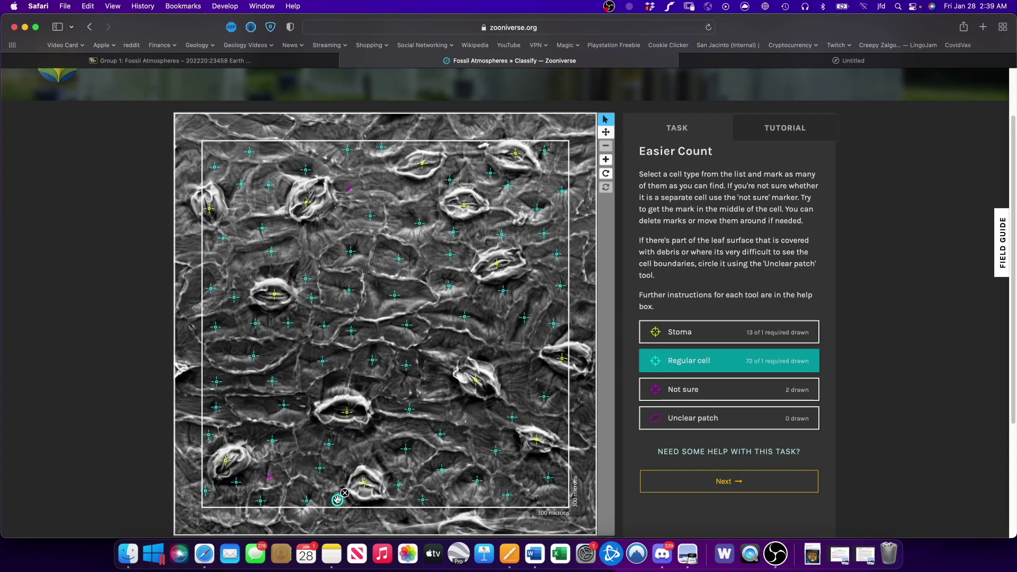
Mark two regular cells beside the lower-right-centre stoma and one Not sure cell just above it
click(462, 407)
click(445, 347)
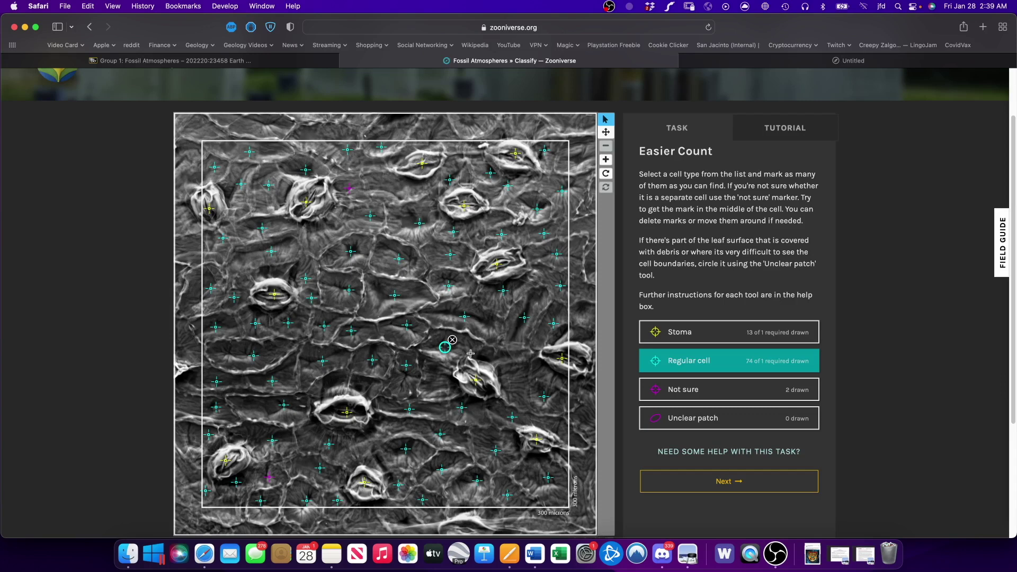
click(683, 390)
click(484, 357)
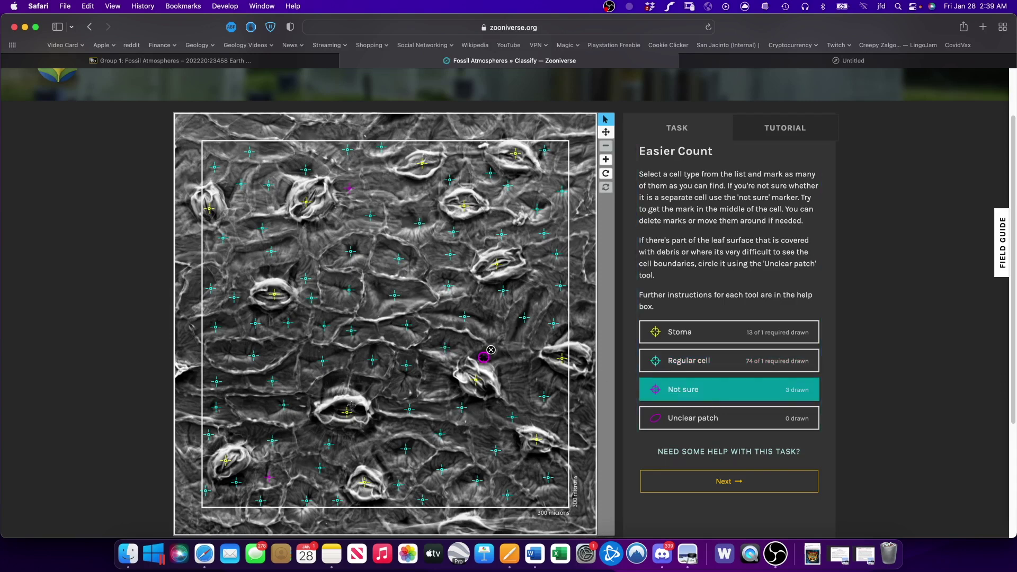
click(331, 384)
click(363, 386)
click(371, 378)
click(330, 384)
click(339, 377)
Mark three remaining regular cells, two just above the lower-centre stoma and one below the upper-left-centre stoma
key(Up)
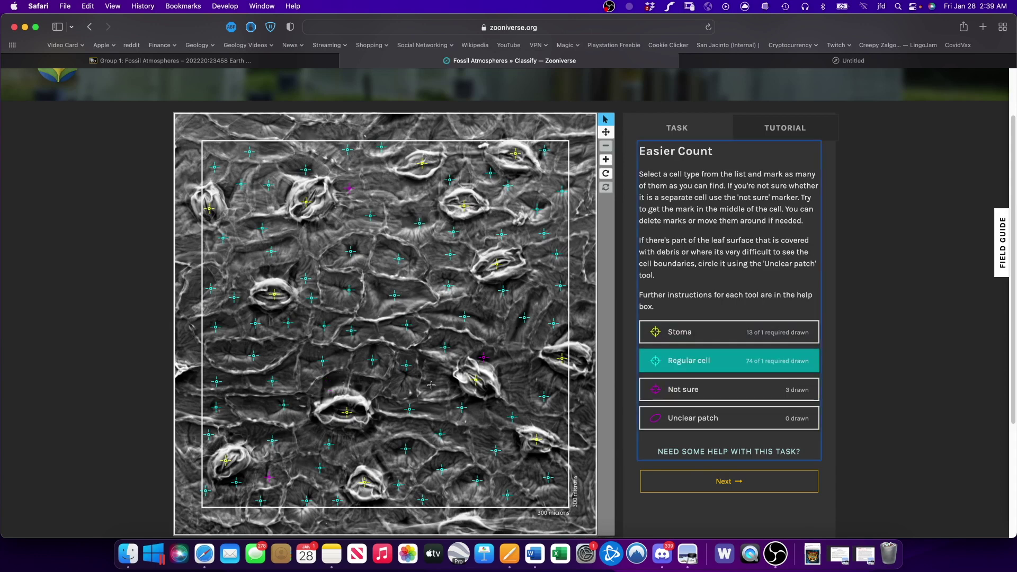
click(367, 389)
click(329, 386)
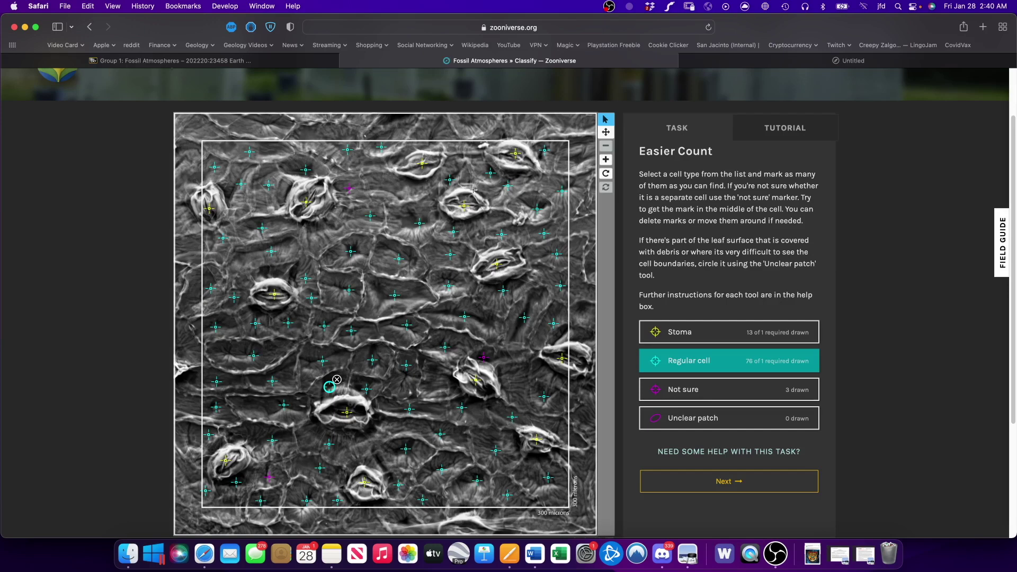
click(324, 233)
Finish marking, answer Yes to having marked every visible cell, and submit the classification
click(734, 482)
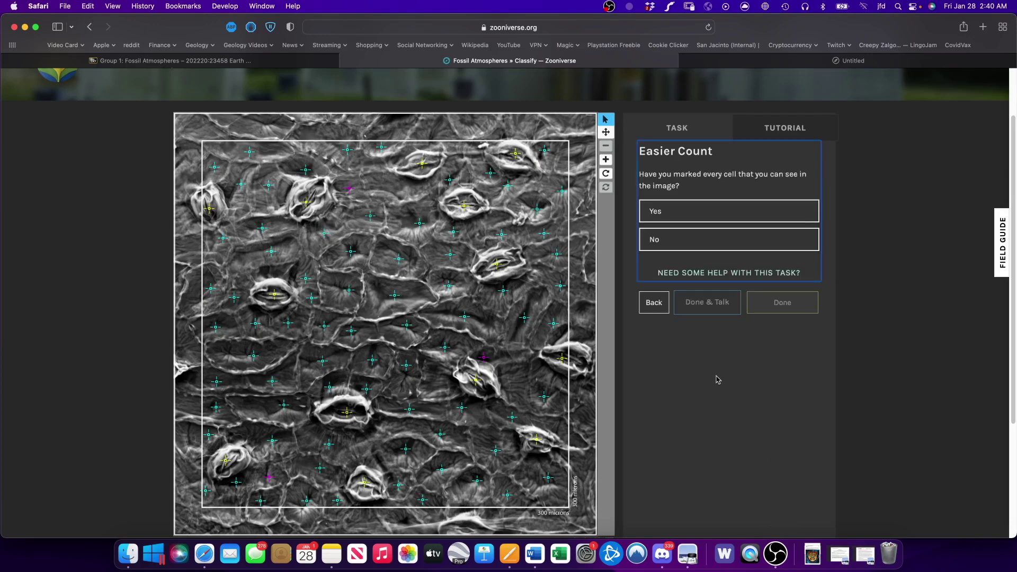
click(678, 215)
click(757, 299)
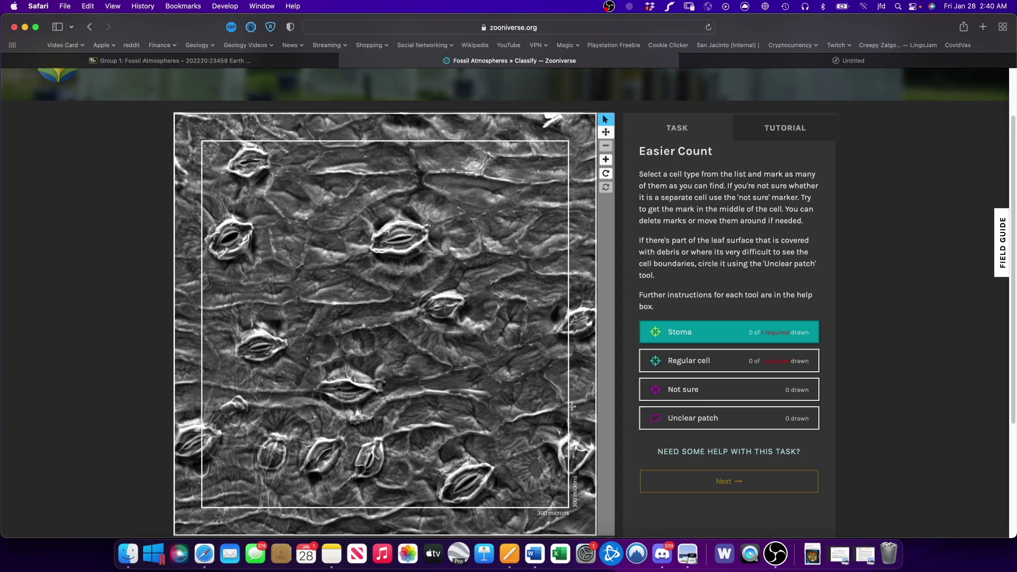
Close the Fossil Atmospheres page and open the Radio Meteor Zoo project from the Group 2 page of the Blackboard course
scroll(572, 406, down, 1)
scroll(574, 402, up, 2)
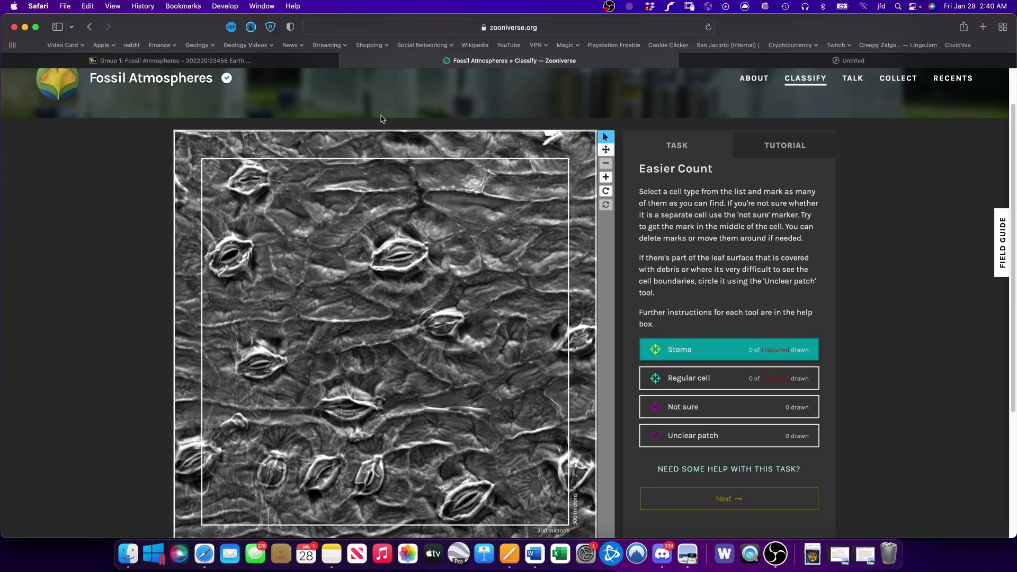
click(346, 61)
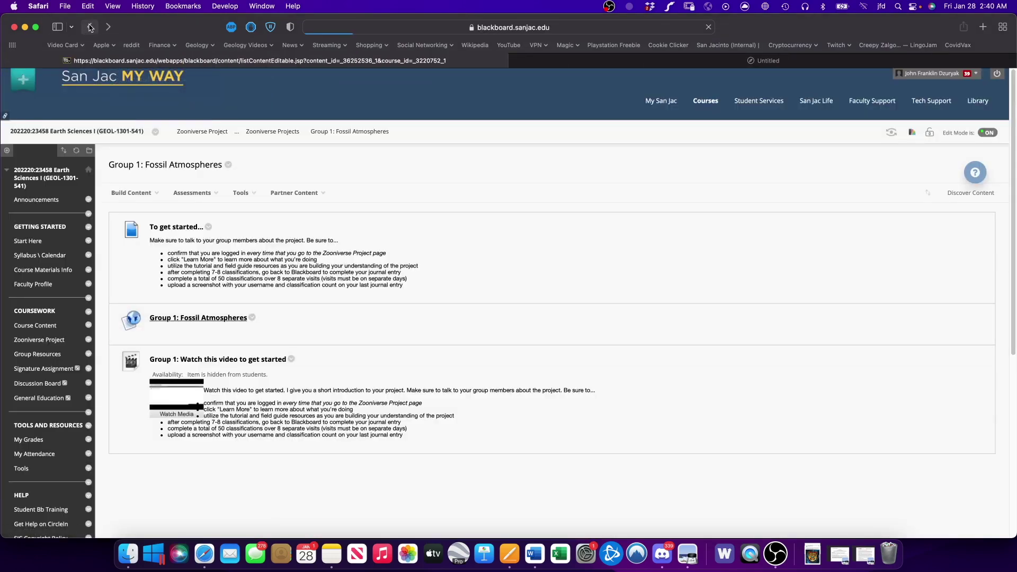
click(198, 274)
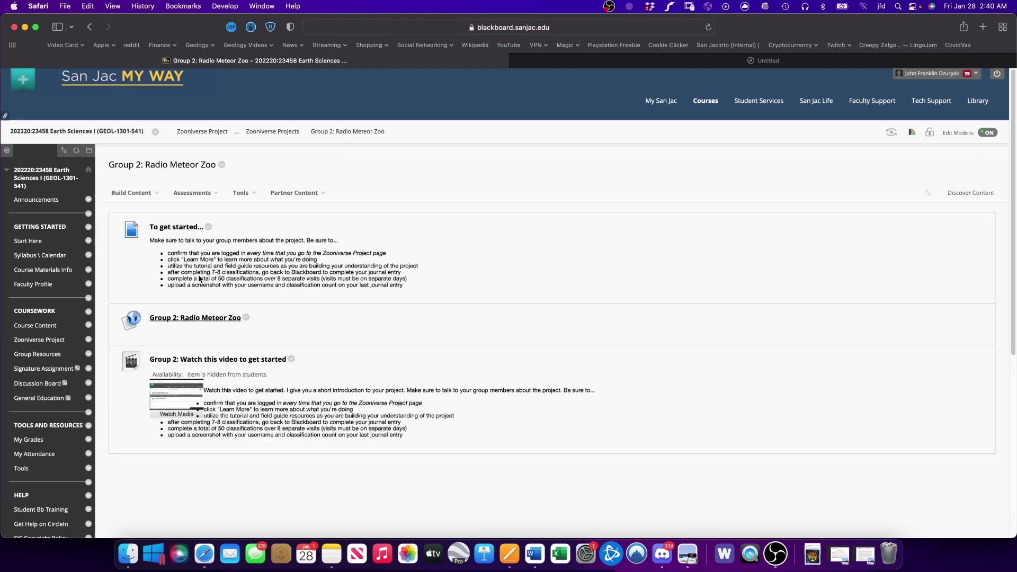
click(191, 318)
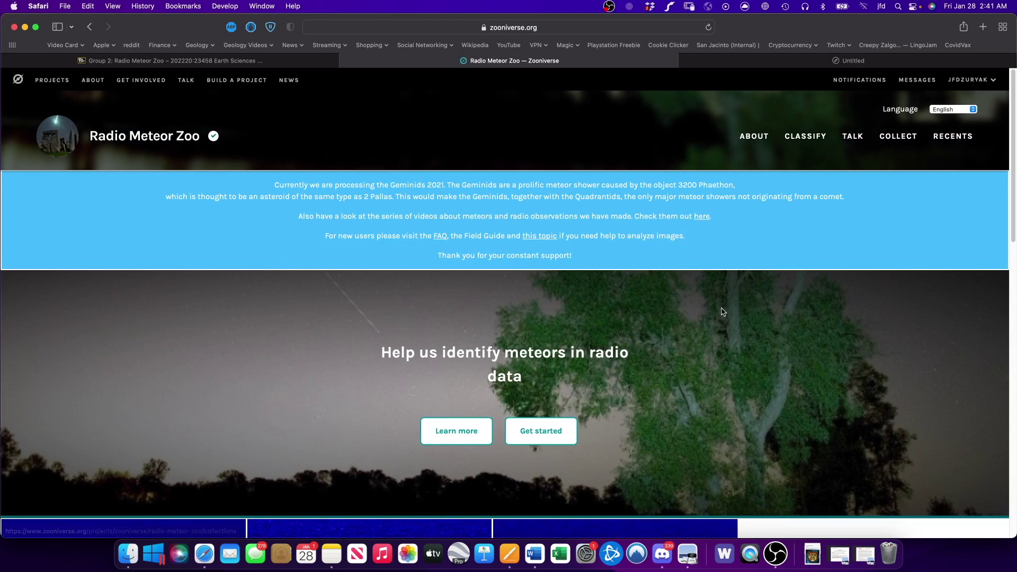
Look over the Radio Meteor Zoo home page and open its classification page
scroll(708, 334, down, 4)
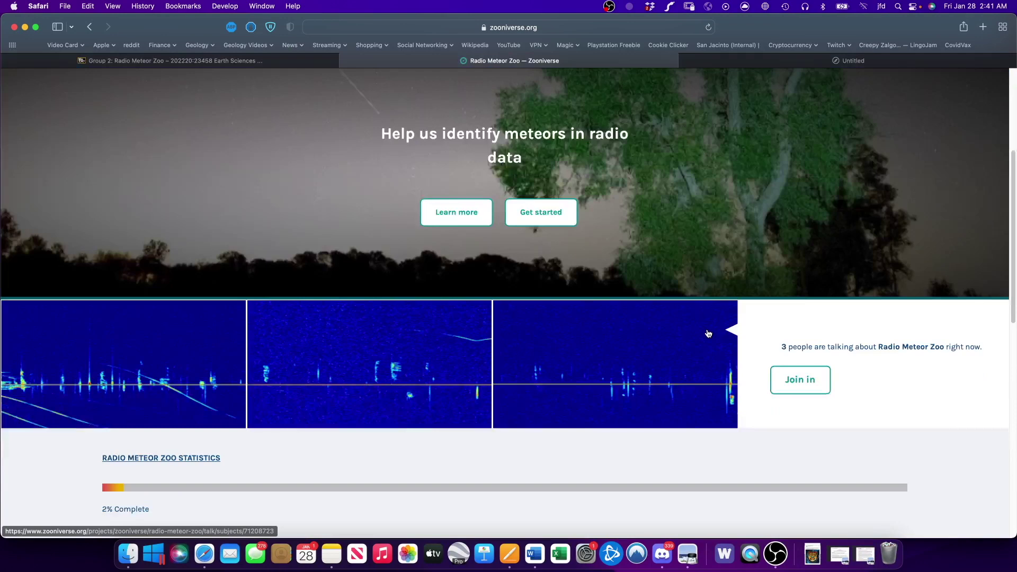
scroll(709, 333, up, 5)
click(809, 138)
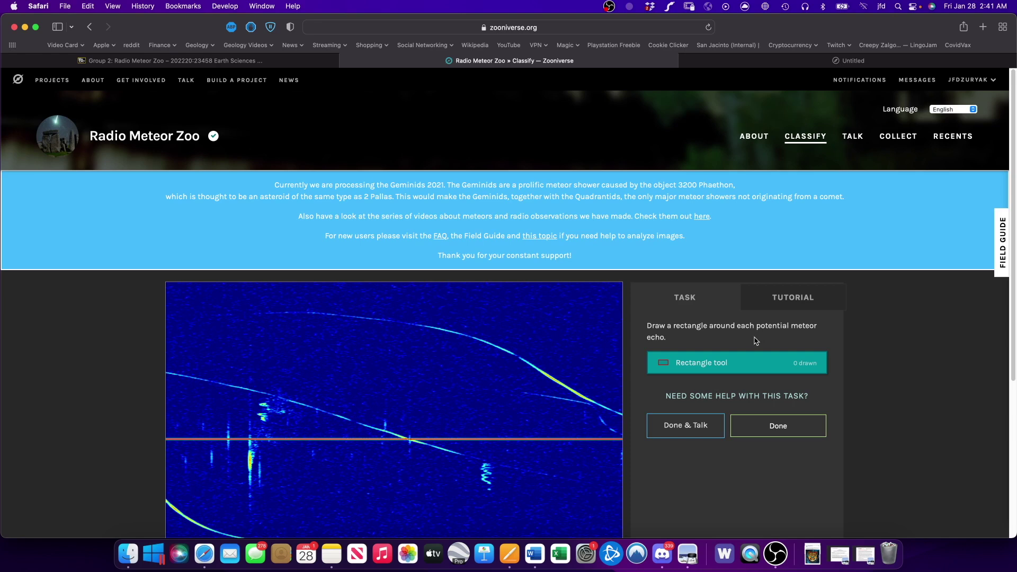
scroll(752, 344, down, 4)
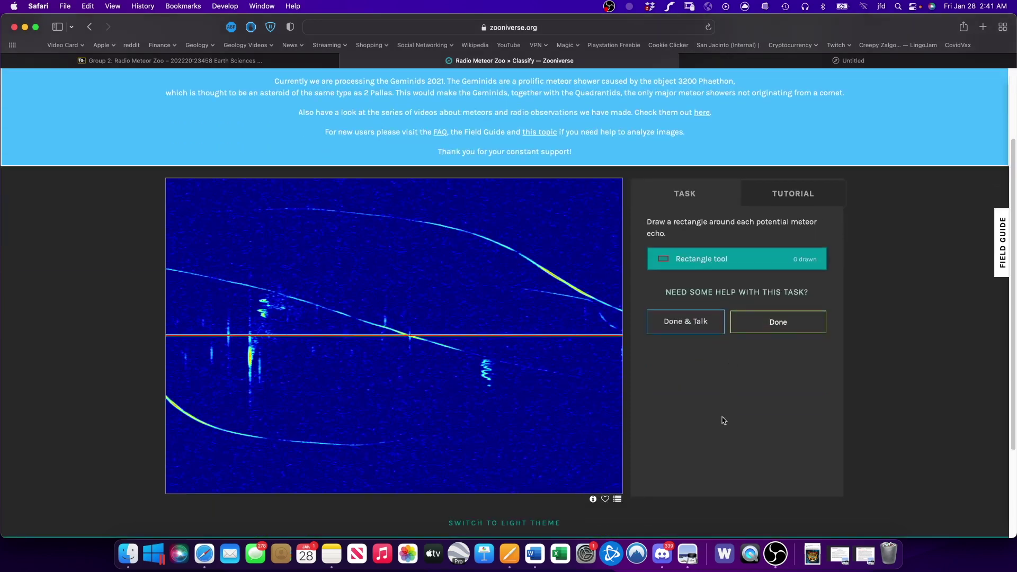
Read all eight pages of the project tutorial, from what the images show to the final warning about interference signals, and close it
click(782, 201)
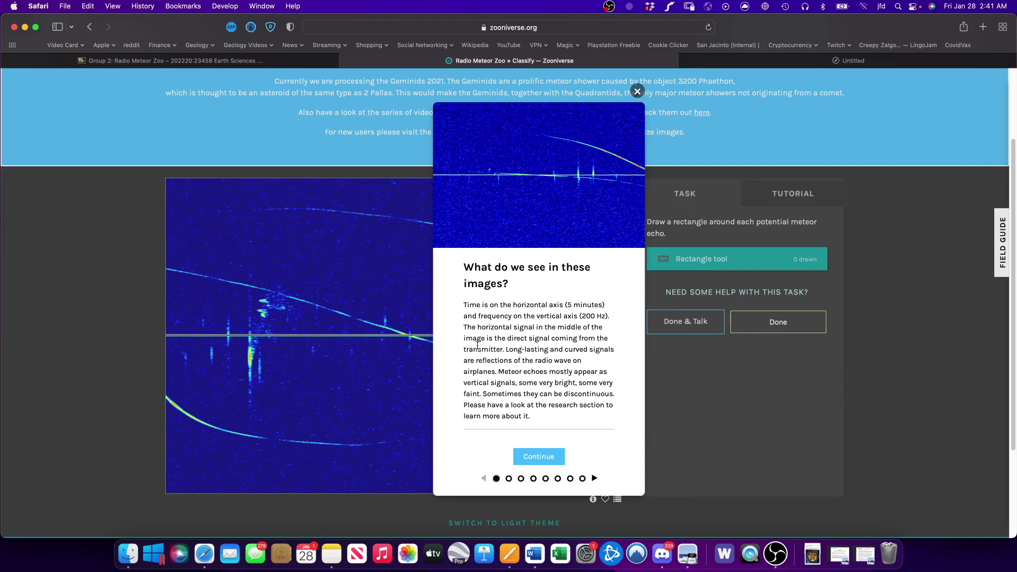
click(509, 480)
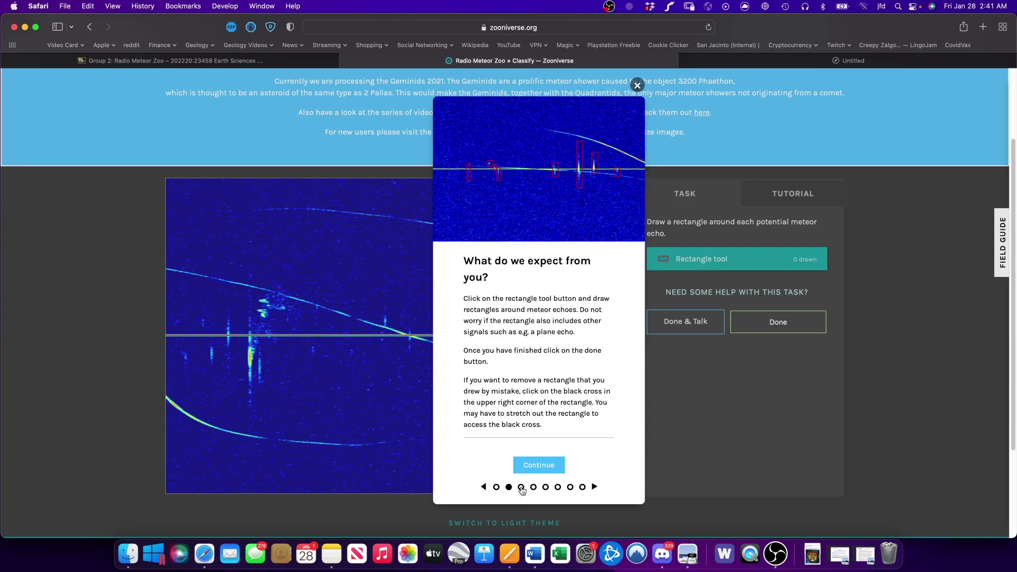
click(521, 488)
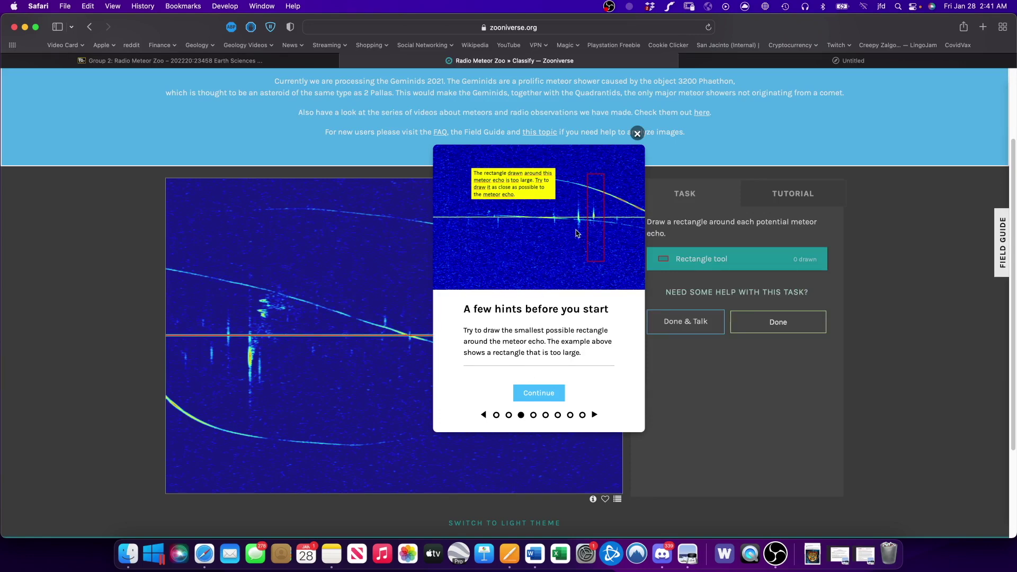
click(533, 415)
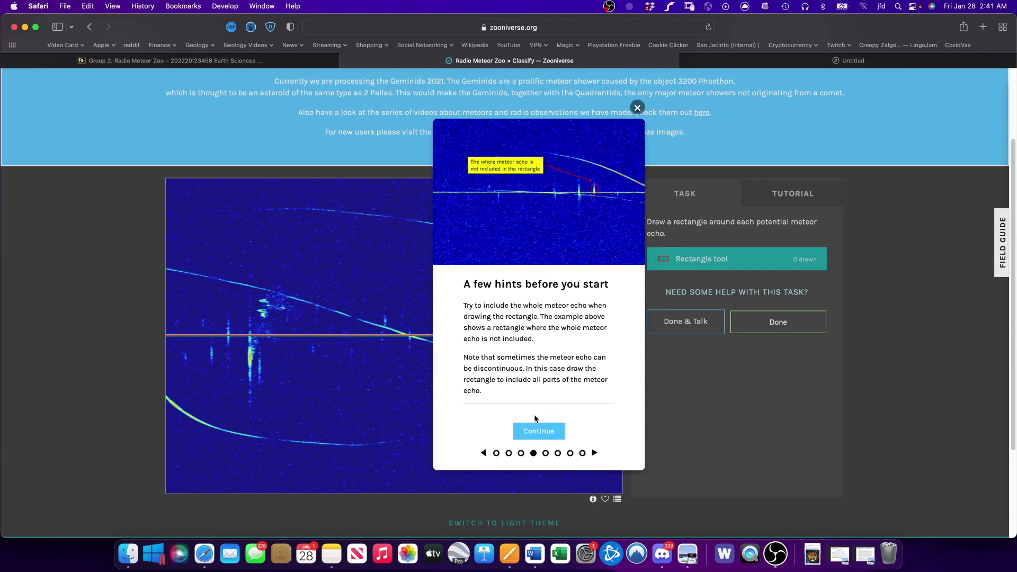
click(538, 430)
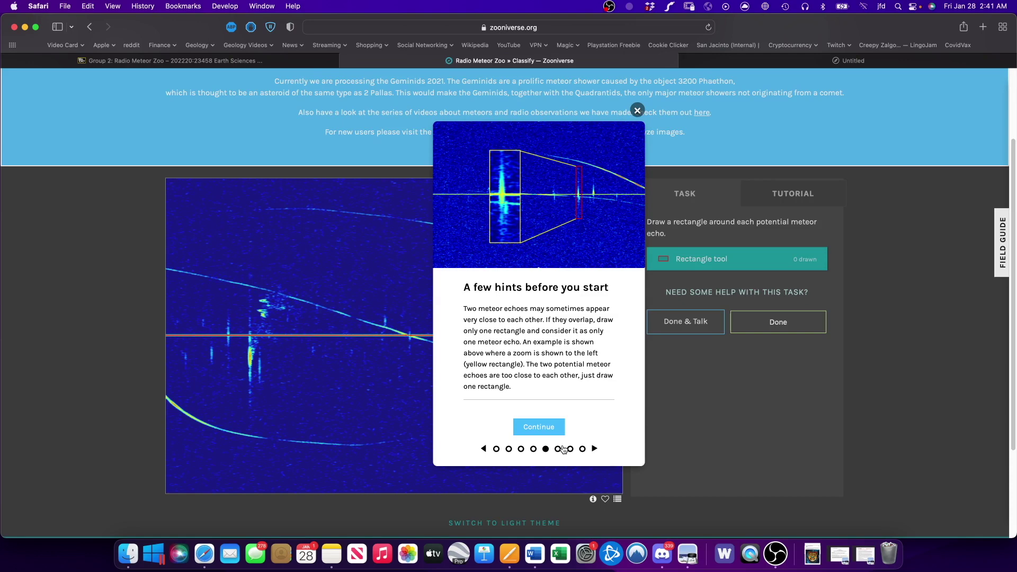
click(558, 450)
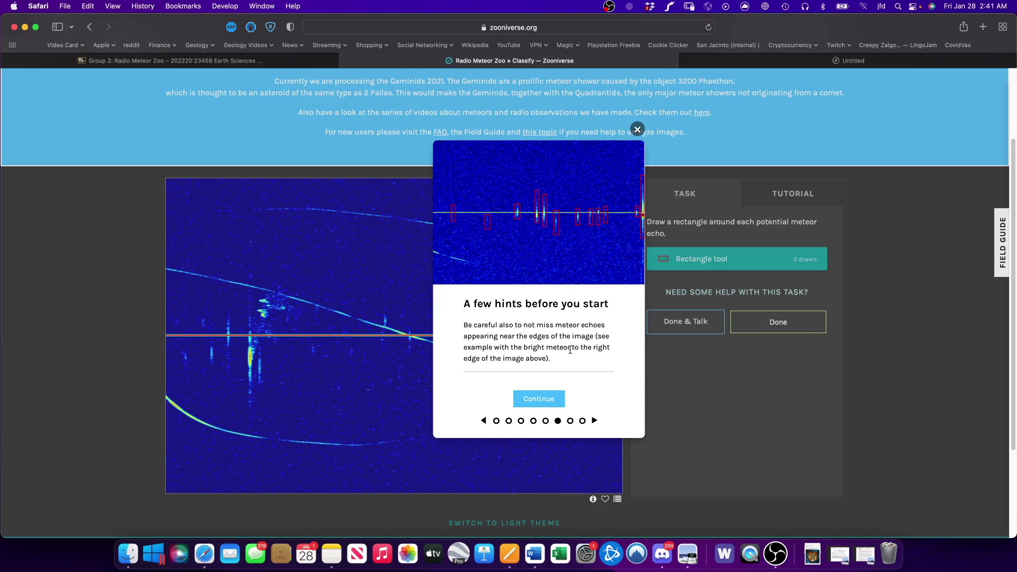
click(571, 423)
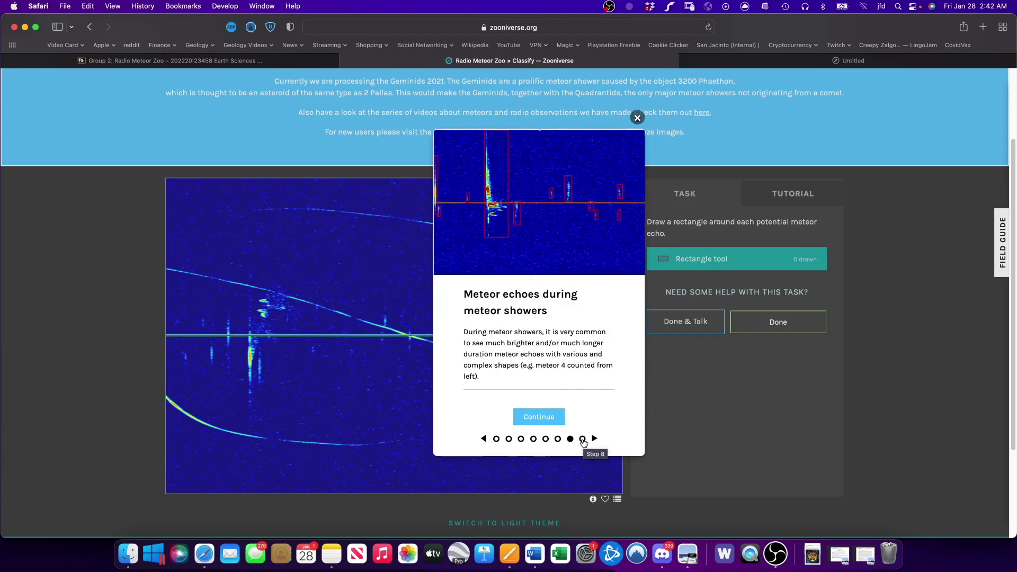
click(583, 439)
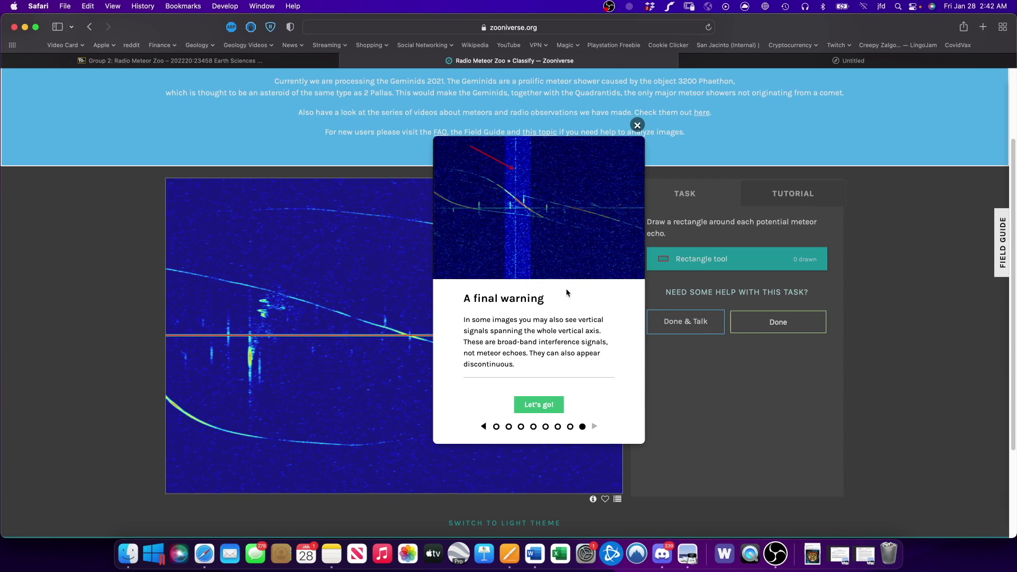
click(637, 125)
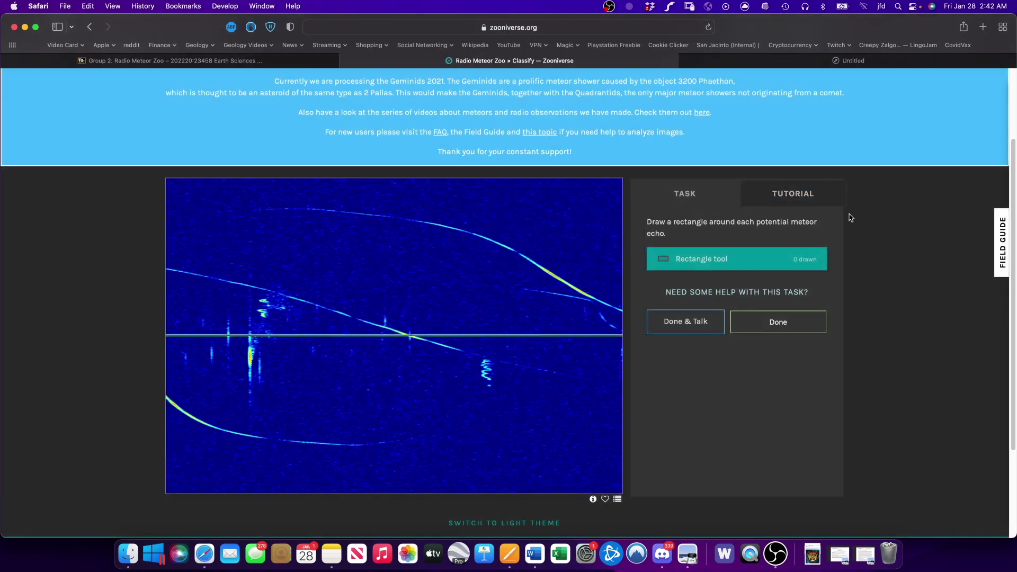
click(810, 196)
click(637, 91)
Look through the Field Guide's examples of unusual meteor echoes and close the guide
click(1001, 244)
click(710, 173)
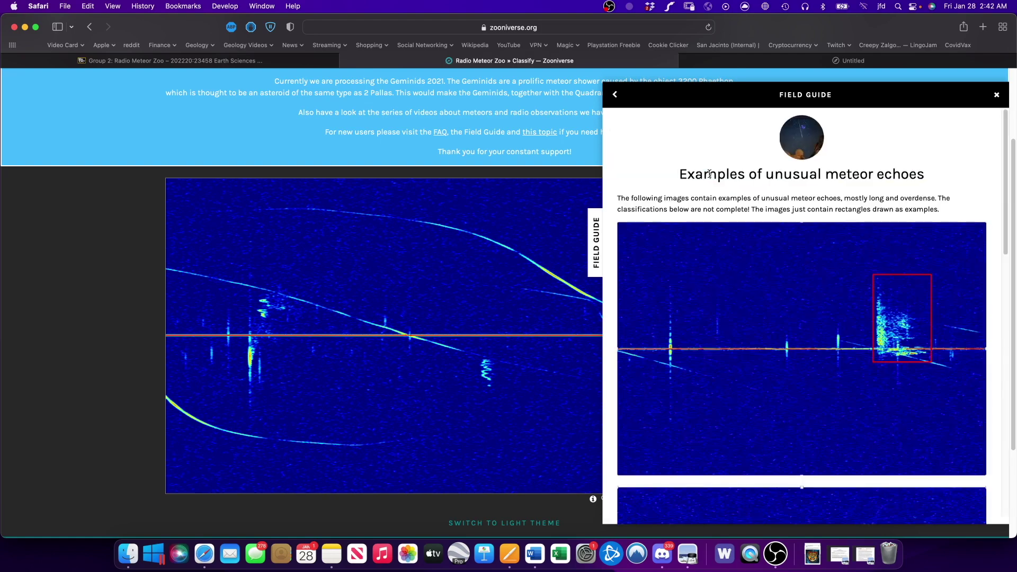
scroll(755, 345, down, 15)
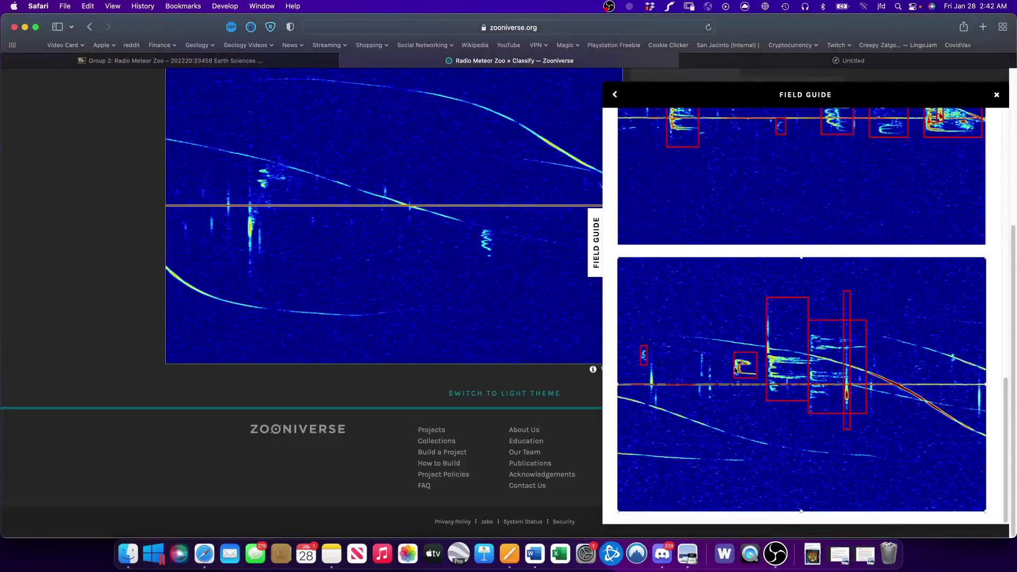
scroll(729, 385, up, 15)
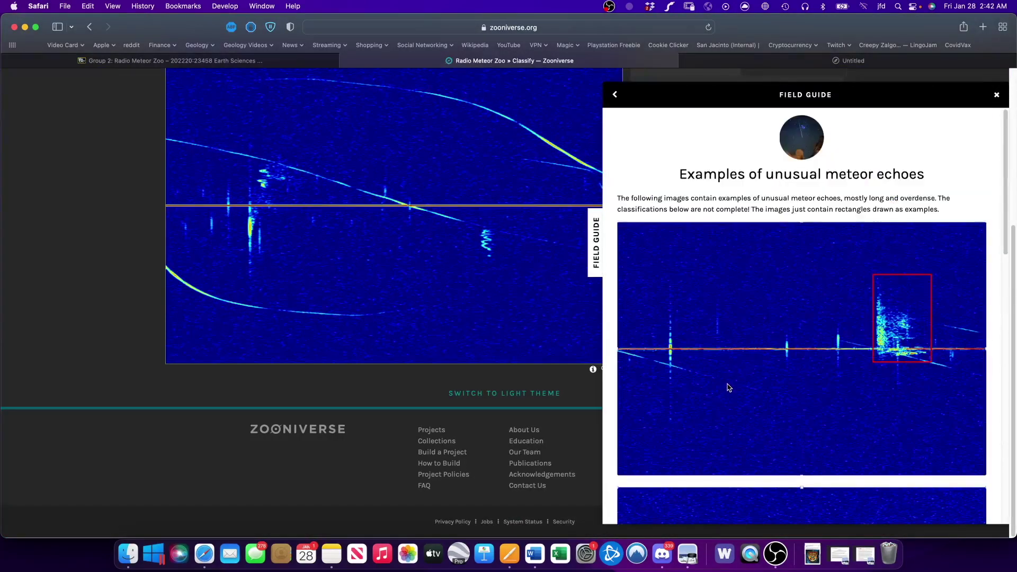
scroll(777, 291, down, 10)
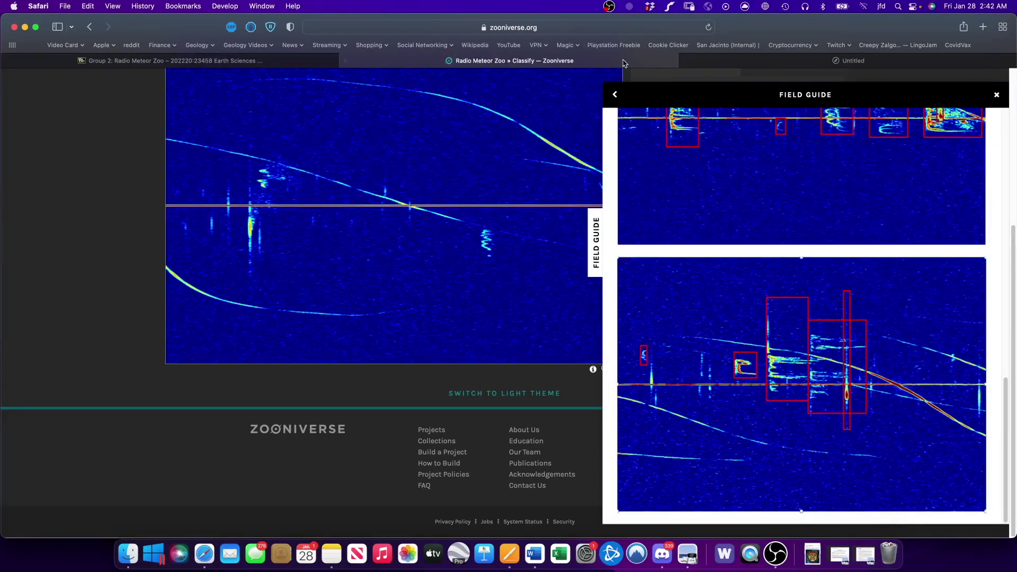
click(997, 95)
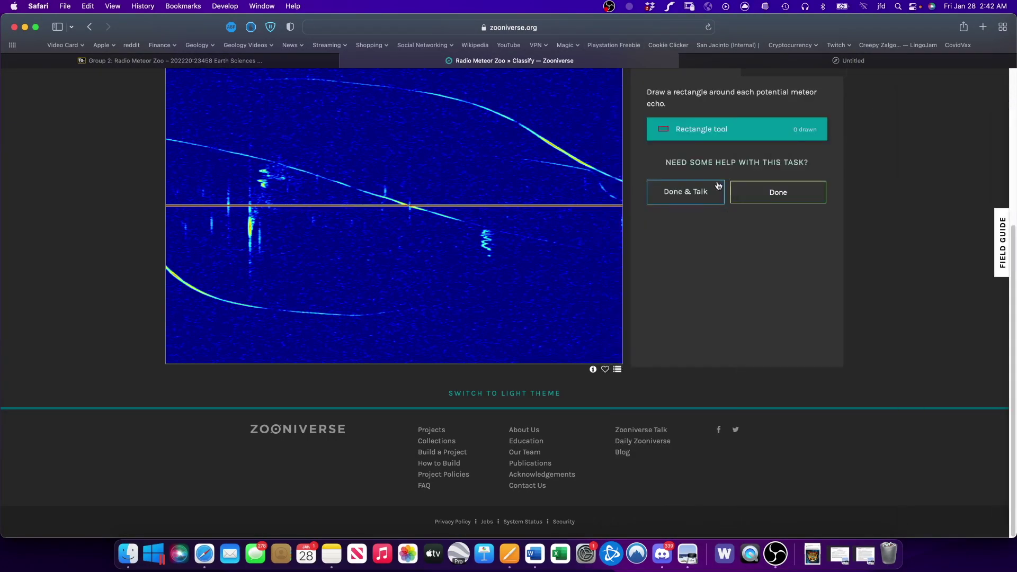
With the Rectangle tool, box the tall bright vertical echo in the image's left part and the three fainter echoes to its left
scroll(708, 235, up, 10)
scroll(708, 235, down, 4)
click(698, 239)
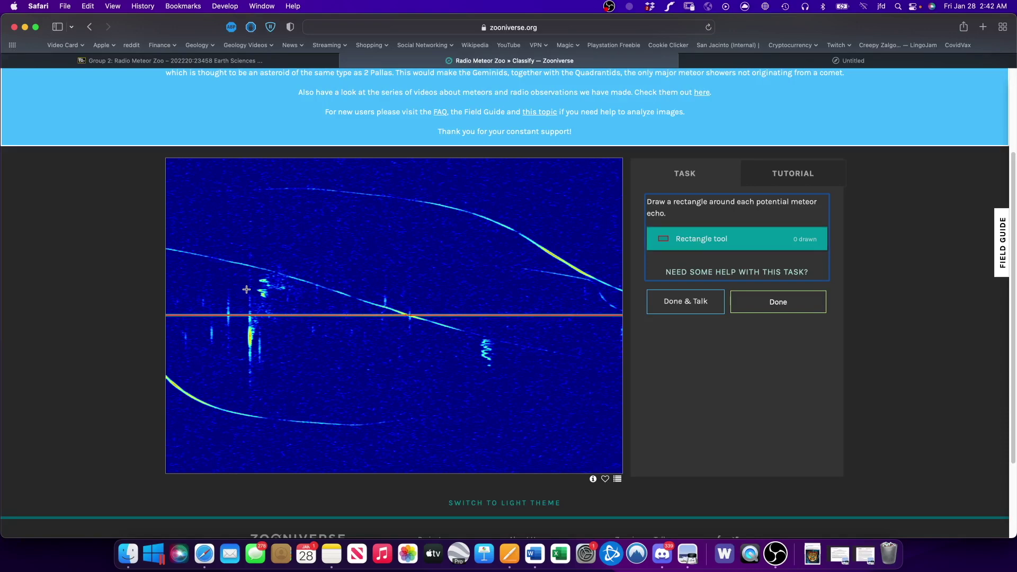
drag(245, 267, 256, 390)
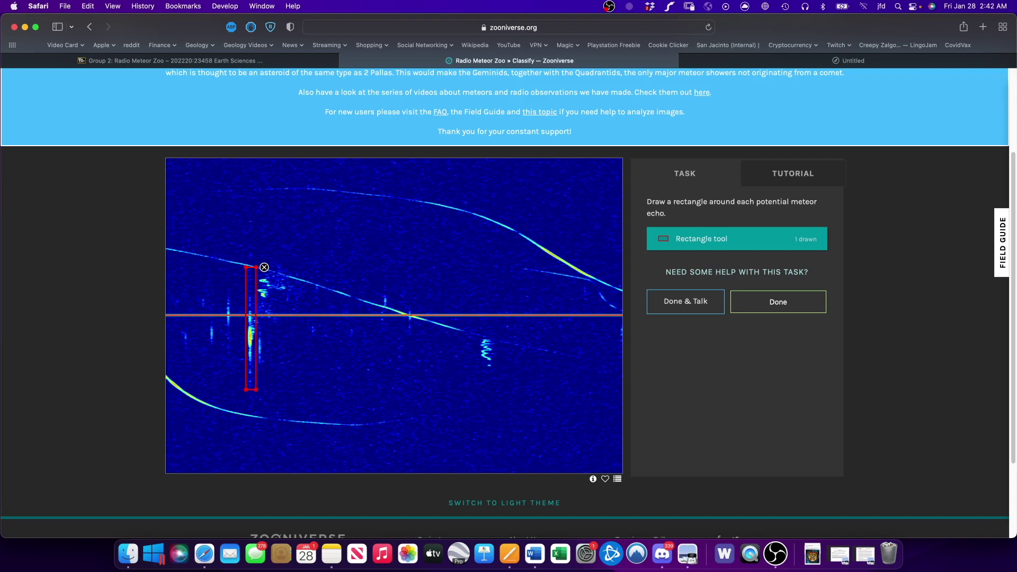
drag(226, 287, 233, 359)
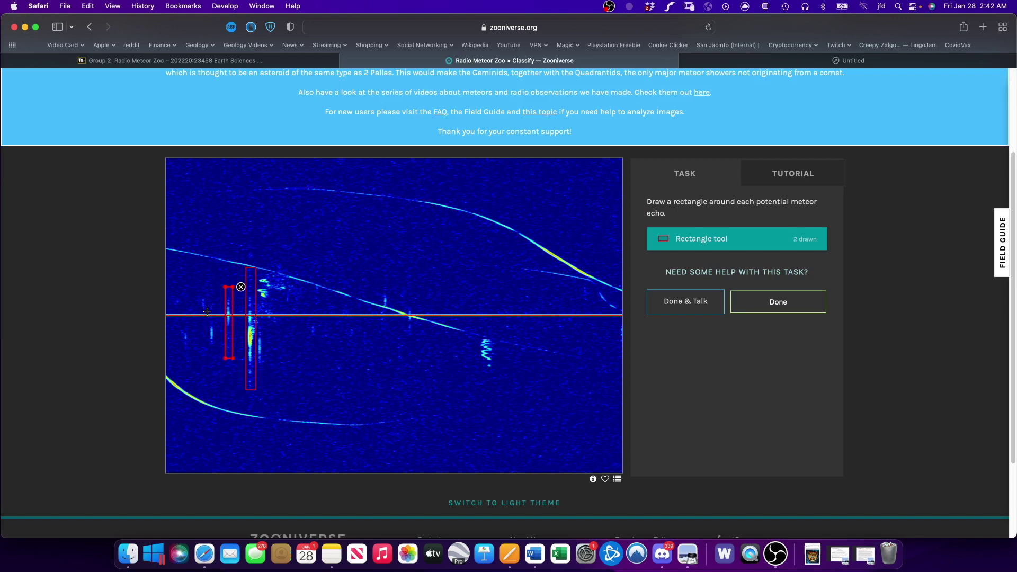
drag(207, 302, 216, 348)
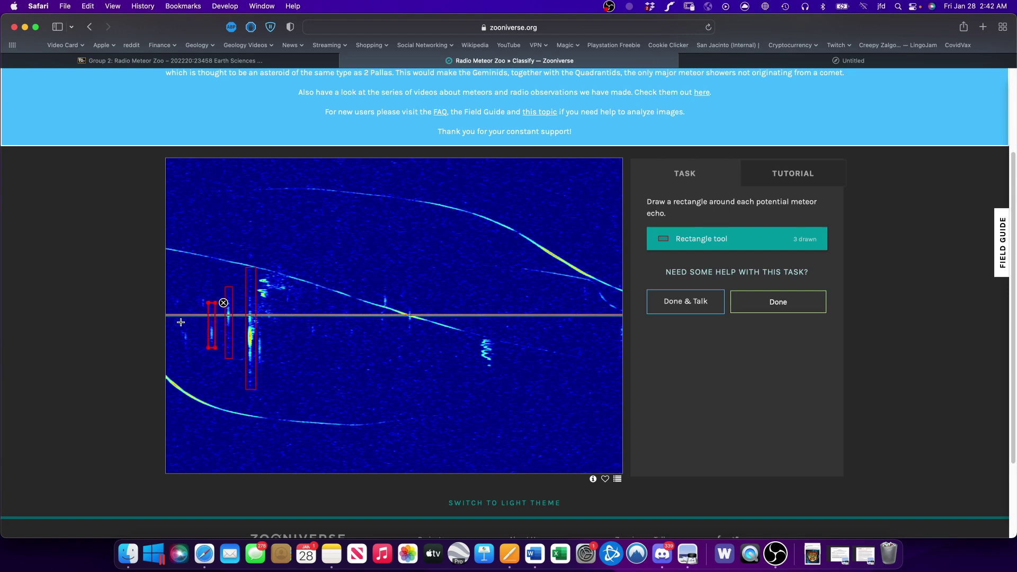
drag(182, 312, 189, 354)
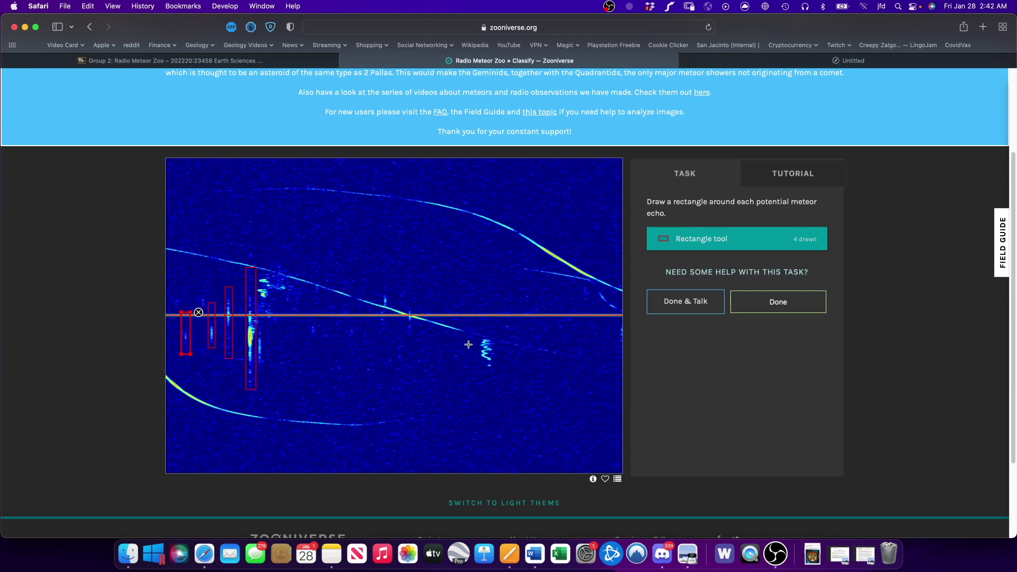
Box the two small echoes near the image's centre and two more toward its right edge, and submit the classification
drag(407, 304, 413, 337)
drag(380, 283, 387, 325)
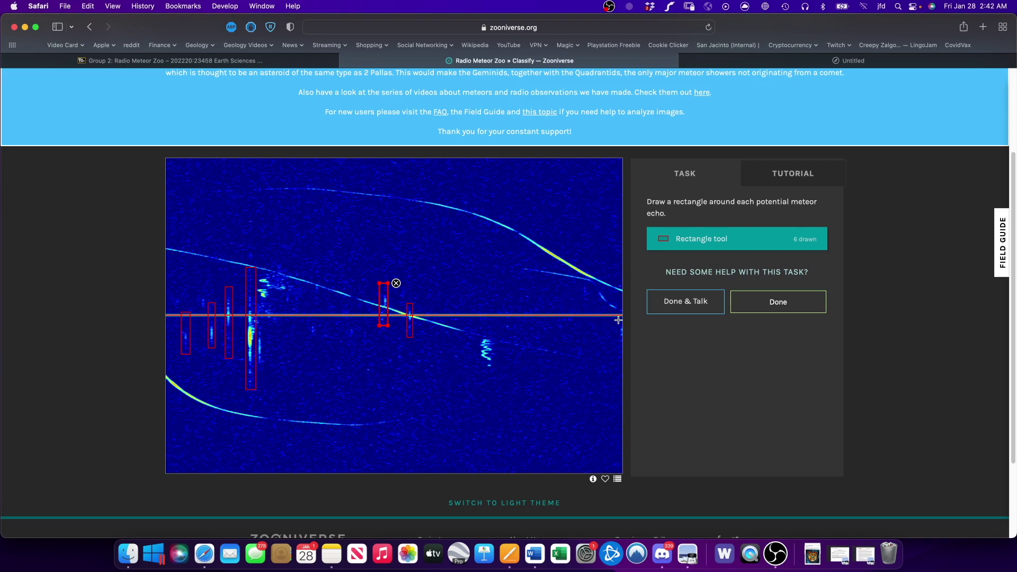
drag(617, 323, 629, 358)
drag(579, 284, 590, 316)
click(759, 304)
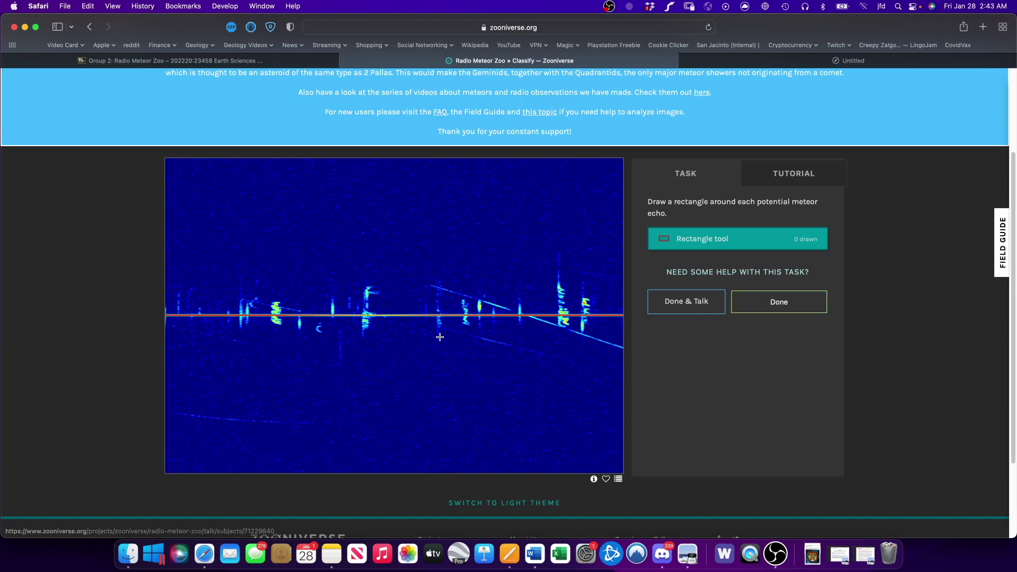
Box the faint echo near the new image's left edge, the close pair and the bright echo beside it, and check the Field Guide examples
drag(176, 291, 182, 320)
mouse_move(238, 297)
mouse_down()
mouse_move(242, 330)
mouse_move(244, 295)
mouse_move(283, 329)
mouse_up()
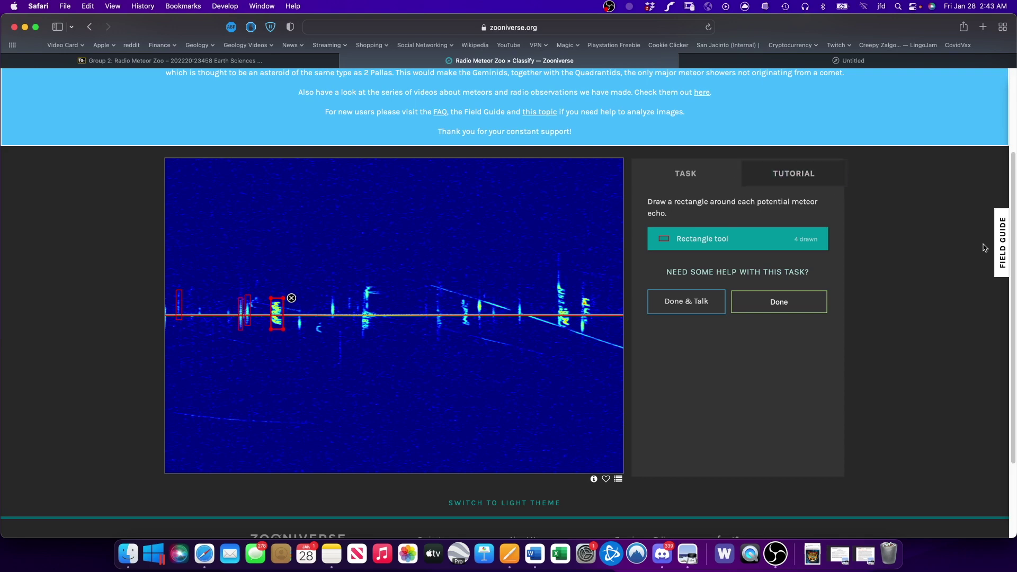
click(1005, 249)
scroll(743, 330, up, 10)
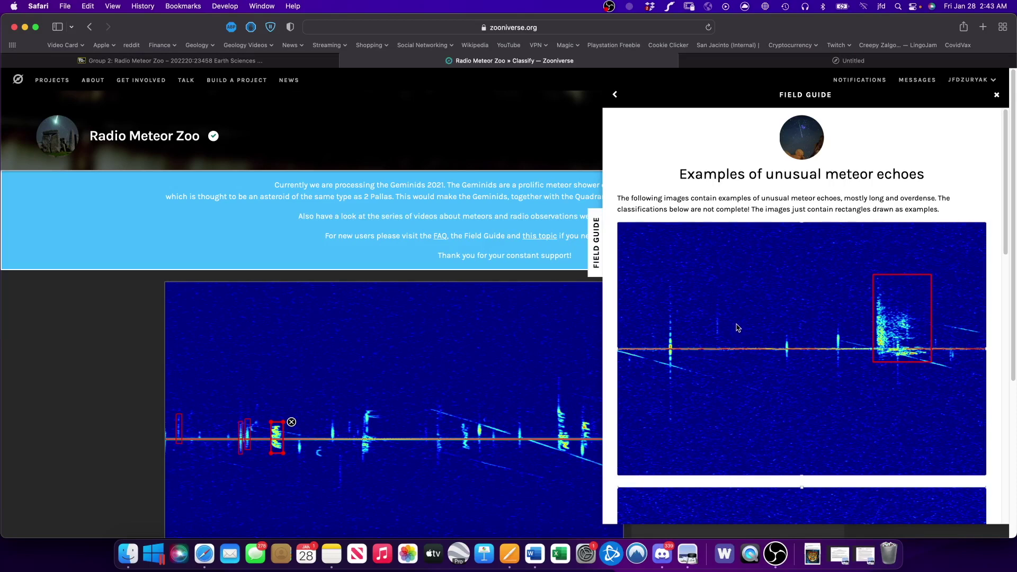
scroll(738, 328, down, 8)
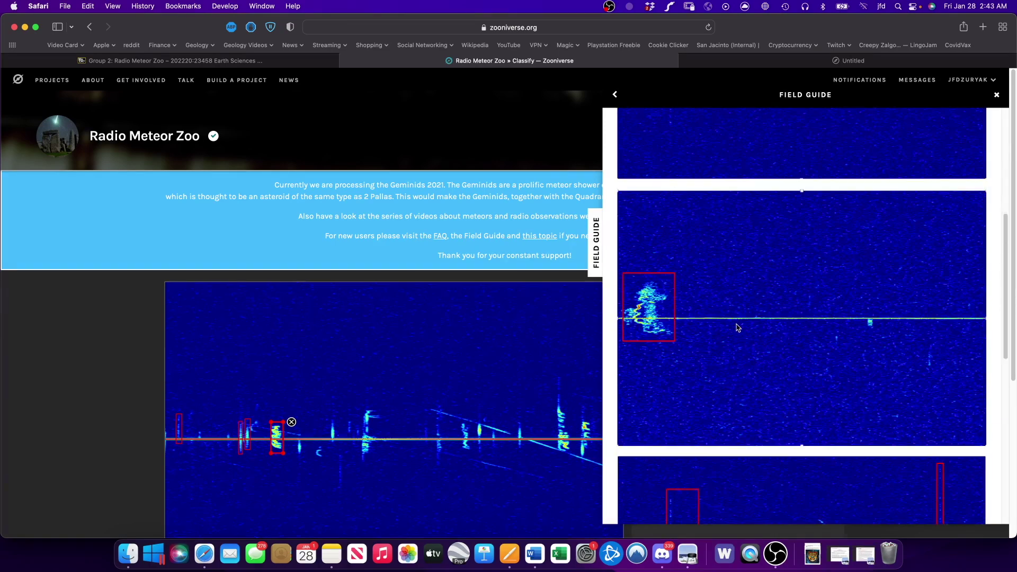
scroll(879, 169, up, 8)
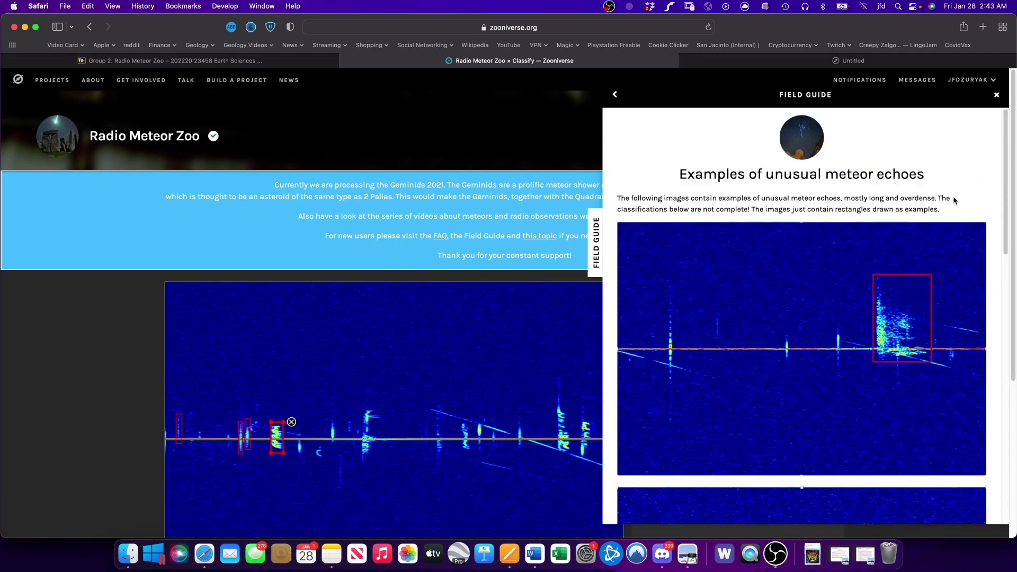
click(996, 94)
Box three narrow echoes left of centre including the faint one below the line, the bright echo beside them, and two echoes just right of centre
scroll(971, 413, down, 3)
mouse_move(330, 263)
mouse_down()
mouse_move(336, 289)
mouse_move(300, 283)
mouse_move(303, 300)
mouse_move(339, 305)
mouse_move(343, 340)
mouse_up()
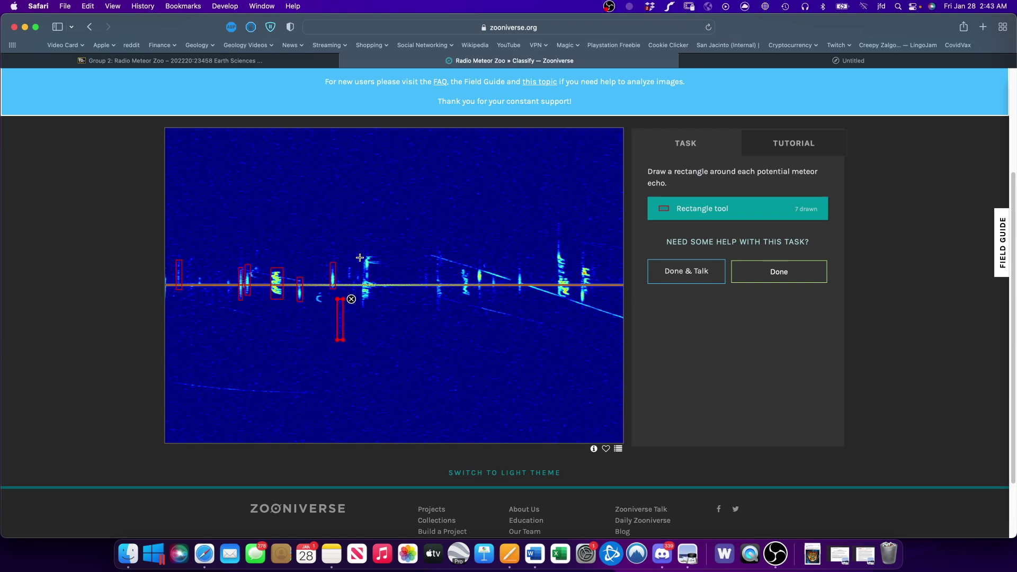
drag(361, 255, 376, 310)
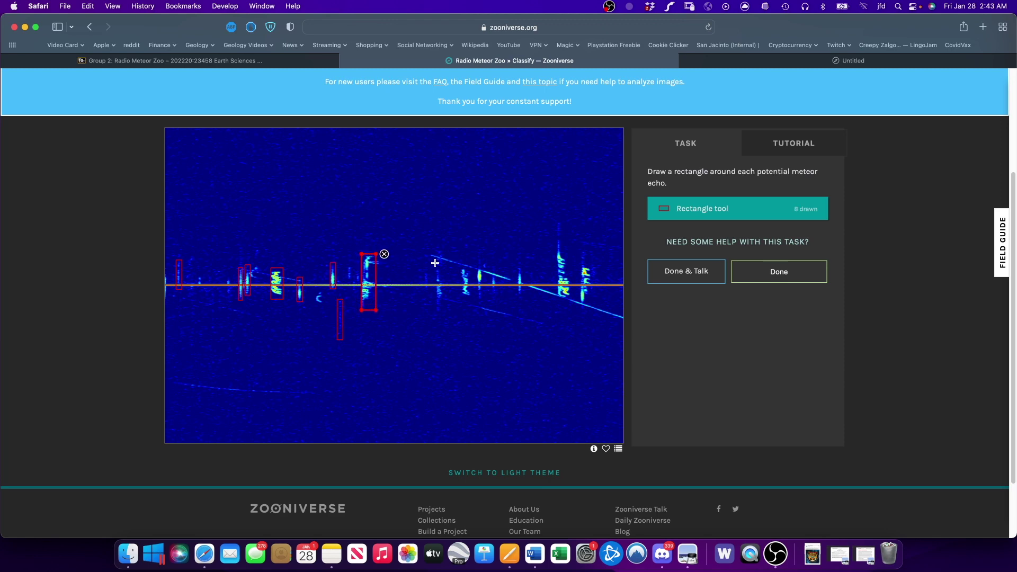
drag(434, 250, 443, 313)
drag(422, 261, 429, 290)
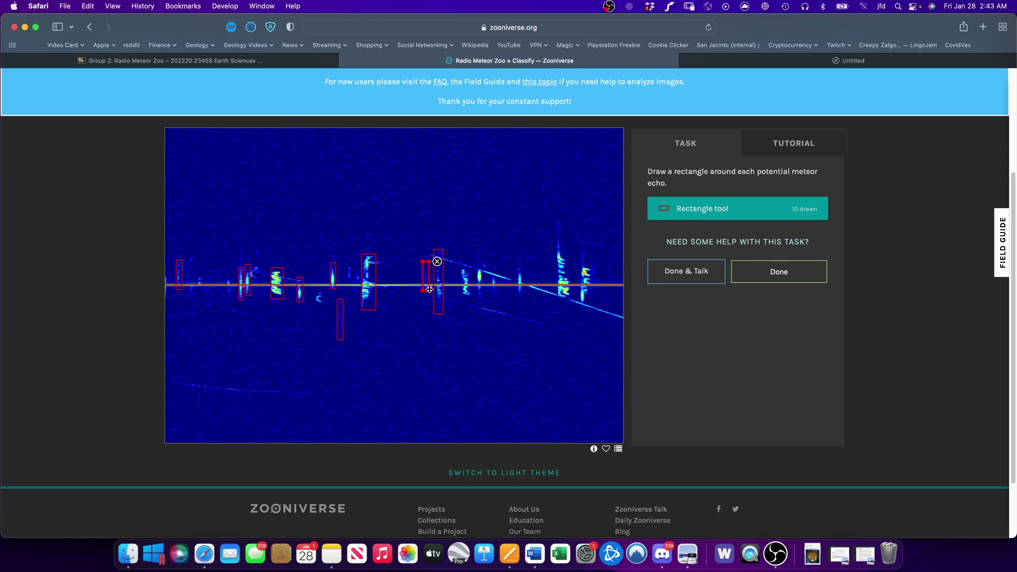
Box the six echoes in the image's right half, from the bright one right of centre to the two large ones near the right edge
drag(458, 267, 473, 298)
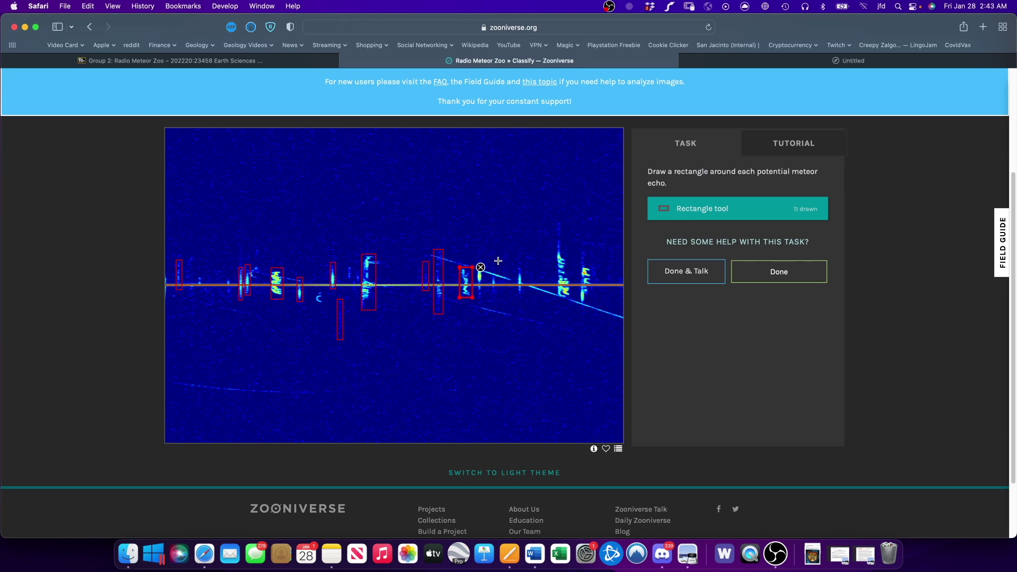
drag(490, 262, 498, 299)
drag(486, 257, 476, 300)
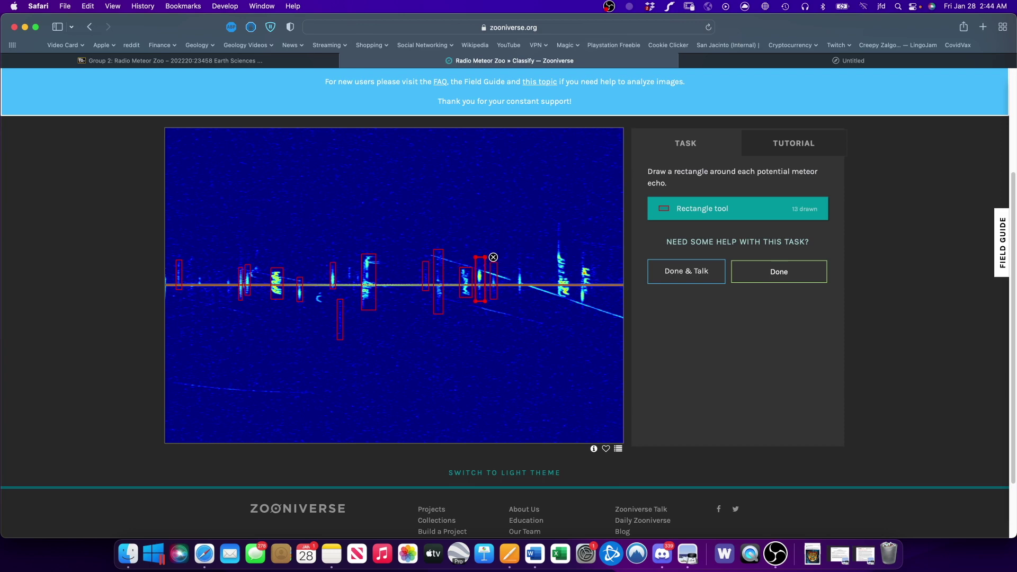
drag(524, 265, 513, 300)
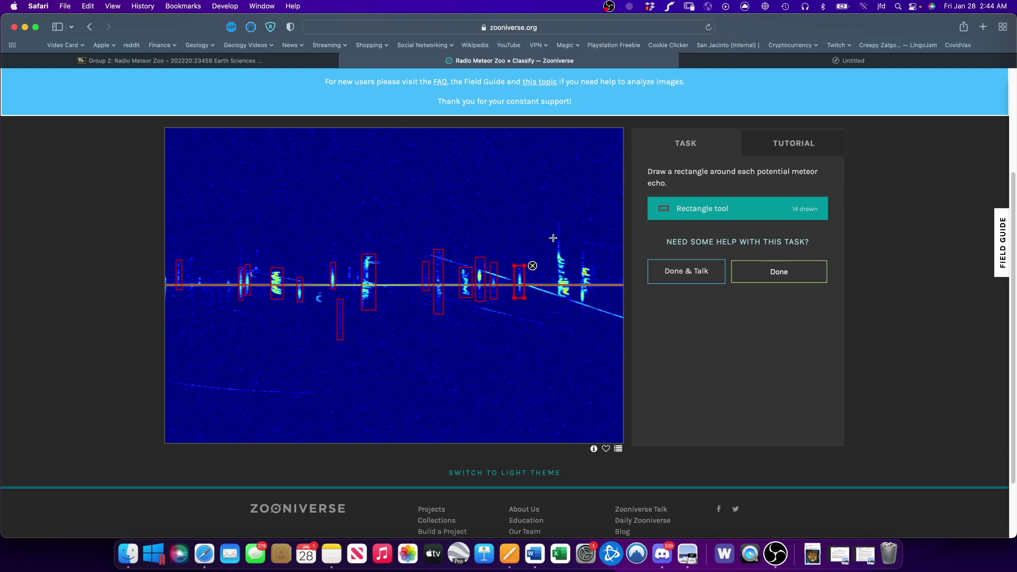
drag(555, 220, 571, 300)
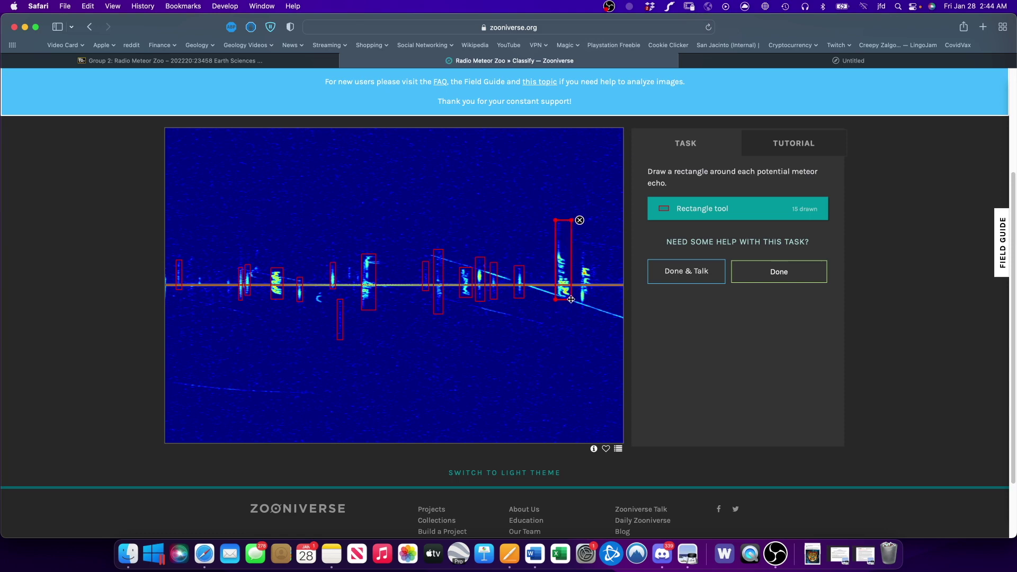
drag(579, 249, 592, 310)
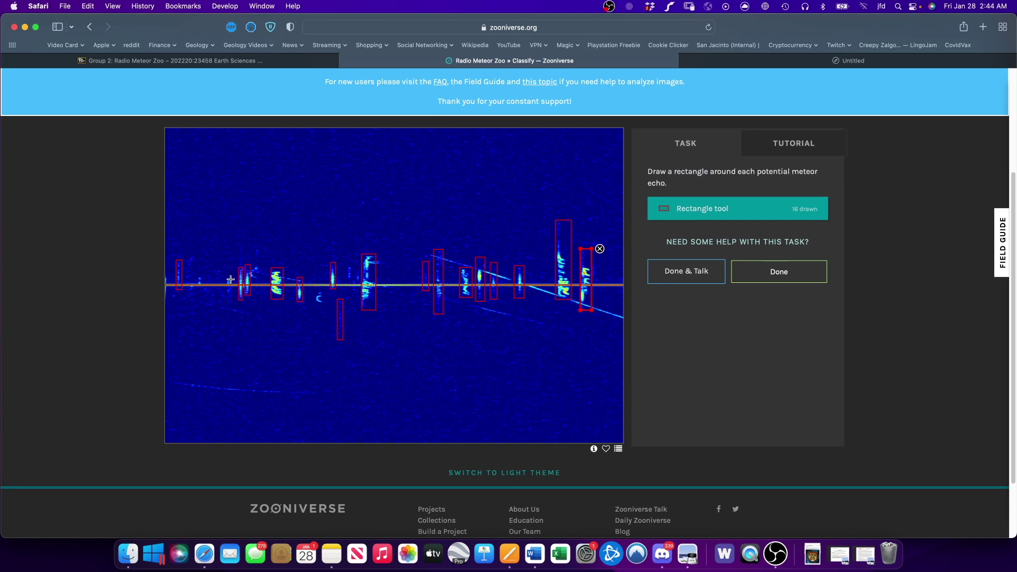
Box the remaining faint echoes, two in the left part and two just left of the bright central echo, and submit the classification
drag(225, 278, 231, 302)
drag(197, 274, 205, 292)
mouse_move(346, 263)
mouse_down()
mouse_move(352, 284)
mouse_move(360, 265)
mouse_up()
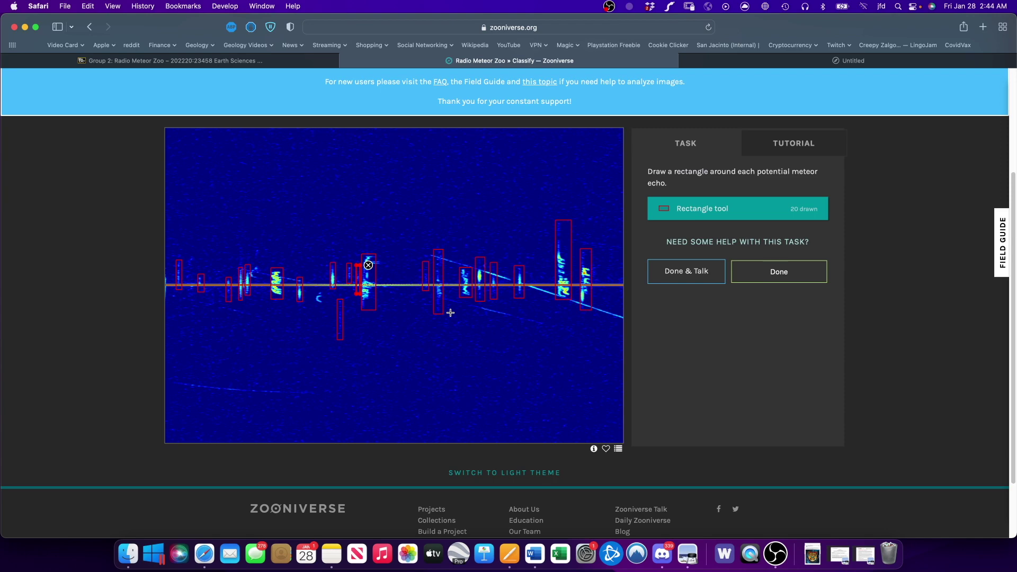
click(799, 274)
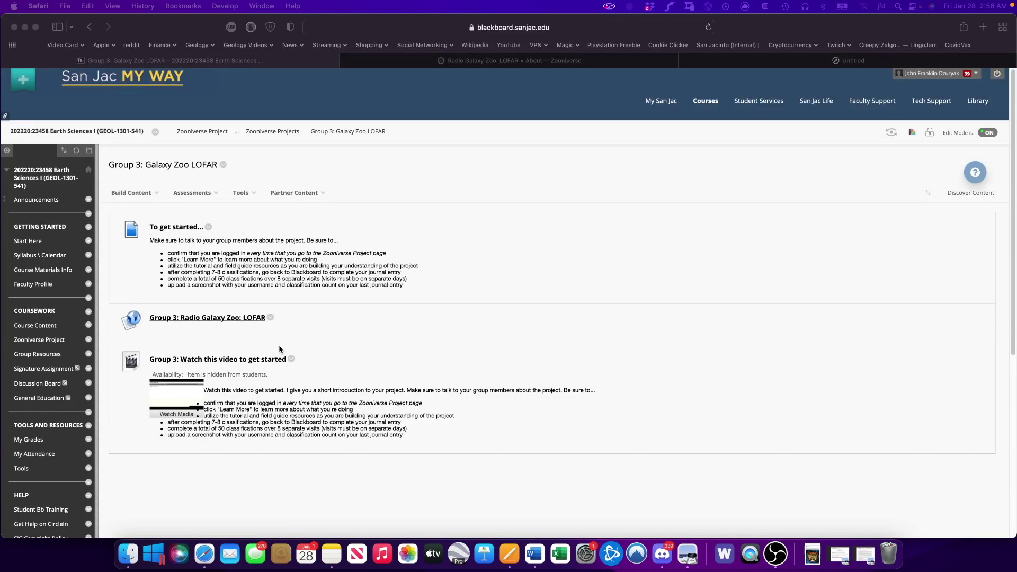
Open the Radio Galaxy Zoo: LOFAR project from the Group 3 course page and bring up its first image for classification
click(225, 320)
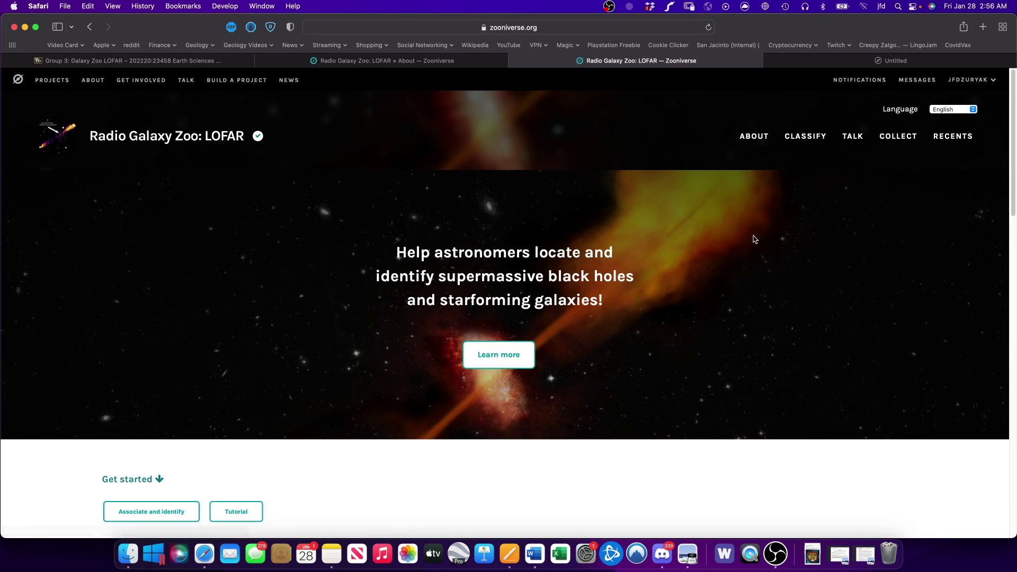
click(818, 138)
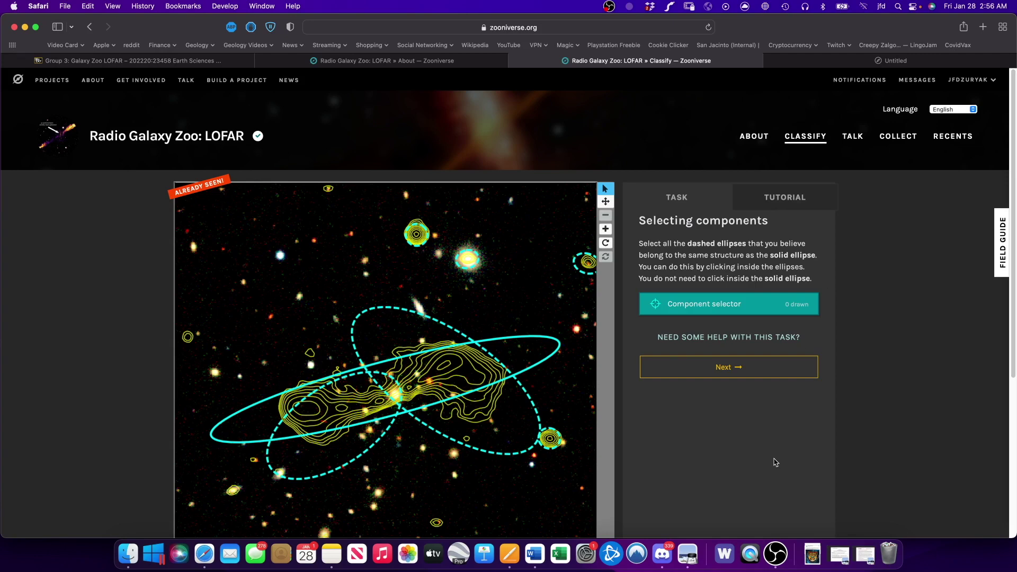
scroll(775, 450, down, 1)
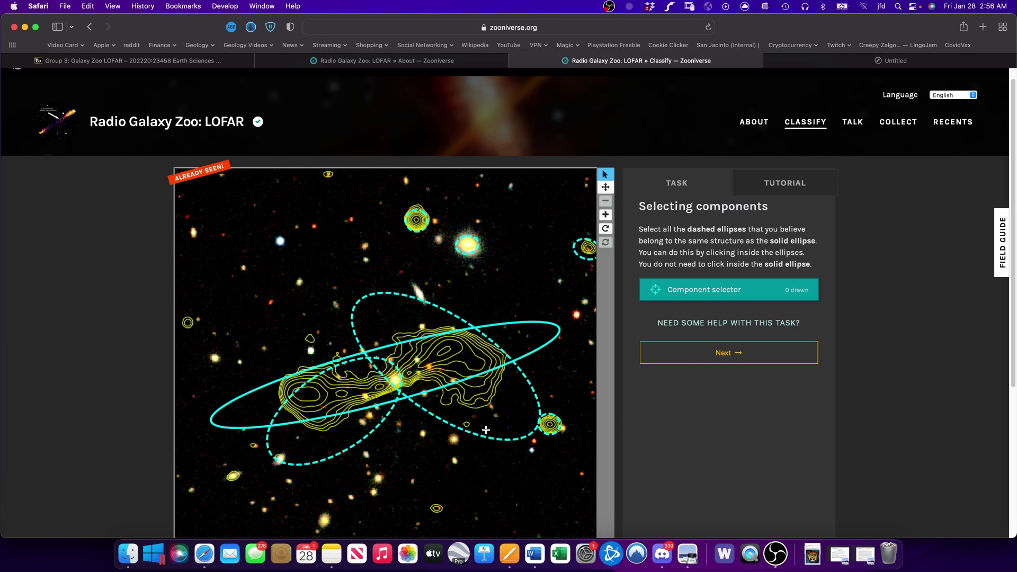
scroll(667, 444, down, 1)
scroll(667, 443, down, 1)
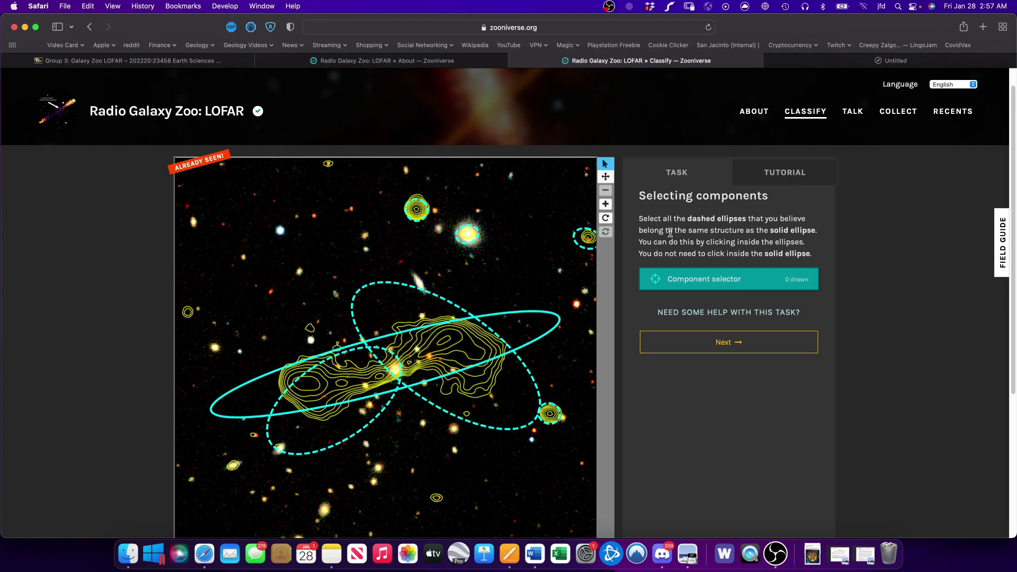
scroll(688, 383, down, 3)
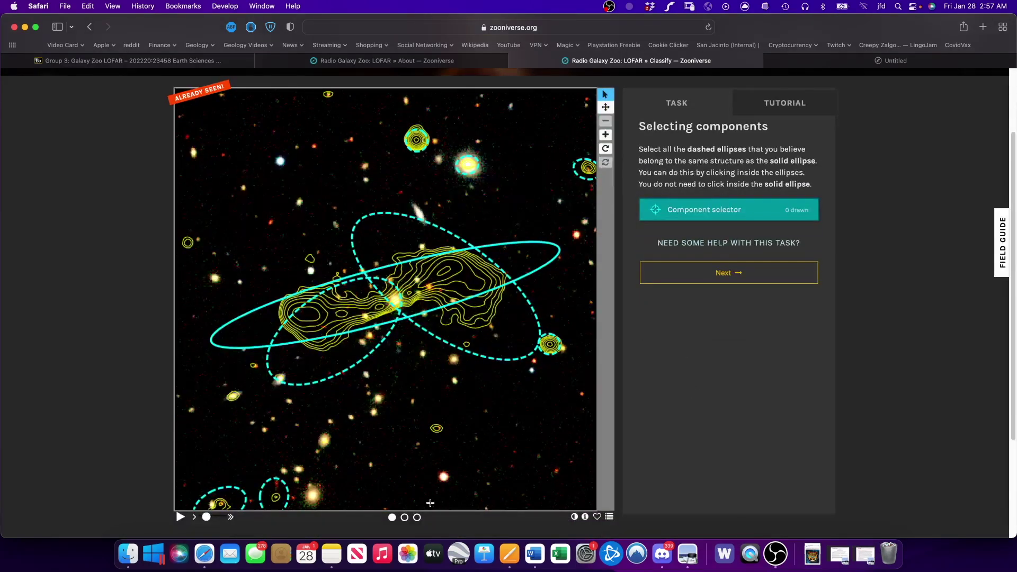
Compare the image's contour, radio and optical views, select the two large dashed ellipses crossing the solid ellipse, and accept the feedback
click(405, 518)
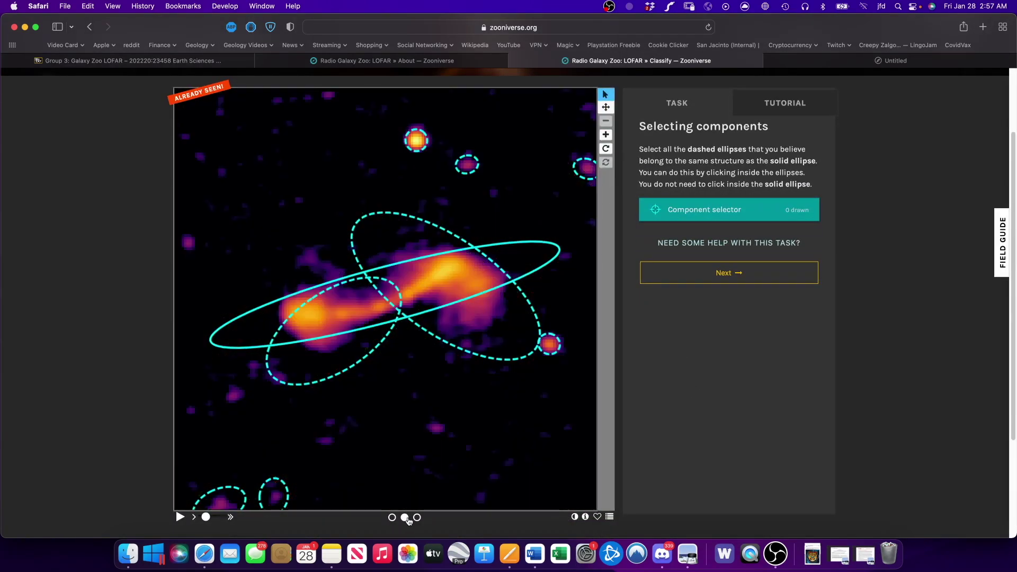
click(417, 518)
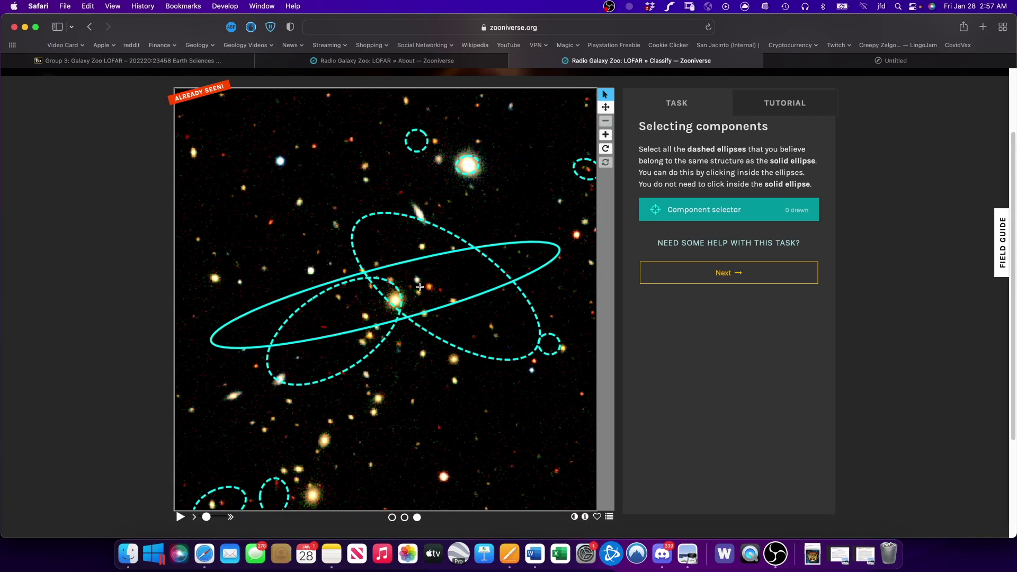
click(392, 518)
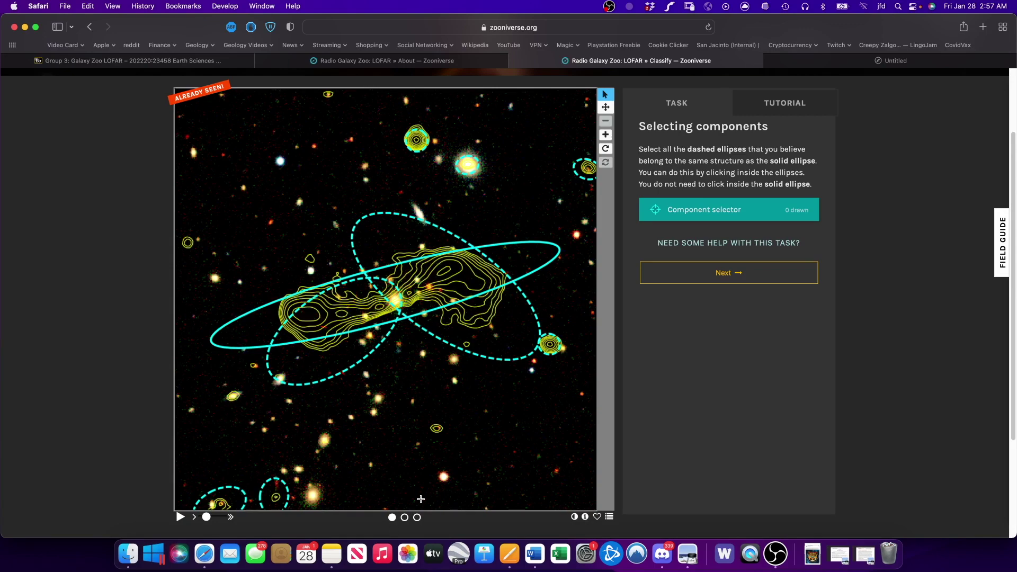
click(404, 518)
click(392, 518)
click(443, 278)
click(343, 316)
click(738, 278)
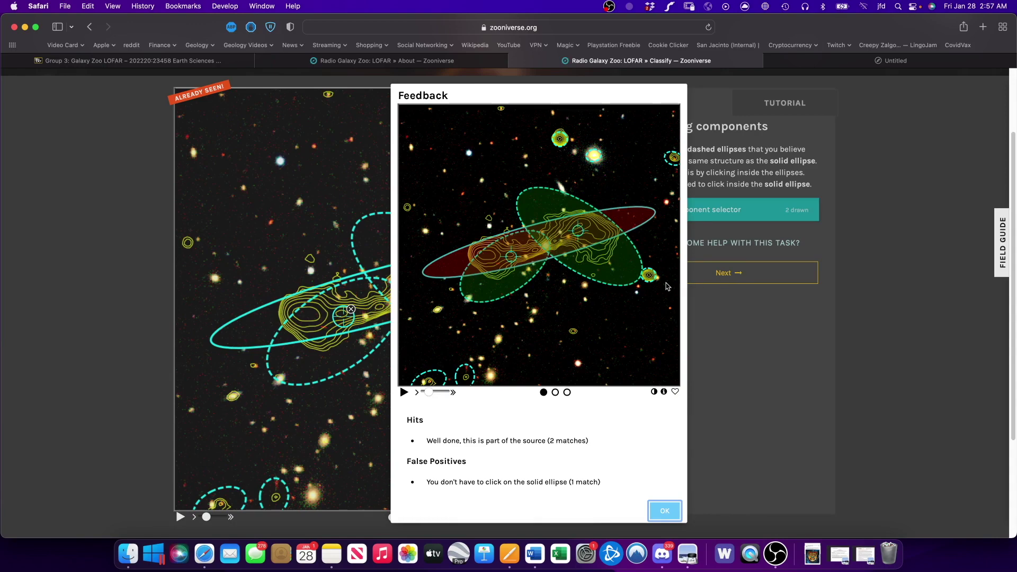
click(663, 510)
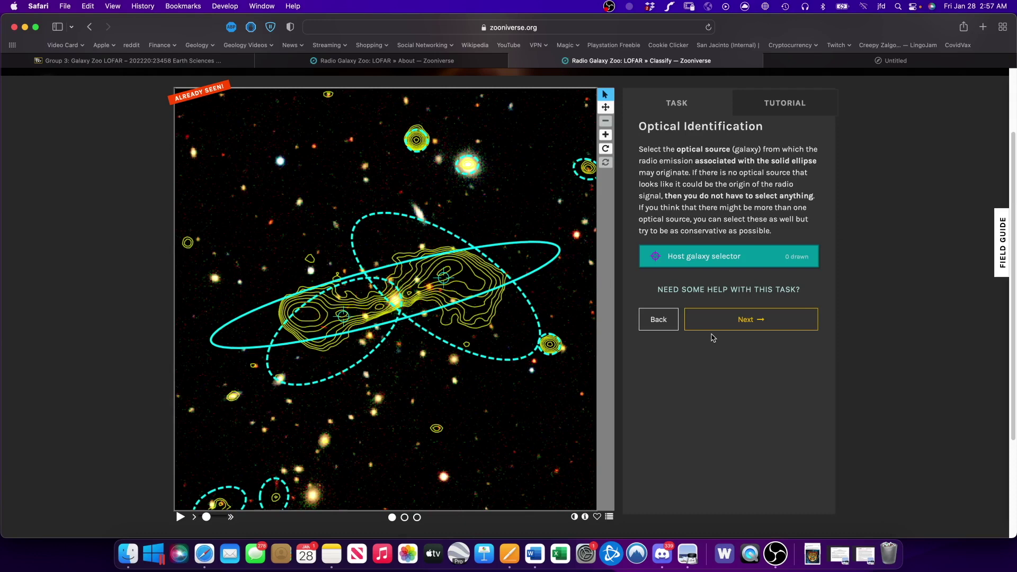
Mark the bright galaxy where the ellipses meet as host in the optical view, and submit the classification without additional information
click(417, 517)
click(756, 272)
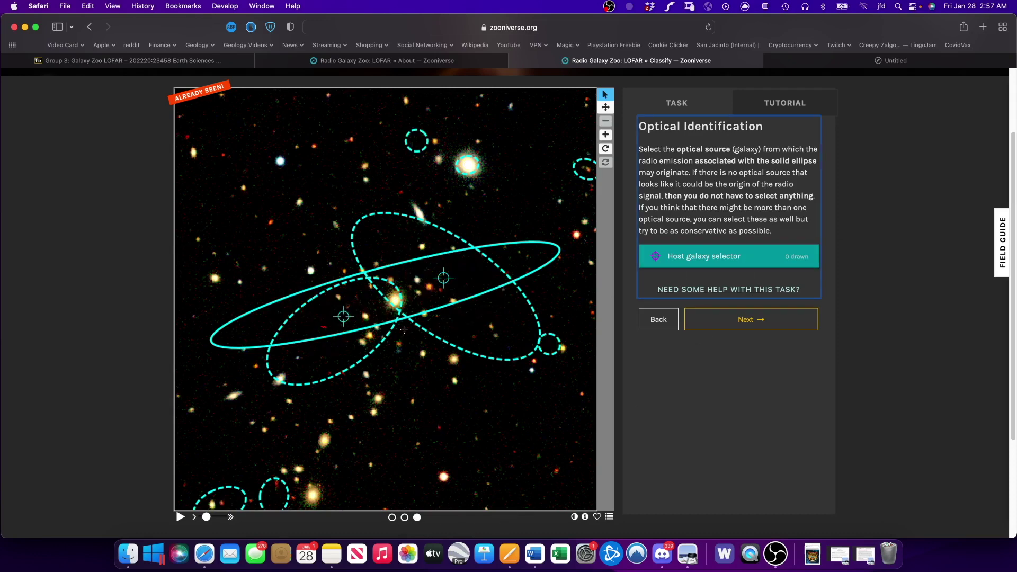
click(394, 300)
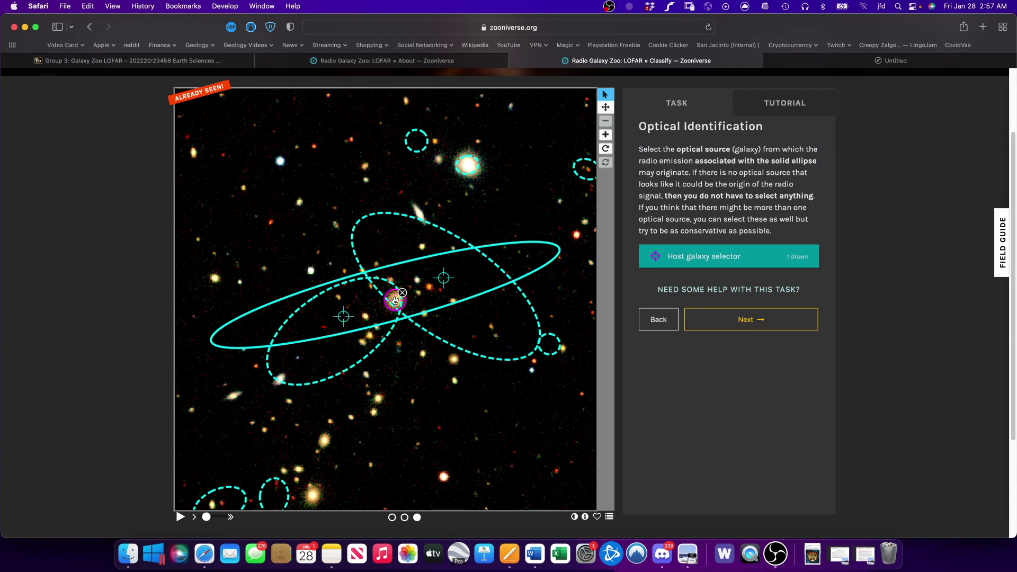
click(747, 319)
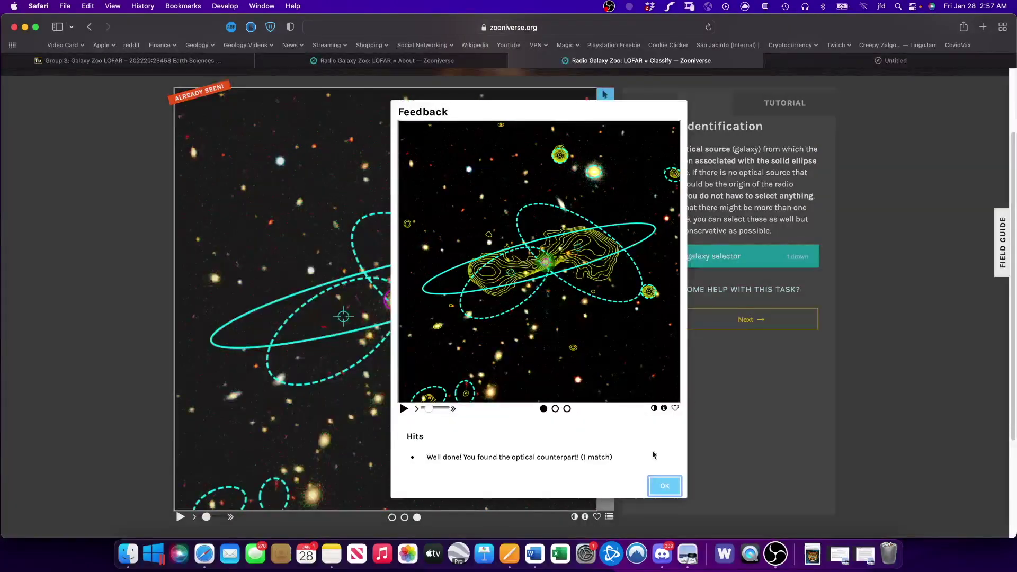
click(665, 487)
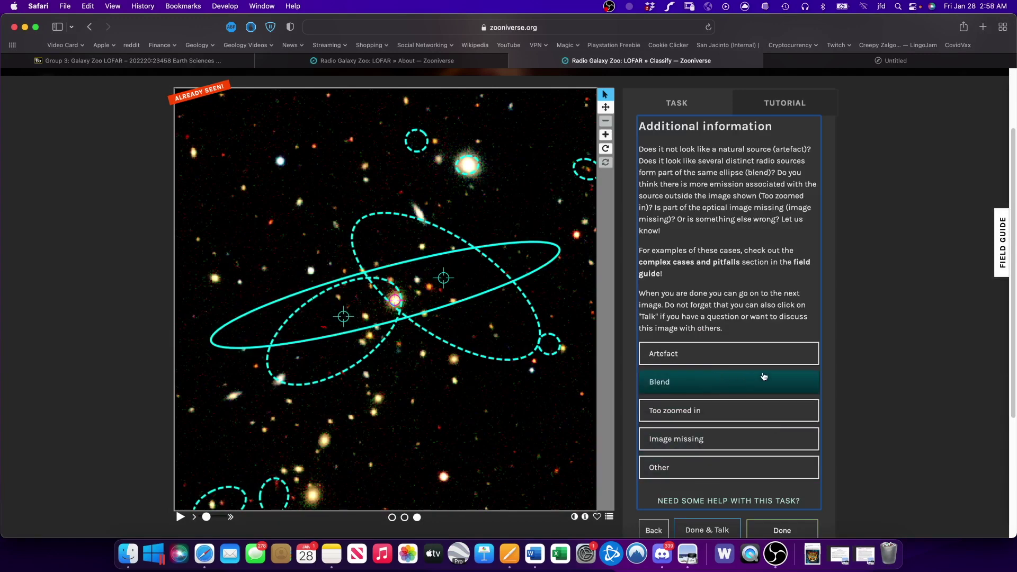
scroll(752, 461, down, 1)
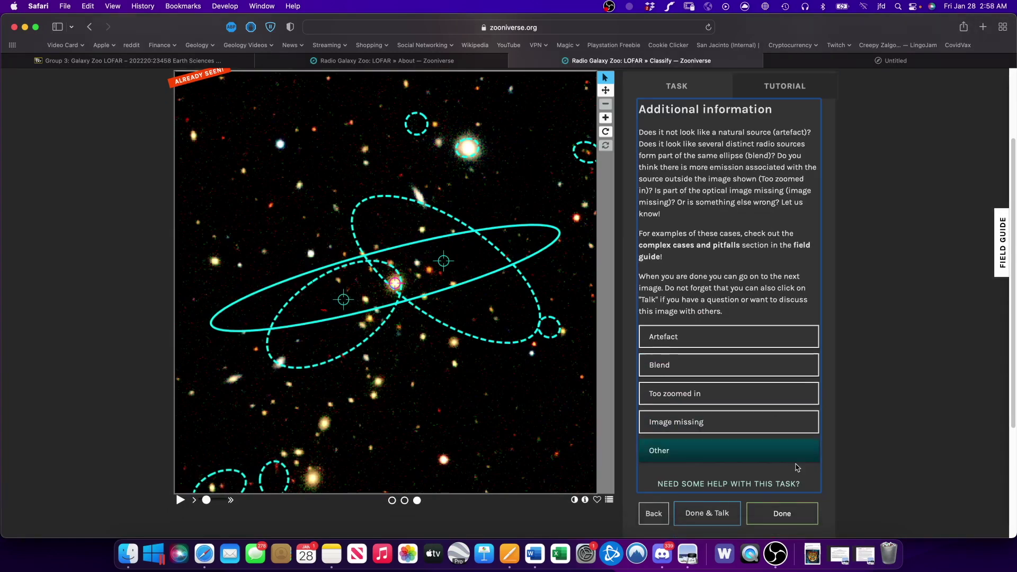
click(783, 517)
Check the tutorial page "Task 3: Something's wrong!" for guidance on the new image
scroll(768, 459, down, 1)
scroll(768, 459, up, 2)
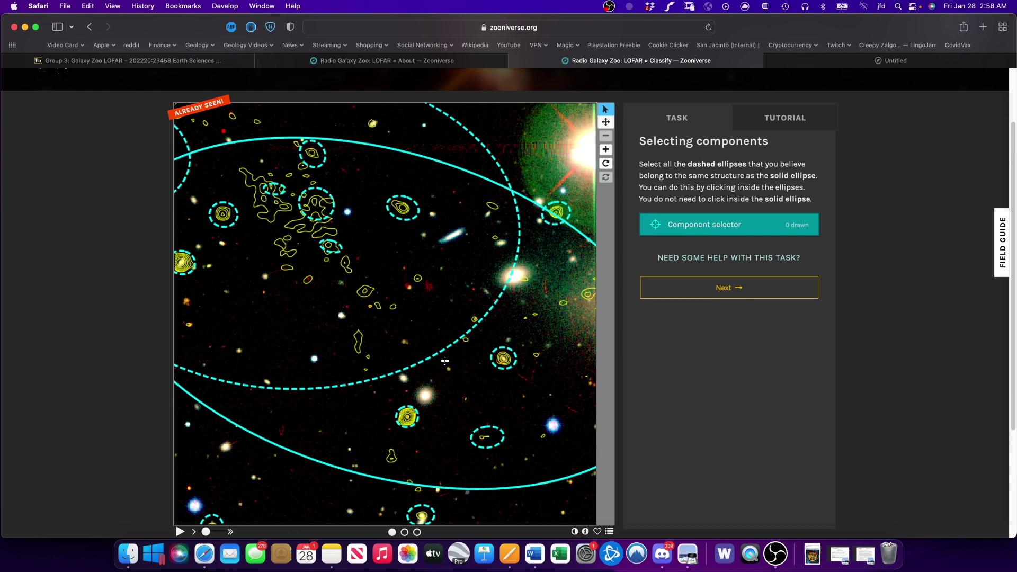
click(781, 120)
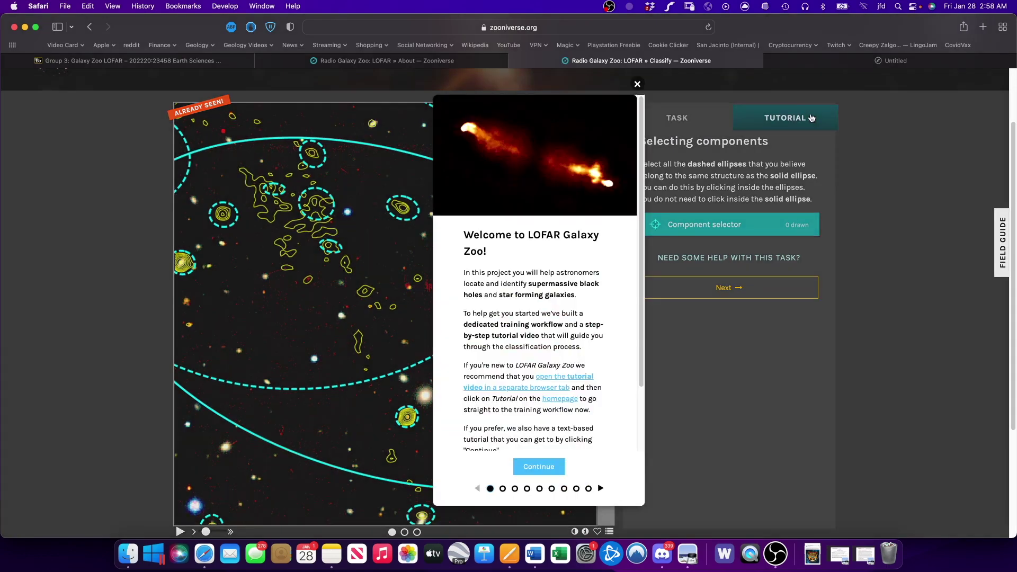
click(588, 489)
click(576, 488)
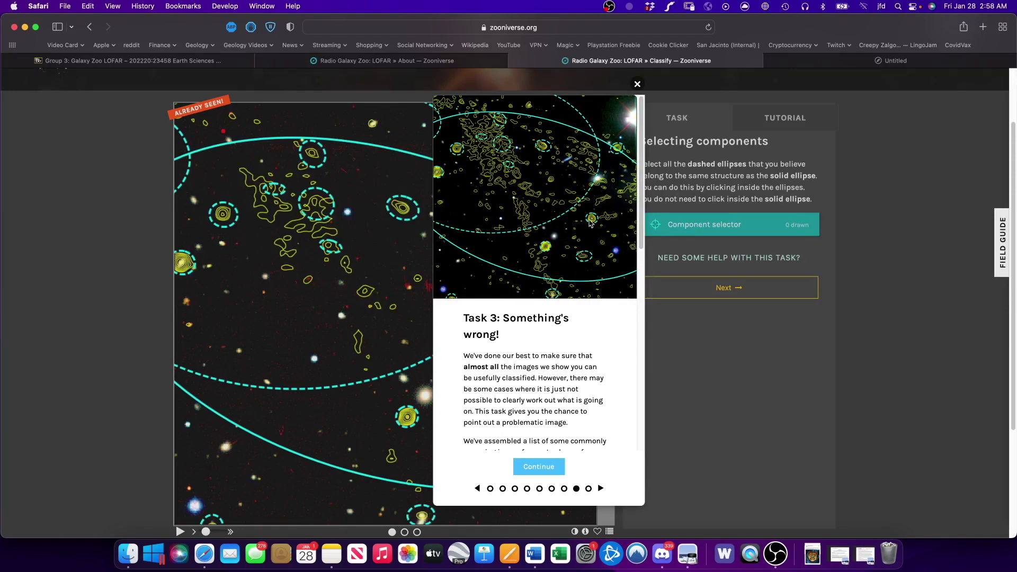
scroll(576, 370, down, 2)
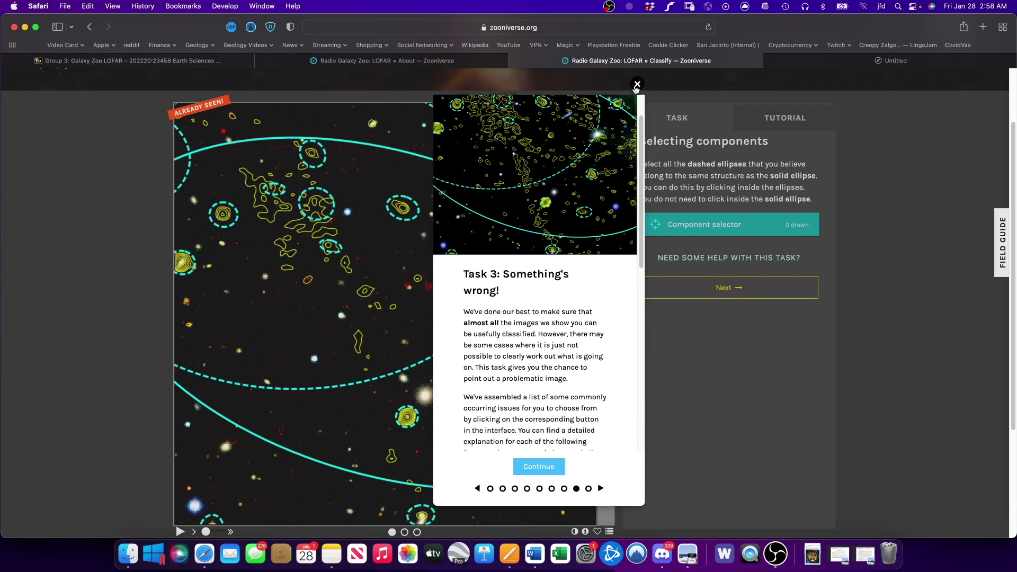
click(636, 85)
Leave components and host galaxy unselected, flag the image as Artefact, and submit the classification
click(722, 289)
scroll(625, 387, down, 1)
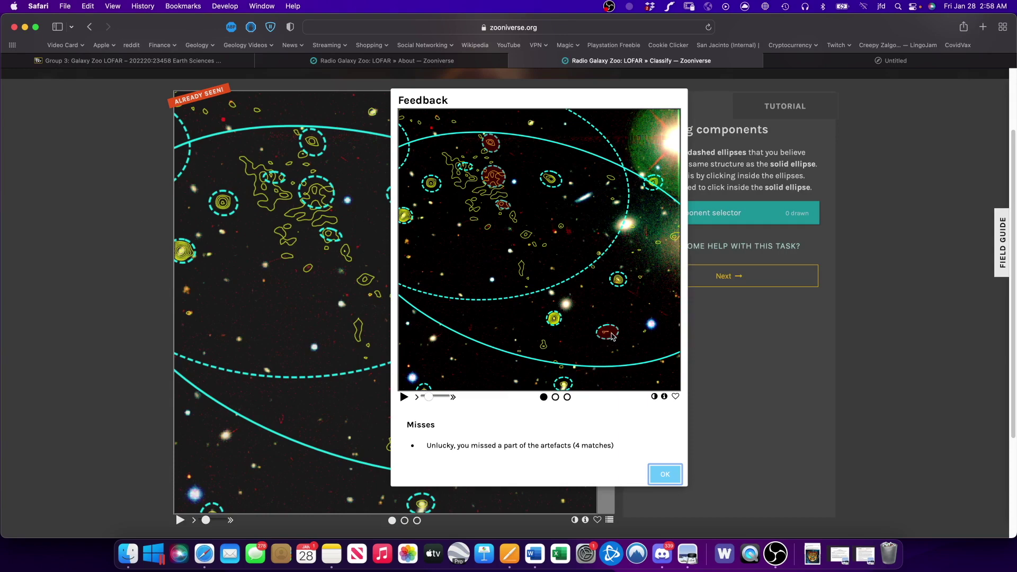
click(674, 466)
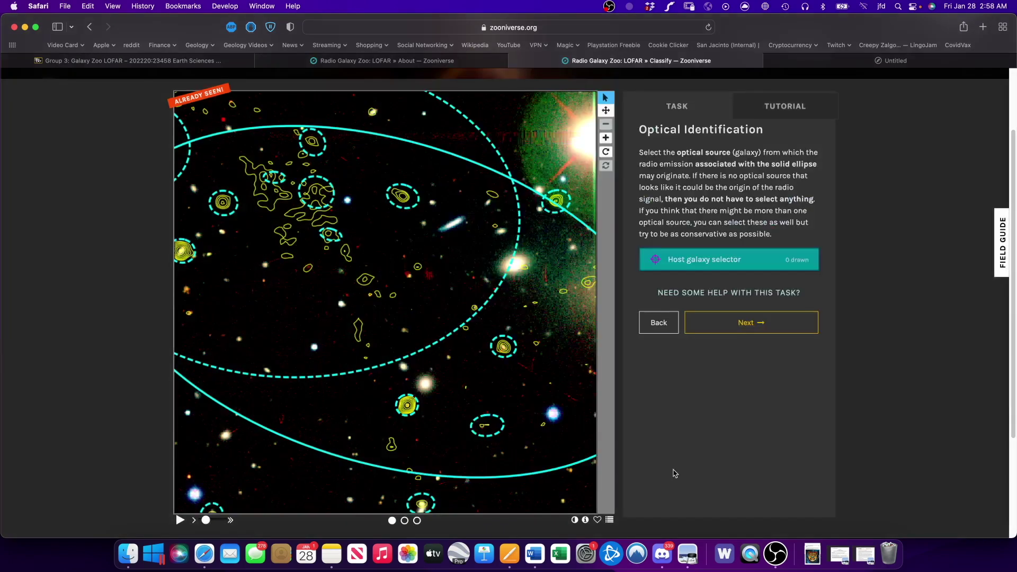
click(739, 323)
click(688, 356)
scroll(704, 381, down, 1)
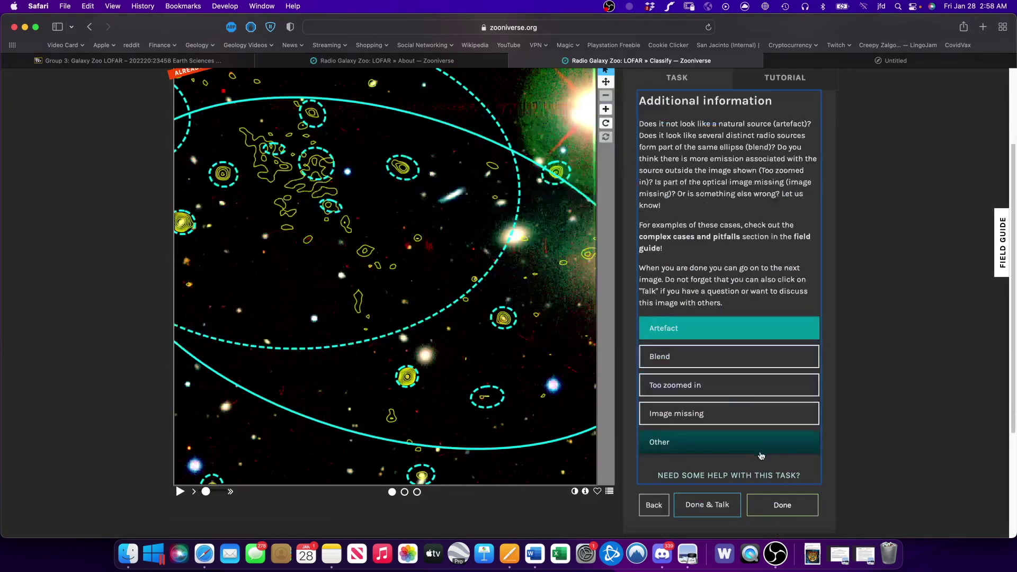
click(778, 505)
Compare the new image's contour, radio and optical views and proceed to optical identification without selecting any component
scroll(761, 428, up, 4)
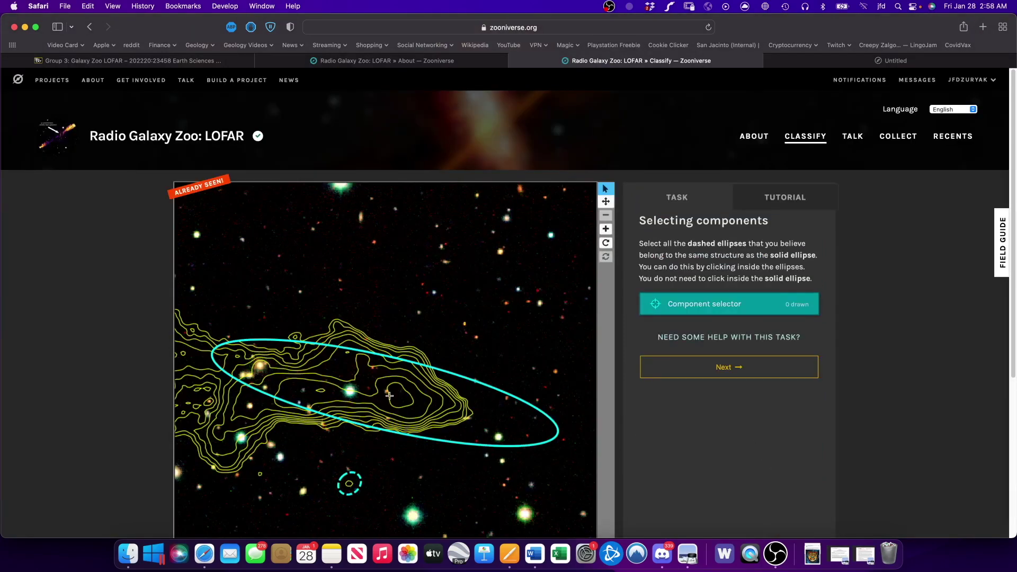
scroll(292, 378, down, 5)
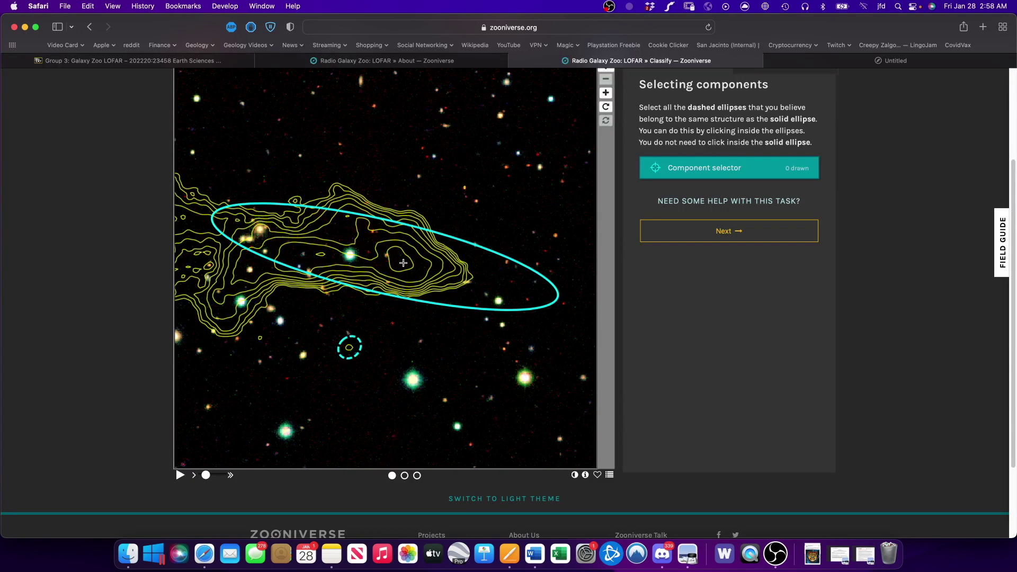
click(405, 476)
click(418, 476)
click(392, 476)
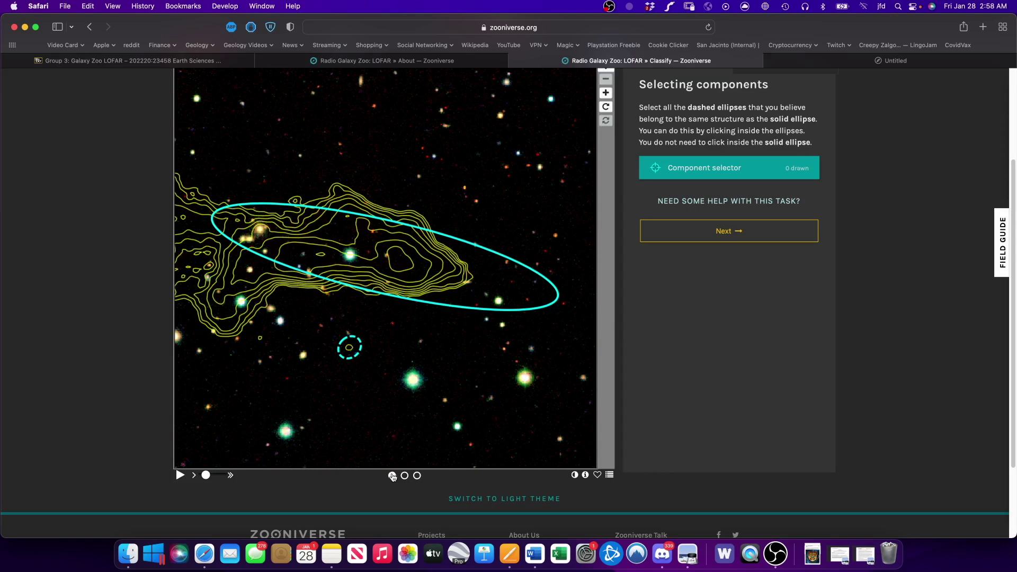
click(697, 239)
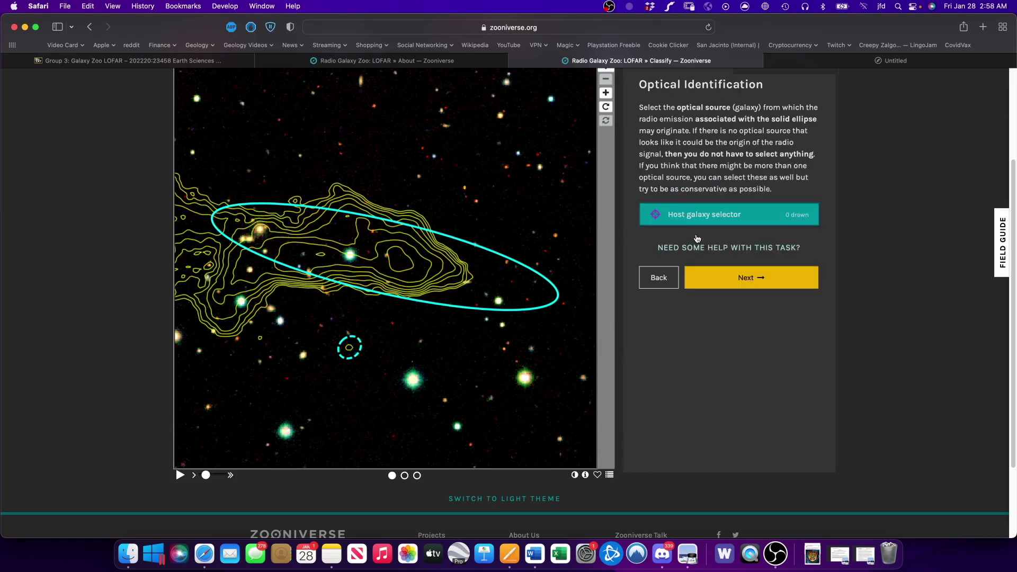
Mark the bright source near the solid ellipse's centre as host galaxy, check it against all three views, and submit the classification
click(405, 476)
click(417, 476)
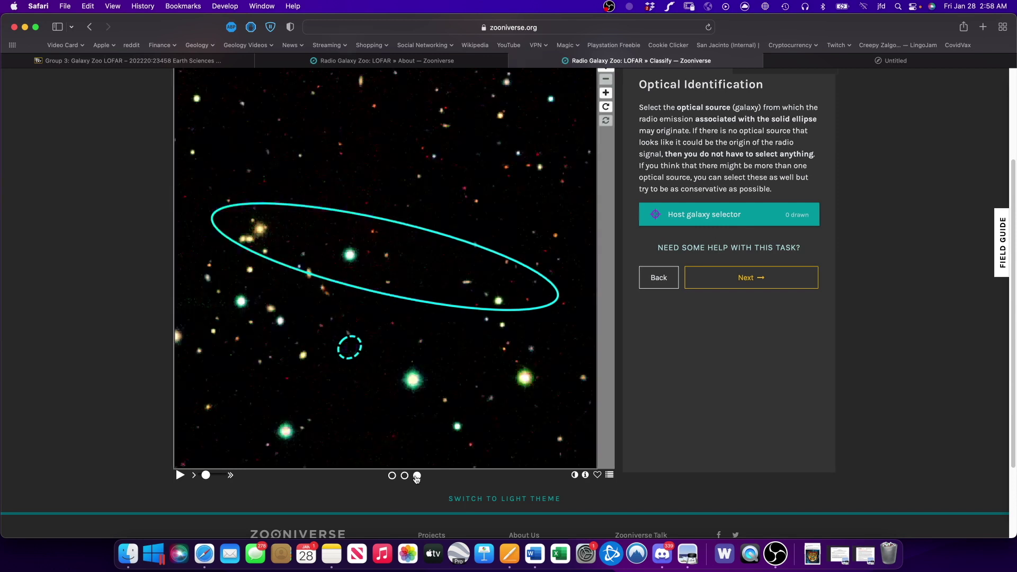
click(350, 254)
click(405, 476)
click(392, 476)
click(404, 476)
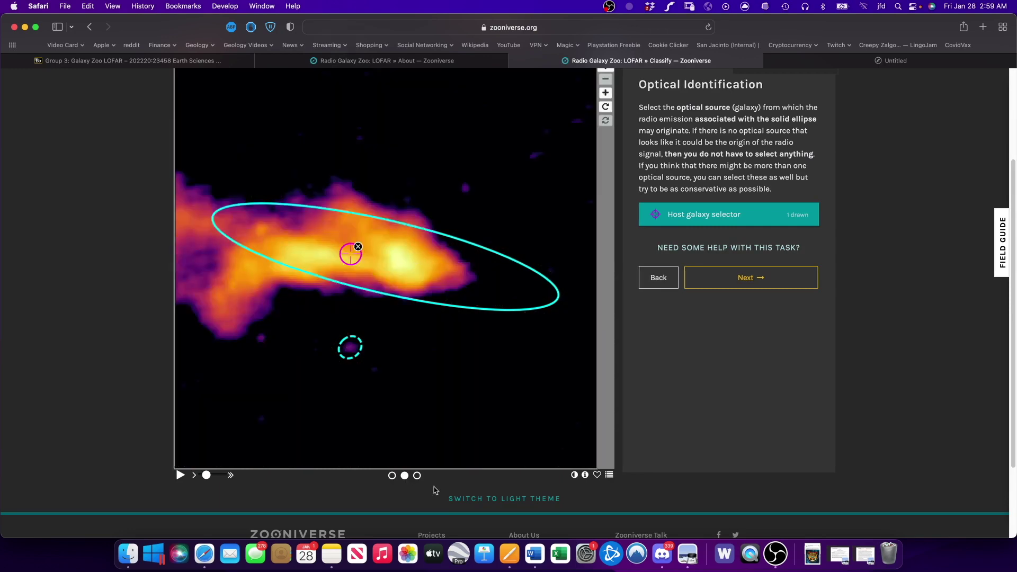
click(417, 476)
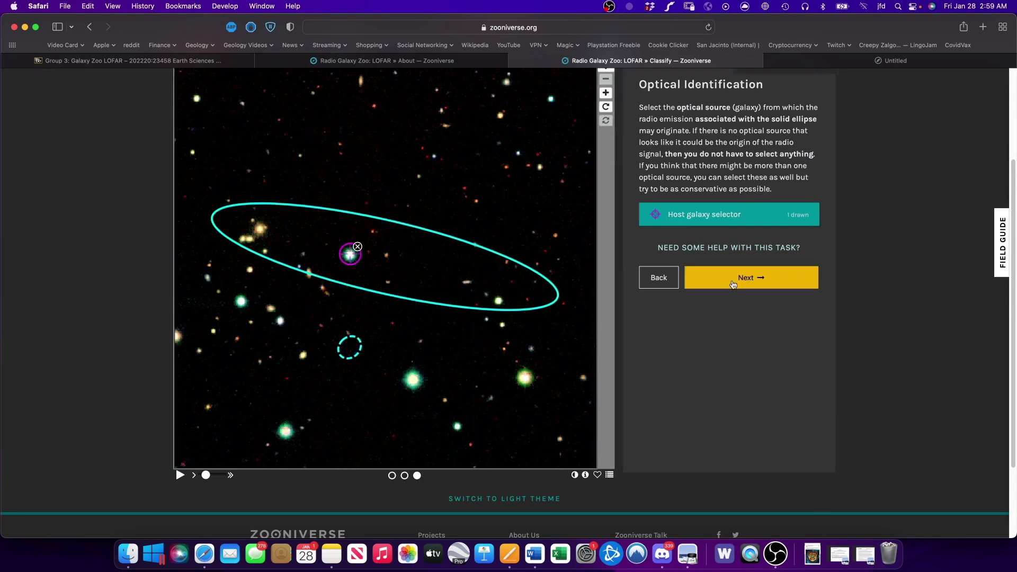
click(733, 284)
click(774, 497)
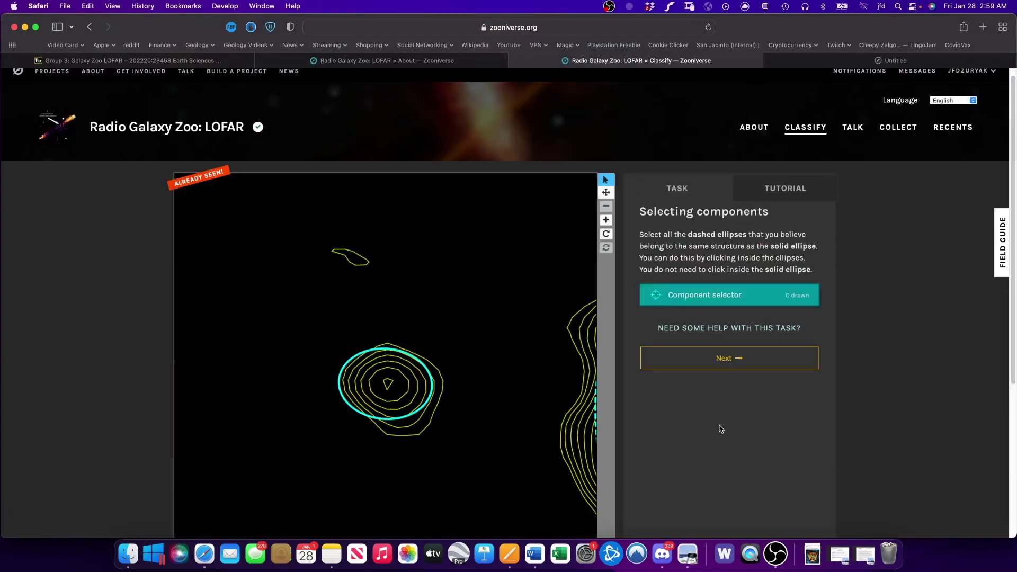
Open the project's About page and skim its research section on what the project is looking for
scroll(794, 129, up, 1)
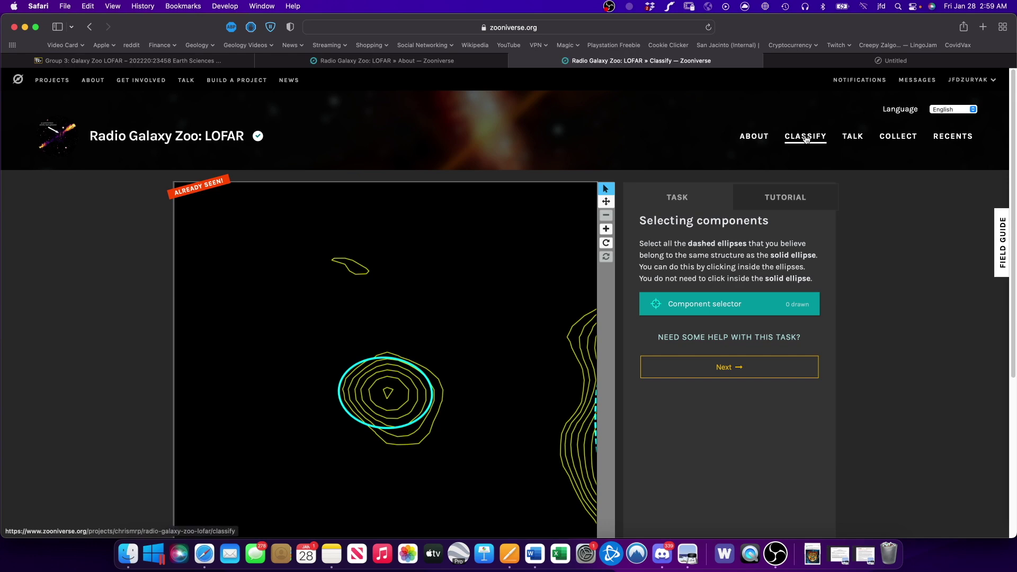
click(754, 137)
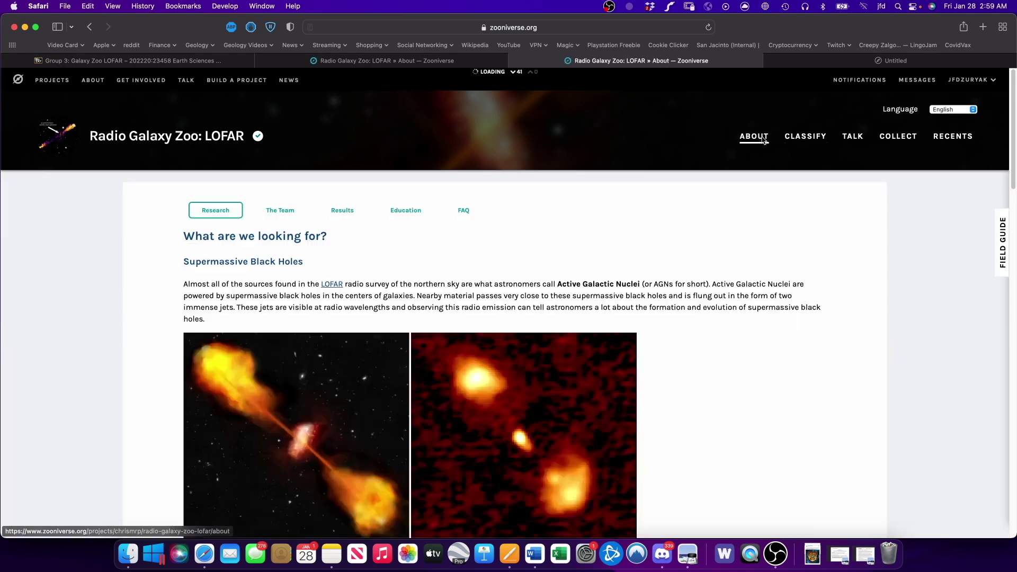
scroll(446, 375, down, 5)
scroll(446, 375, down, 2)
scroll(444, 371, up, 5)
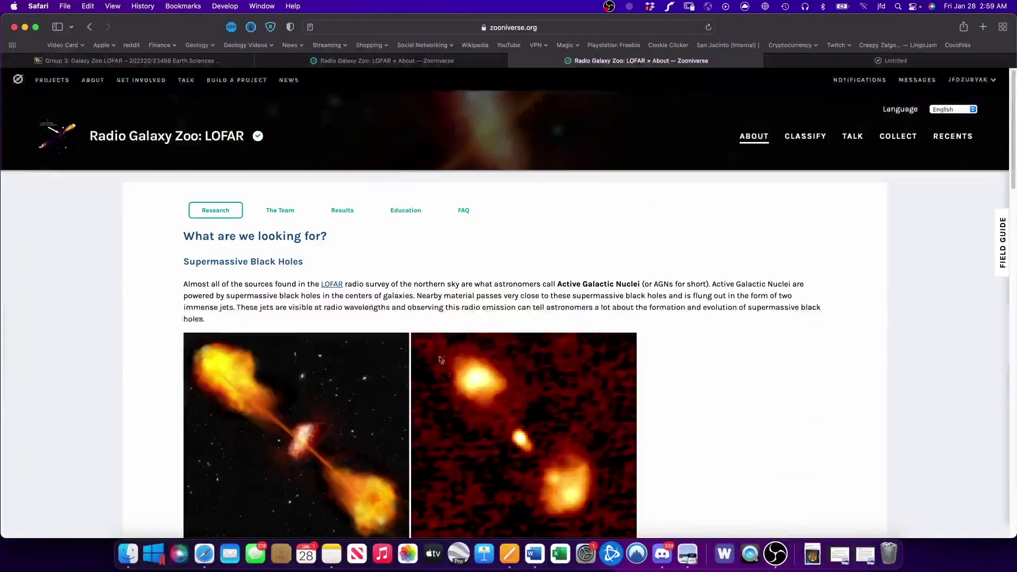
Return to the project's home page and start the Associate and identify workflow
click(214, 138)
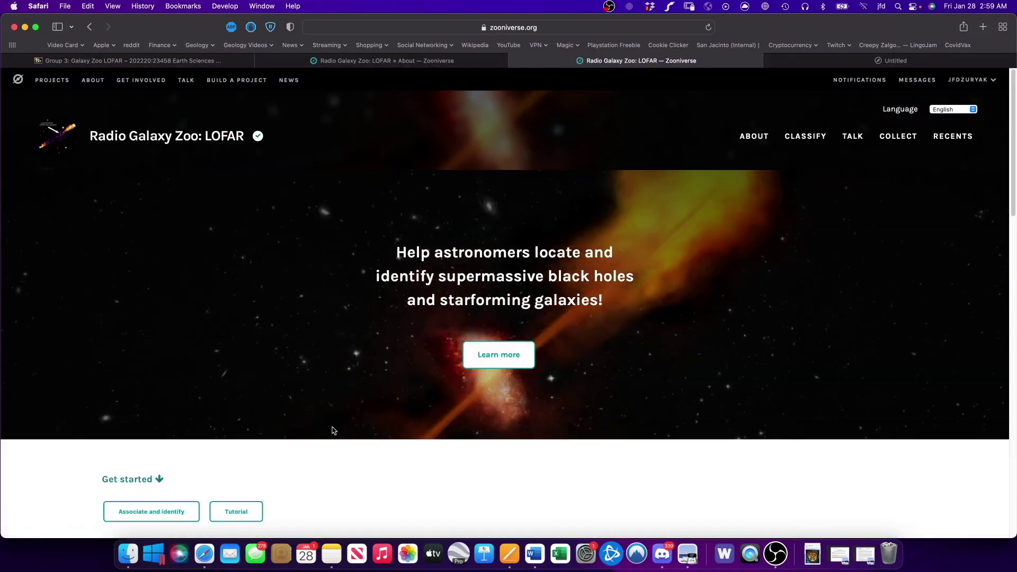
scroll(334, 445, down, 1)
click(132, 490)
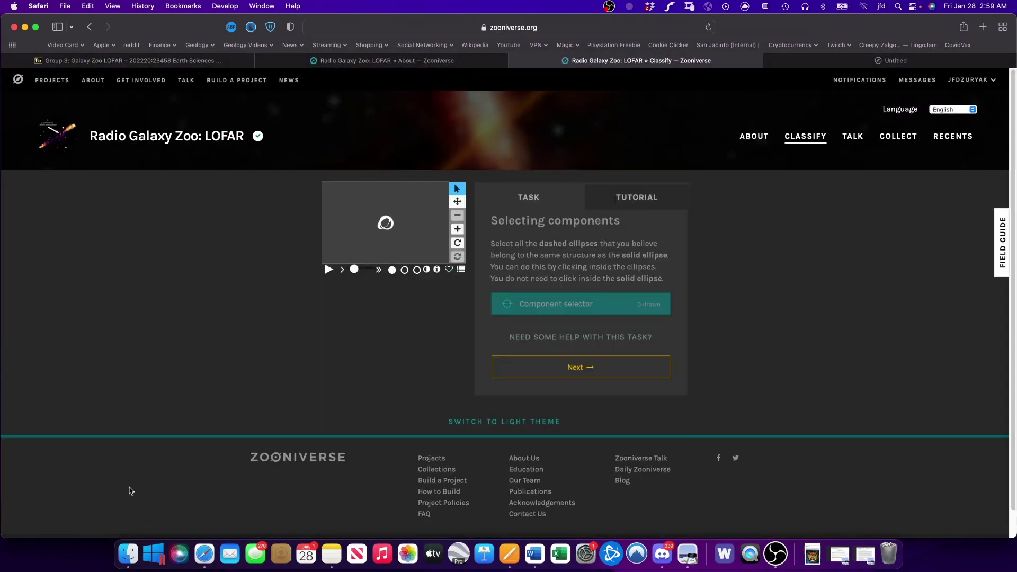
Compare the image's contour, optical and radio views, select the dashed ellipse just above the solid ellipse as a component, and proceed to optical identification
scroll(62, 435, down, 3)
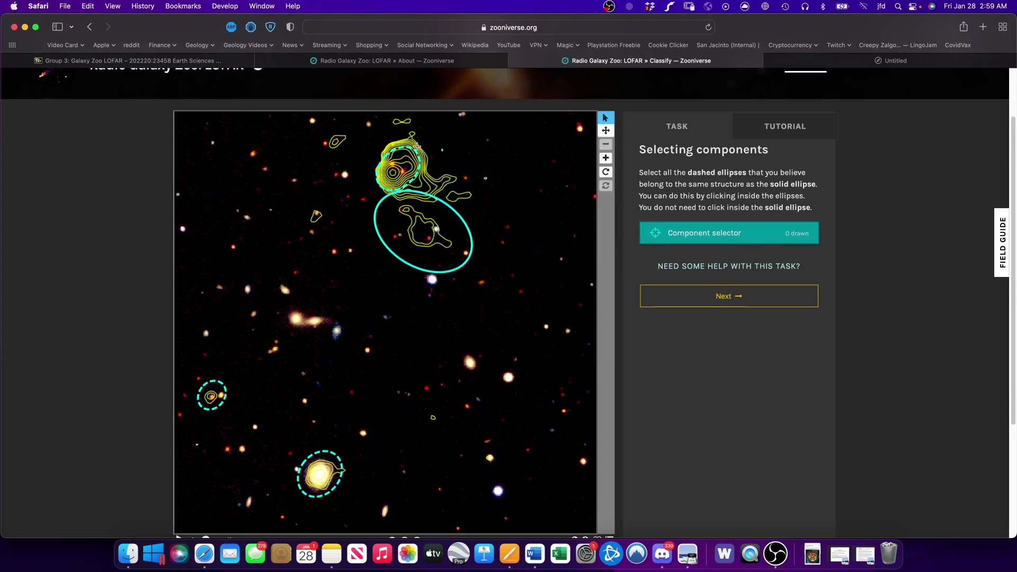
scroll(390, 188, down, 4)
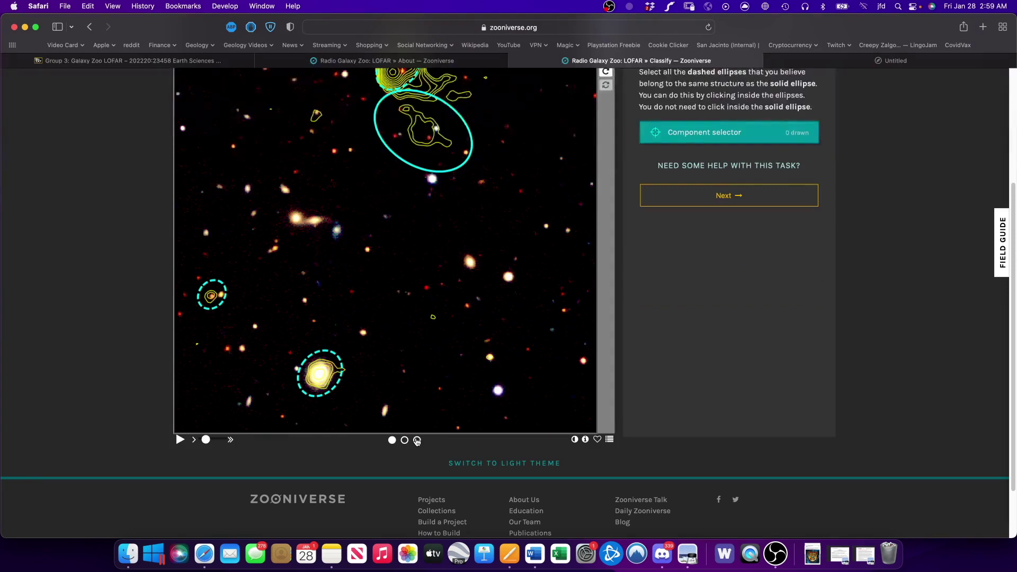
click(417, 440)
scroll(351, 414, up, 5)
scroll(351, 413, down, 4)
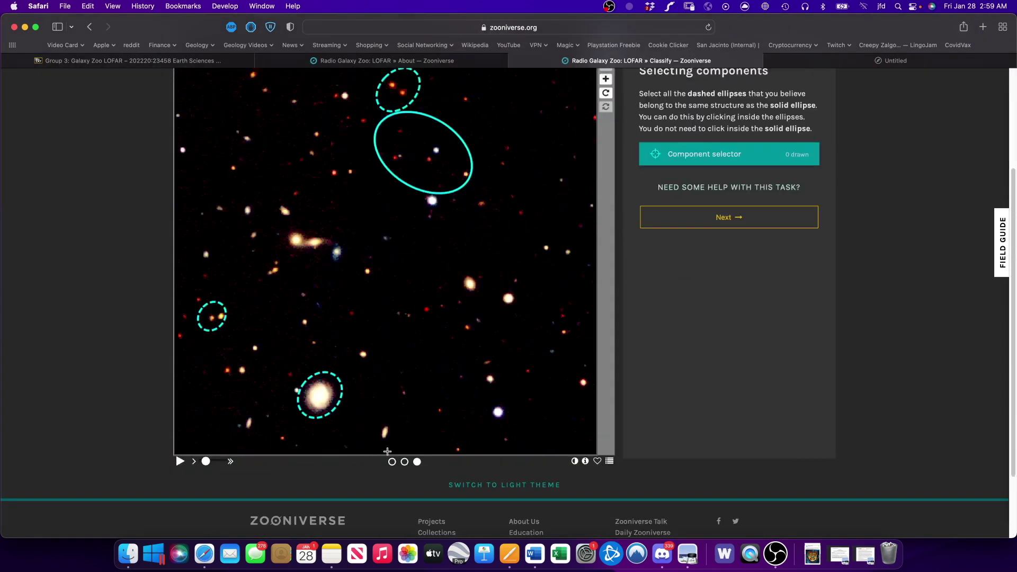
click(405, 462)
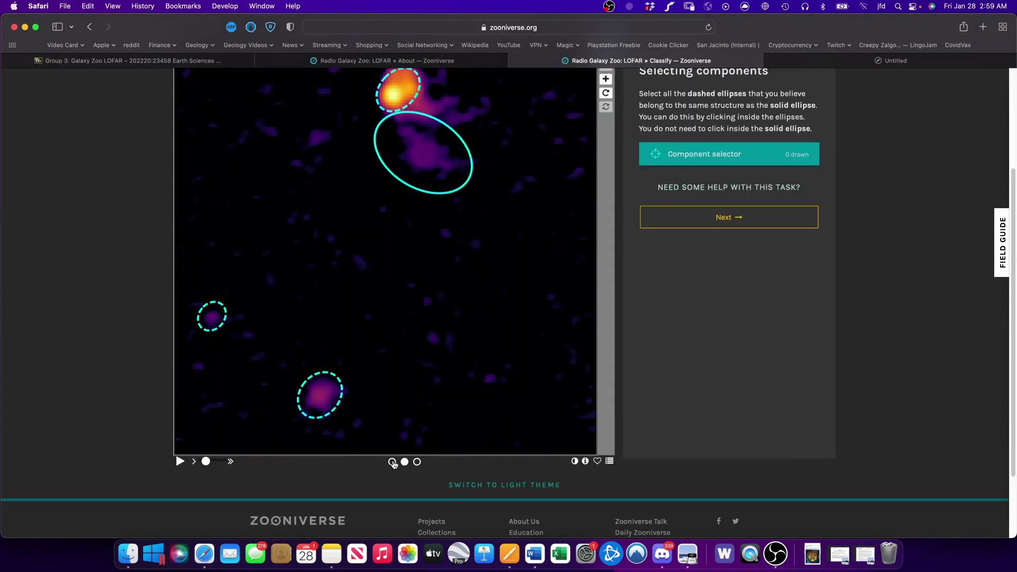
click(393, 463)
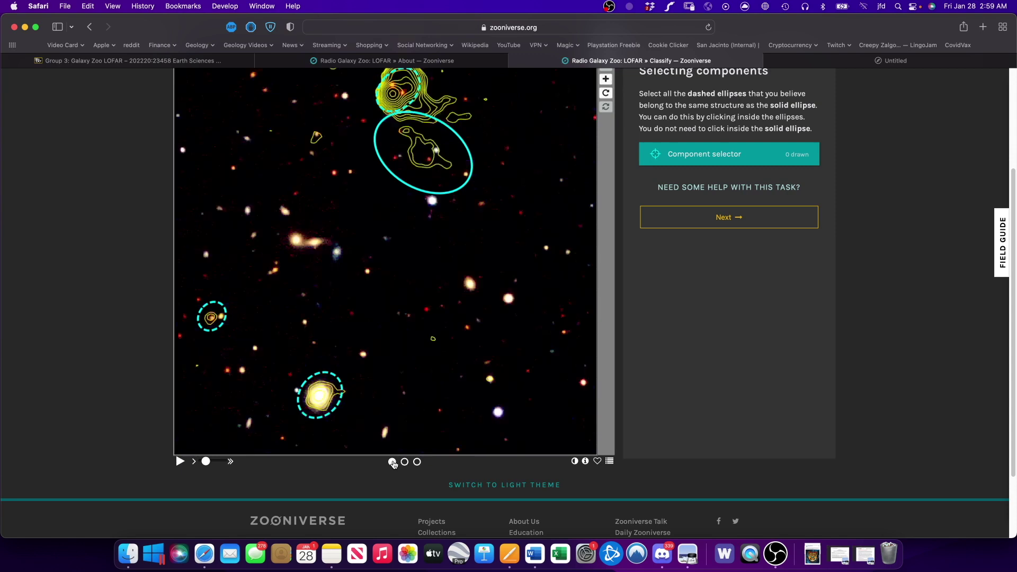
click(393, 94)
scroll(731, 325, up, 1)
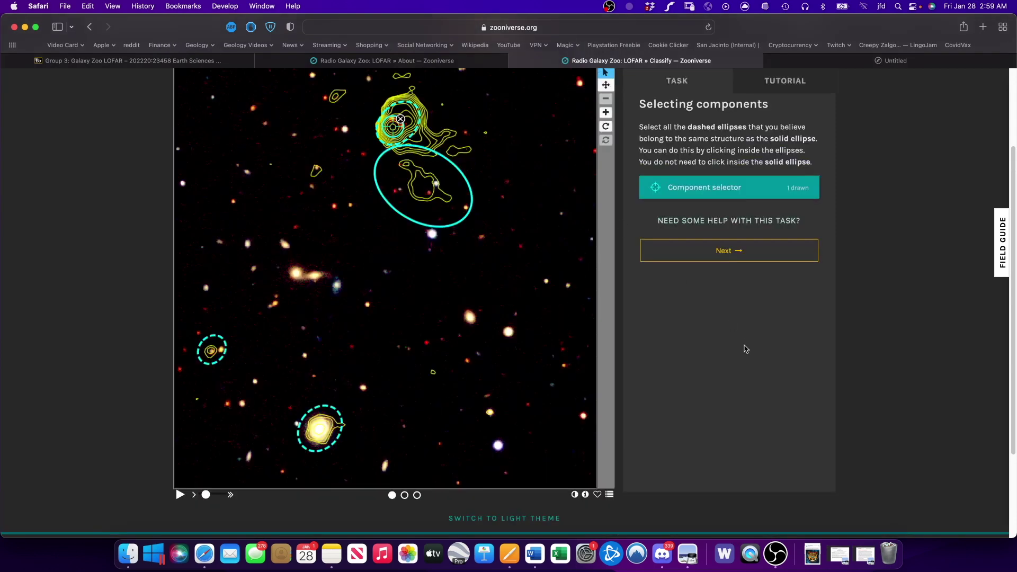
click(722, 251)
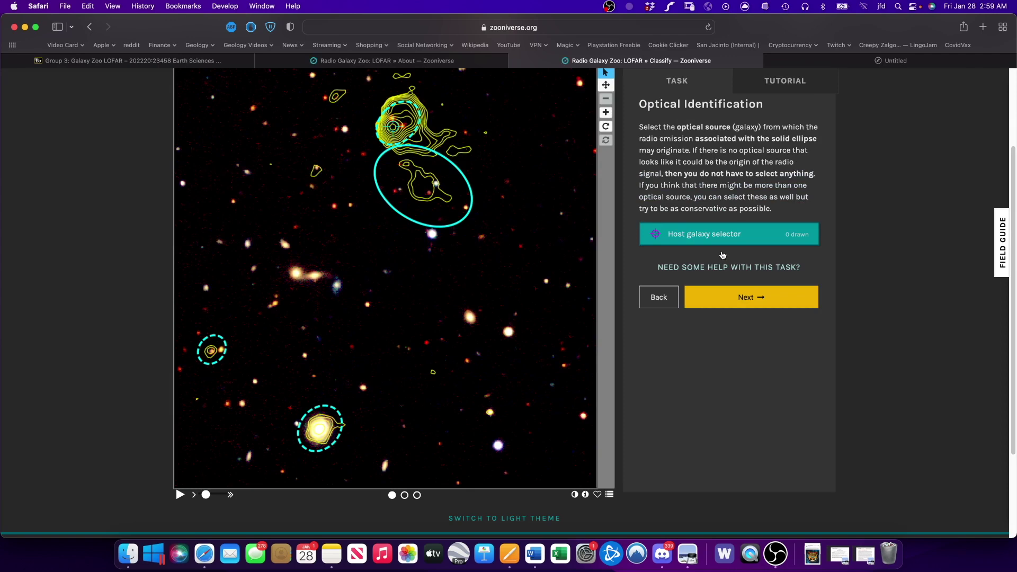
In the optical view, mark the bright white source inside the solid ellipse as host galaxy and submit the classification without additional flags
click(418, 496)
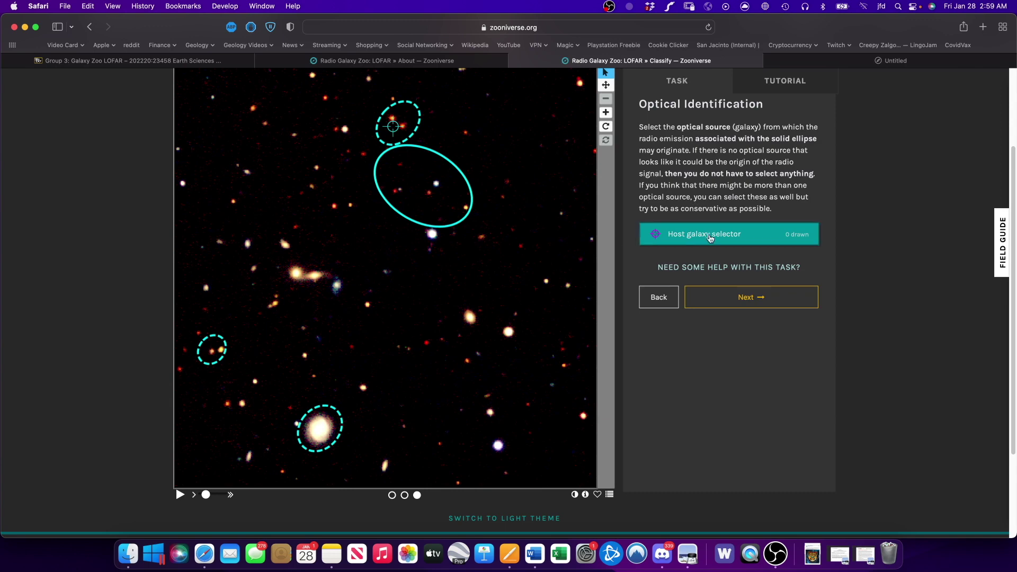
click(710, 238)
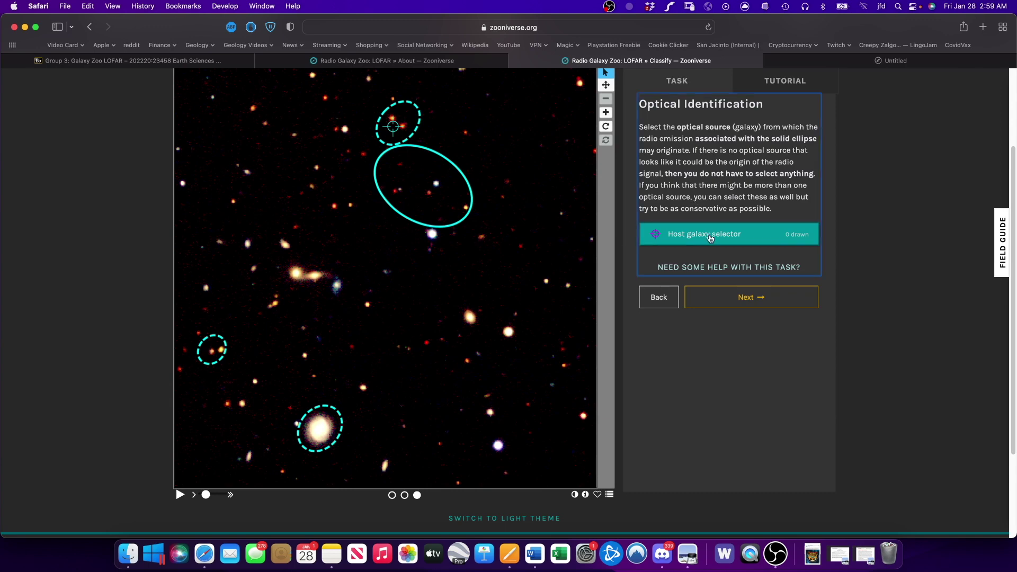
click(436, 183)
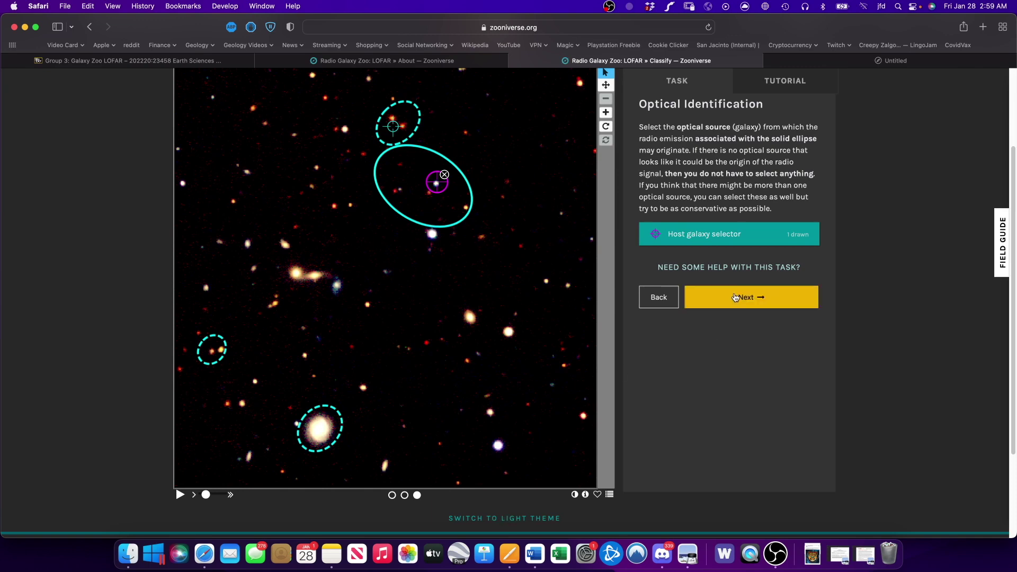
scroll(736, 313, up, 2)
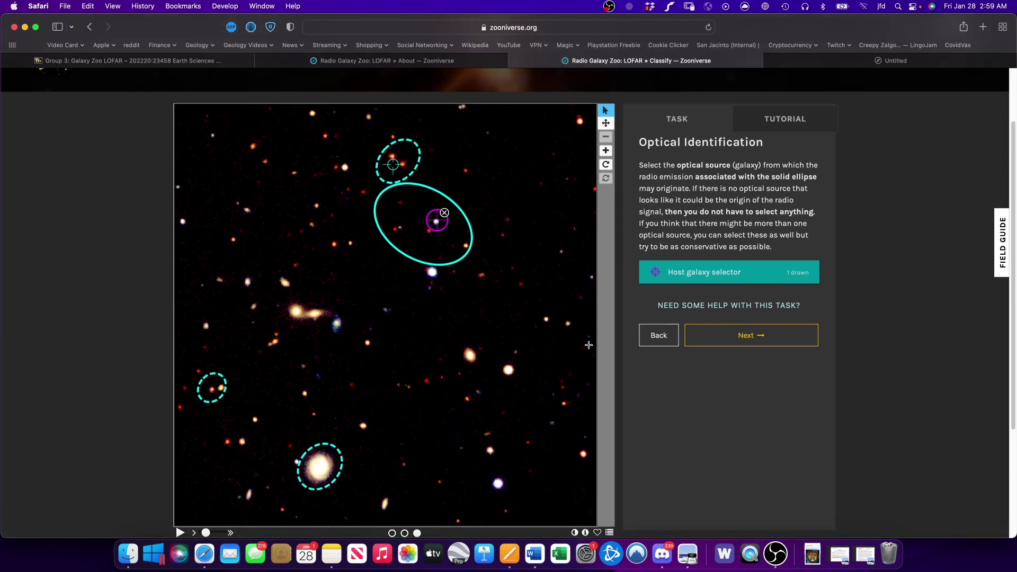
click(736, 342)
scroll(763, 360, down, 1)
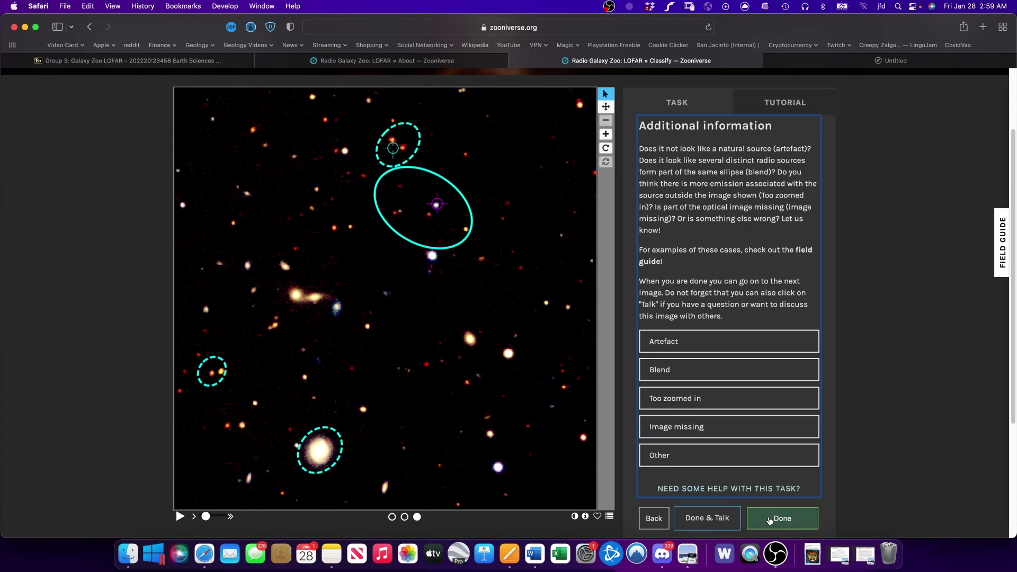
click(769, 519)
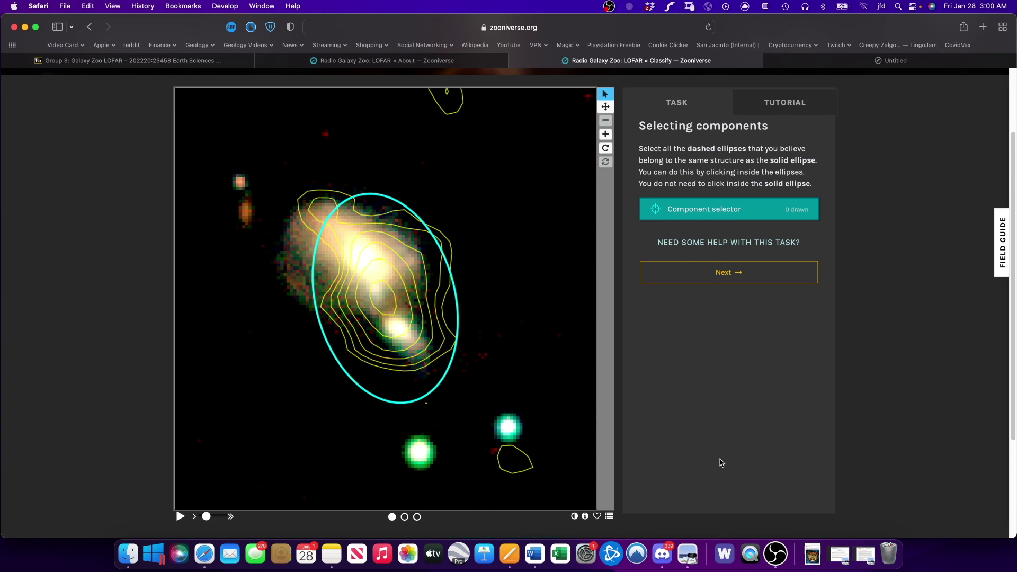
Skip component selection on the new image and mark the large galaxy's bright core as host galaxy in the optical view
scroll(719, 463, down, 1)
click(730, 268)
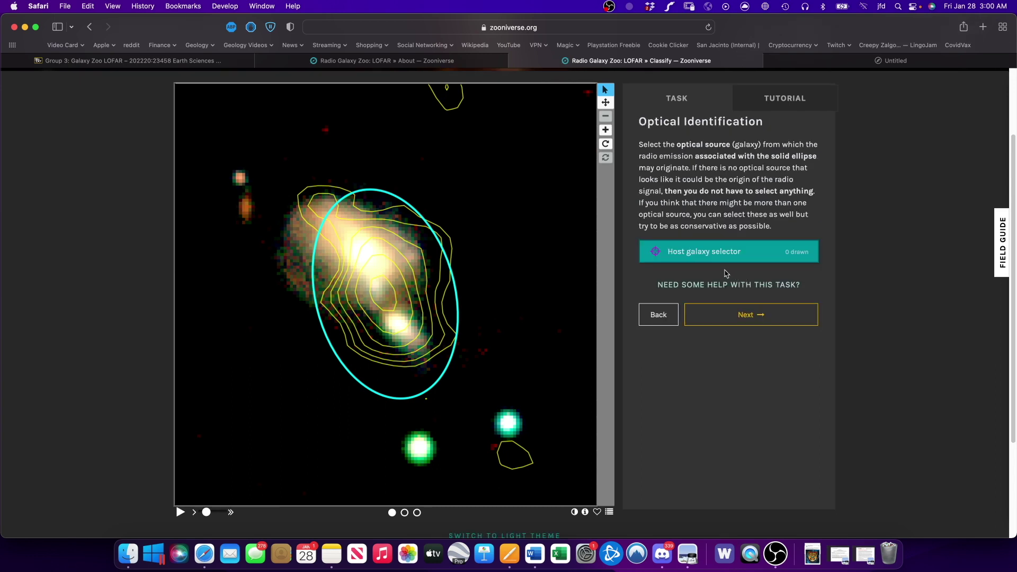
scroll(700, 258, down, 1)
click(404, 498)
click(417, 498)
click(760, 236)
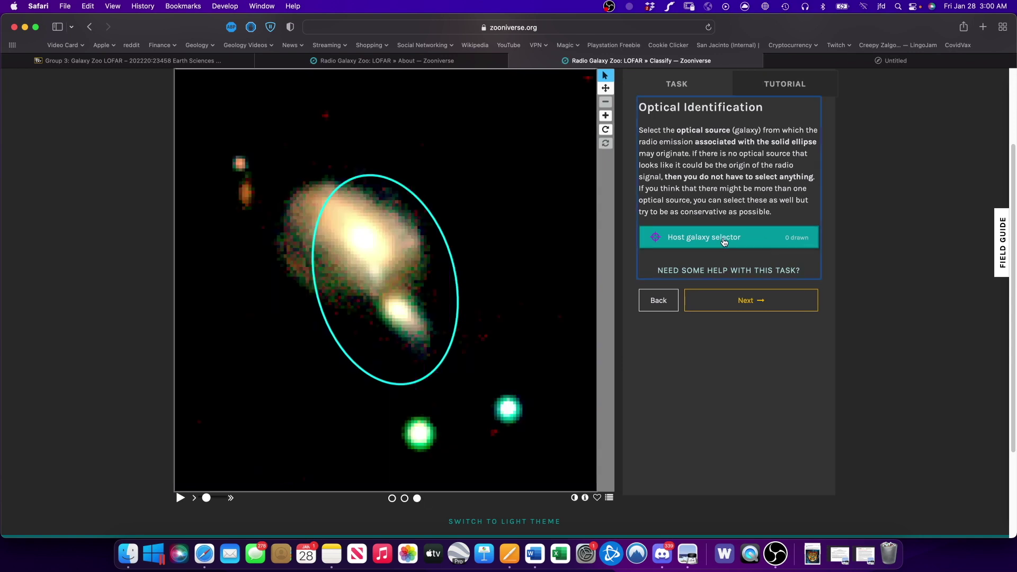
click(365, 240)
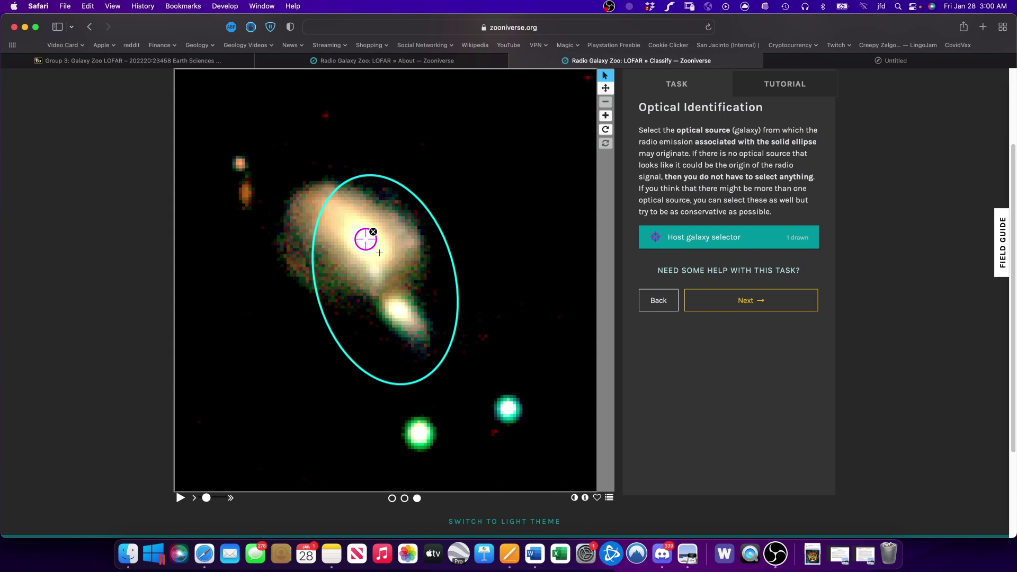
Flag the large galaxy's image as Too zoomed in and submit the classification
click(737, 304)
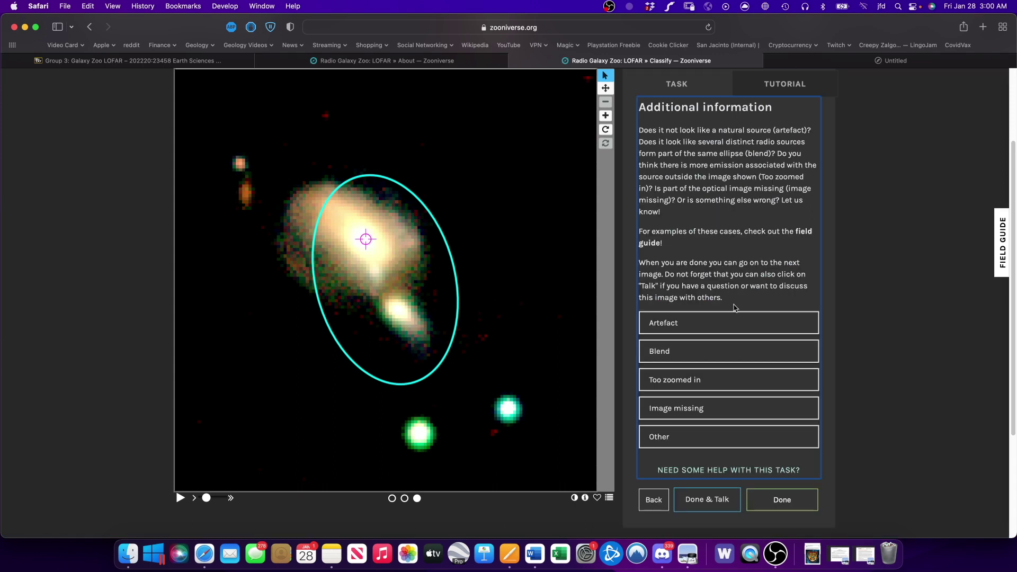
click(694, 385)
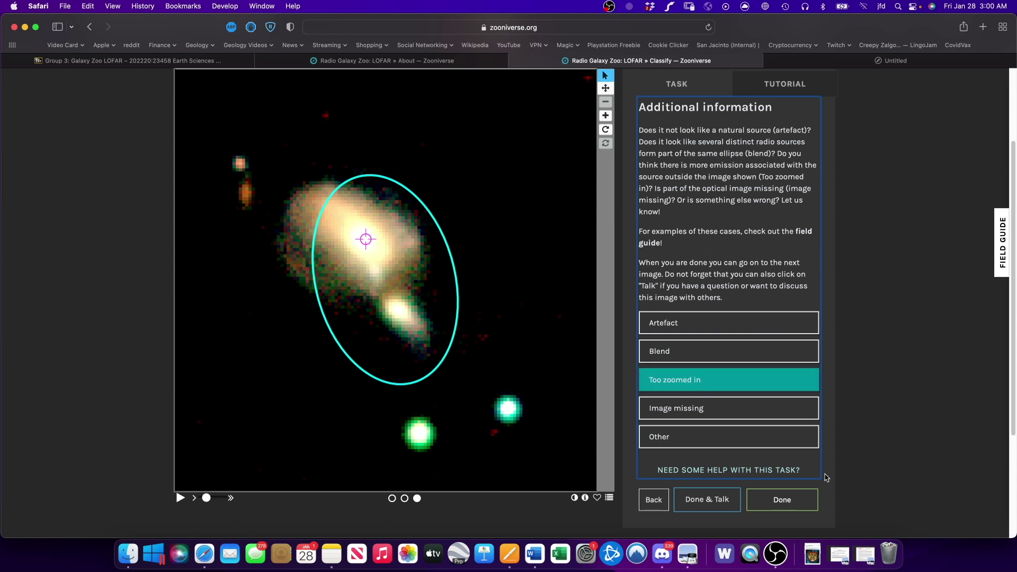
click(783, 500)
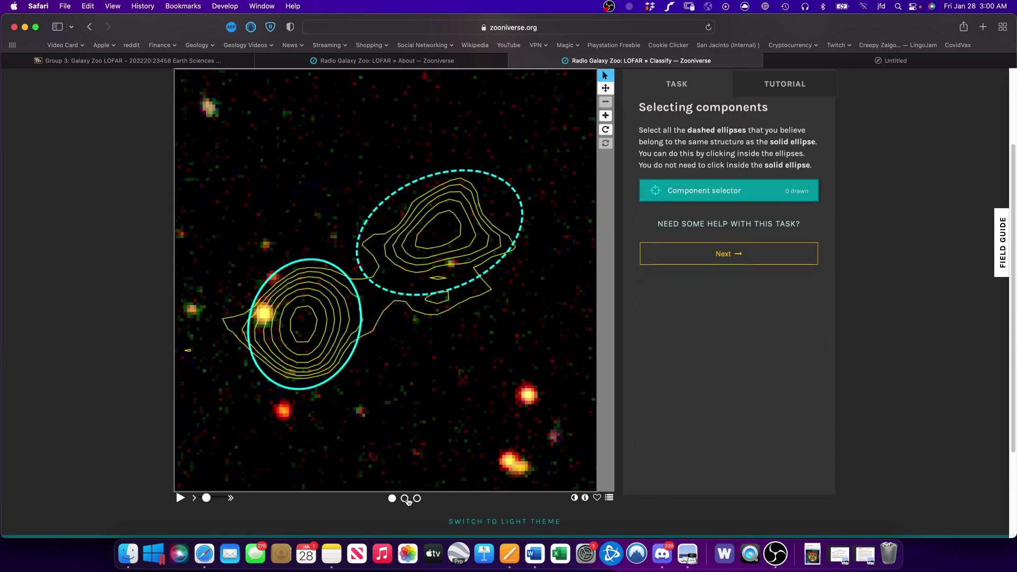
Compare the two-lobed source across the radio, optical and contour views, select its dashed ellipse as a component, and proceed to optical identification
click(404, 498)
click(418, 498)
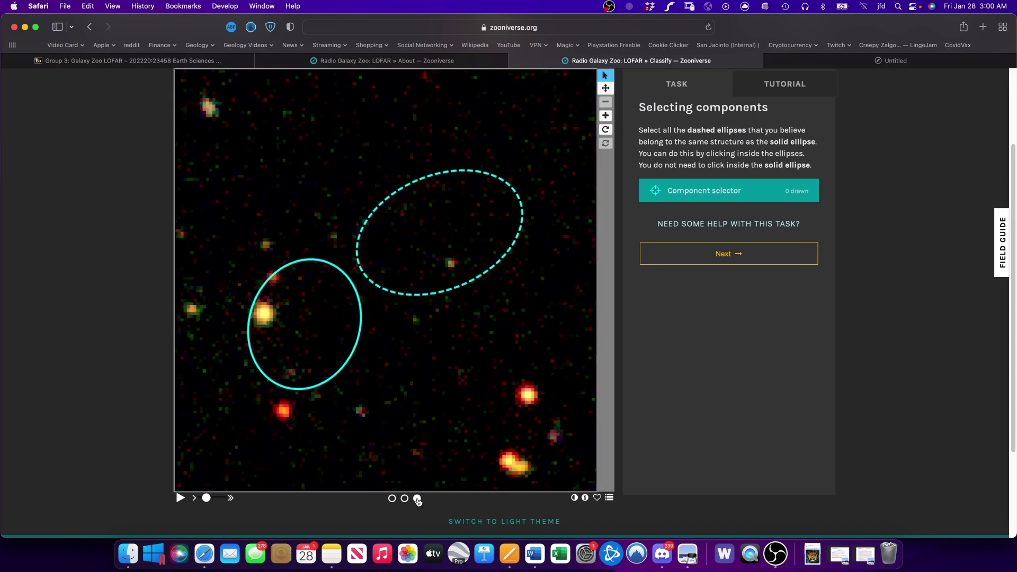
click(404, 498)
click(392, 499)
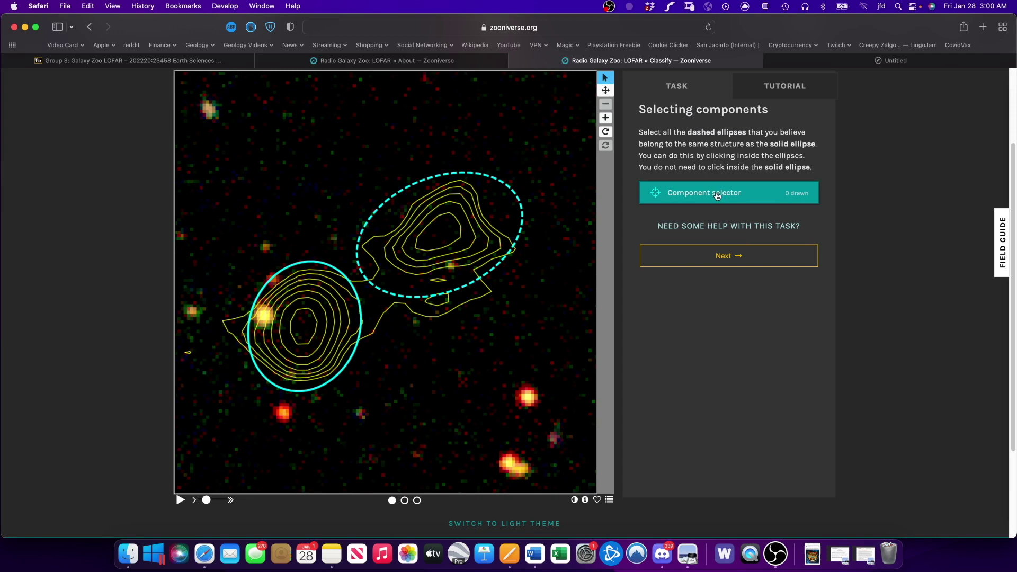
click(443, 239)
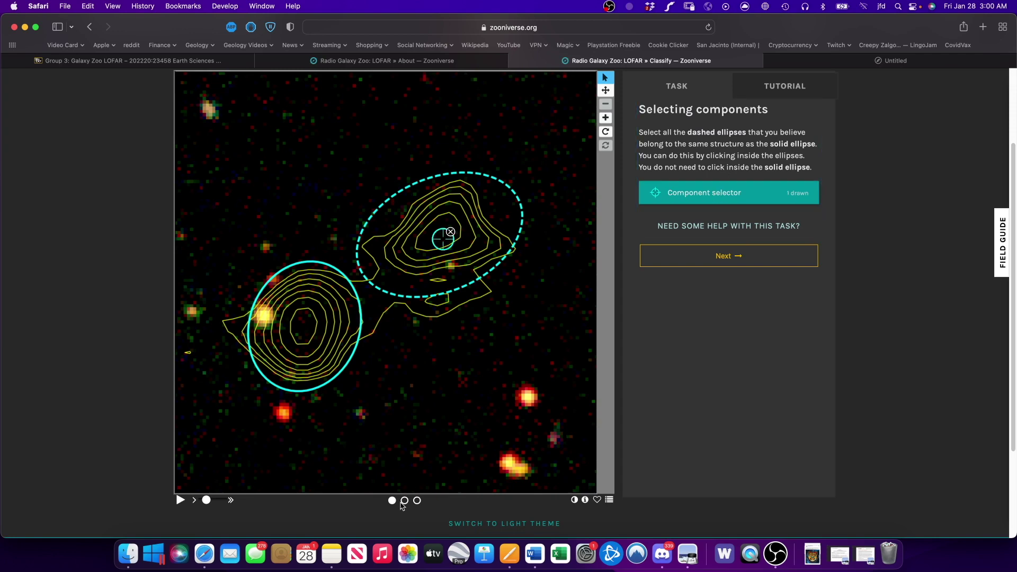
click(405, 501)
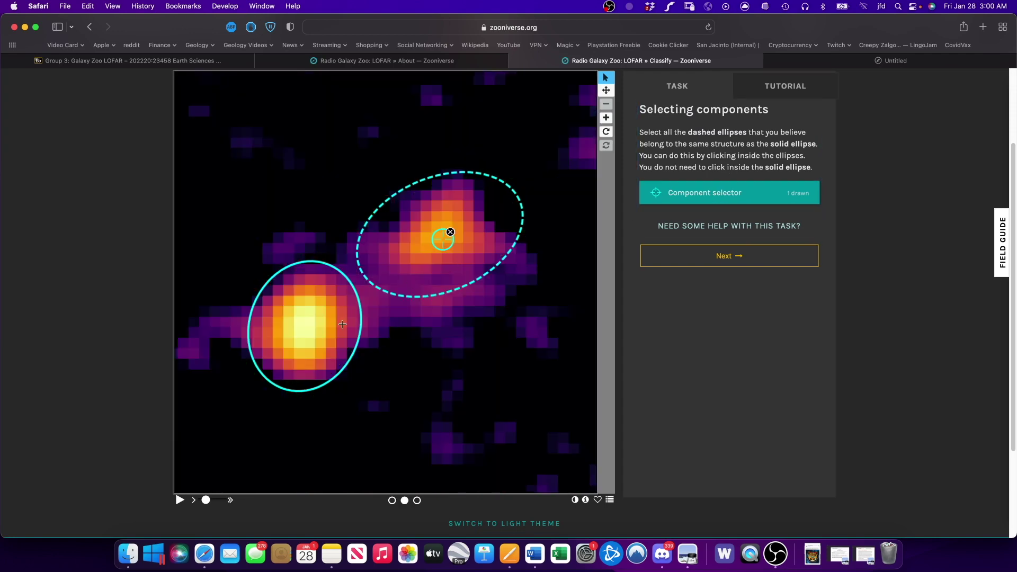
click(417, 502)
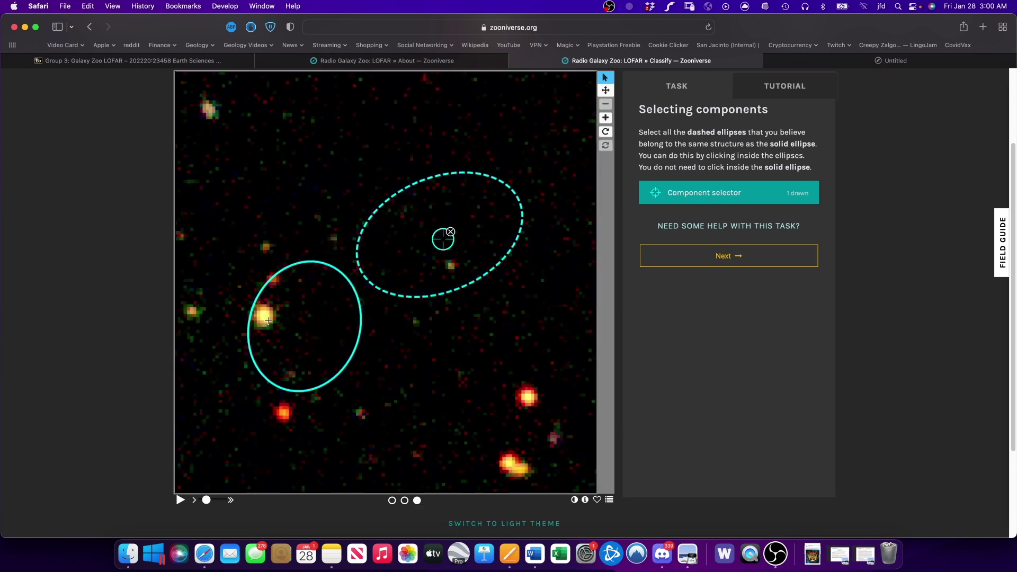
click(763, 257)
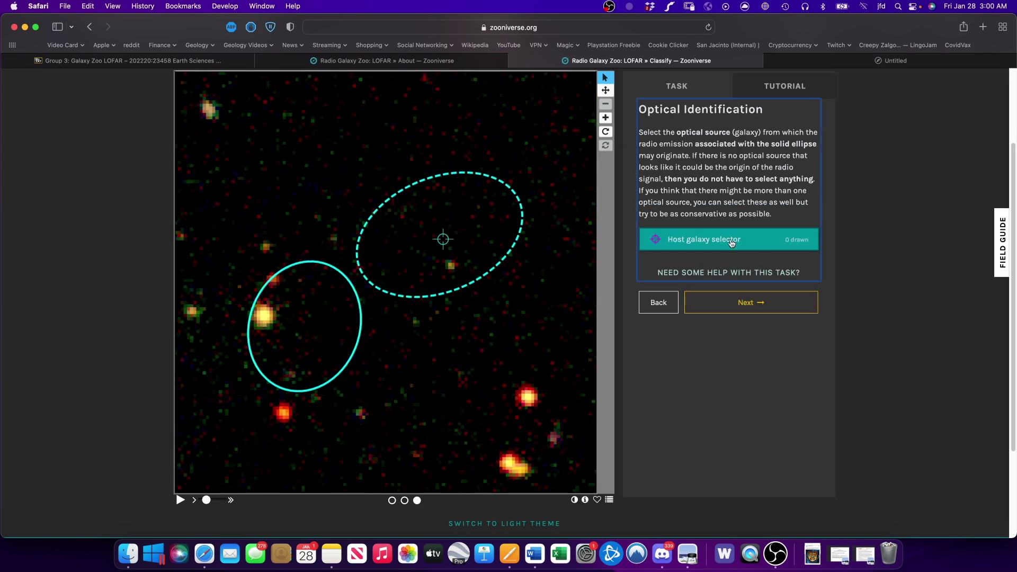
Mark the bright yellow source on the solid ellipse's left edge as host galaxy and submit the classification without additional flags
click(264, 316)
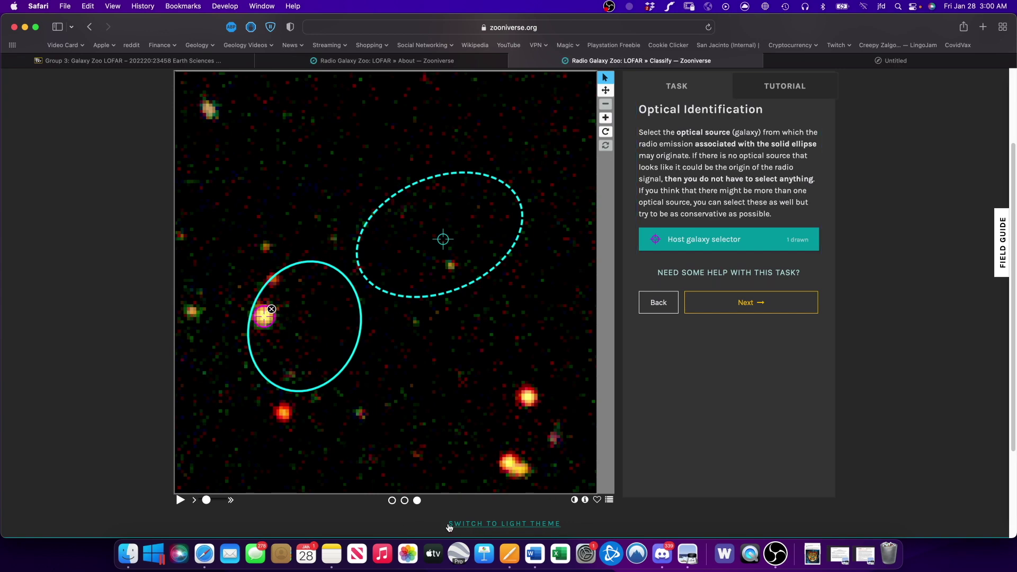
click(751, 306)
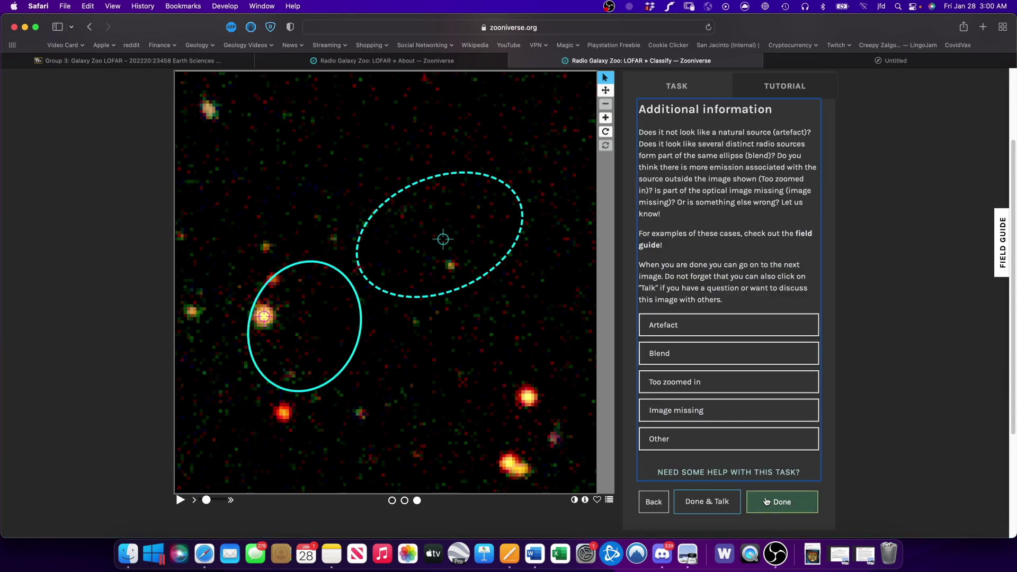
click(775, 510)
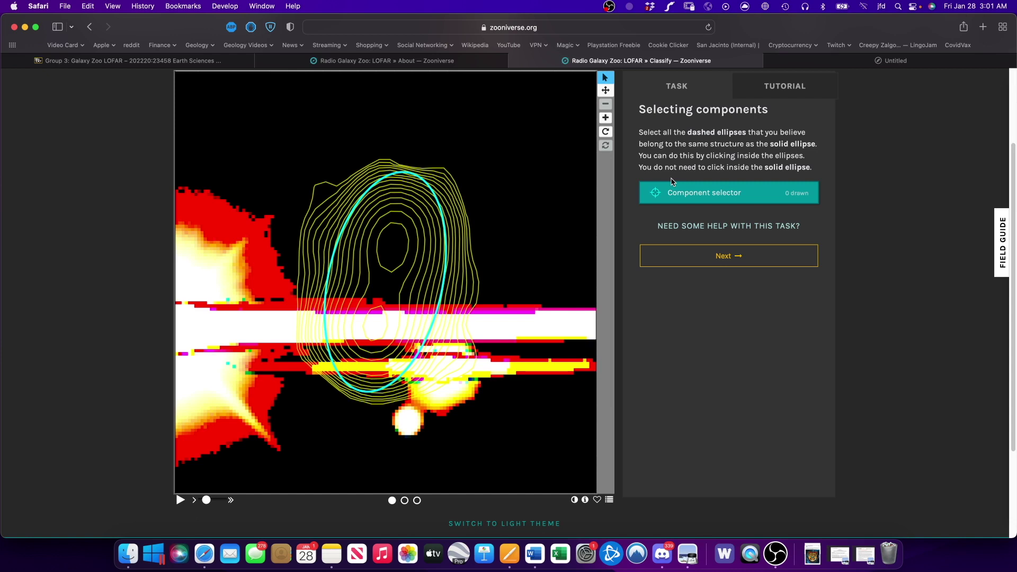
Examine the new image with the bright horizontal streaks in its optical, radio and contour views
click(418, 501)
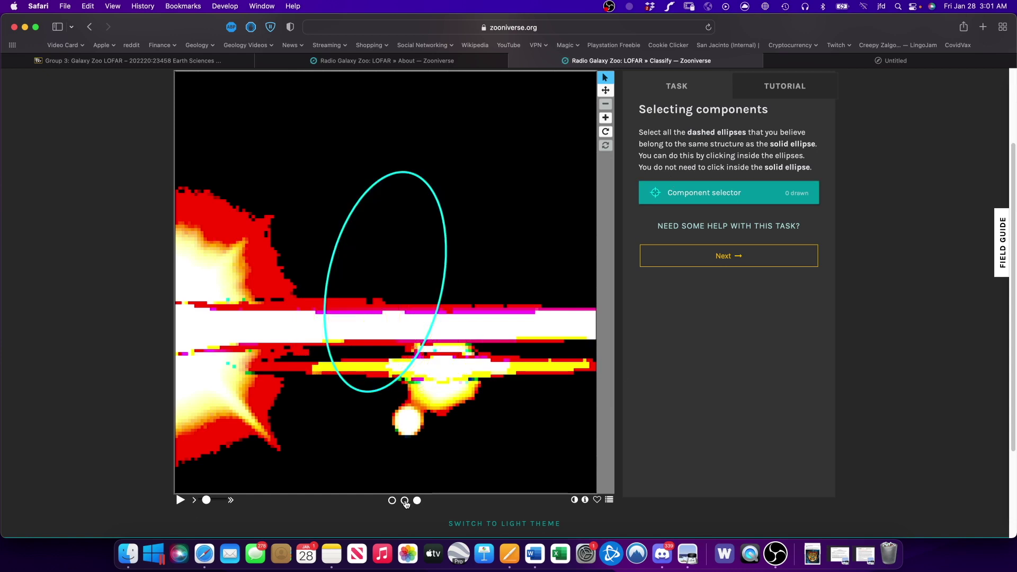
click(405, 501)
click(392, 501)
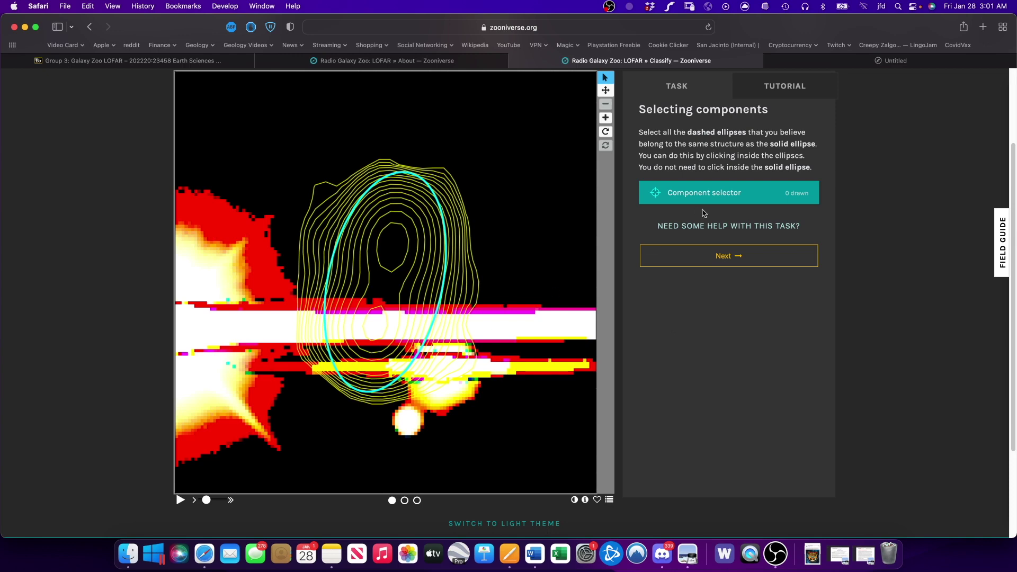
Open the project tutorial, skim its welcome page, and close it
scroll(699, 213, up, 3)
click(779, 197)
scroll(594, 337, down, 5)
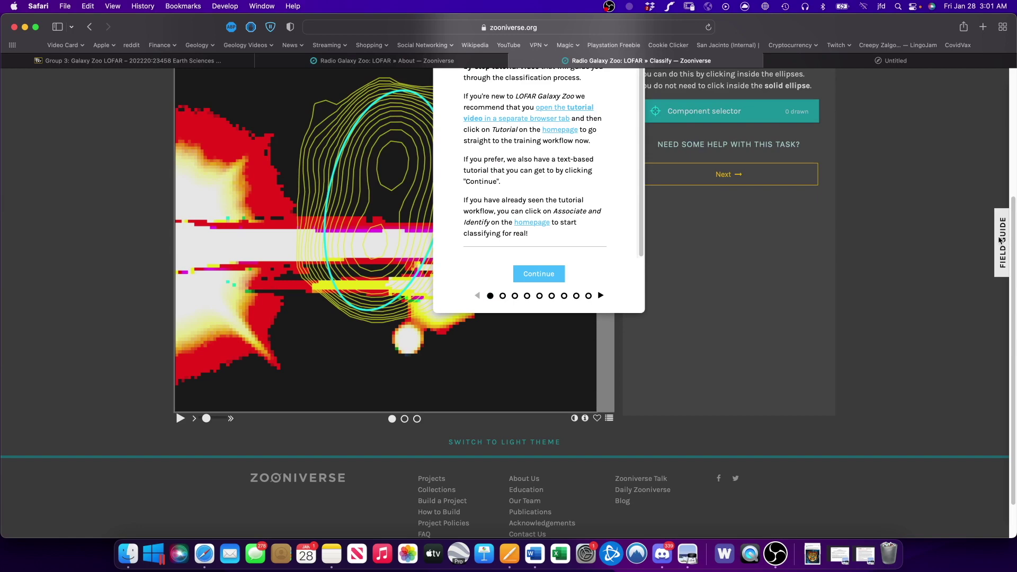
scroll(715, 306, up, 4)
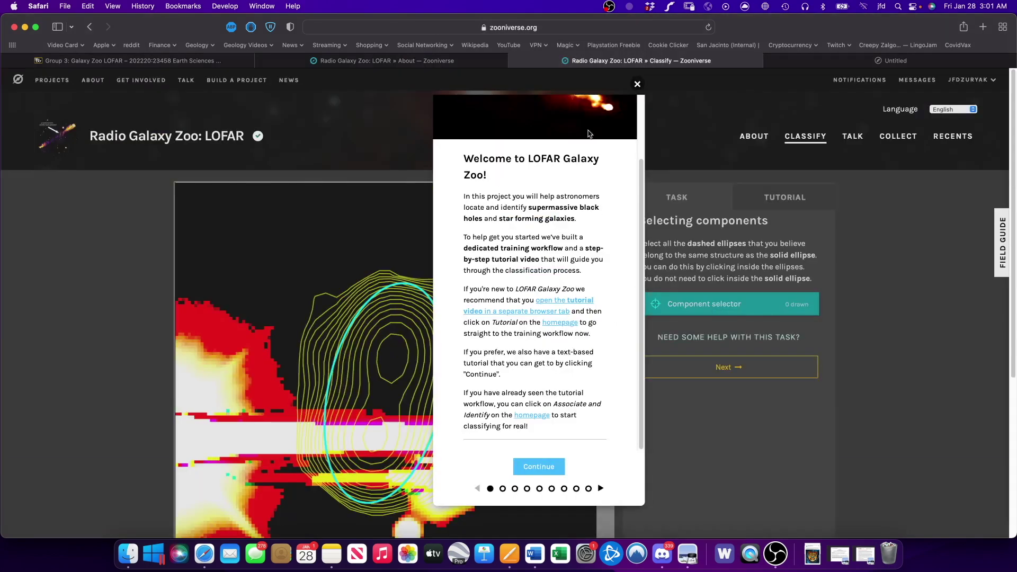
click(637, 85)
Open the field guide's Too Zoomed entry and examine its guidance and example image
click(1001, 254)
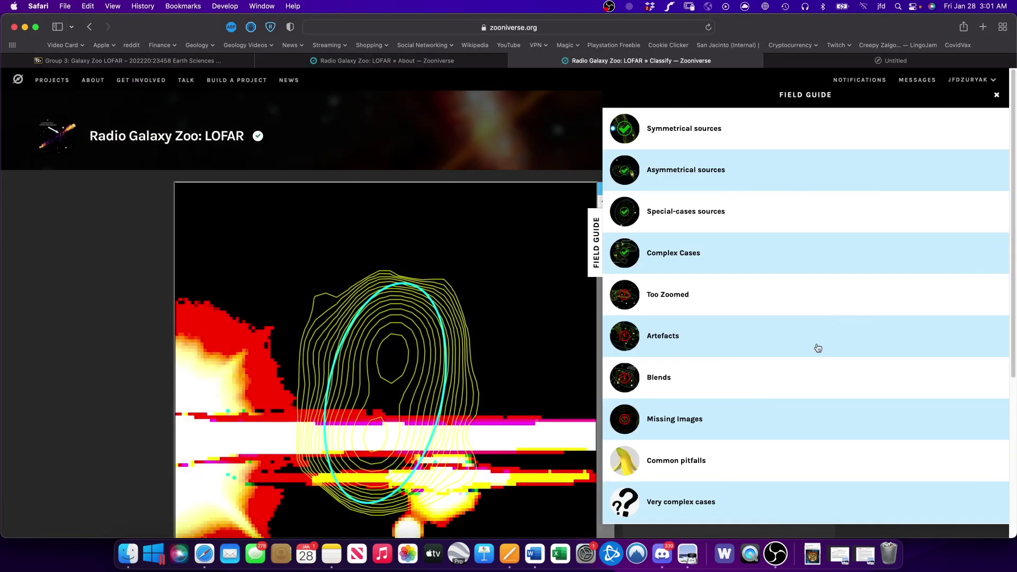
scroll(742, 371, down, 2)
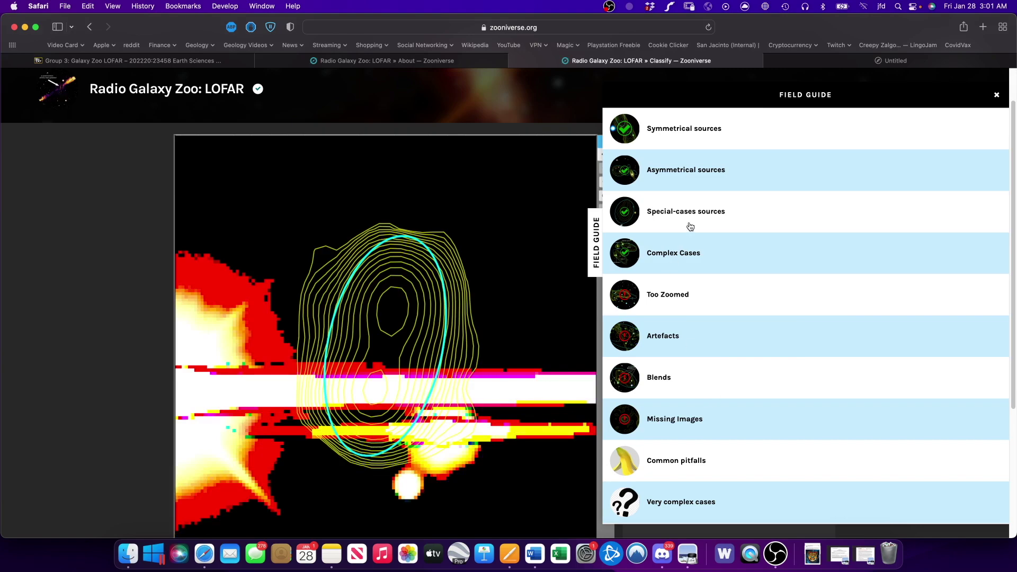
click(676, 296)
scroll(704, 317, down, 5)
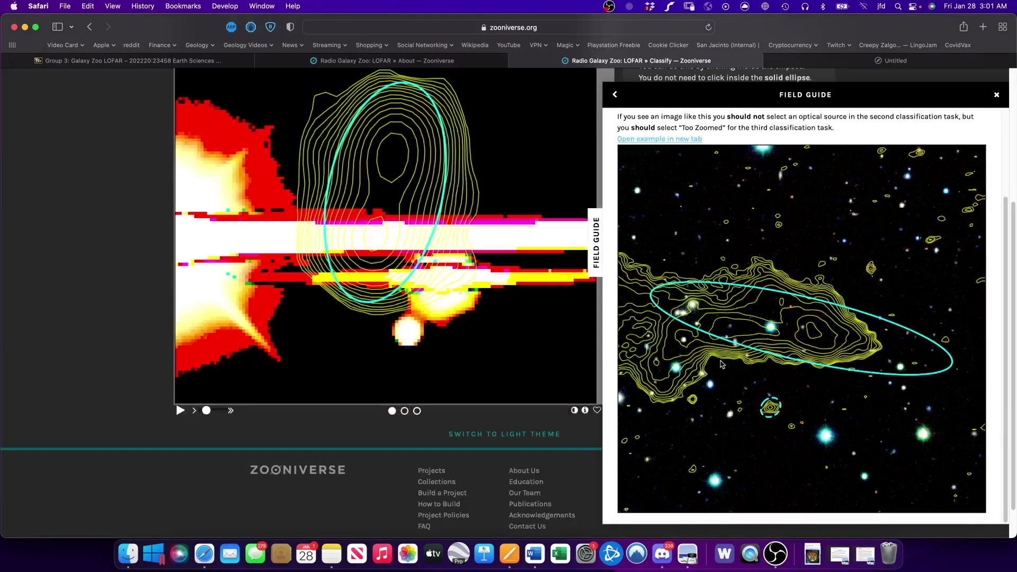
Close and reopen the field guide, reviewing the Too Zoomed entry's guidance and example image
scroll(722, 364, up, 5)
click(997, 94)
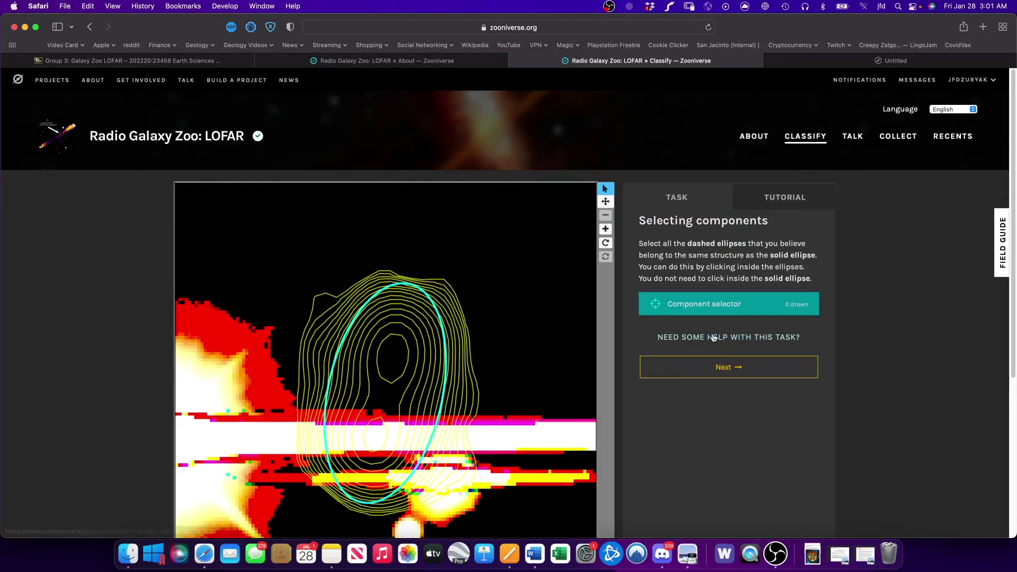
click(1001, 253)
scroll(742, 265, down, 3)
scroll(688, 185, up, 3)
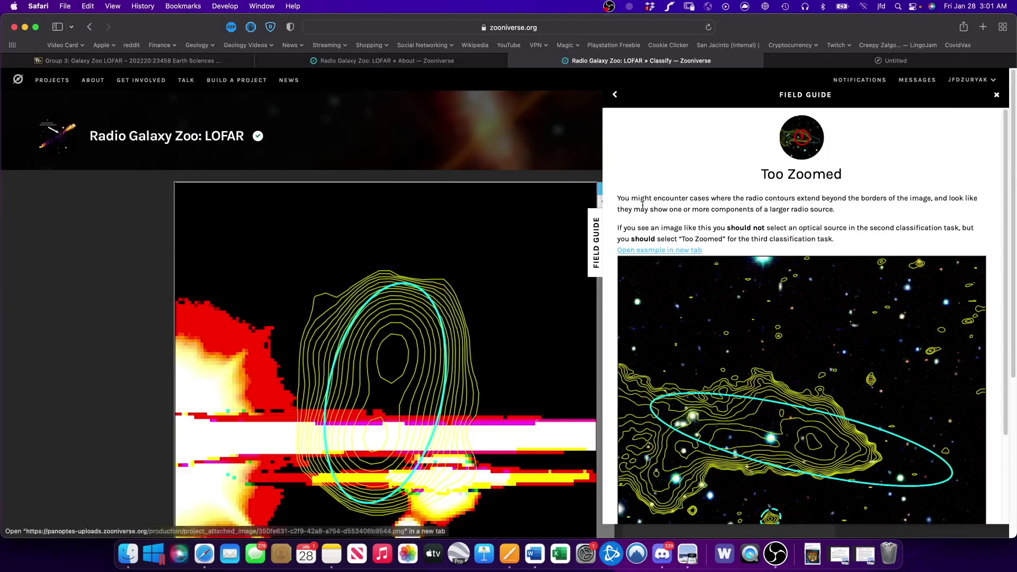
Open the field guide's Blends entry, review its guidance and example image, and close the guide
click(615, 95)
click(680, 381)
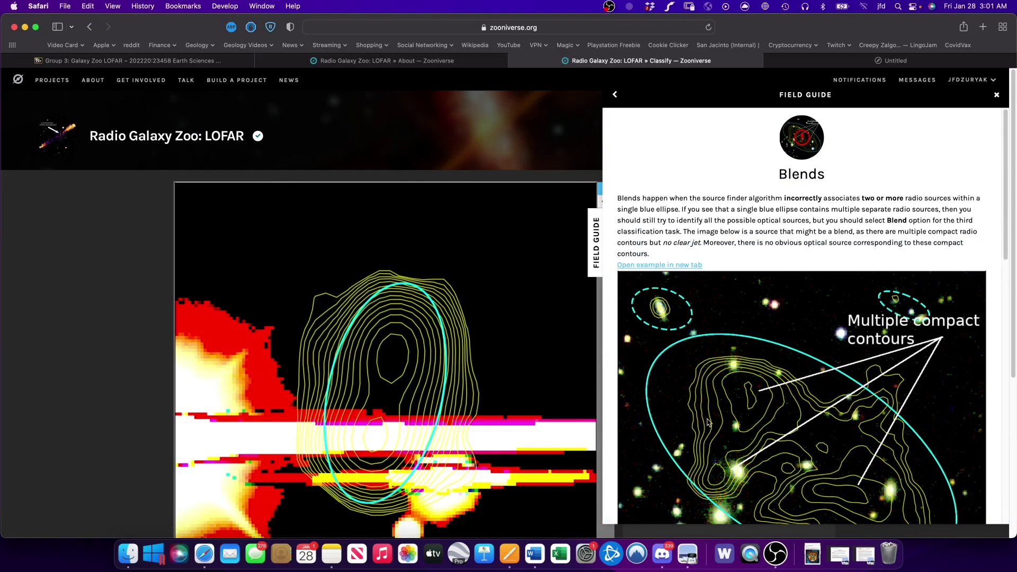
scroll(708, 422, down, 2)
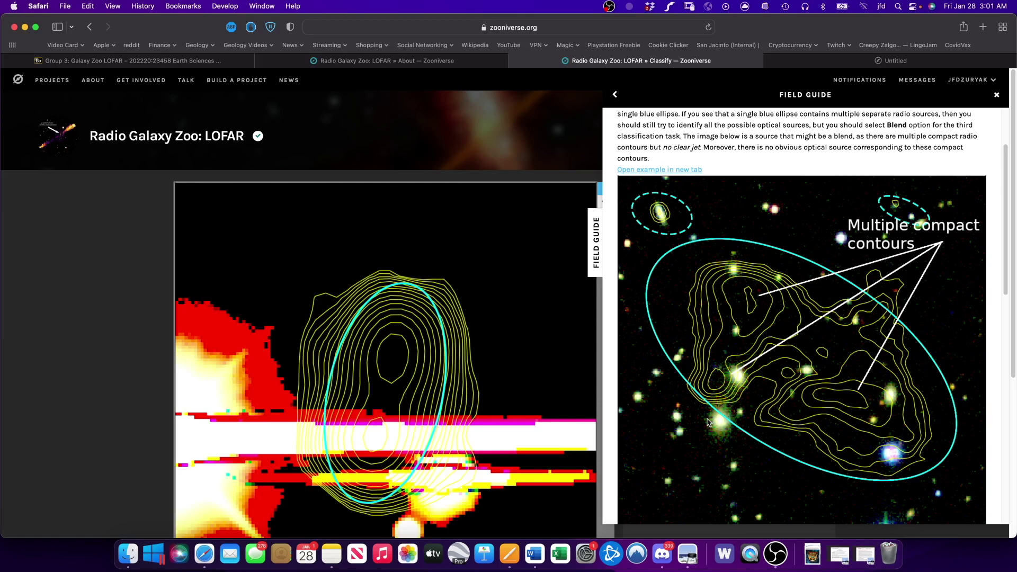
scroll(708, 422, down, 1)
scroll(708, 422, up, 5)
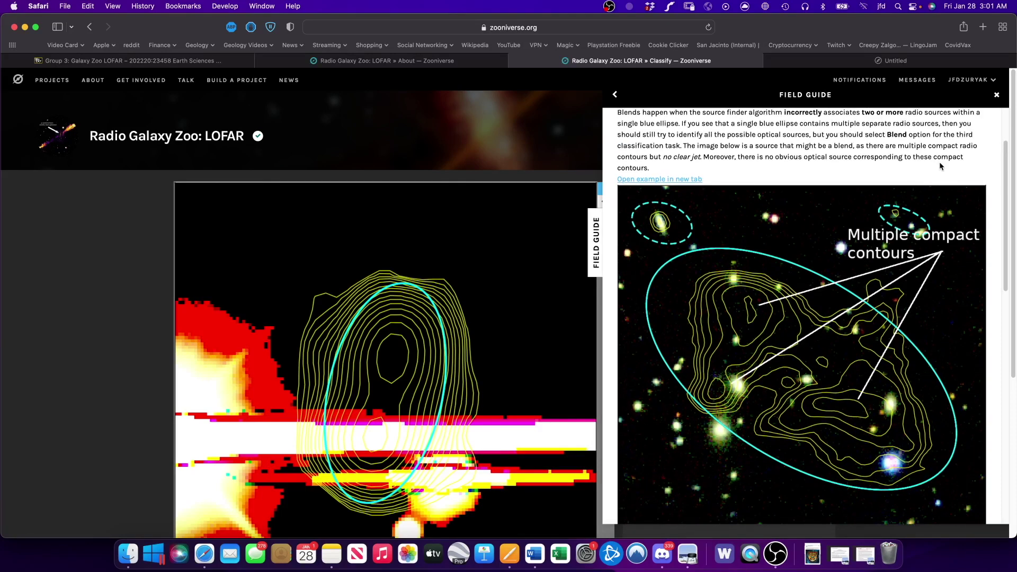
click(997, 97)
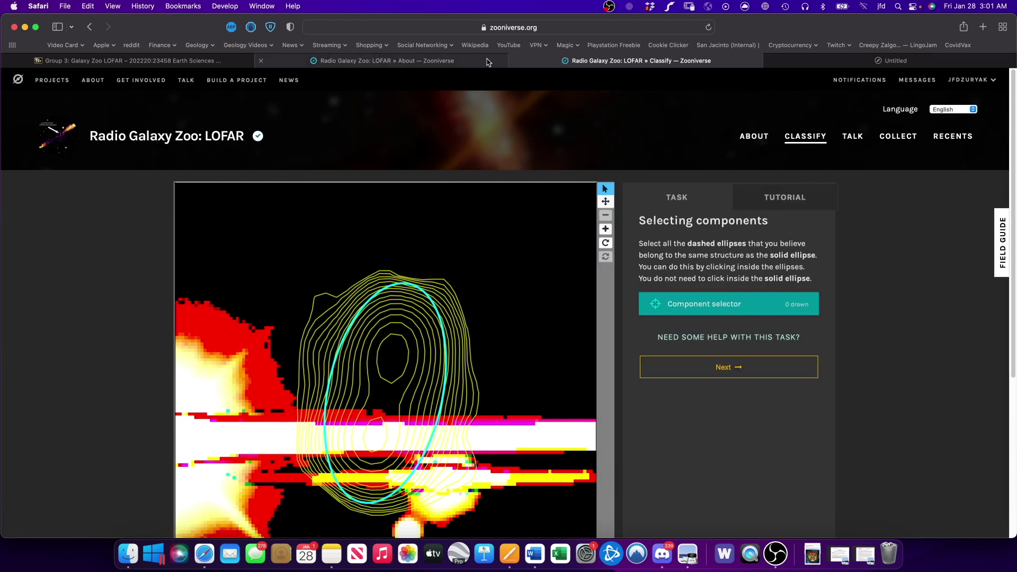
Close the Radio Galaxy Zoo: LOFAR pages and open the Group 4: AI4Mars project from the Blackboard Zooniverse Projects list
click(513, 61)
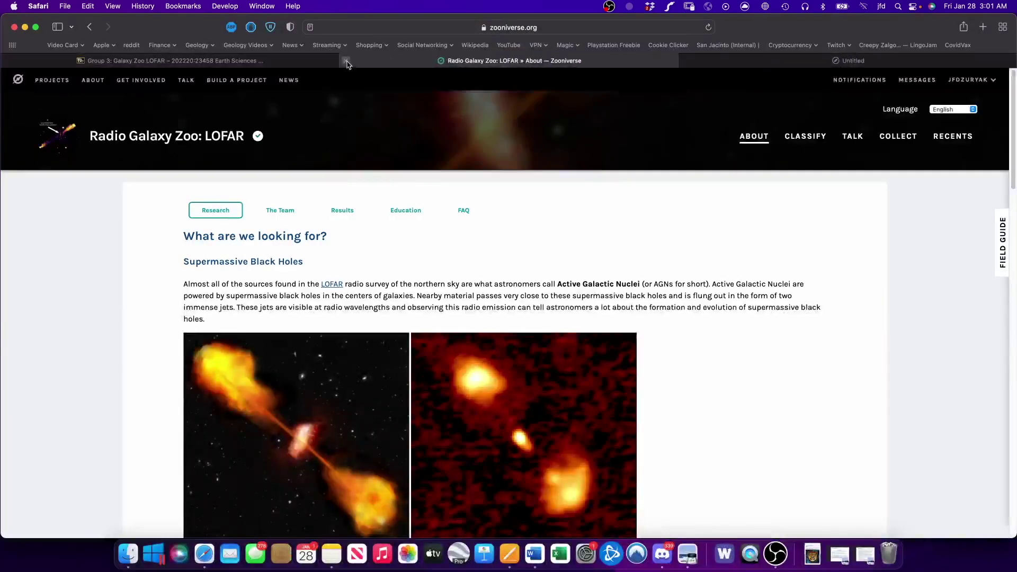
click(345, 62)
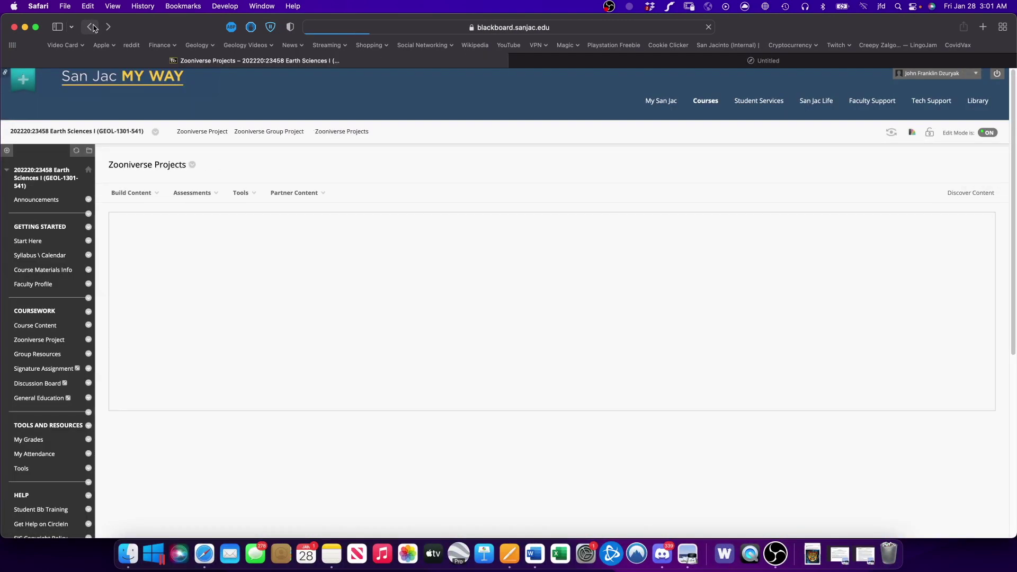
click(189, 365)
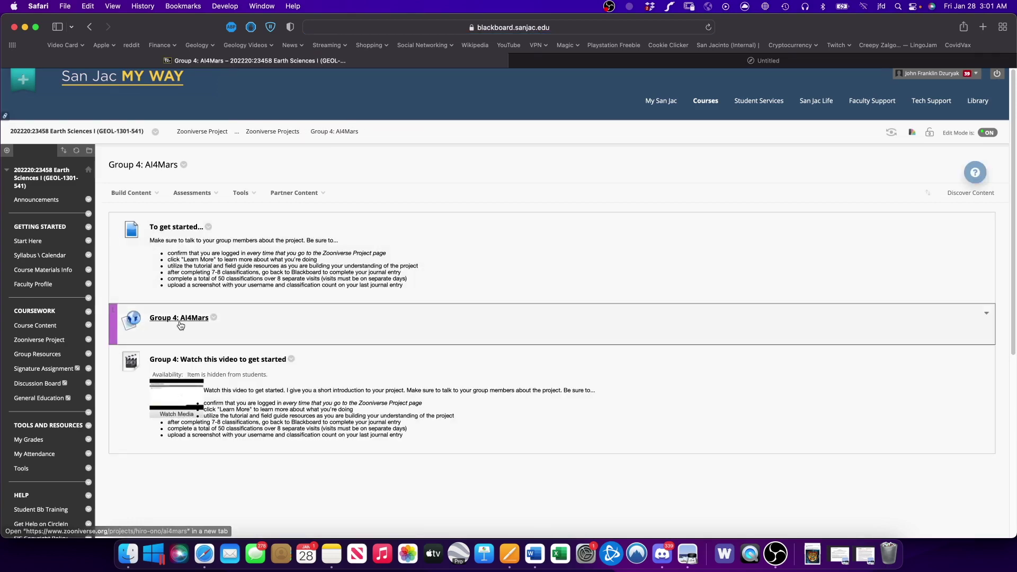
click(178, 320)
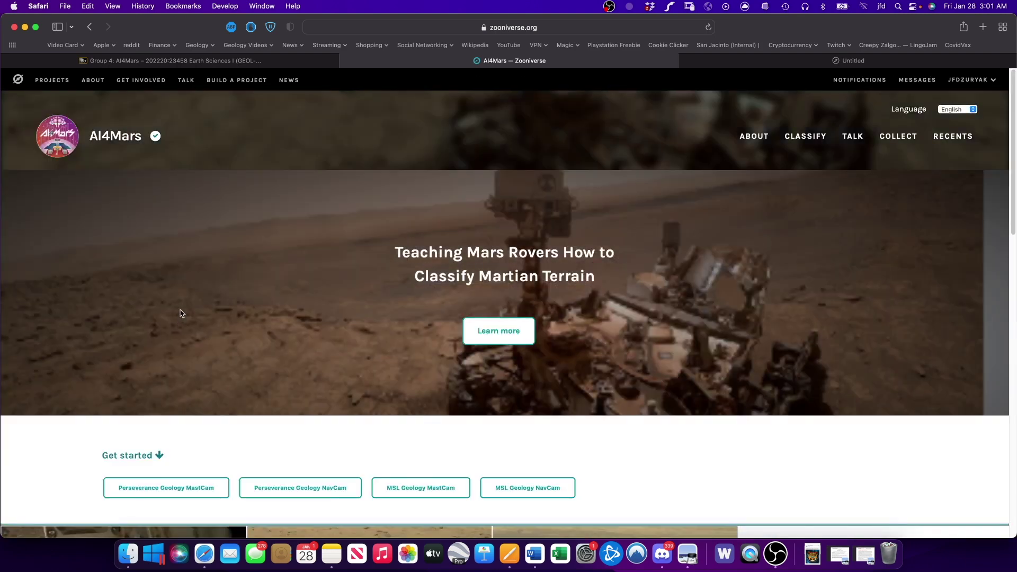
Look over the AI4Mars project home page and open its classification page
scroll(180, 314, down, 5)
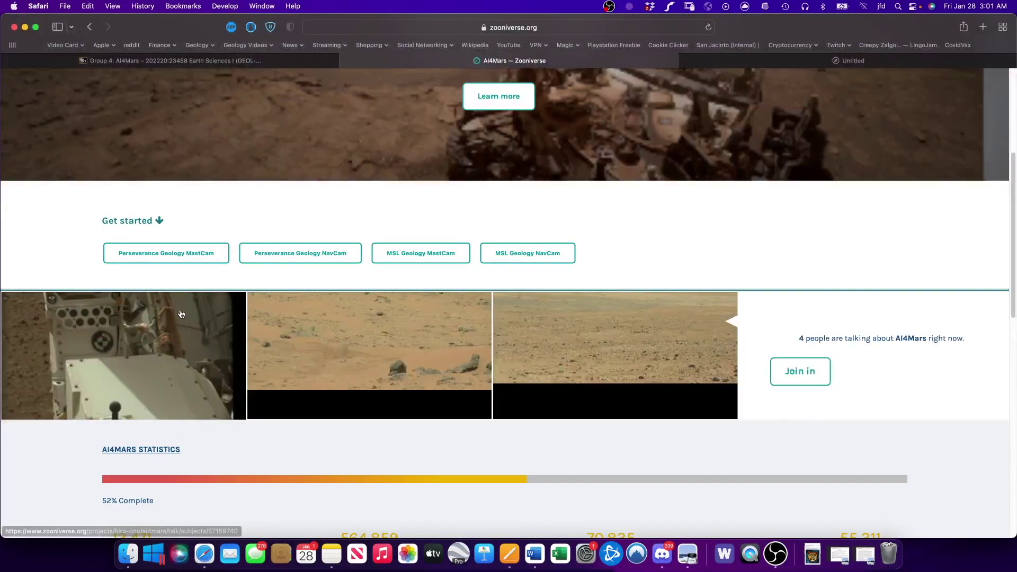
scroll(180, 314, up, 1)
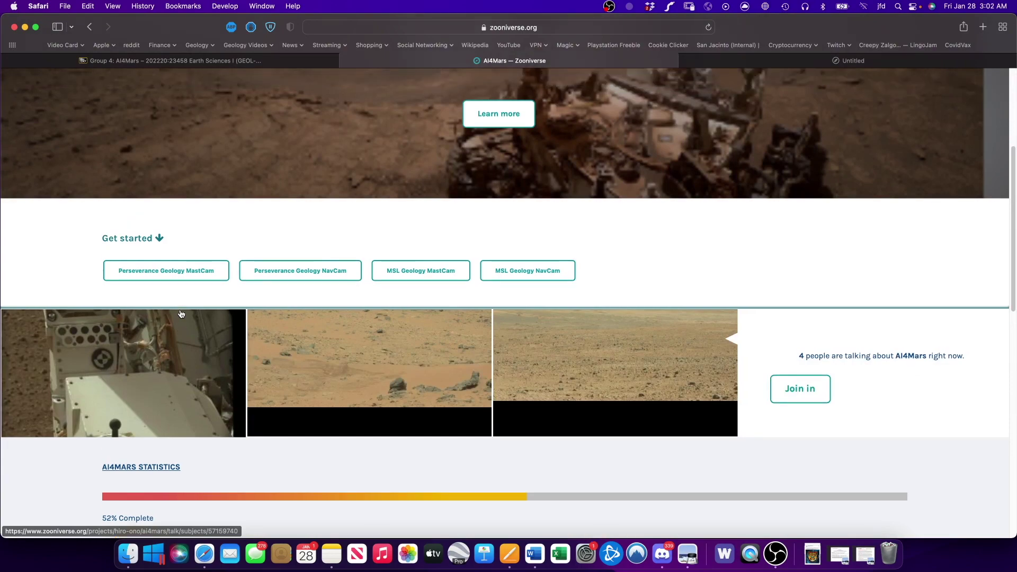
scroll(181, 314, up, 5)
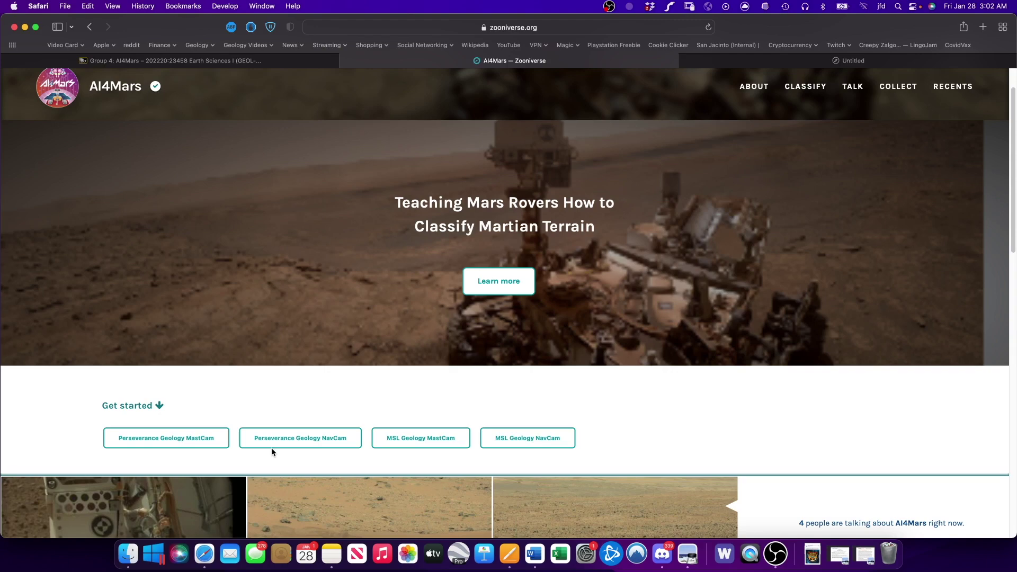
scroll(574, 393, up, 2)
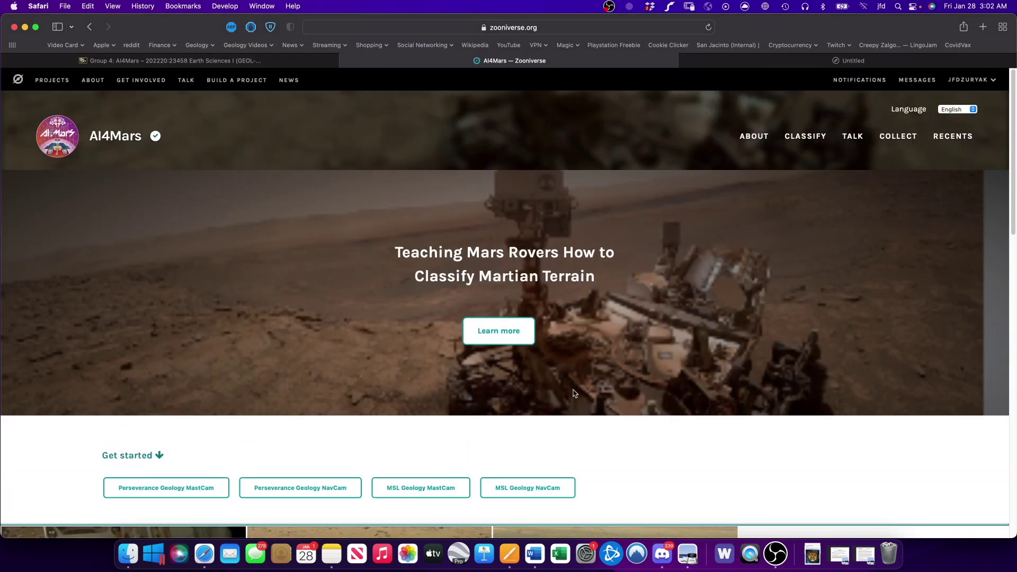
click(805, 136)
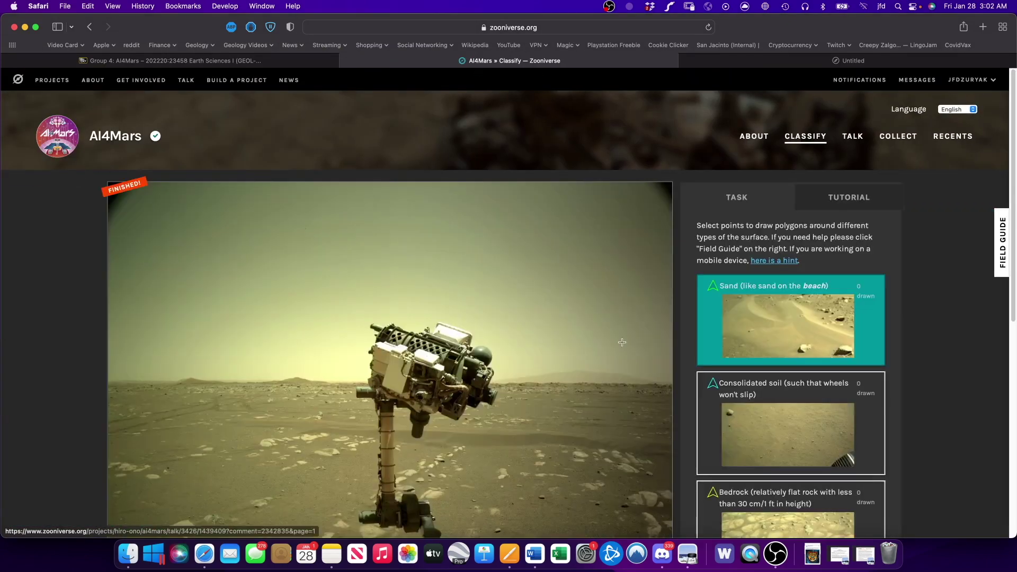
Examine the Mars rover image and compare its terrain with the sand, consolidated soil, bedrock and big rocks examples
scroll(591, 355, down, 5)
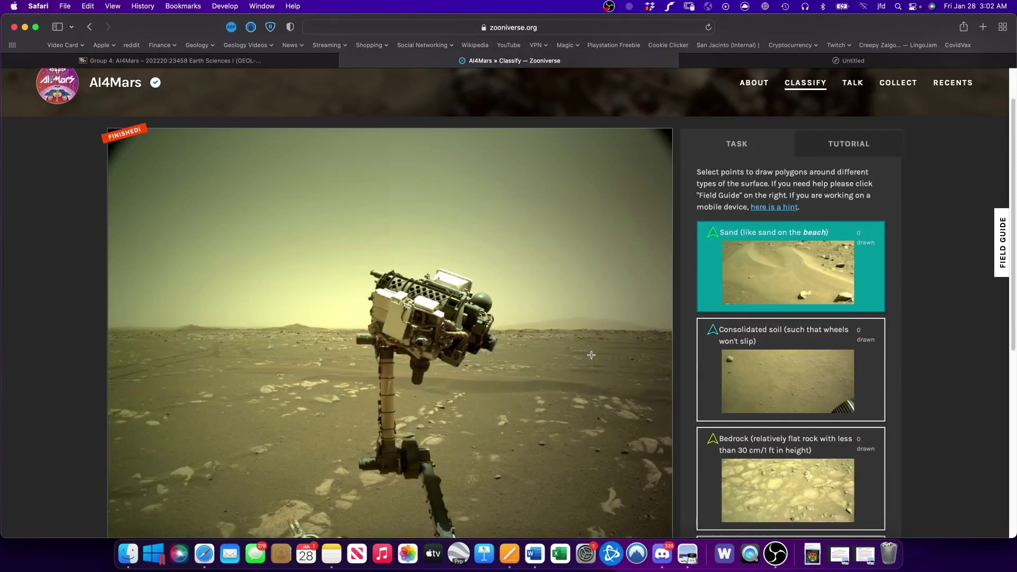
scroll(591, 355, up, 1)
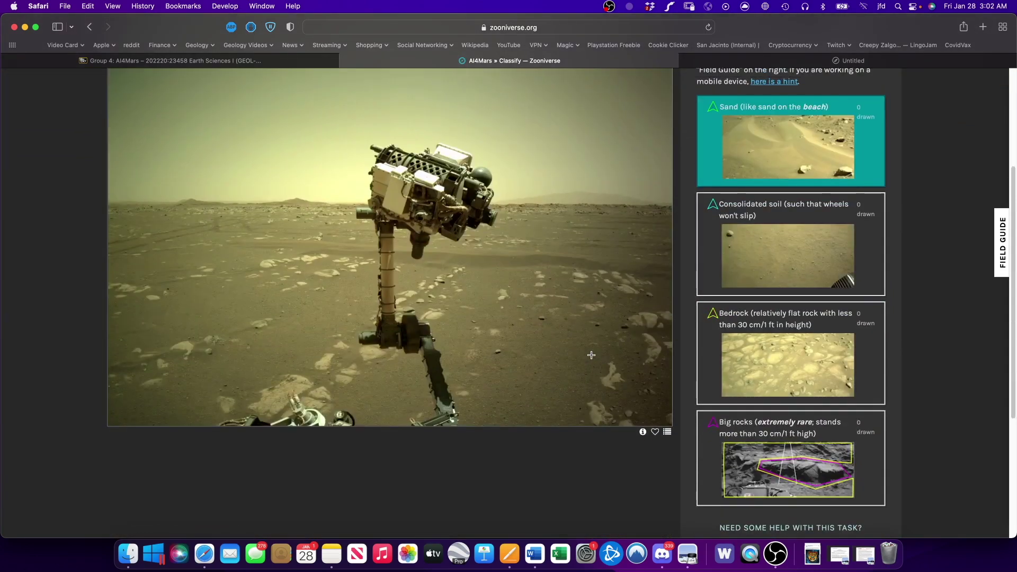
scroll(591, 355, up, 2)
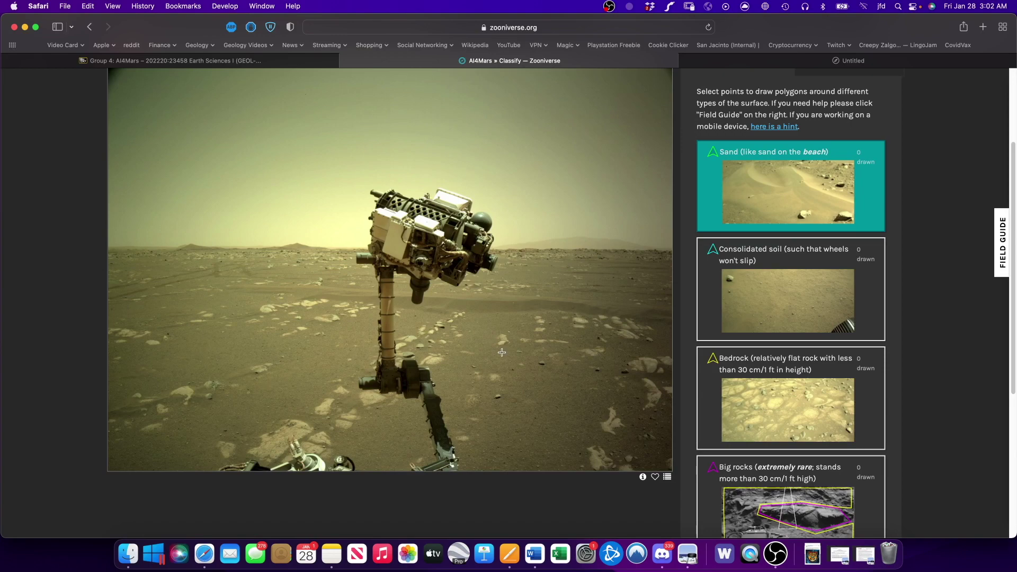
scroll(476, 406, up, 4)
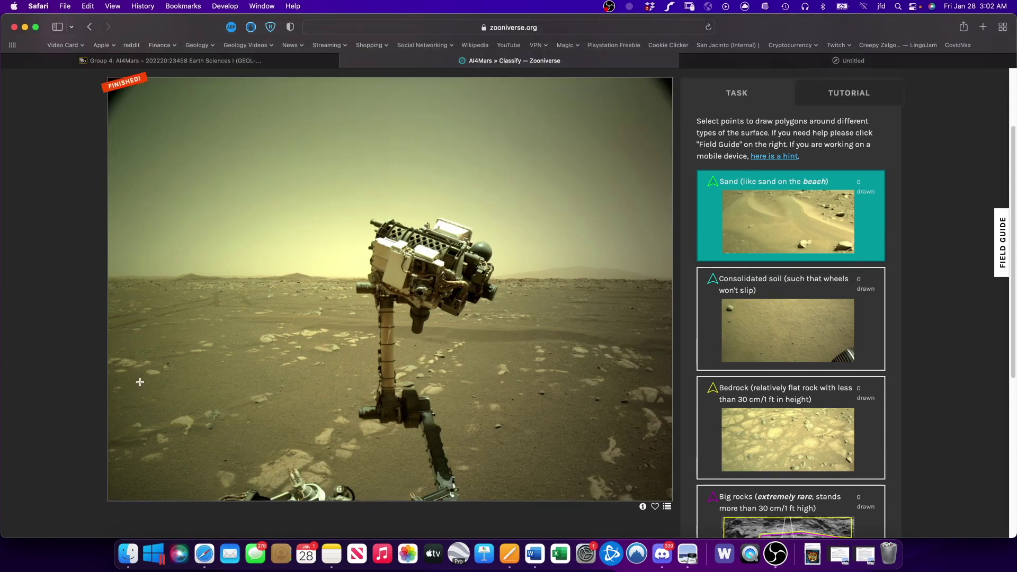
scroll(159, 376, up, 3)
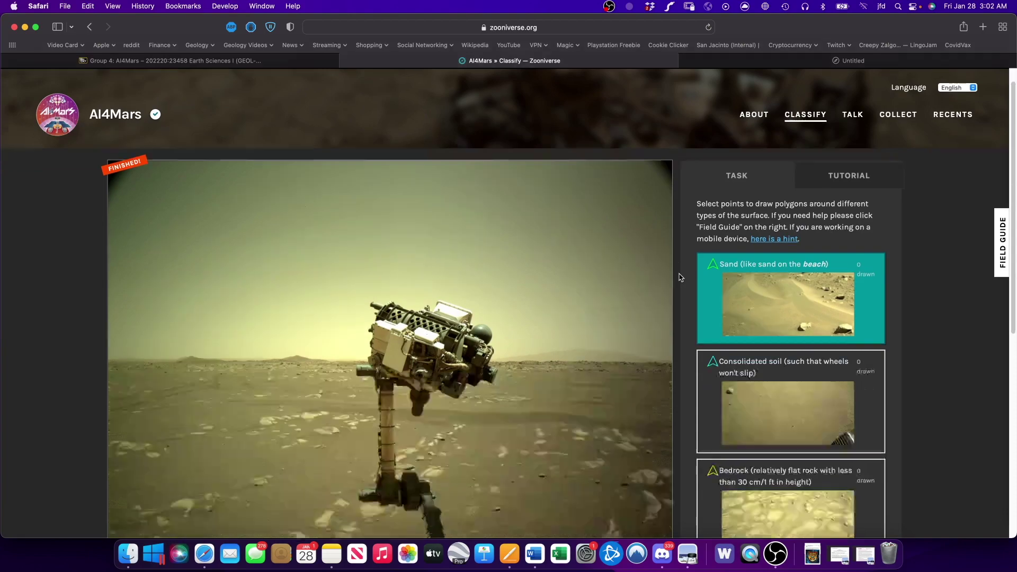
scroll(506, 316, down, 4)
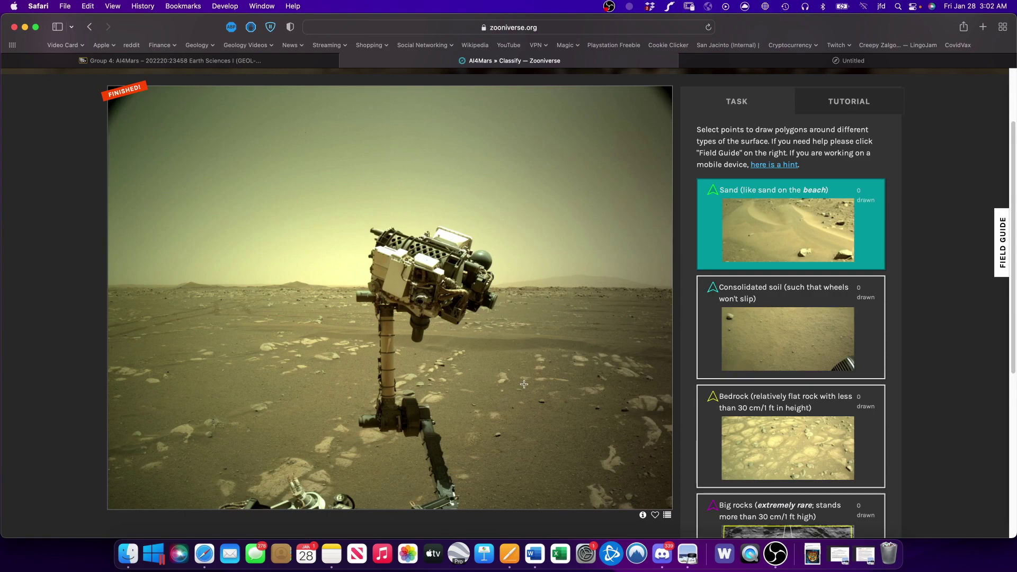
scroll(629, 401, down, 4)
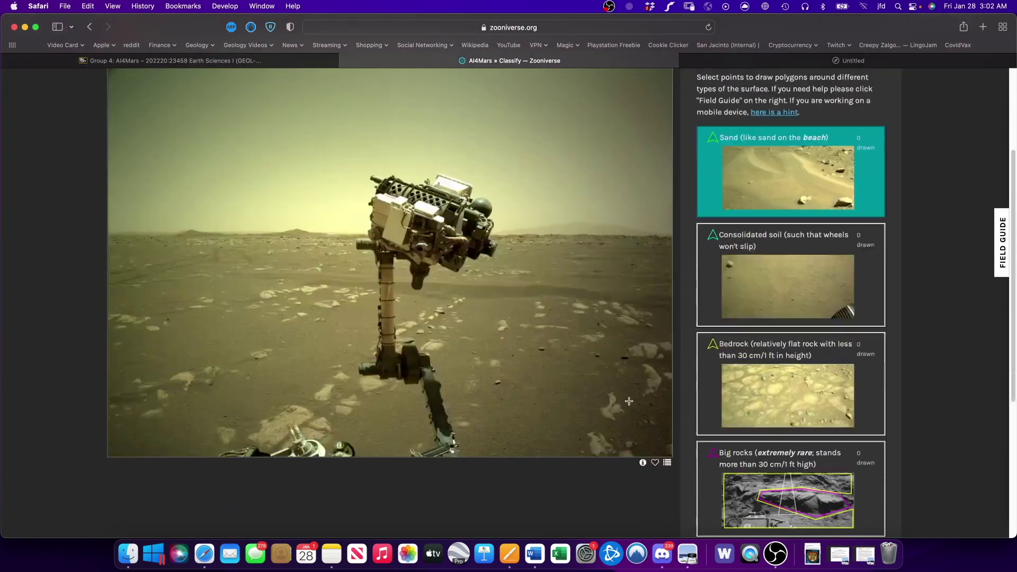
scroll(620, 393, up, 1)
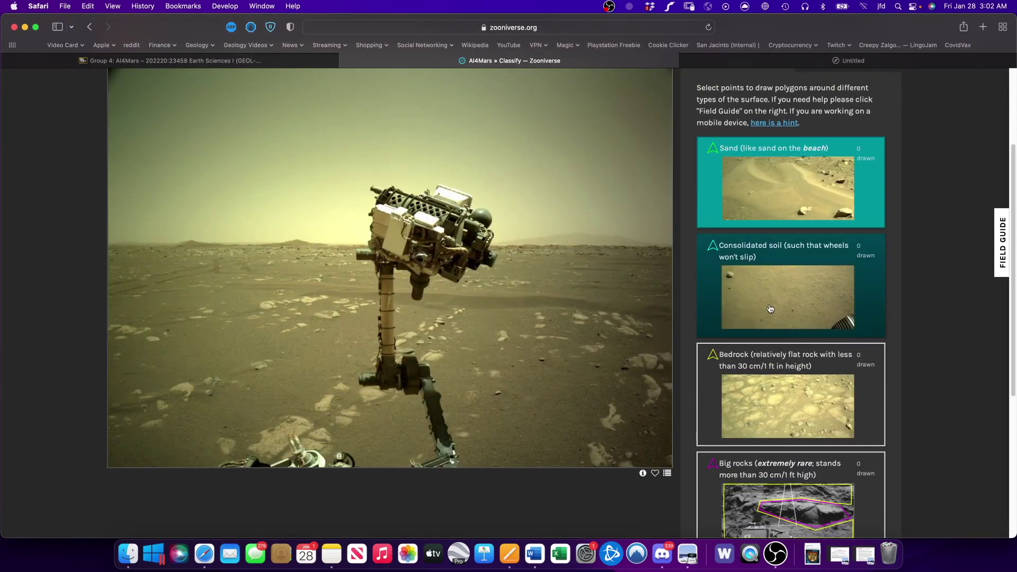
scroll(769, 309, down, 6)
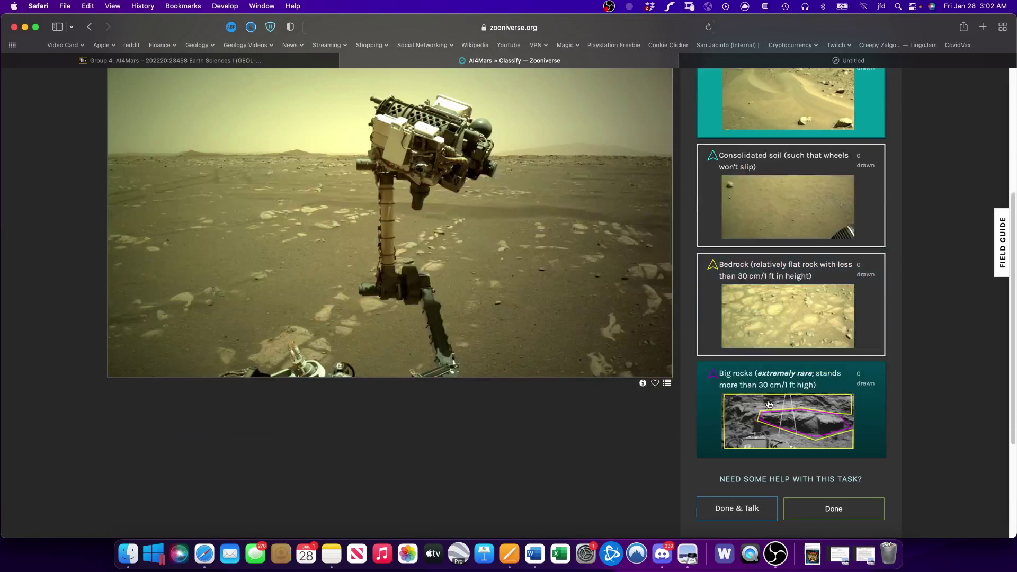
scroll(769, 403, down, 1)
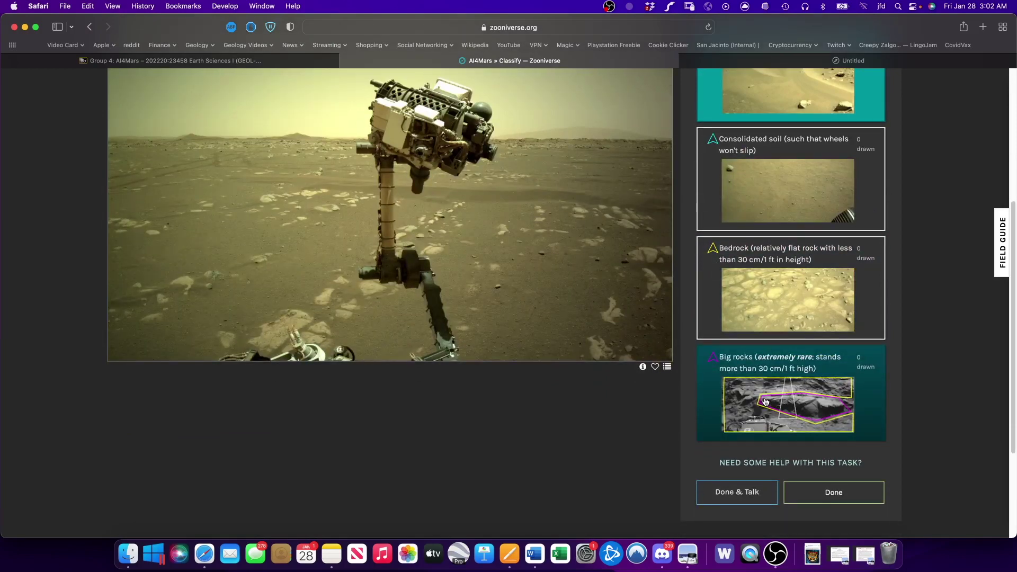
scroll(766, 376, up, 3)
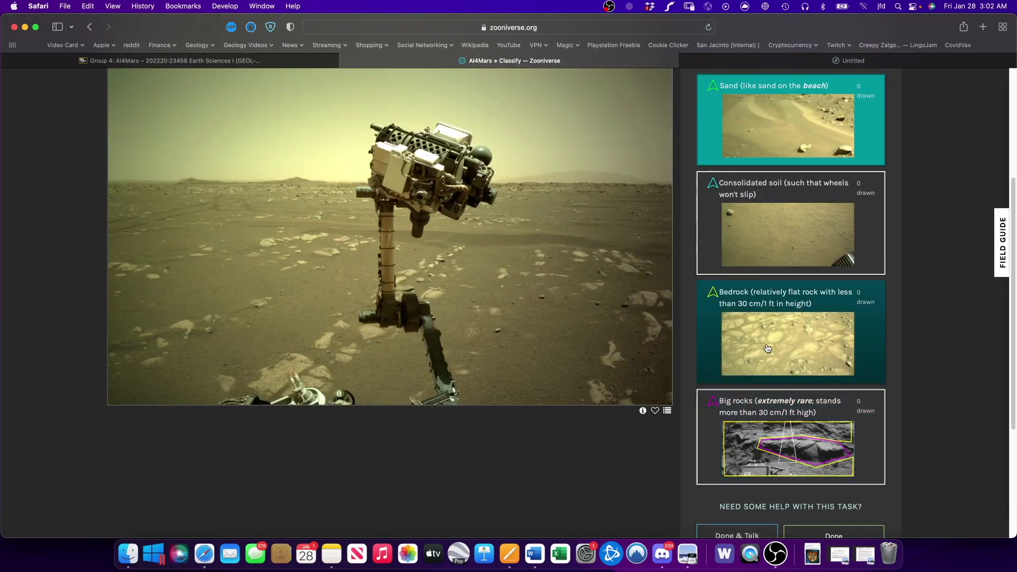
scroll(768, 348, up, 2)
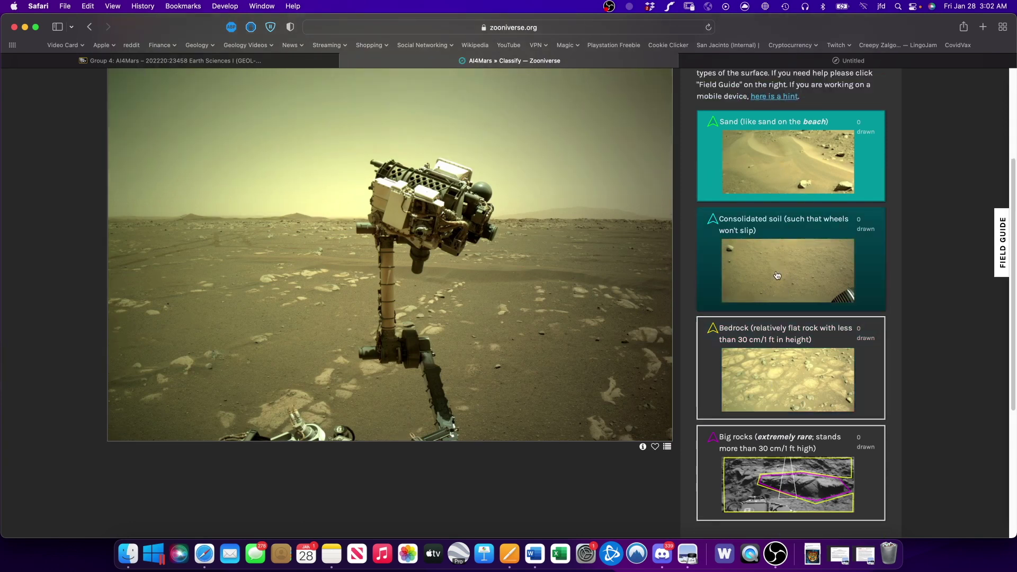
Choose the Bedrock terrain class and start a polygon, placing its point by the large pale rock near the rover hardware
click(768, 367)
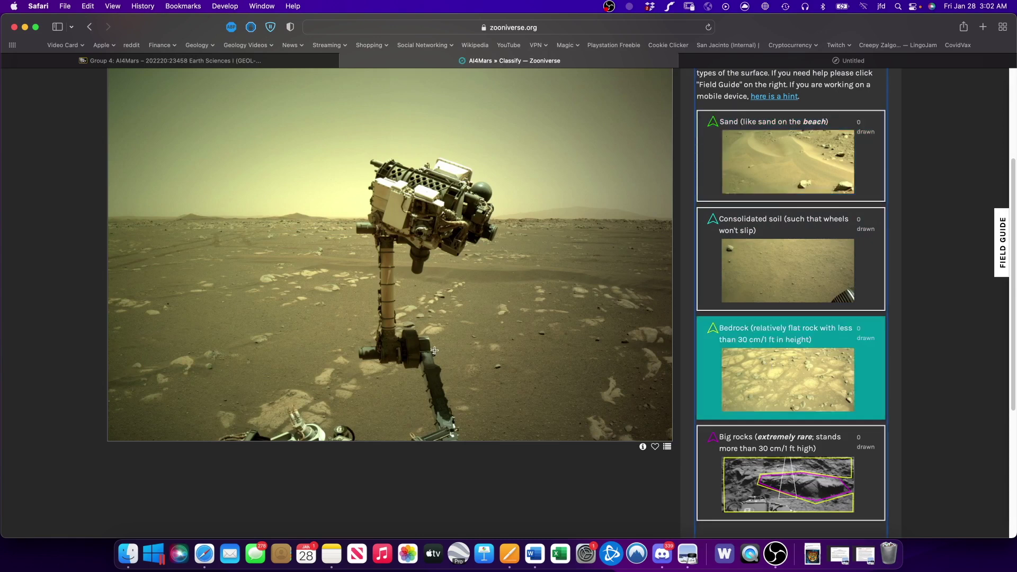
click(440, 293)
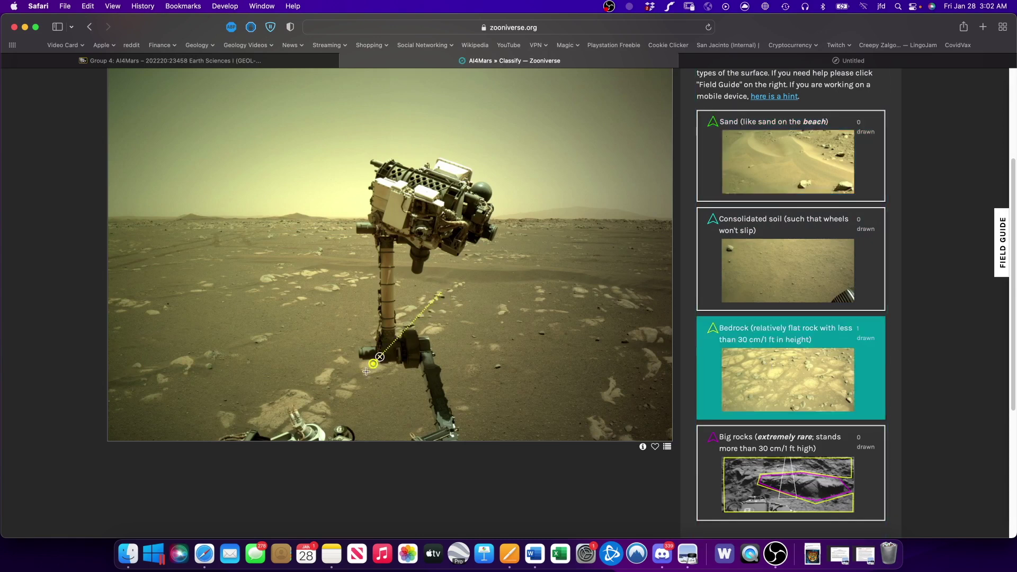
drag(369, 376, 313, 417)
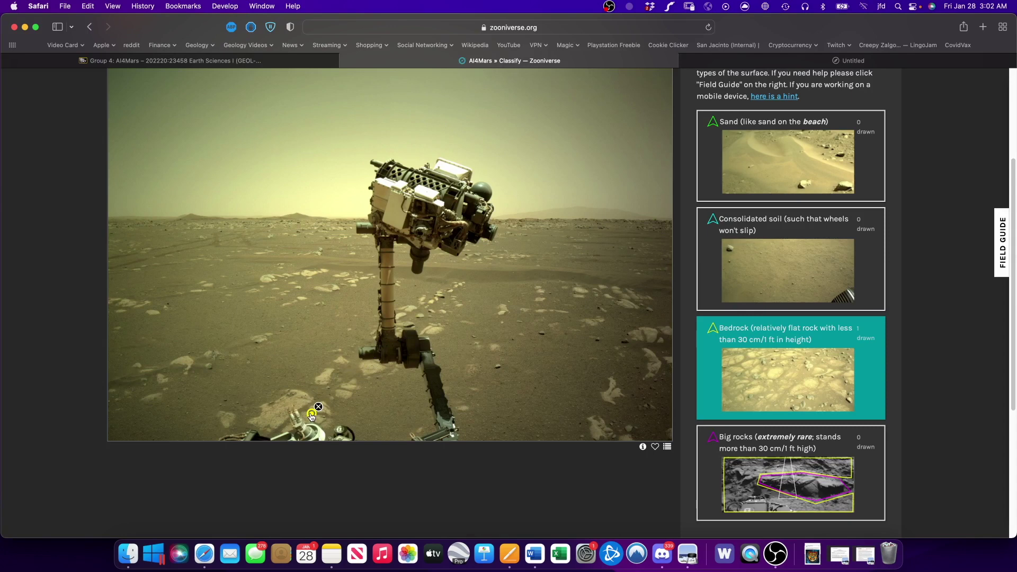
Complete a Bedrock polygon around the diagonal band of rocks running from the rover's deck to behind the robotic arm
click(274, 410)
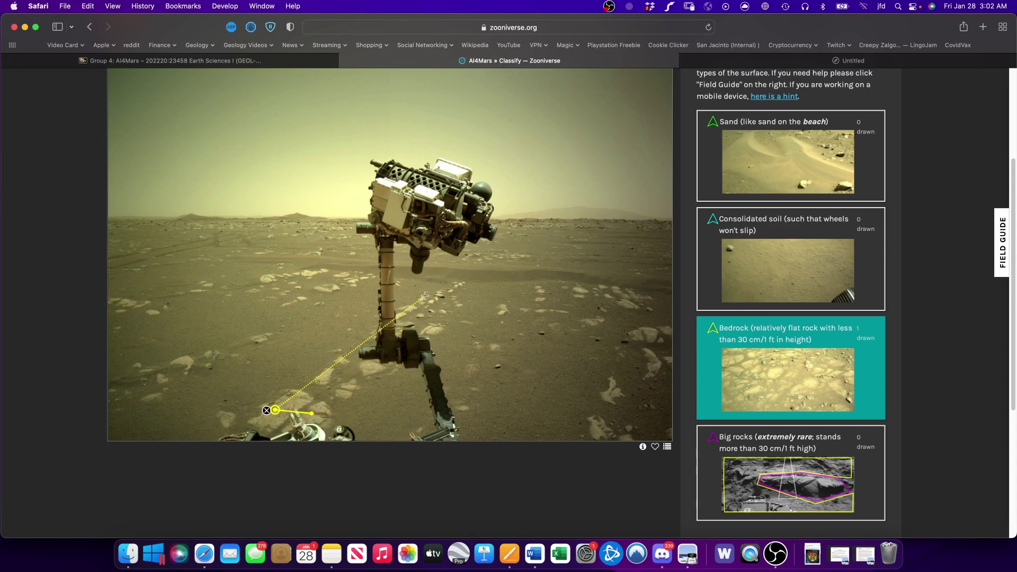
click(441, 285)
click(460, 303)
click(433, 332)
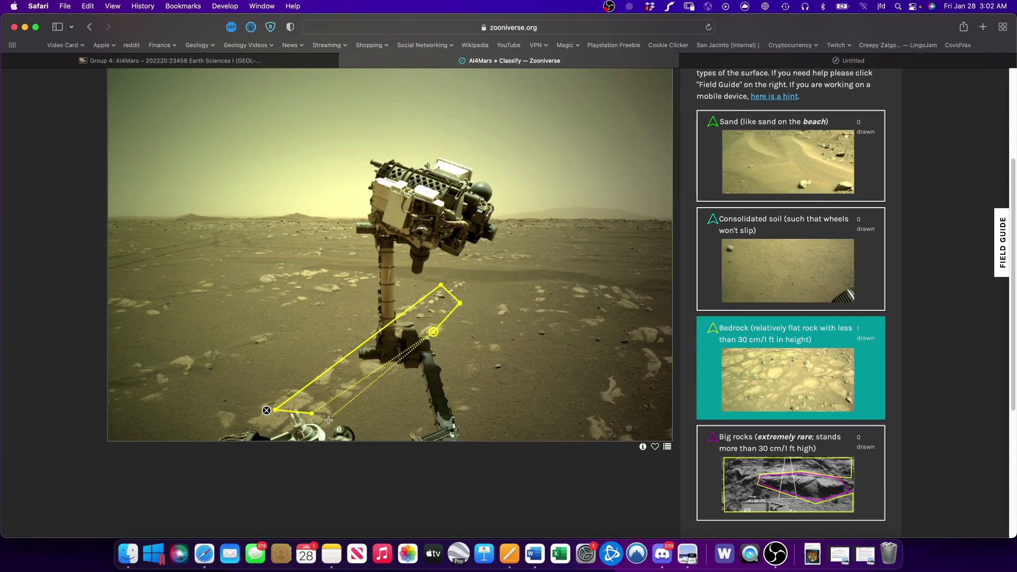
click(313, 413)
scroll(640, 329, up, 3)
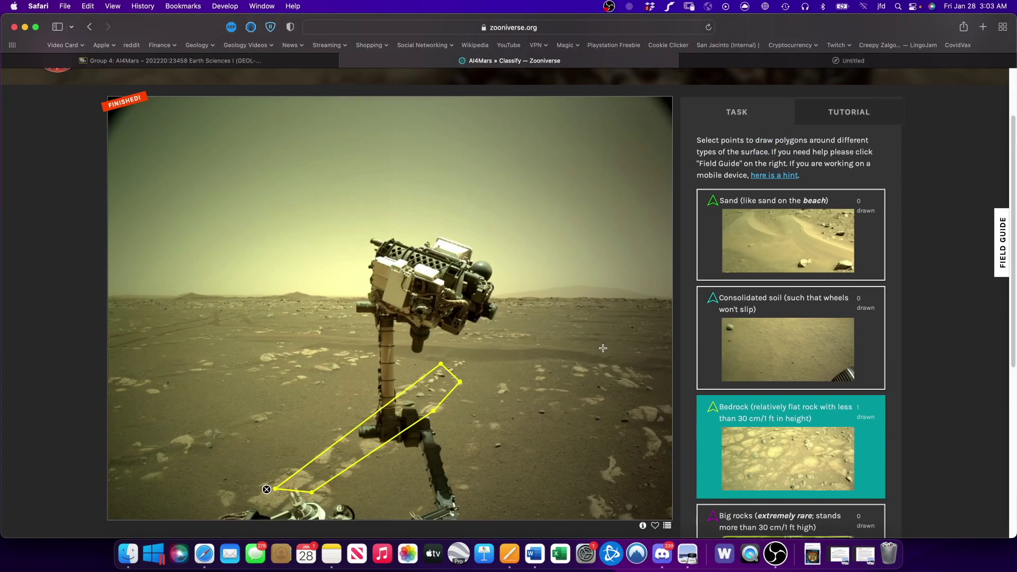
Draw a Bedrock polygon around the flat rock at the photo's right edge, just below the far rock band
scroll(603, 348, down, 2)
click(636, 356)
click(620, 365)
click(654, 372)
click(668, 372)
click(670, 357)
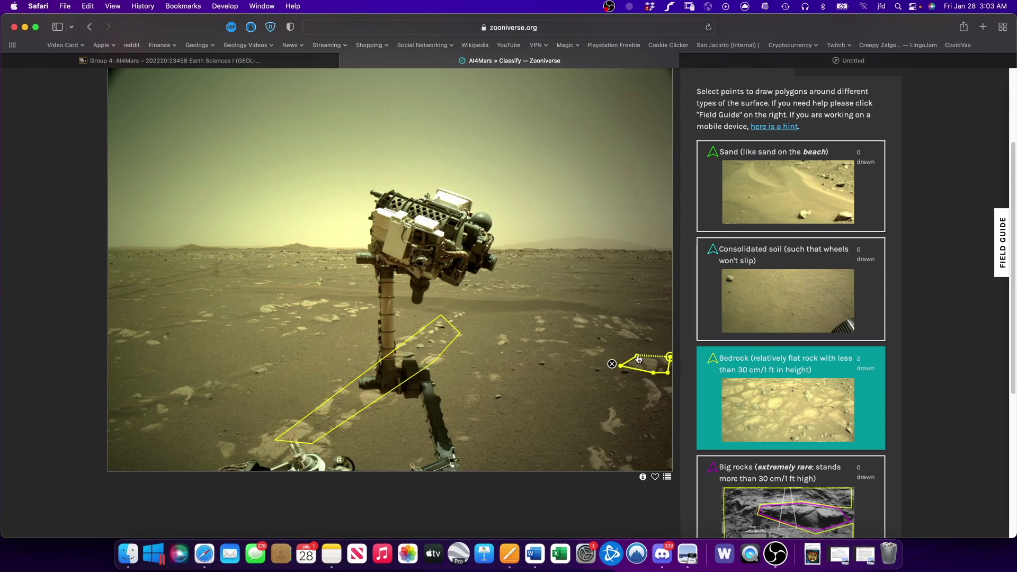
Outline the next rock down along the photo's right edge as a separate Bedrock polygon
click(642, 380)
click(644, 411)
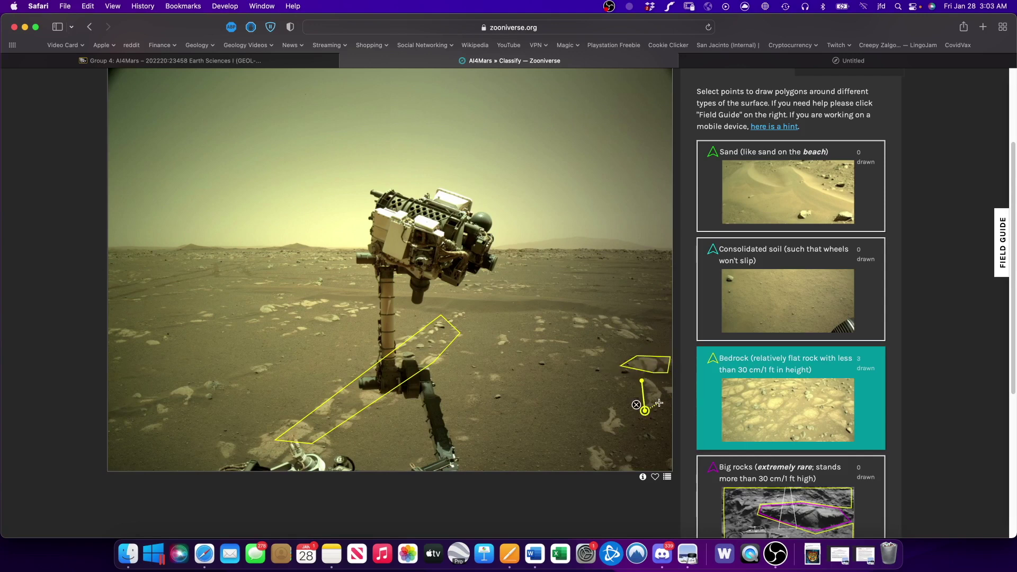
click(671, 395)
click(670, 379)
click(643, 381)
Draw a triangular Bedrock polygon around the rocks near the photo's lower-right corner
click(611, 407)
click(581, 468)
click(643, 470)
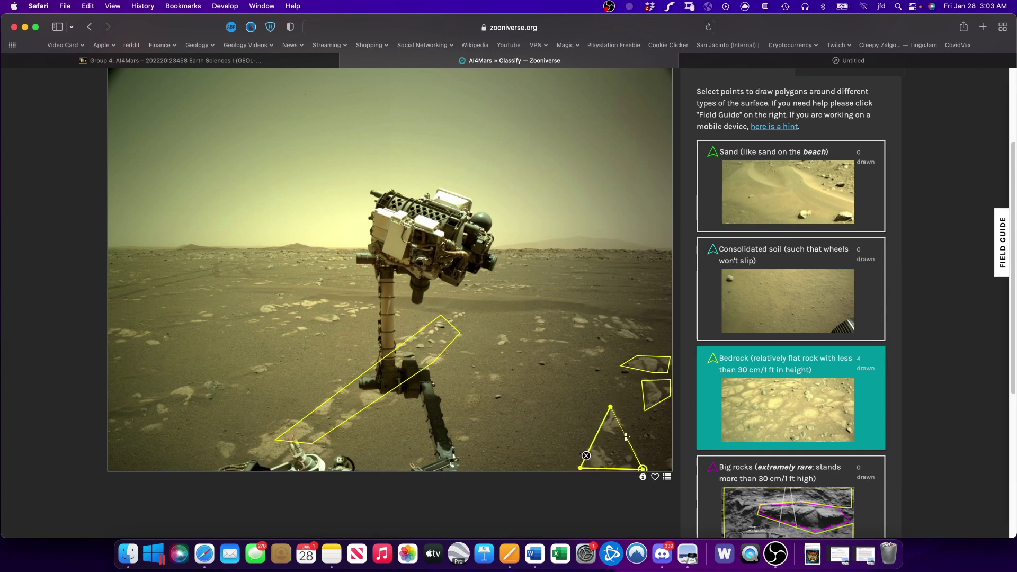
click(611, 406)
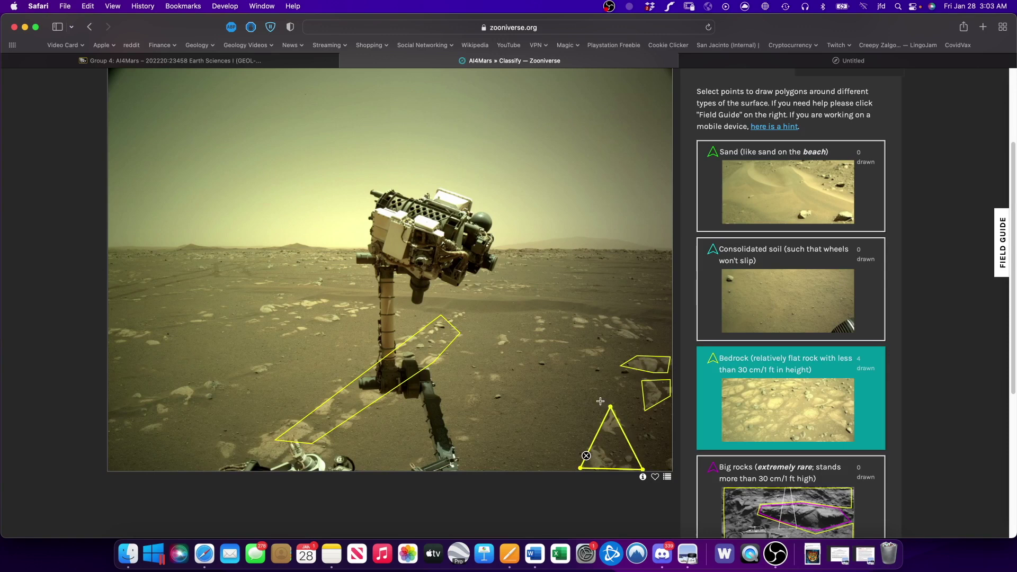
Outline the long band of rocks in the right middle distance as a Bedrock polygon
click(536, 315)
click(580, 315)
click(624, 316)
click(649, 320)
click(654, 339)
click(650, 347)
click(619, 345)
click(611, 336)
click(585, 329)
click(565, 327)
click(540, 323)
Draw a narrow, upright Bedrock polygon around the strip of rocks just right of the robotic arm
click(496, 335)
click(493, 349)
click(472, 378)
click(458, 417)
click(457, 436)
click(474, 444)
click(478, 439)
click(489, 414)
click(500, 375)
click(505, 340)
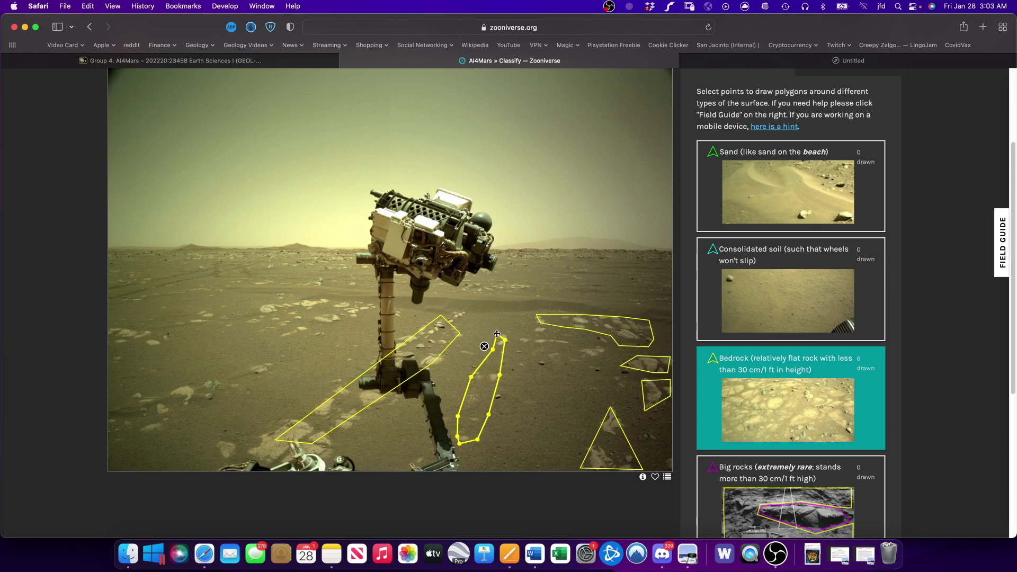
Outline the thin strip of rocks just below the right middle-distance band as a Bedrock polygon
click(522, 337)
click(557, 340)
click(602, 346)
click(609, 354)
click(590, 356)
click(575, 353)
click(553, 349)
click(534, 343)
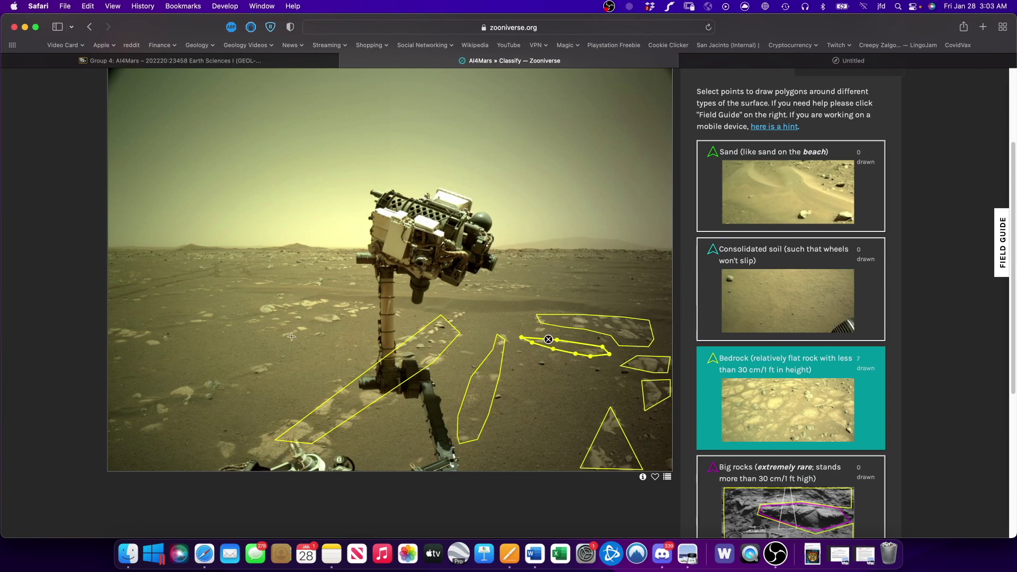
Draw a Bedrock polygon around the cluster of rocks left of the robotic arm, in the middle distance
click(336, 323)
click(369, 308)
click(373, 301)
click(347, 297)
click(331, 295)
click(319, 295)
click(305, 296)
click(287, 298)
click(273, 303)
click(267, 304)
click(265, 307)
Add a small triangular Bedrock polygon at the left end of the rock cluster left of the arm
click(260, 312)
mouse_move(268, 314)
mouse_down()
mouse_move(286, 316)
mouse_move(280, 321)
mouse_up()
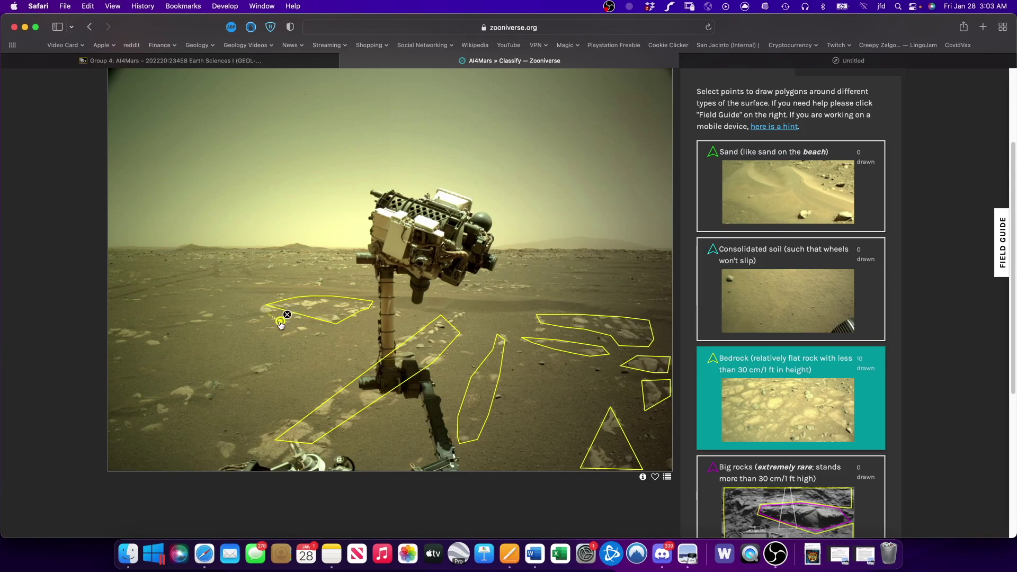
click(265, 304)
click(255, 312)
click(280, 321)
Outline the rocks at the photo's left edge in the middle distance as a Bedrock polygon
click(110, 324)
click(138, 330)
click(160, 338)
click(163, 342)
click(143, 346)
click(122, 345)
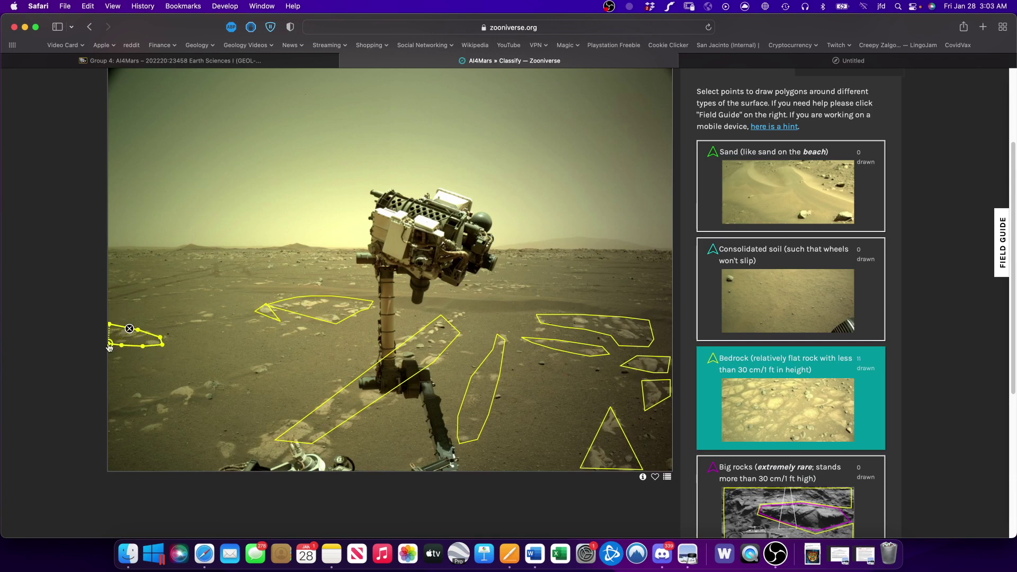
click(109, 324)
Draw a thin Bedrock polygon along the upper side of the diagonal rock band at the left foreground edge
click(110, 414)
click(135, 390)
click(178, 383)
click(188, 382)
click(204, 378)
click(213, 377)
Outline the rest of the left foreground rock band with a second, longer Bedrock polygon directly below the thin one
click(256, 364)
click(278, 362)
click(269, 374)
click(250, 384)
click(217, 398)
click(181, 412)
click(144, 434)
click(115, 444)
click(110, 419)
click(168, 398)
click(220, 375)
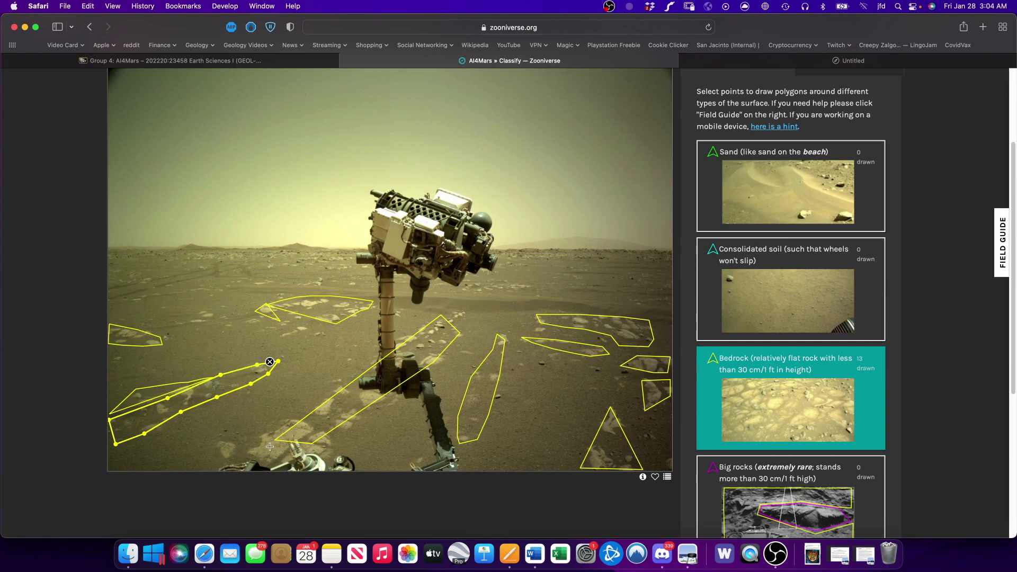
Draw a Bedrock polygon around the rocks beside the rover's deck, overlapping the near end of the diagonal band
click(292, 418)
click(247, 451)
click(287, 466)
click(315, 464)
click(330, 448)
click(335, 435)
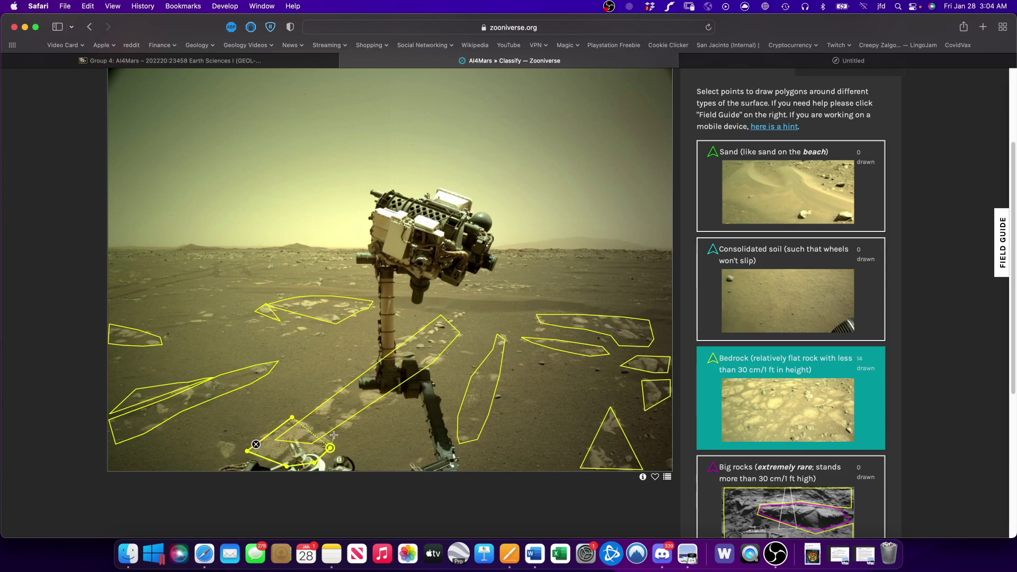
click(292, 418)
Outline the small isolated rock left of the rover's deck as a Bedrock polygon
click(222, 438)
click(238, 443)
click(230, 457)
click(220, 459)
click(222, 438)
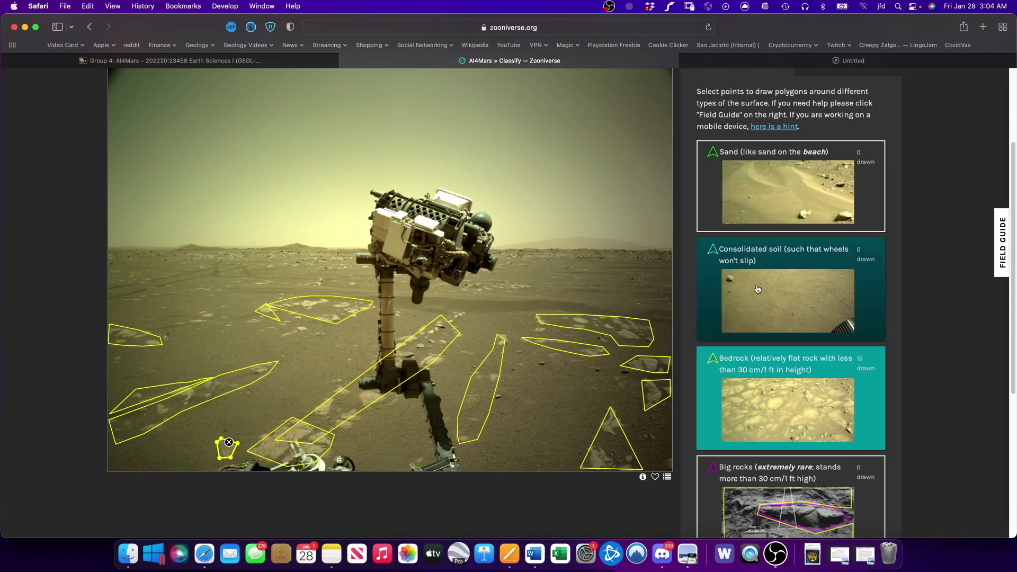
Draw a Consolidated soil polygon over the open right foreground, between the narrow upright bedrock strip and the right-hand rocks
click(789, 279)
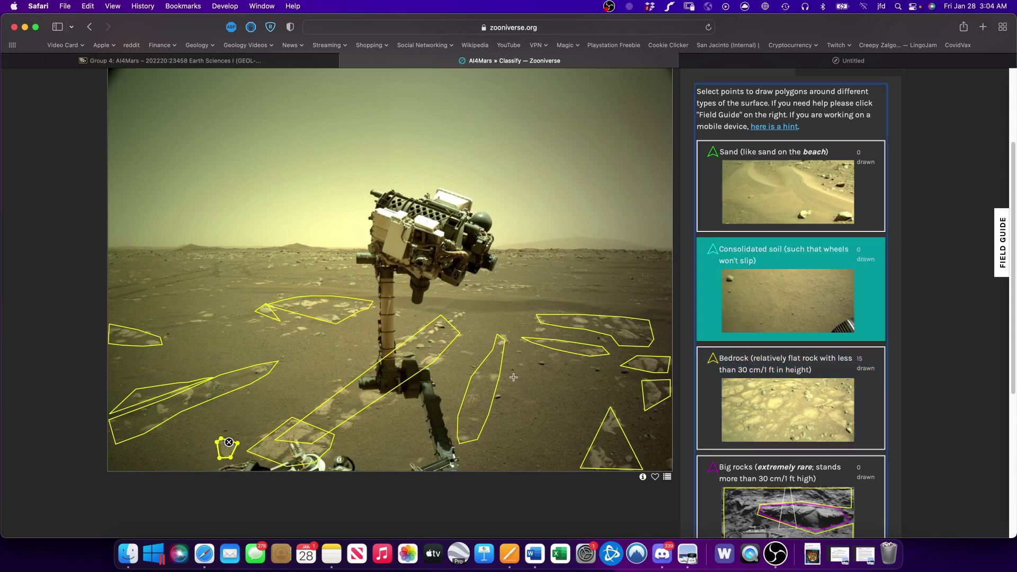
click(507, 341)
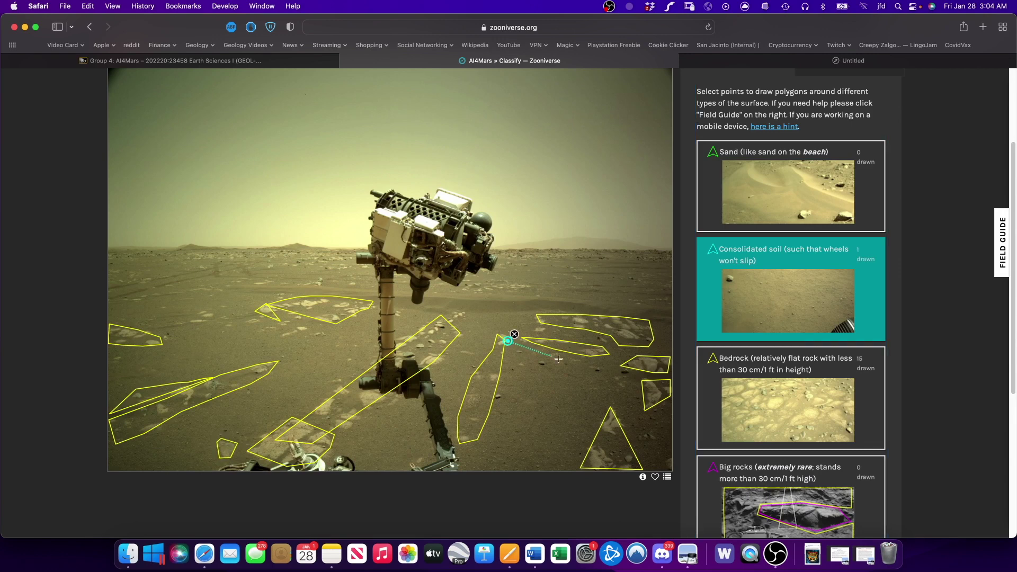
click(635, 382)
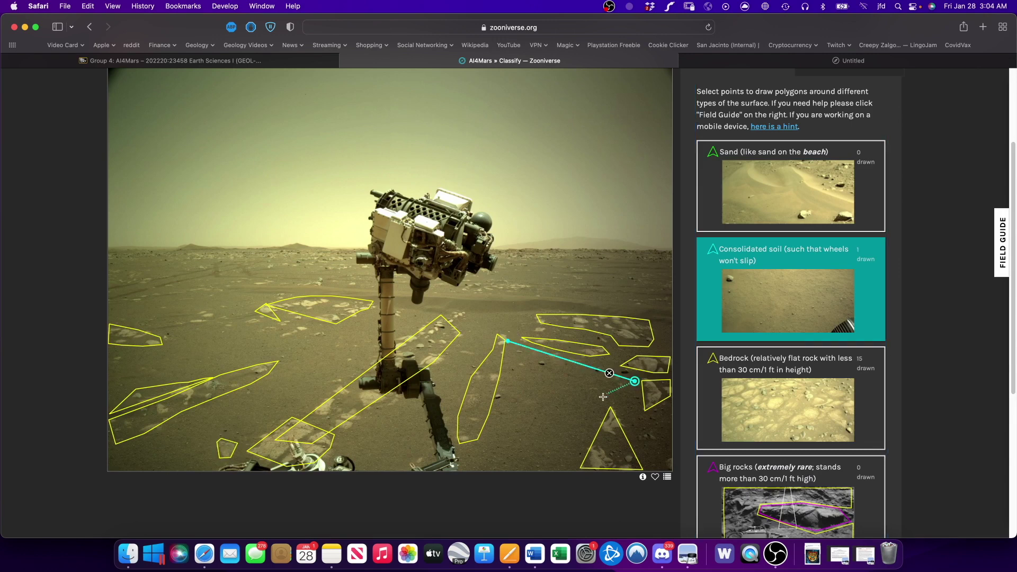
click(568, 467)
click(466, 470)
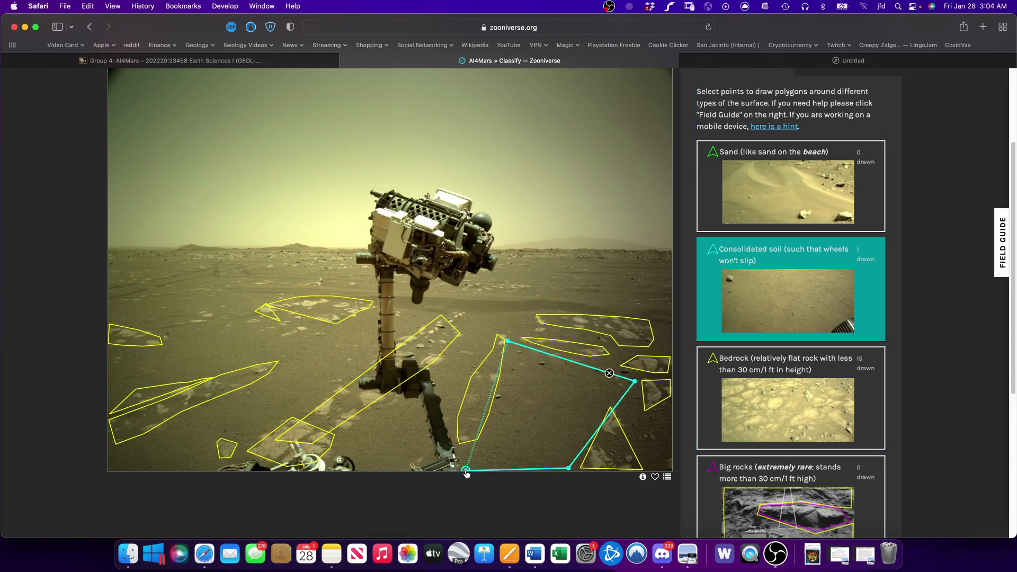
click(503, 371)
Outline the soil around the arm's base as Consolidated soil, between the diagonal bedrock band and the narrow upright strip
click(461, 333)
click(495, 335)
click(472, 378)
click(456, 407)
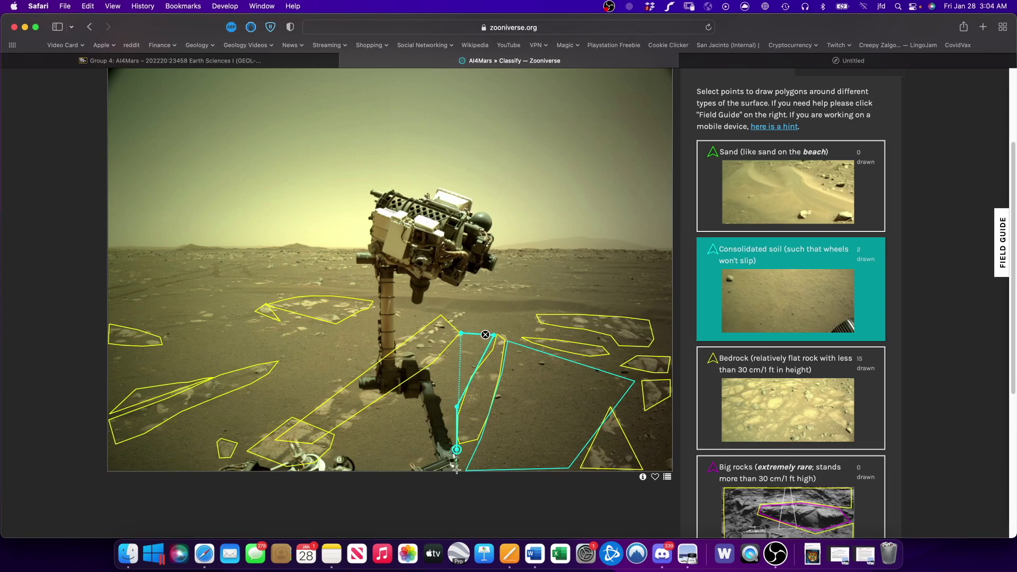
click(476, 446)
click(461, 470)
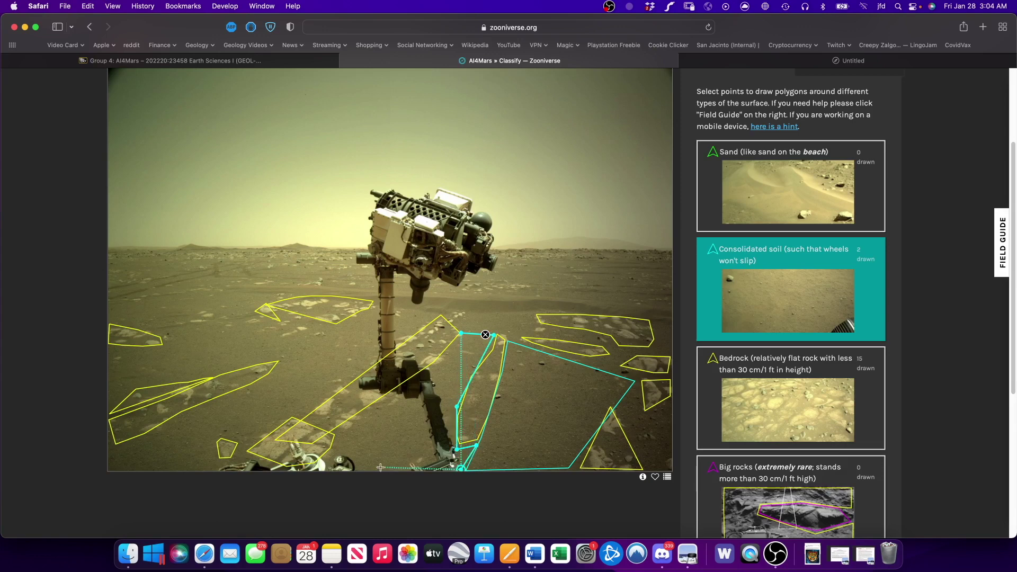
click(317, 469)
click(337, 430)
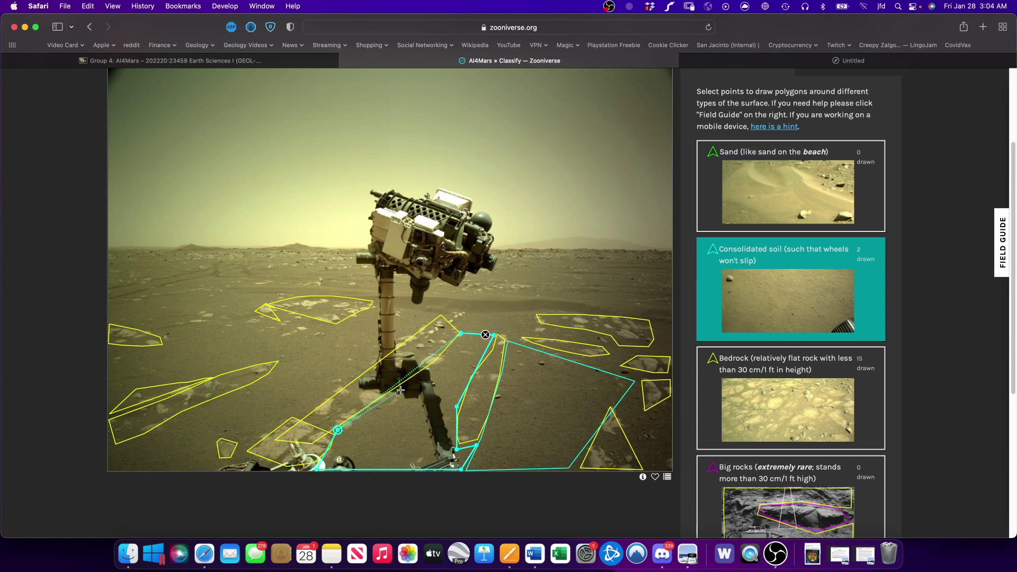
click(436, 361)
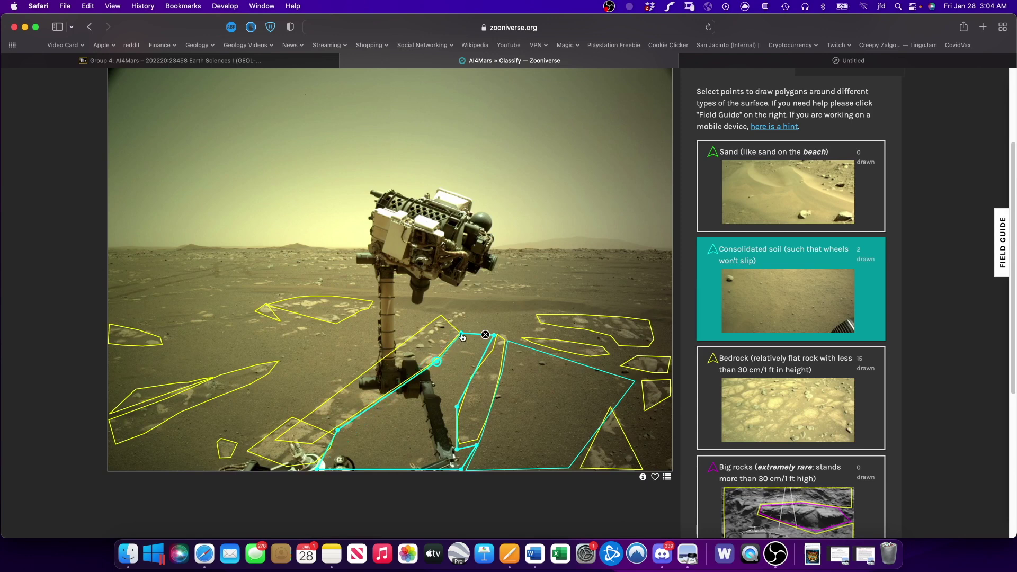
Draw a Consolidated soil polygon over the ground left of the diagonal bedrock band, from behind the arm to the left foreground
click(335, 327)
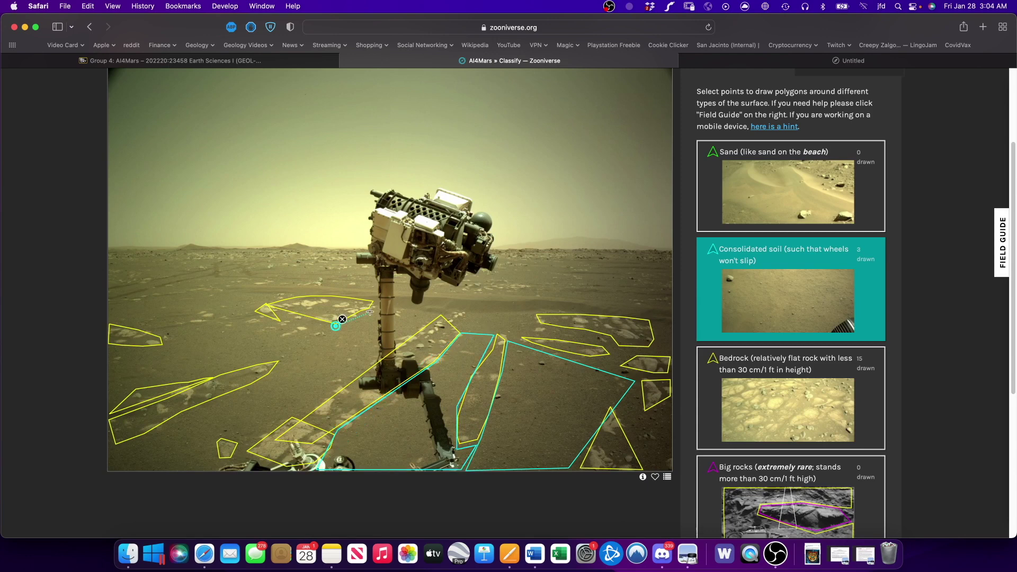
click(375, 303)
click(441, 314)
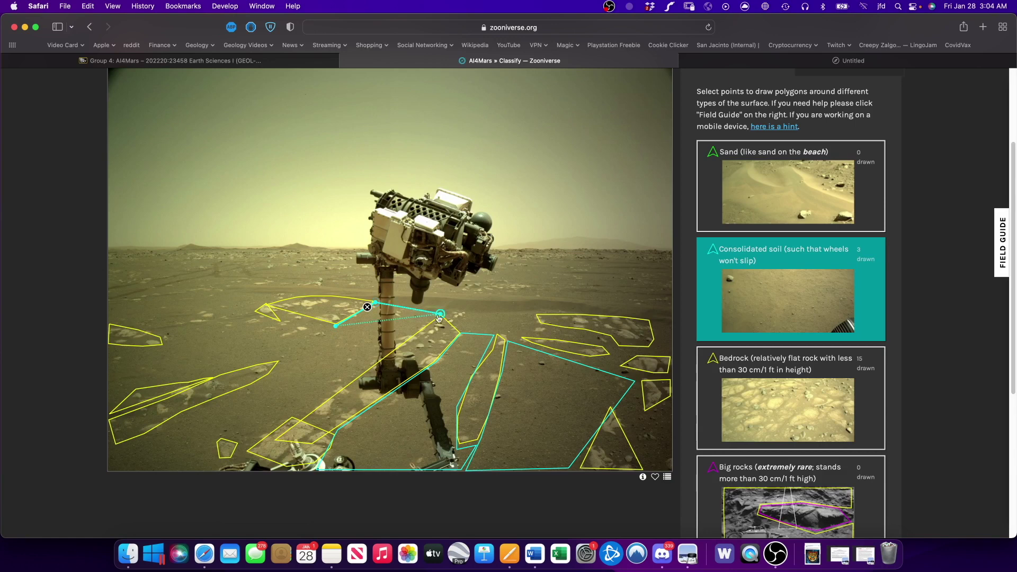
click(303, 418)
click(290, 414)
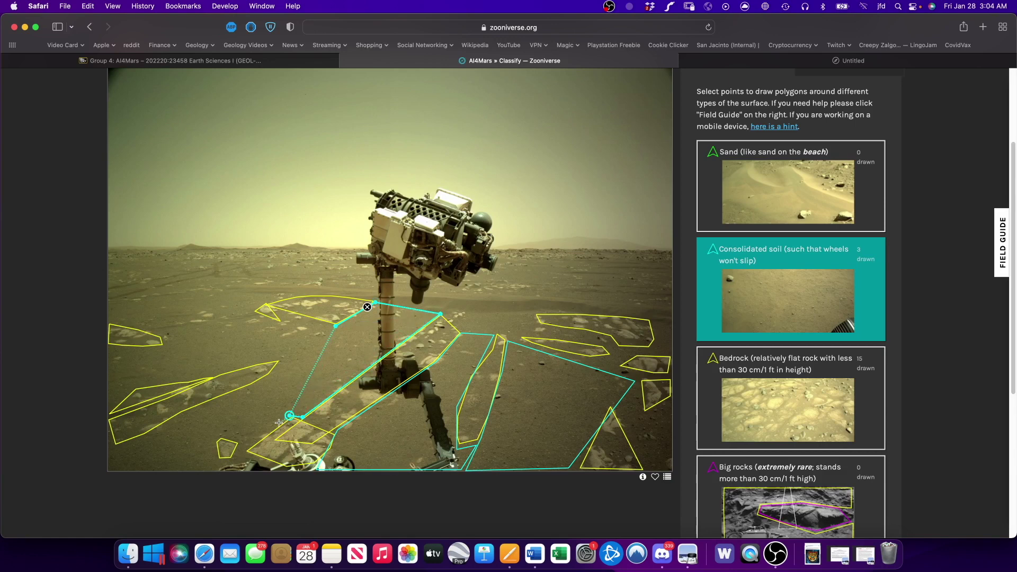
click(245, 449)
click(222, 435)
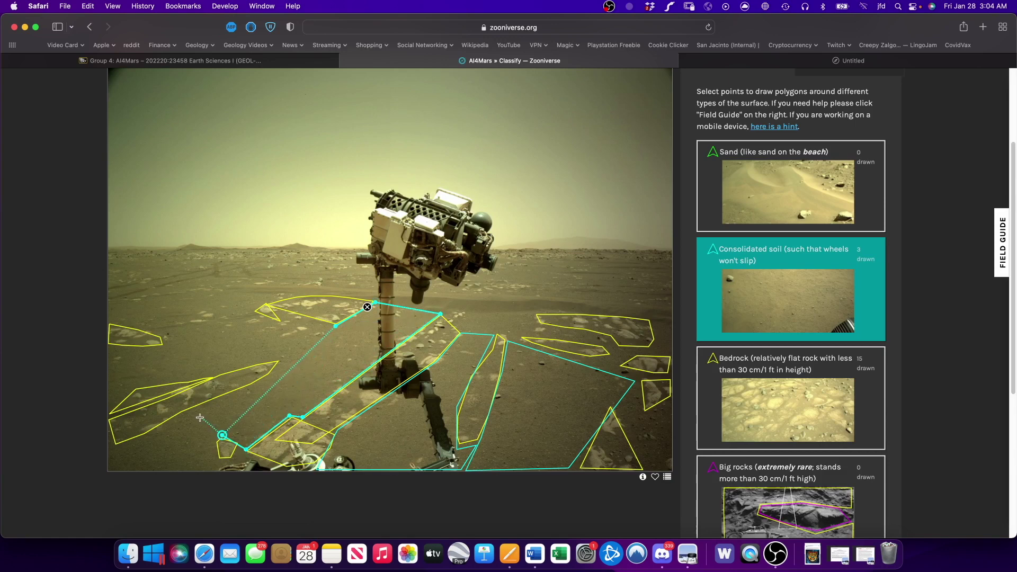
click(187, 413)
click(271, 376)
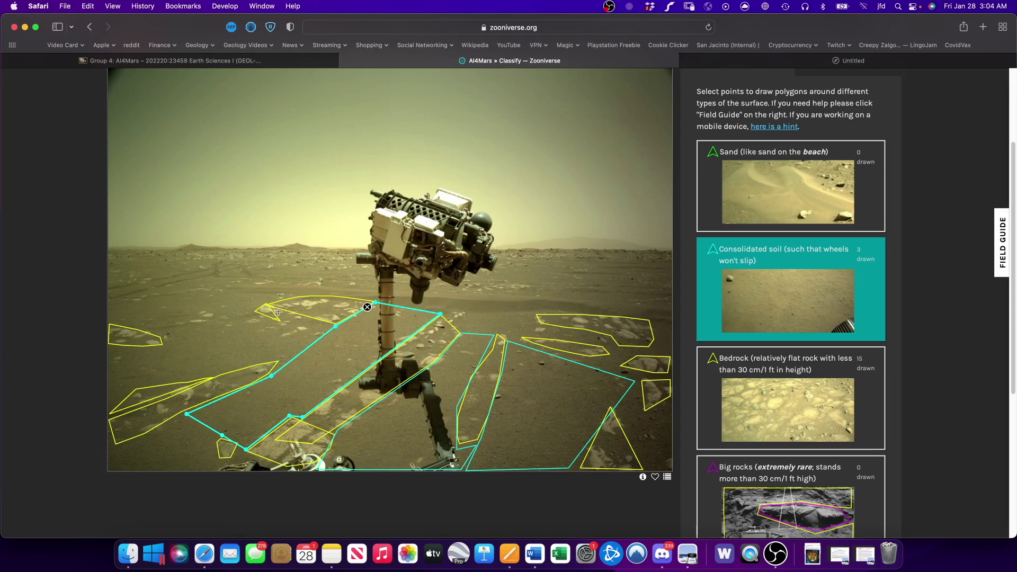
Outline the left middle-distance ground as Consolidated soil, routing the polygon around the left-edge bedrock and above the left foreground band
click(109, 282)
click(253, 311)
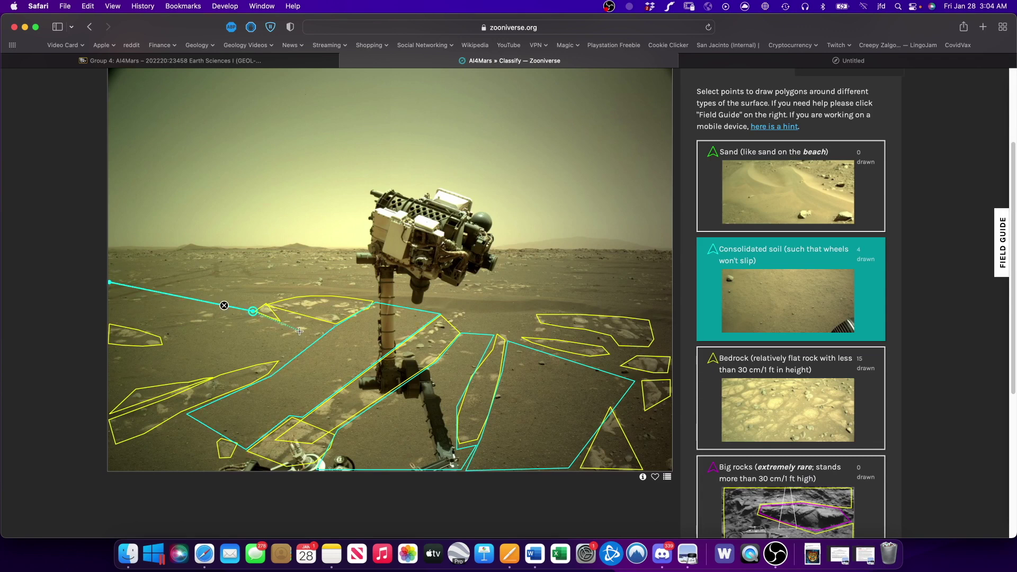
click(293, 330)
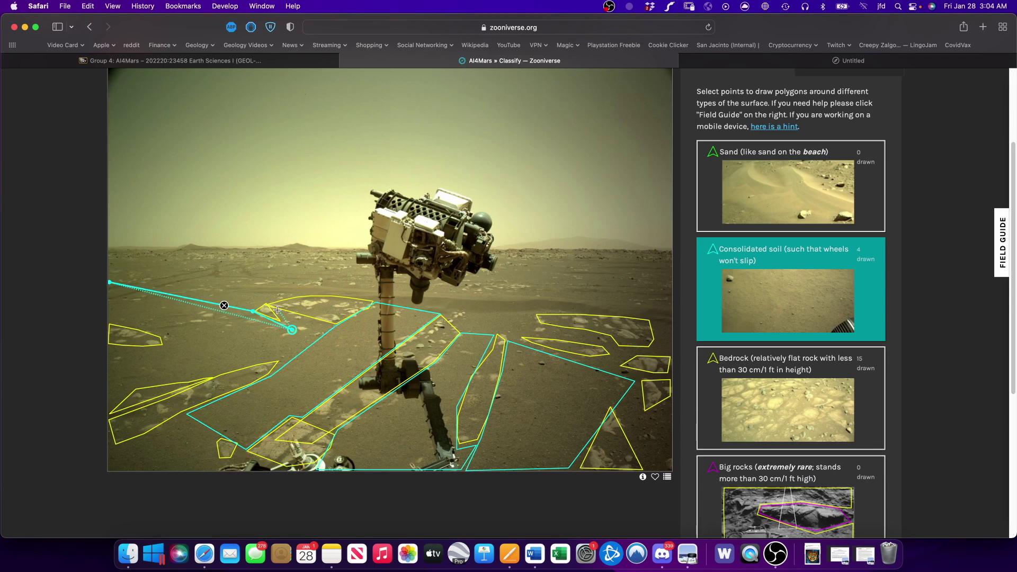
click(326, 327)
click(283, 362)
click(244, 363)
click(206, 375)
click(171, 375)
click(130, 388)
click(114, 404)
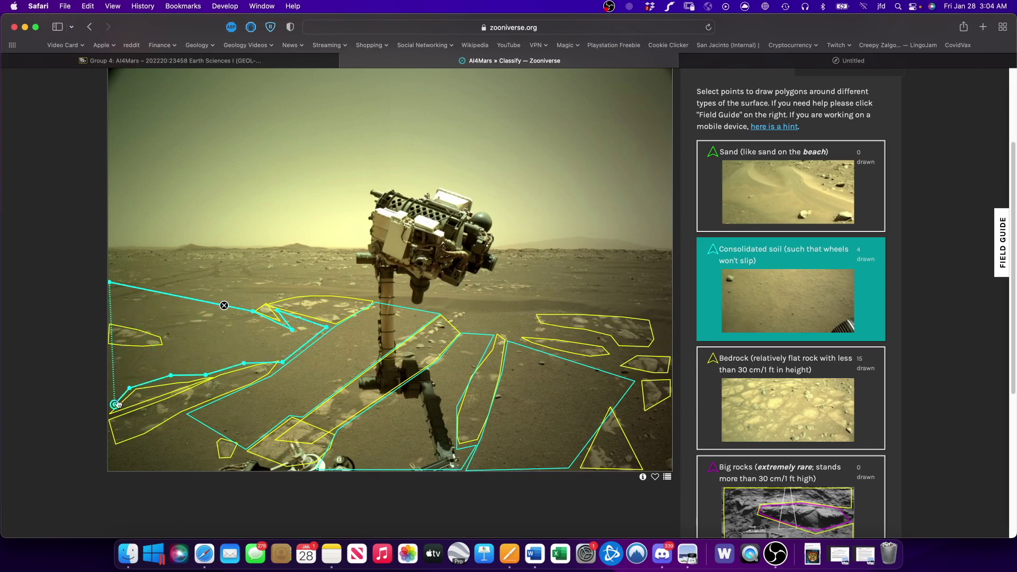
click(114, 349)
click(167, 349)
click(163, 332)
click(112, 318)
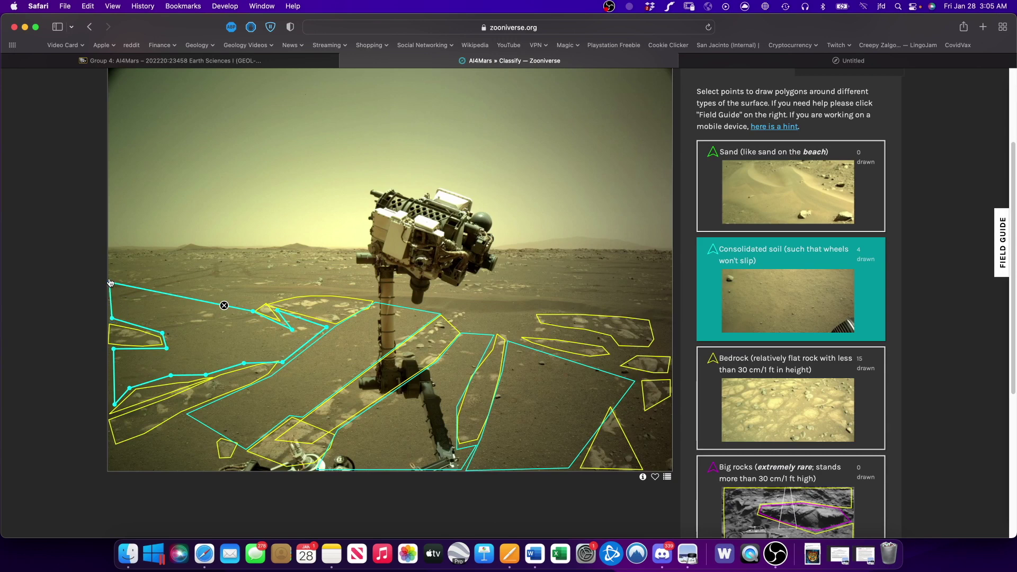
Draw a Consolidated soil polygon over the photo's lower-left corner, below the left foreground bedrock band
click(185, 418)
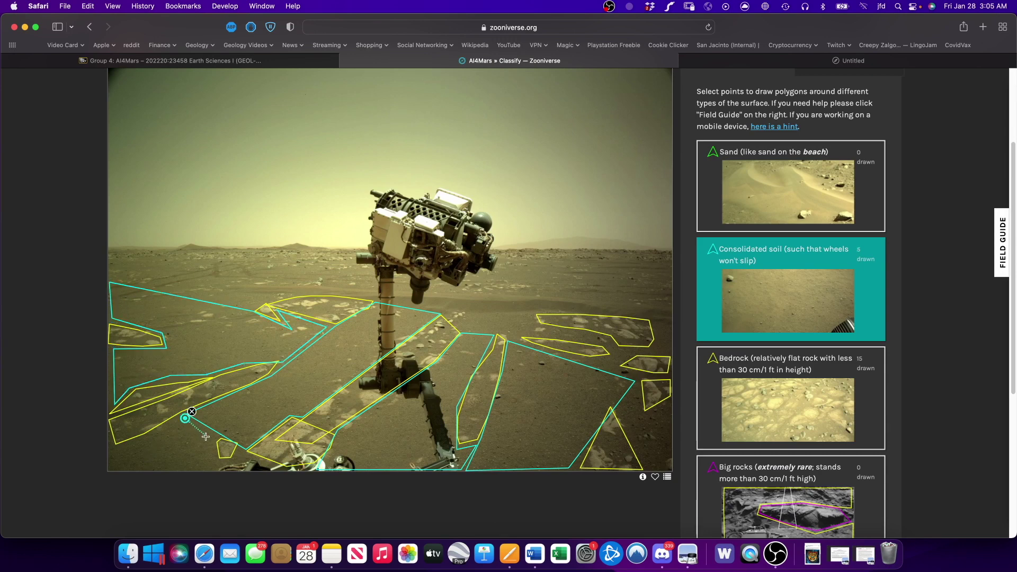
click(214, 434)
click(215, 468)
click(109, 469)
click(112, 448)
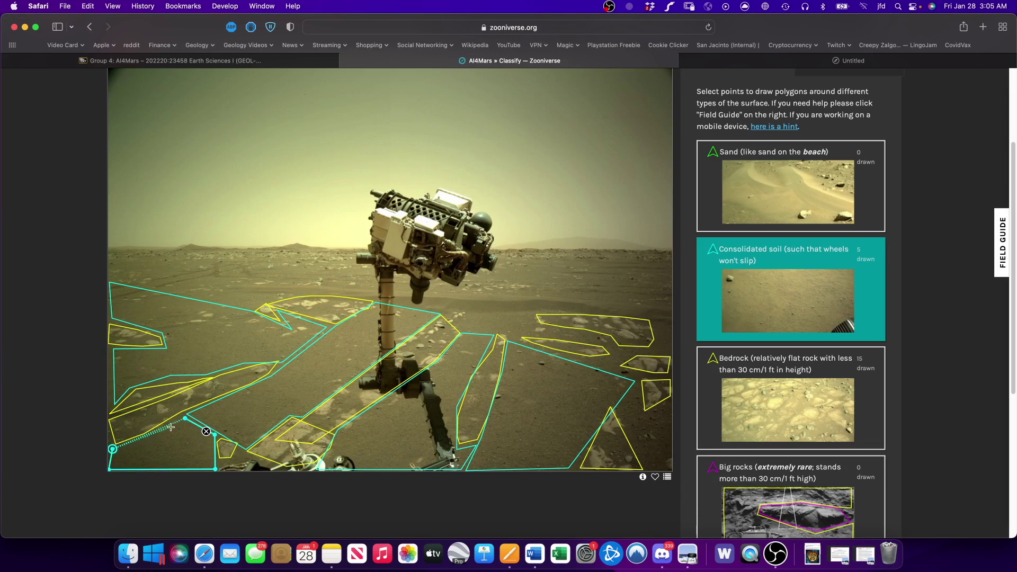
click(185, 418)
Draw a narrow Consolidated soil wedge to the right of the arm, ending at the left end of the upper right bedrock polygon
click(452, 290)
click(532, 296)
click(535, 321)
click(539, 329)
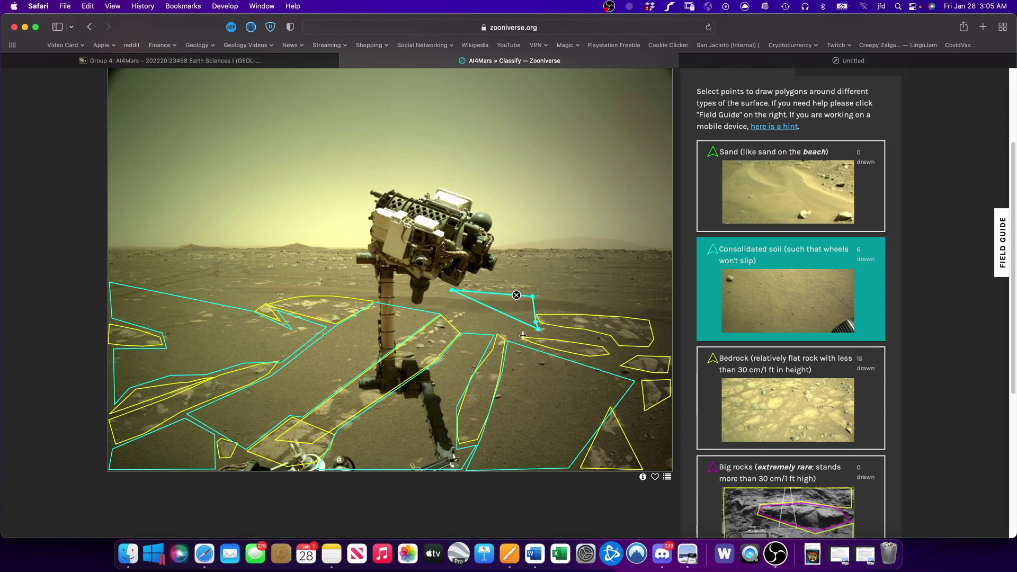
Outline the strip of ground behind the arm as Consolidated soil, from the far-left bedrock's upper edge to the right-hand bedrock polygons
click(537, 335)
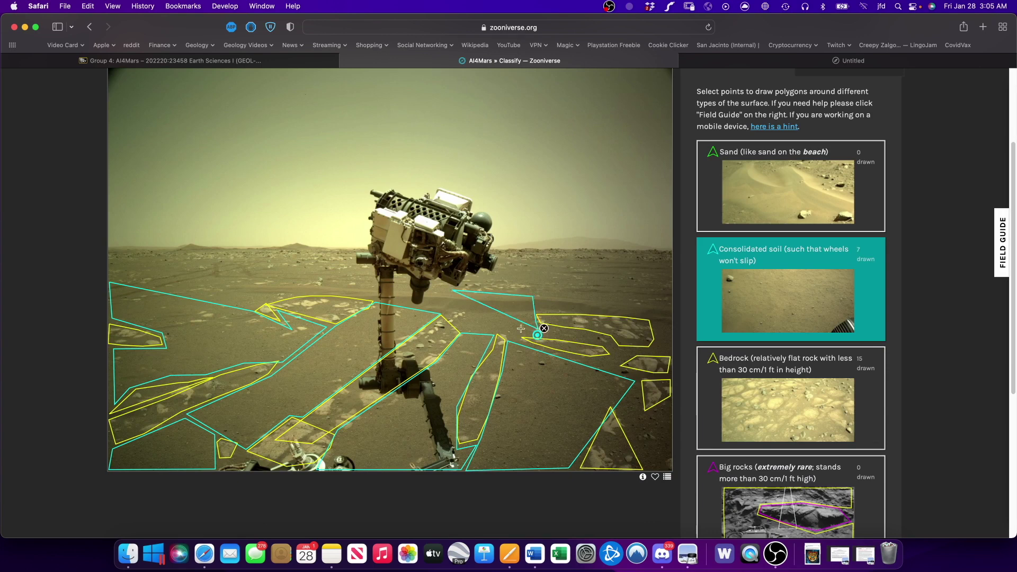
click(451, 291)
click(352, 278)
click(346, 295)
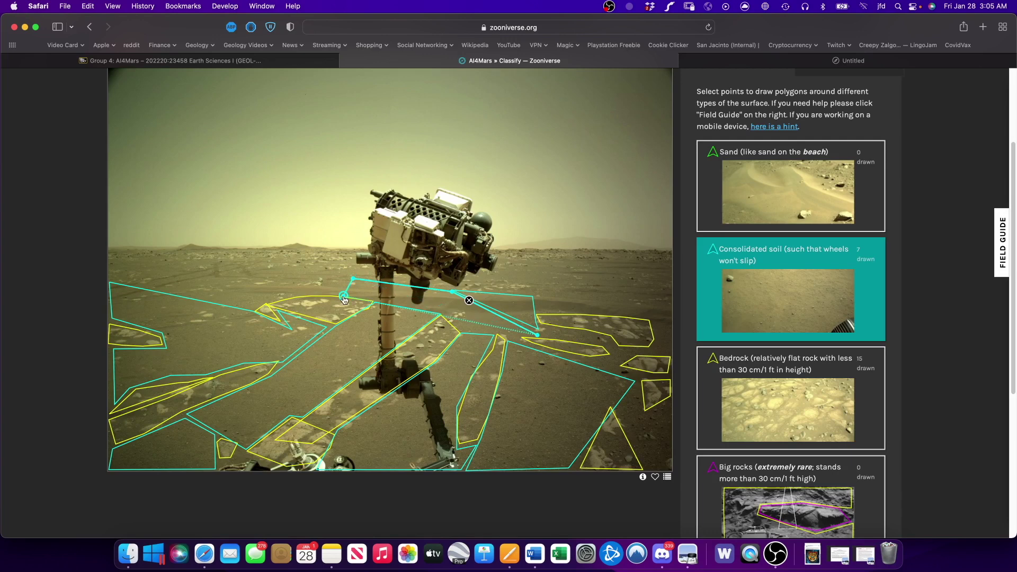
click(448, 315)
click(461, 332)
click(508, 334)
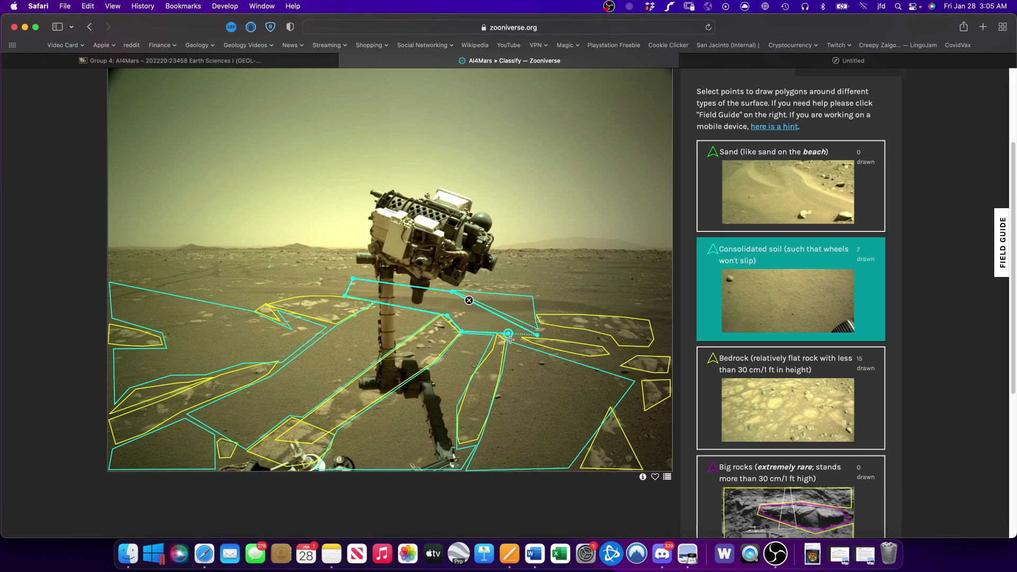
click(523, 336)
click(537, 335)
Draw a four-sided Consolidated soil polygon over the right middle-distance ground, directly above the upper right bedrock polygon
click(539, 313)
click(664, 318)
click(667, 263)
click(535, 260)
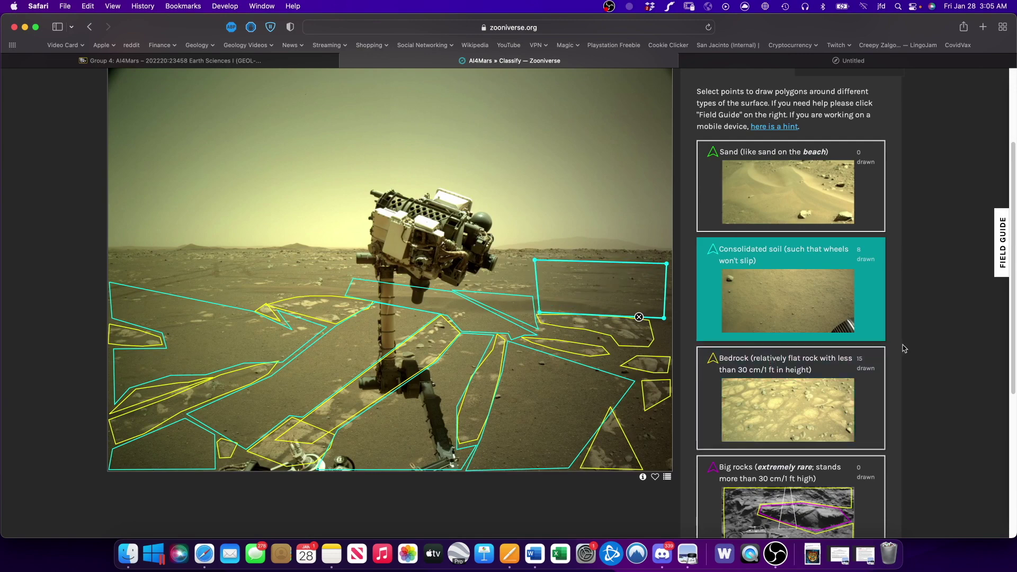
Submit the completed terrain classification without opening a discussion about the image
scroll(903, 350, up, 5)
scroll(908, 371, down, 10)
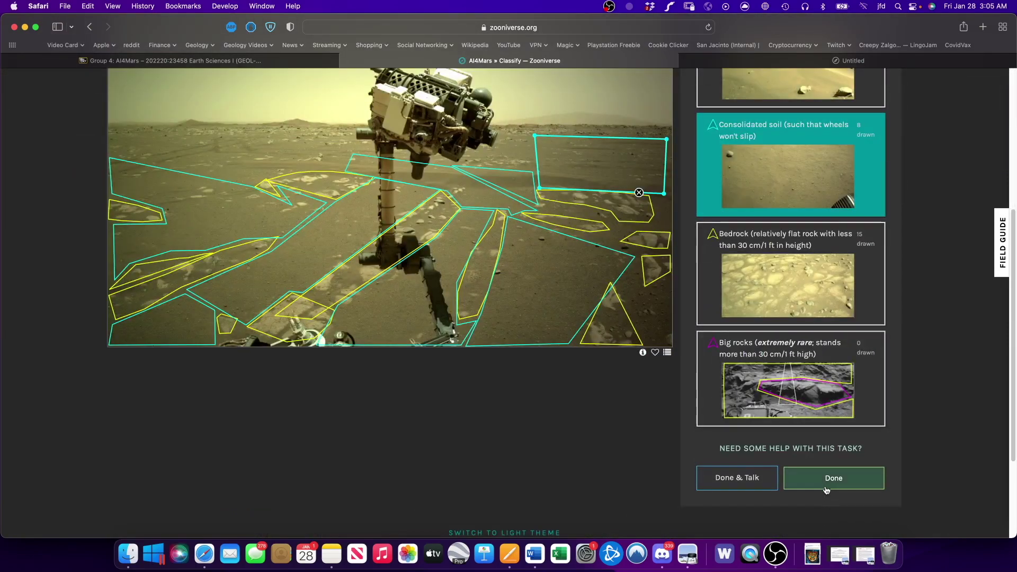
click(824, 485)
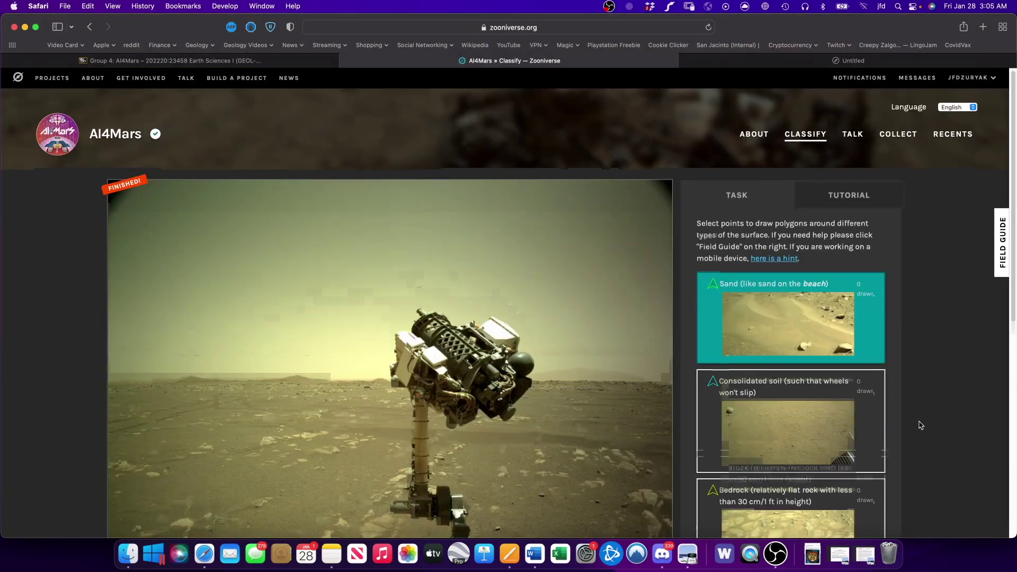
Return to the AI4Mars project home page and open the Perseverance Geology NavCam classification workflow
scroll(920, 424, down, 3)
scroll(431, 323, up, 3)
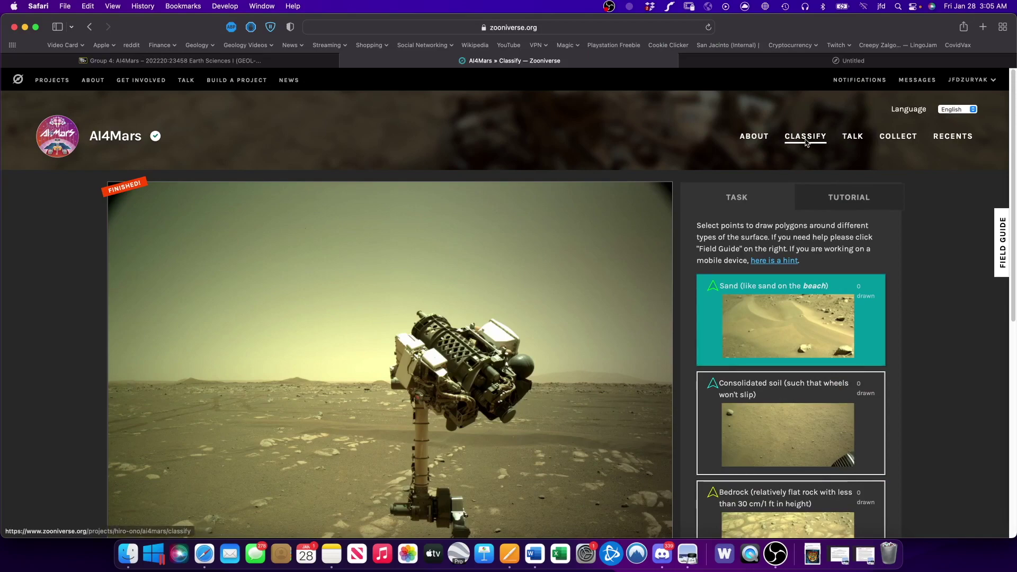
click(753, 138)
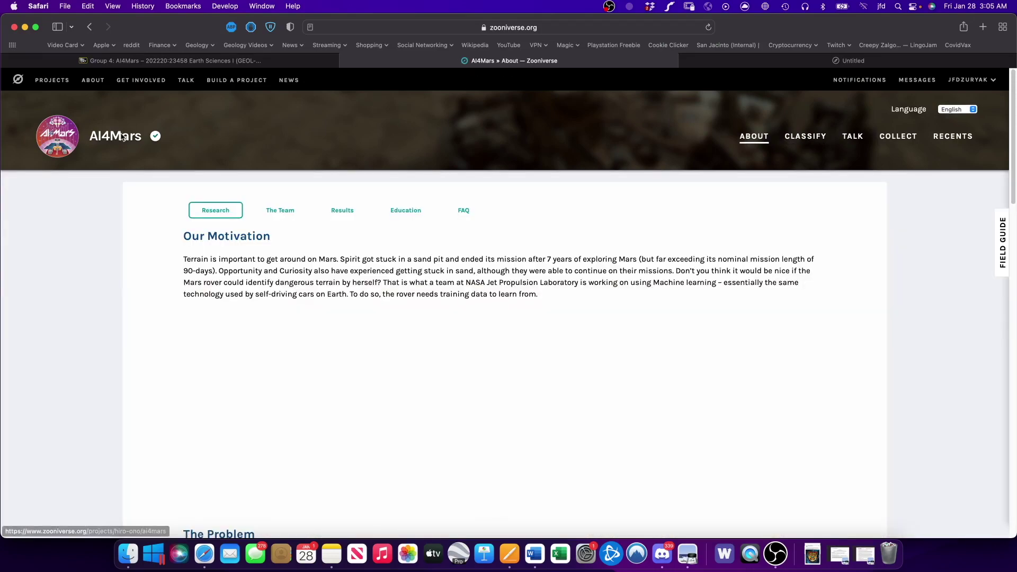
click(114, 136)
scroll(161, 196, down, 3)
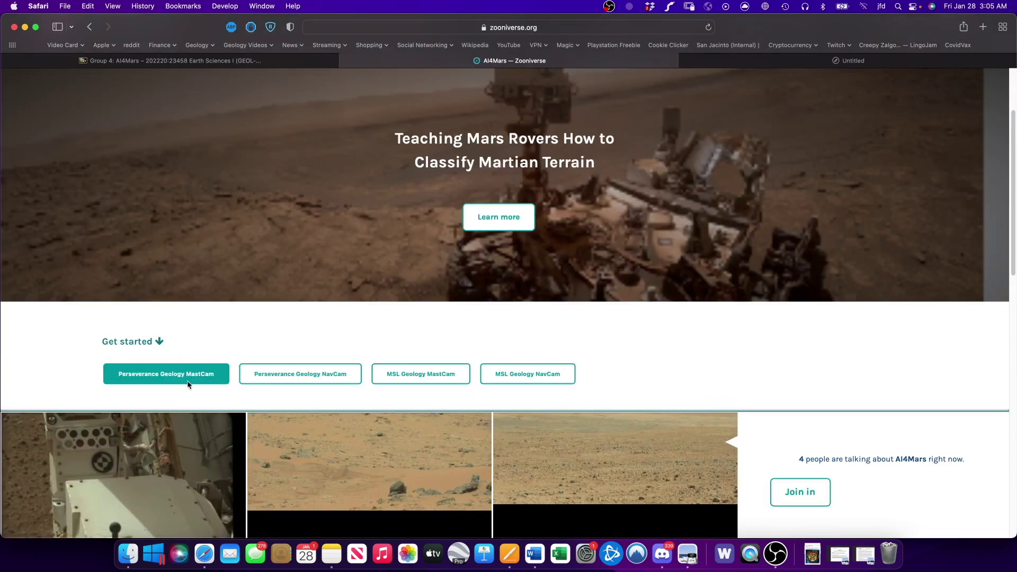
click(295, 379)
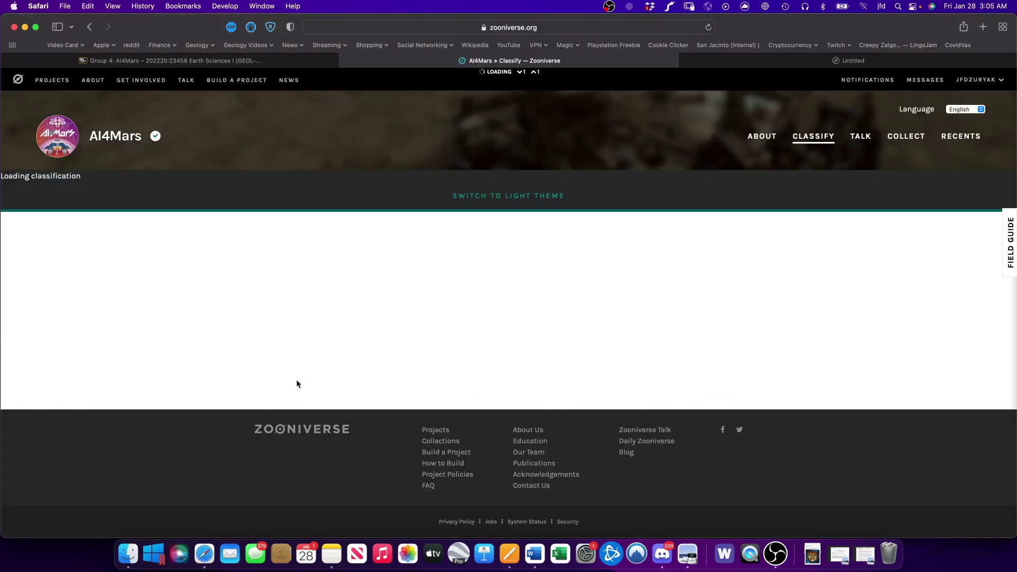
scroll(294, 387, down, 5)
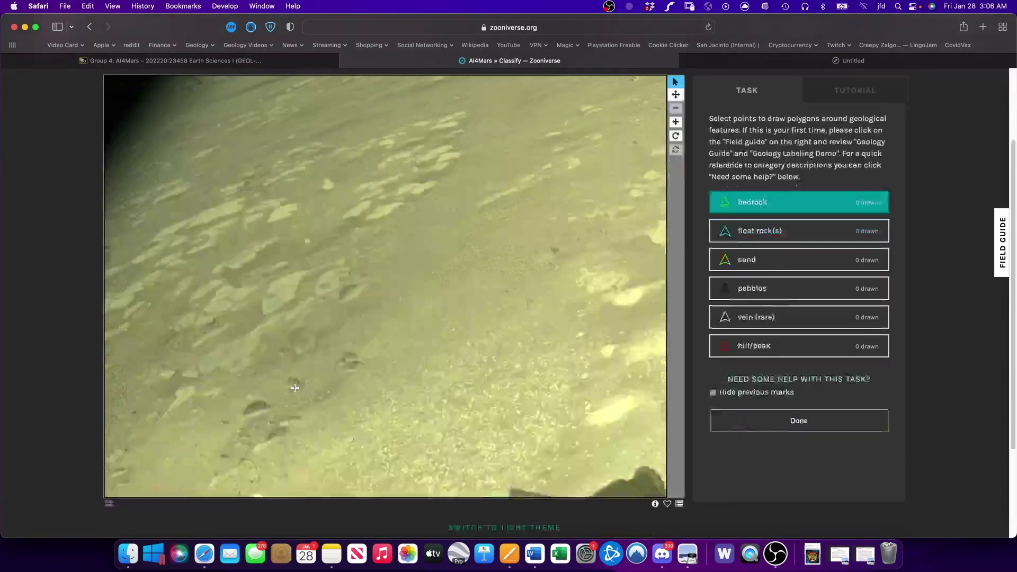
scroll(295, 388, up, 2)
scroll(295, 388, up, 1)
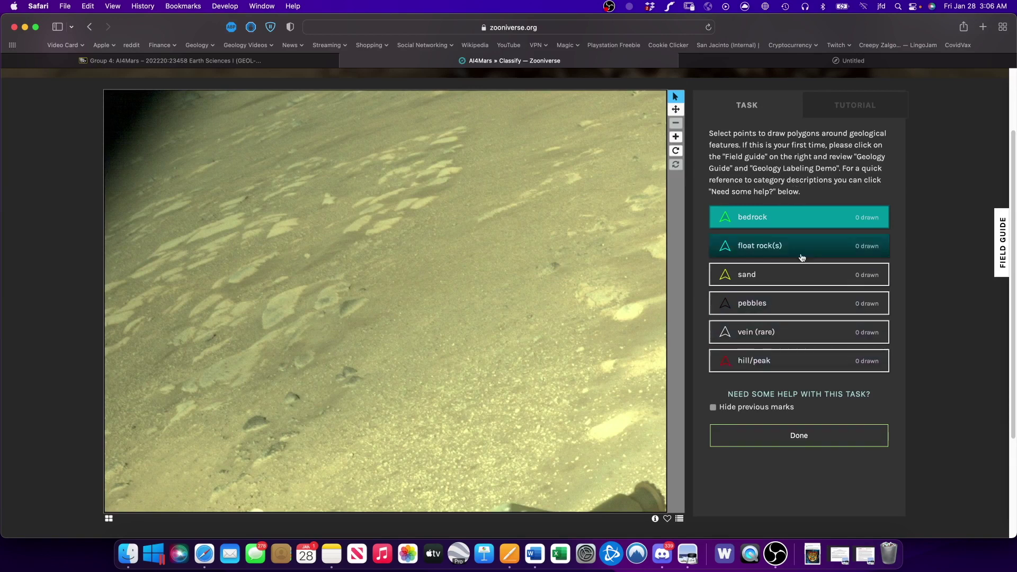
Open the Field Guide's Geology Classes Guide and read the categories overview with the bedrock and float rock descriptions
click(1001, 235)
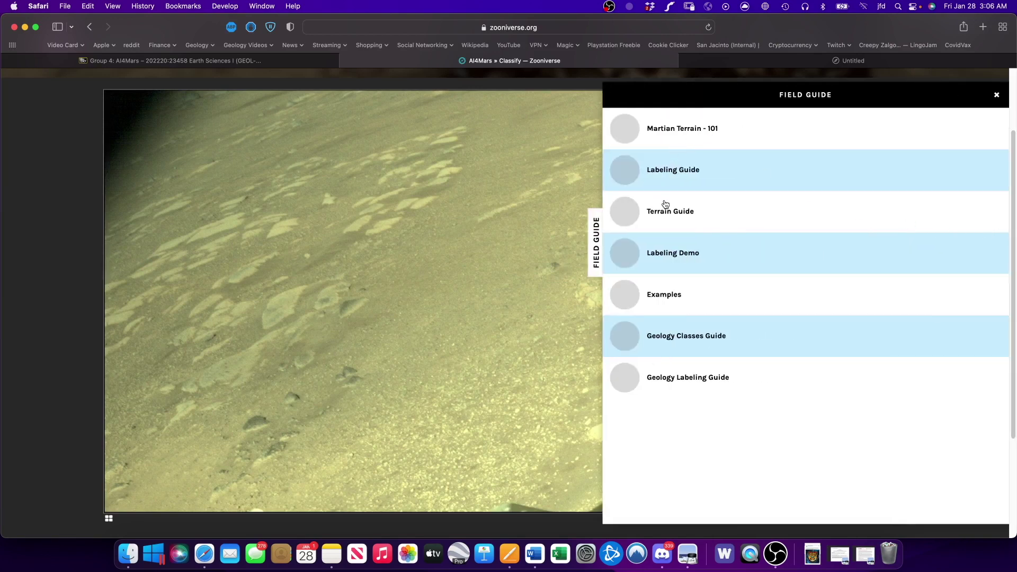
click(682, 344)
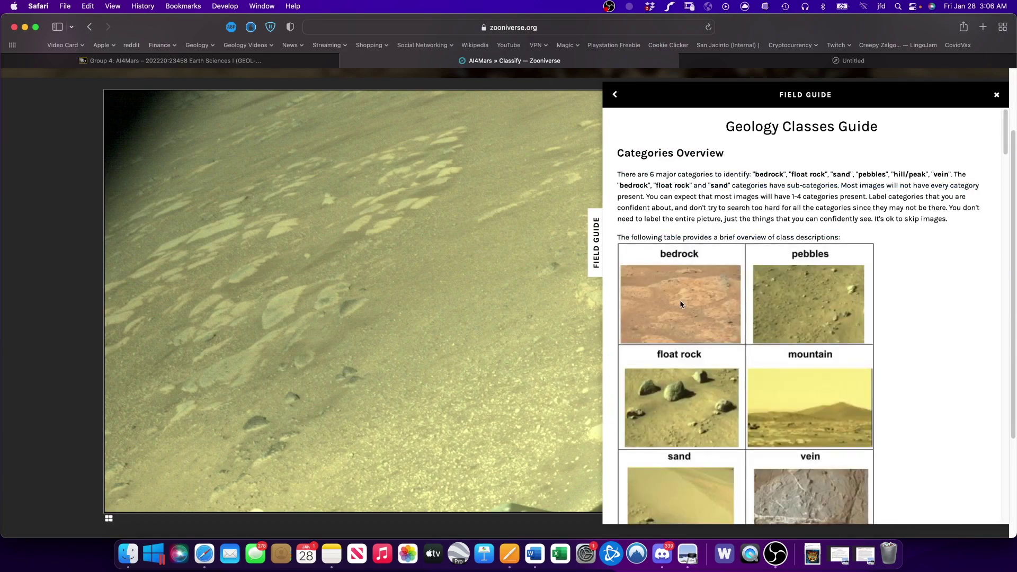
scroll(743, 335, down, 2)
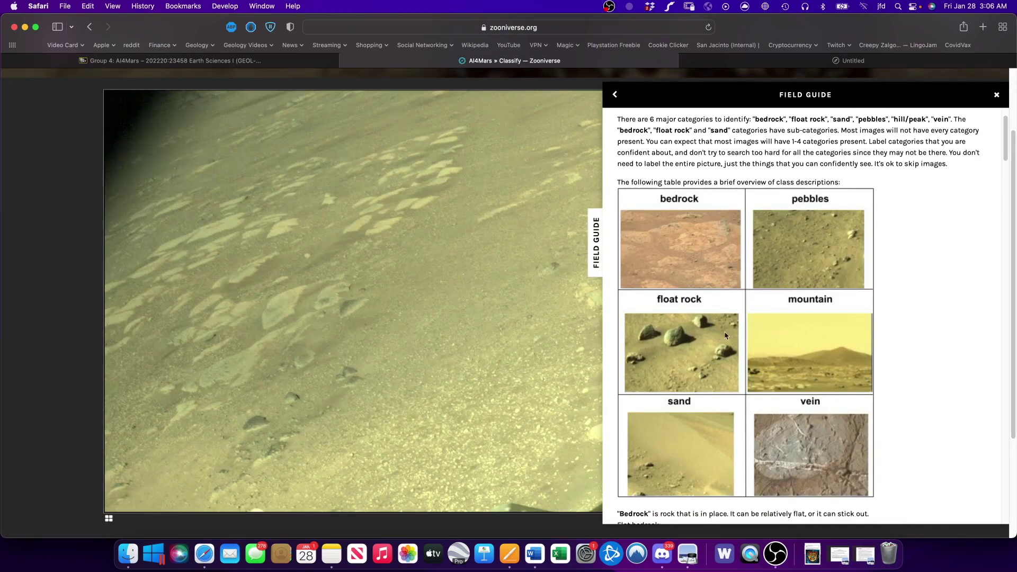
scroll(725, 335, down, 10)
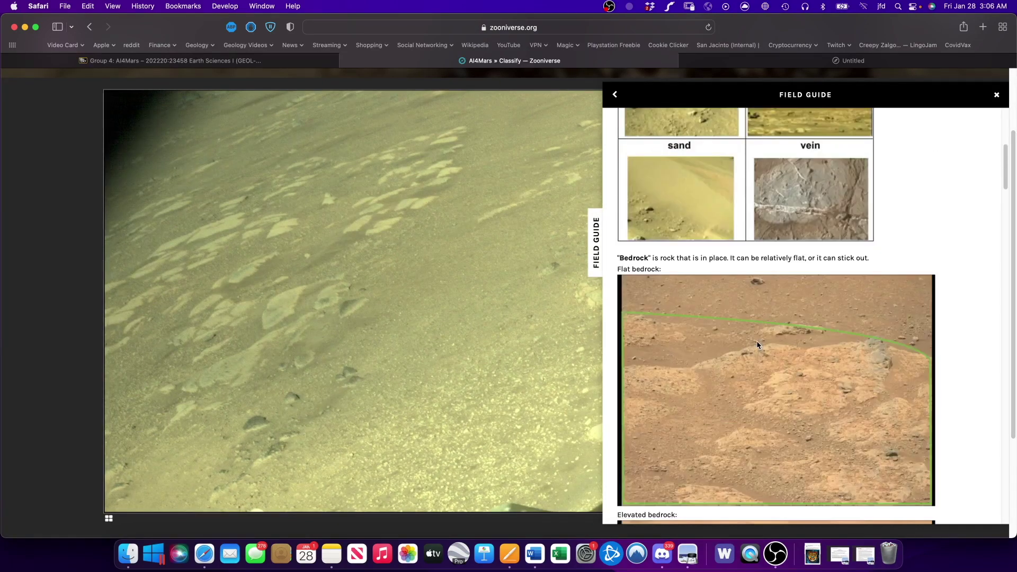
scroll(757, 344, down, 5)
scroll(713, 332, down, 15)
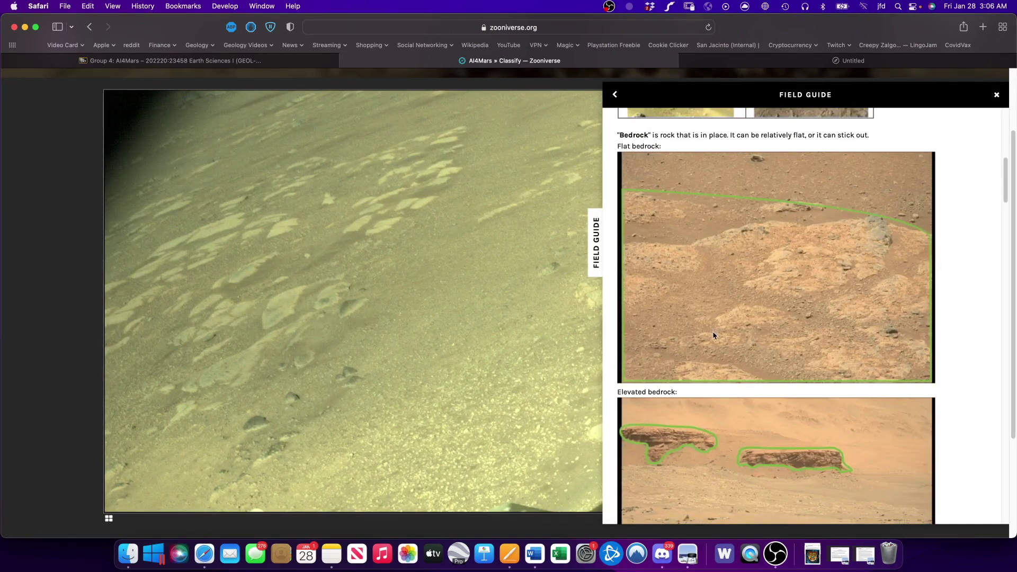
scroll(713, 334, down, 1)
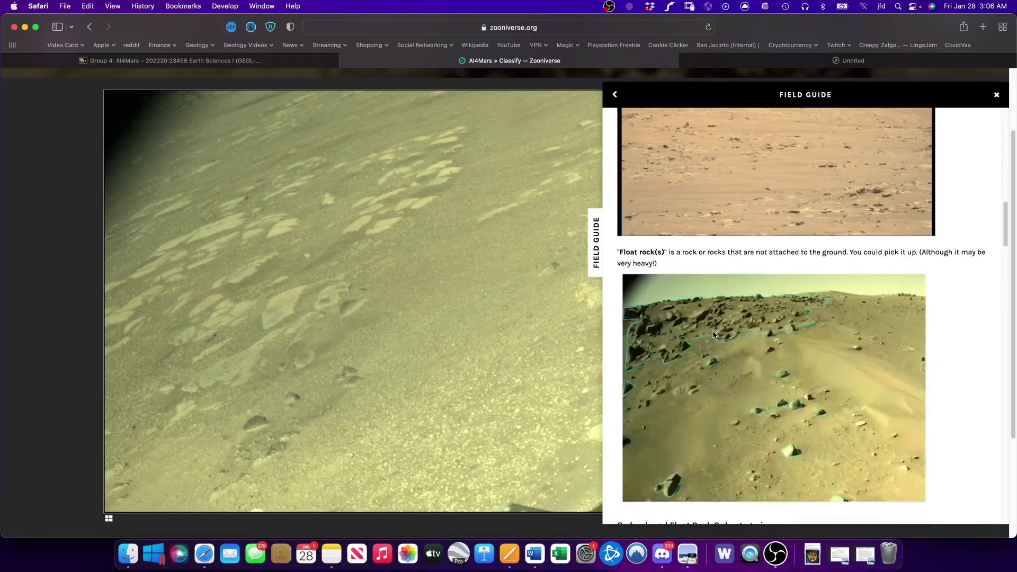
Review the guide's rock subcategories and its sand, pebbles, hill/peak and vein examples, and close the Field Guide
scroll(713, 334, down, 20)
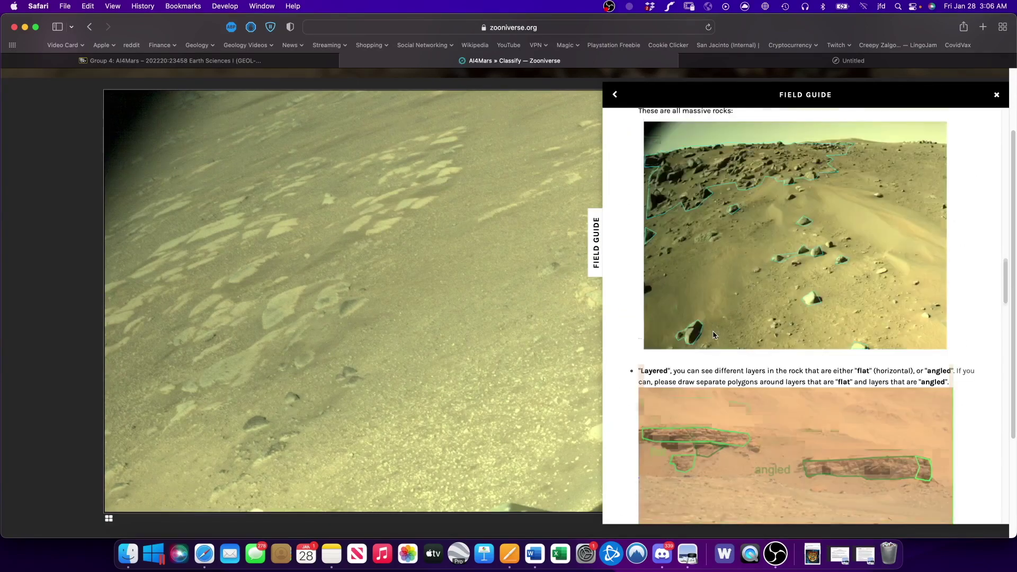
scroll(713, 334, down, 20)
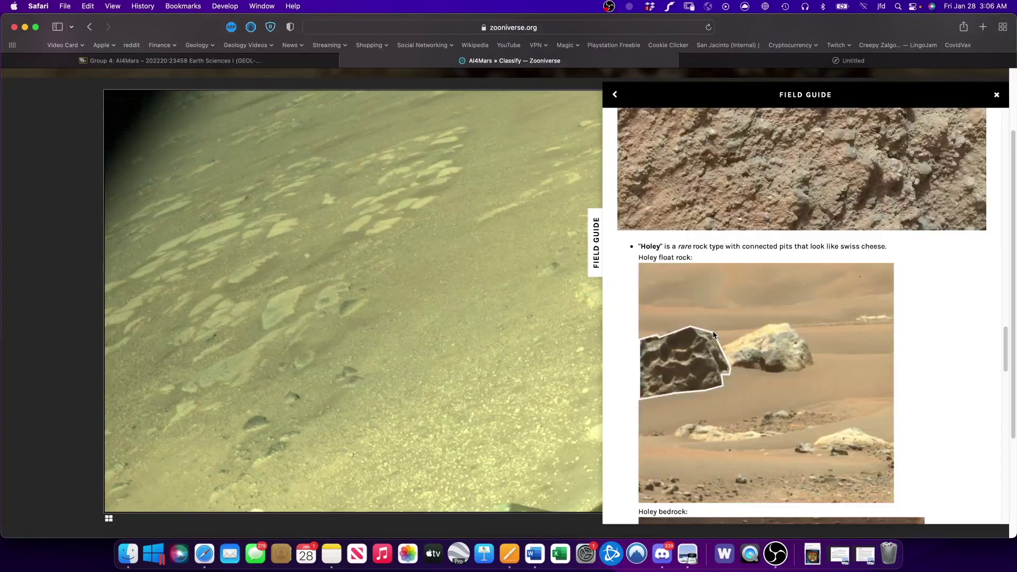
scroll(713, 335, down, 1)
scroll(713, 334, up, 12)
scroll(713, 336, down, 5)
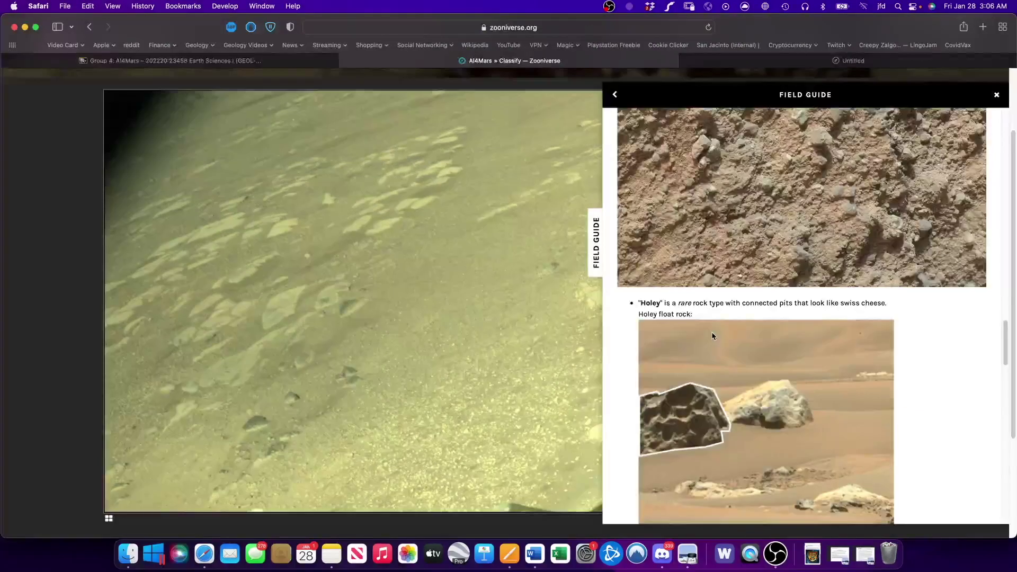
scroll(712, 336, down, 20)
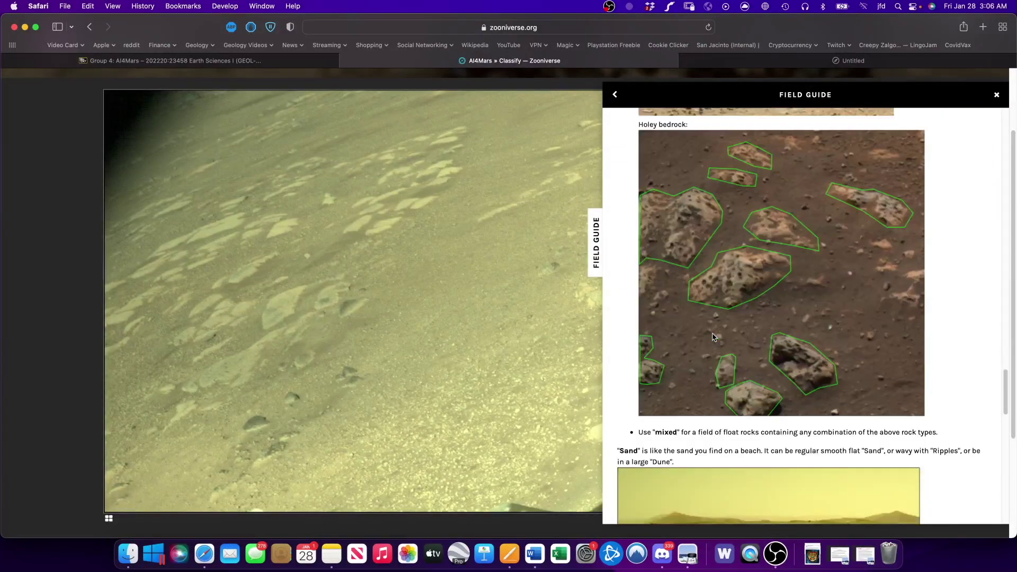
scroll(713, 337, up, 3)
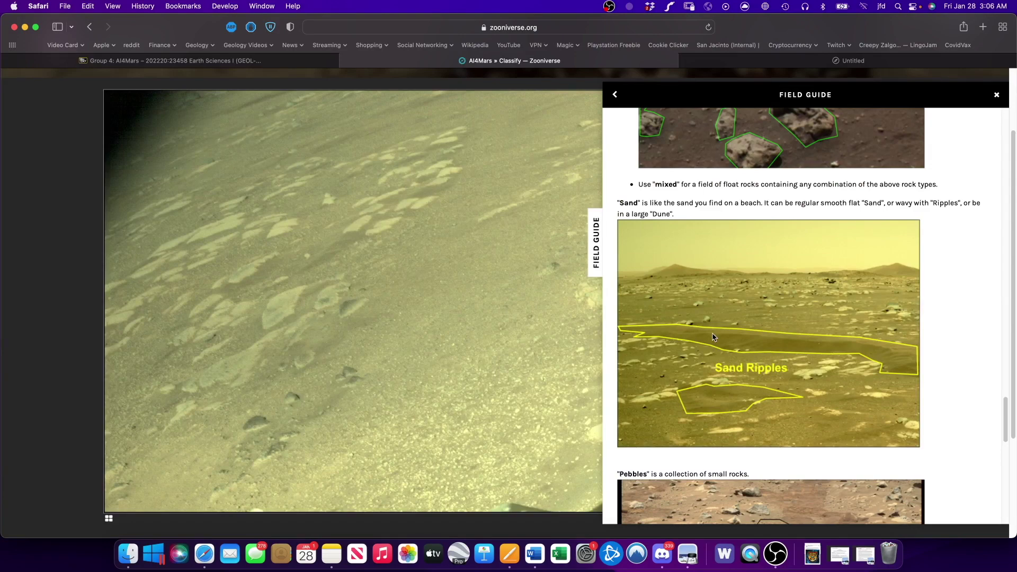
scroll(713, 337, down, 12)
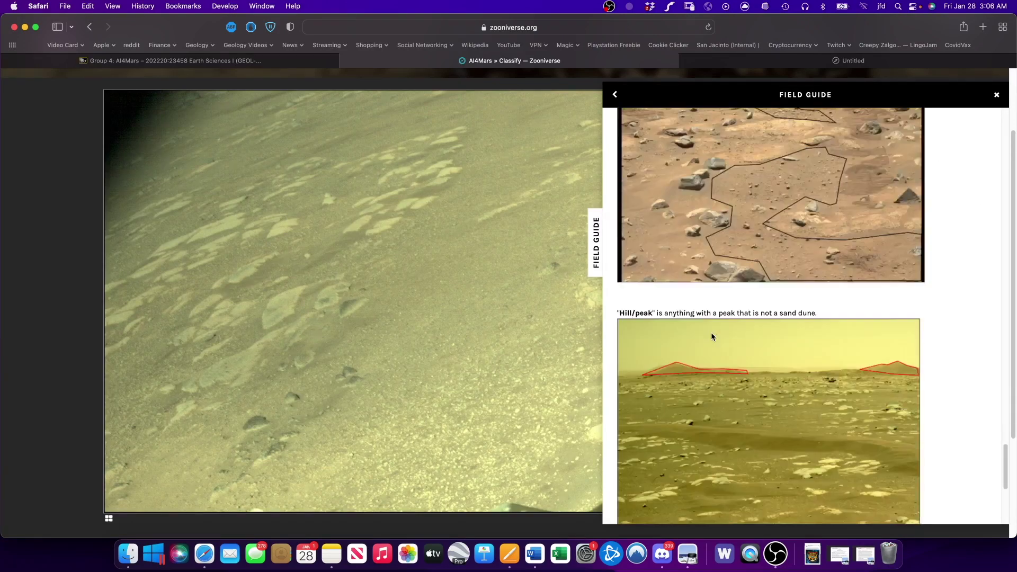
scroll(711, 332, down, 8)
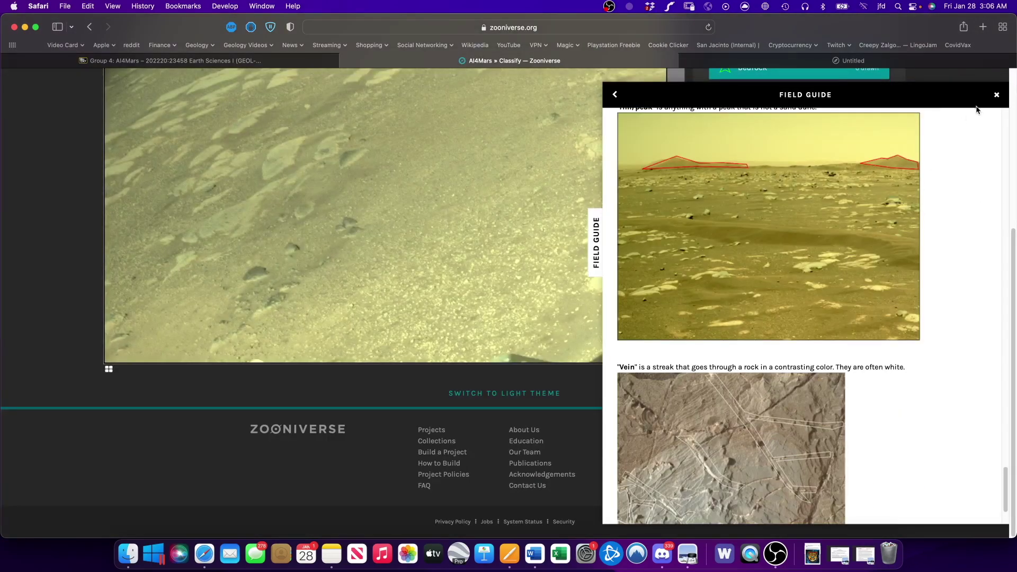
click(996, 97)
Draw one closed bedrock polygon around the field of pale flat slabs covering the photo's left half, excluding the gap at its lower left
scroll(766, 232, up, 5)
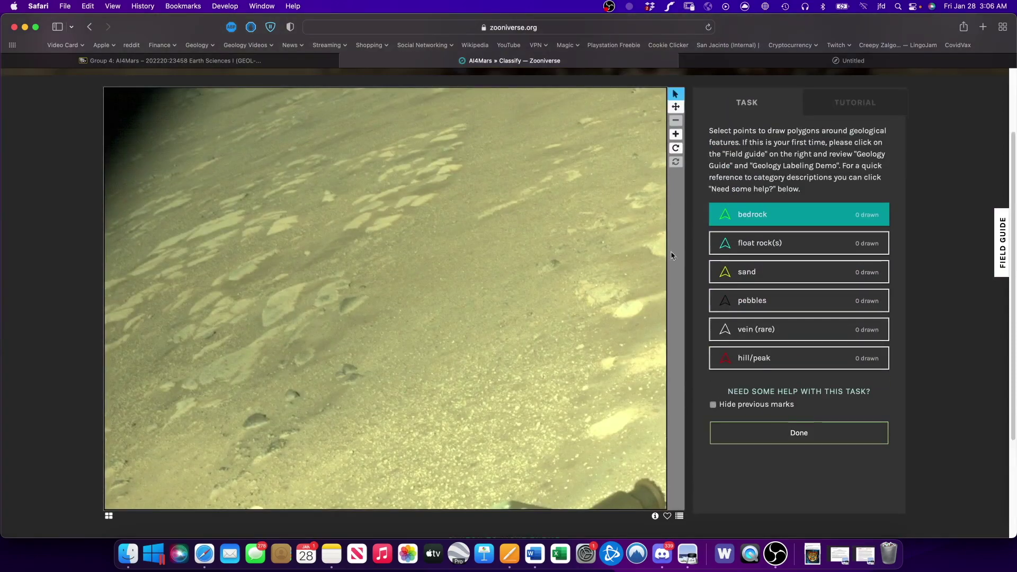
click(767, 217)
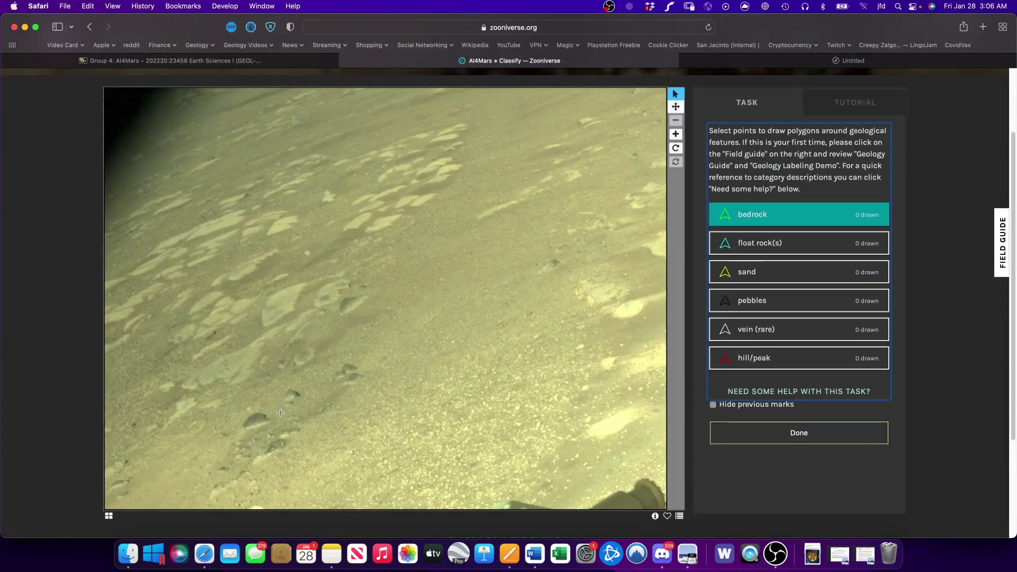
click(360, 276)
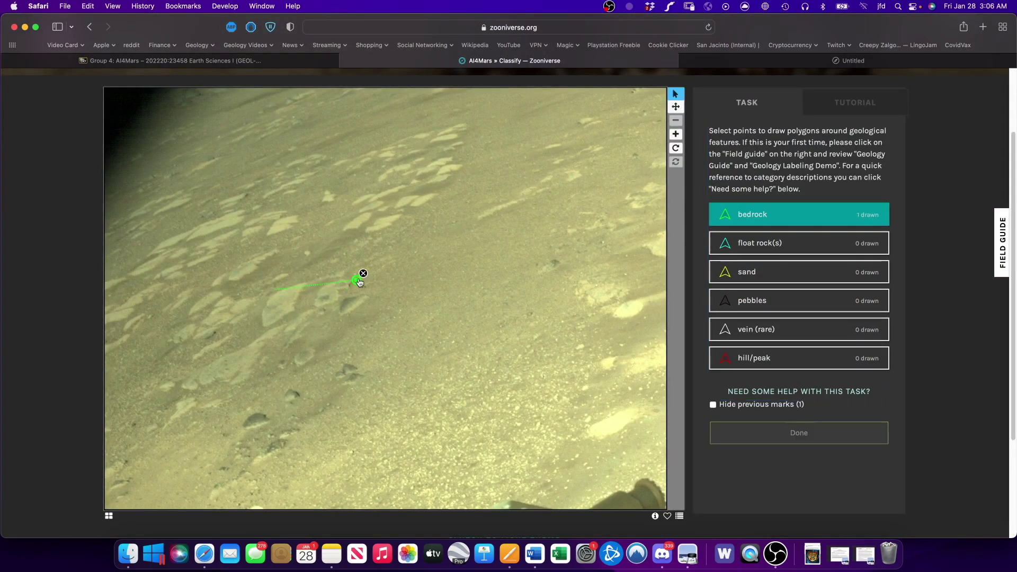
click(363, 318)
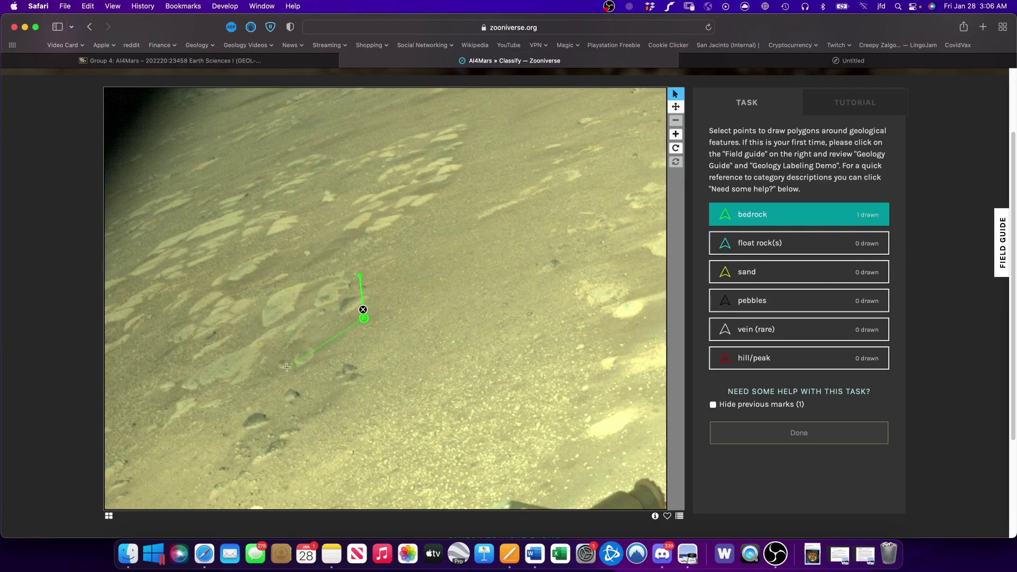
click(228, 391)
click(170, 375)
click(178, 325)
click(207, 295)
click(213, 268)
click(177, 311)
click(108, 354)
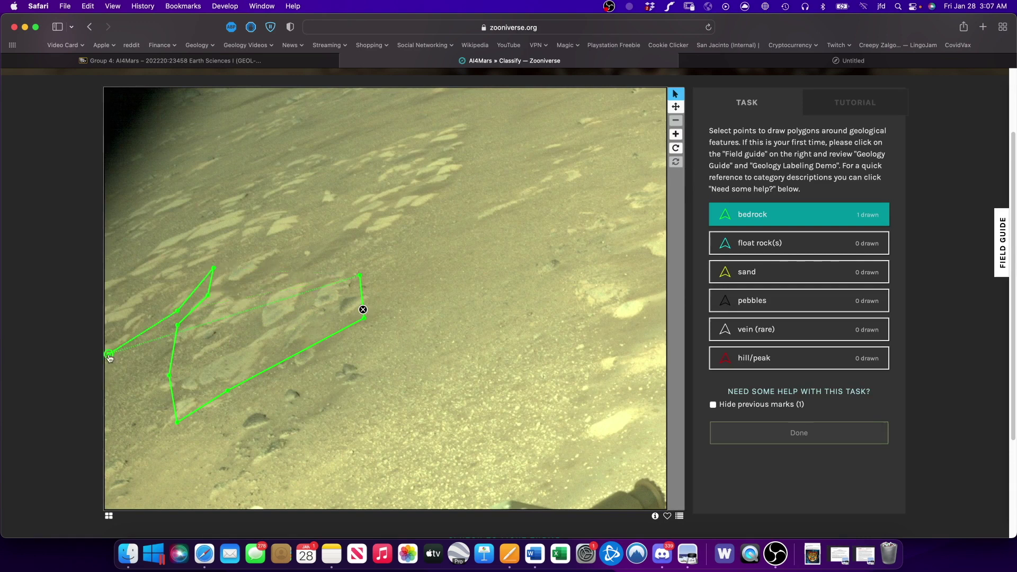
click(106, 272)
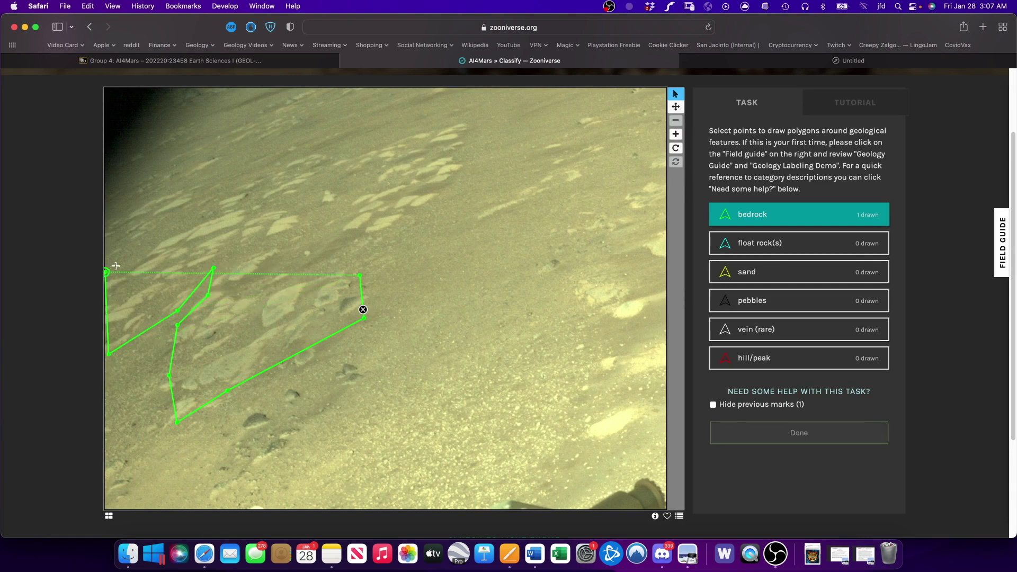
click(170, 234)
click(213, 218)
click(223, 200)
click(252, 181)
click(287, 164)
click(317, 155)
click(335, 157)
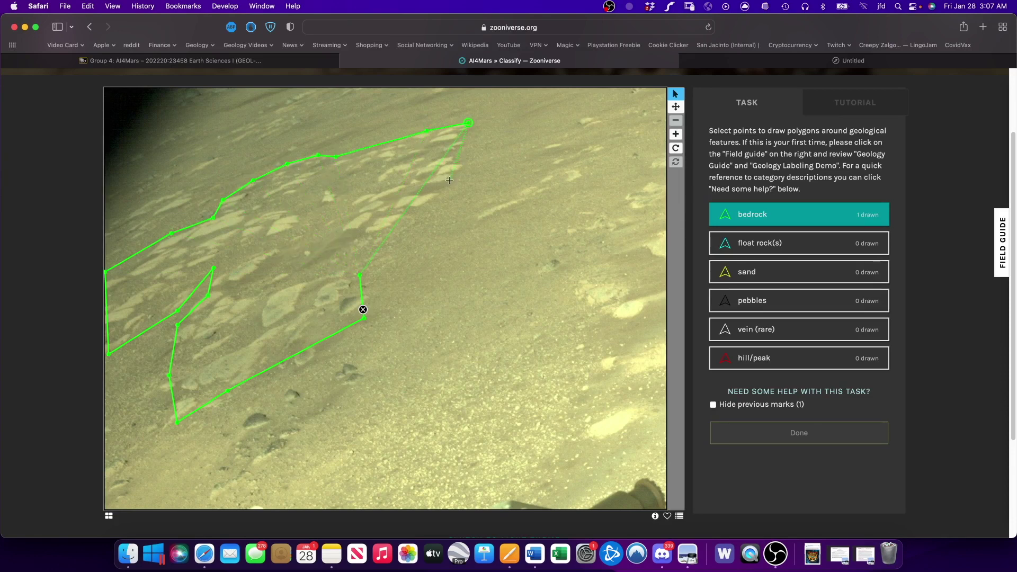
click(426, 213)
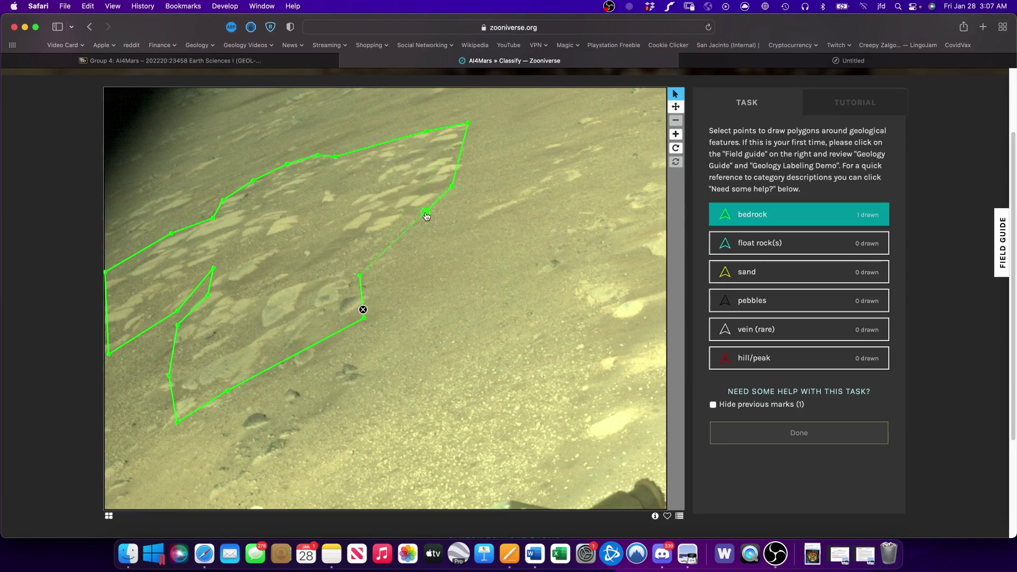
click(362, 277)
scroll(537, 309, up, 2)
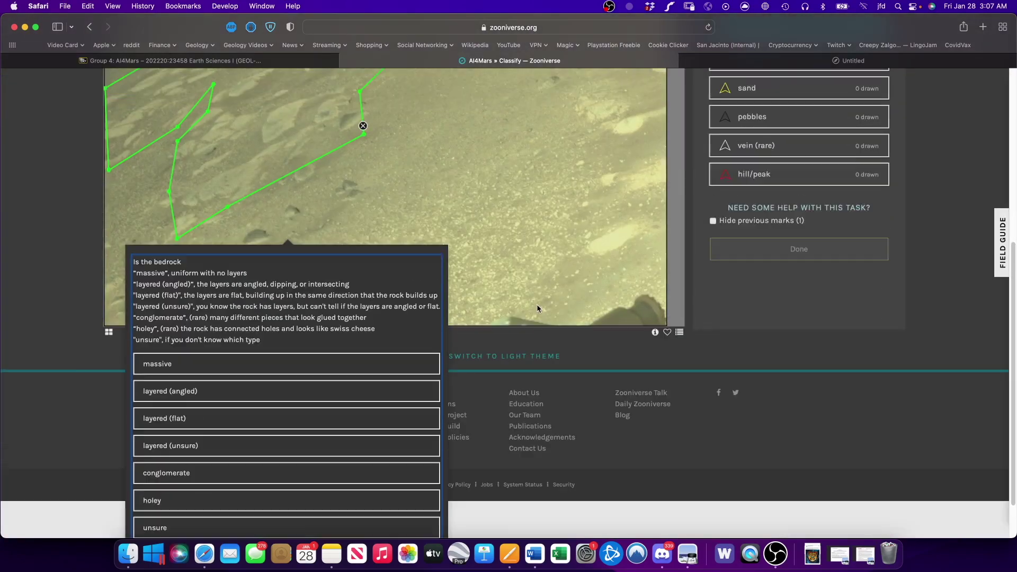
Label the large bedrock polygon as massive, switch the drawing class to sand, and accept the bedrock label
scroll(537, 309, down, 4)
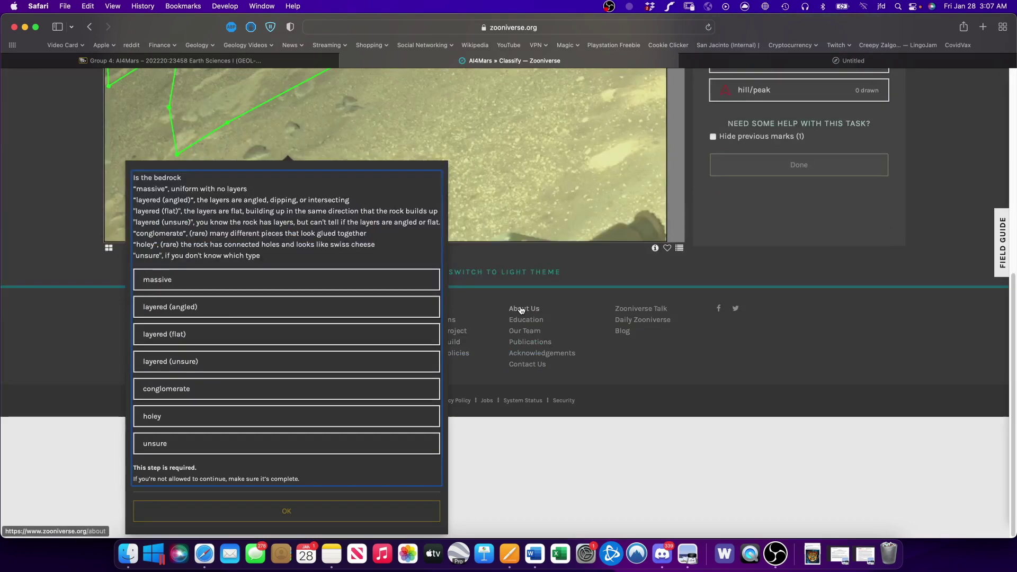
scroll(522, 310, up, 1)
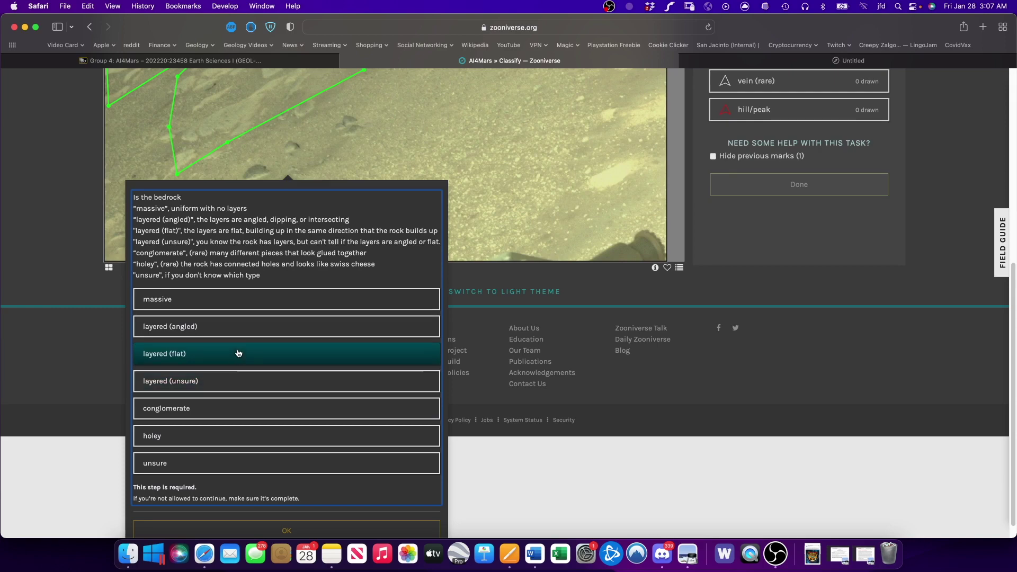
click(227, 316)
scroll(635, 329, up, 1)
scroll(781, 367, up, 5)
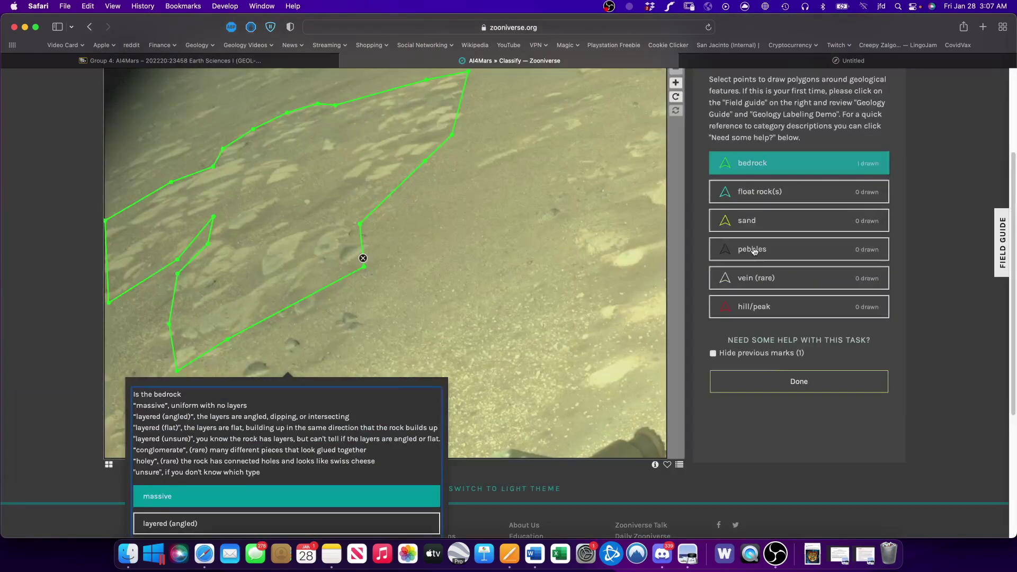
click(952, 464)
click(794, 223)
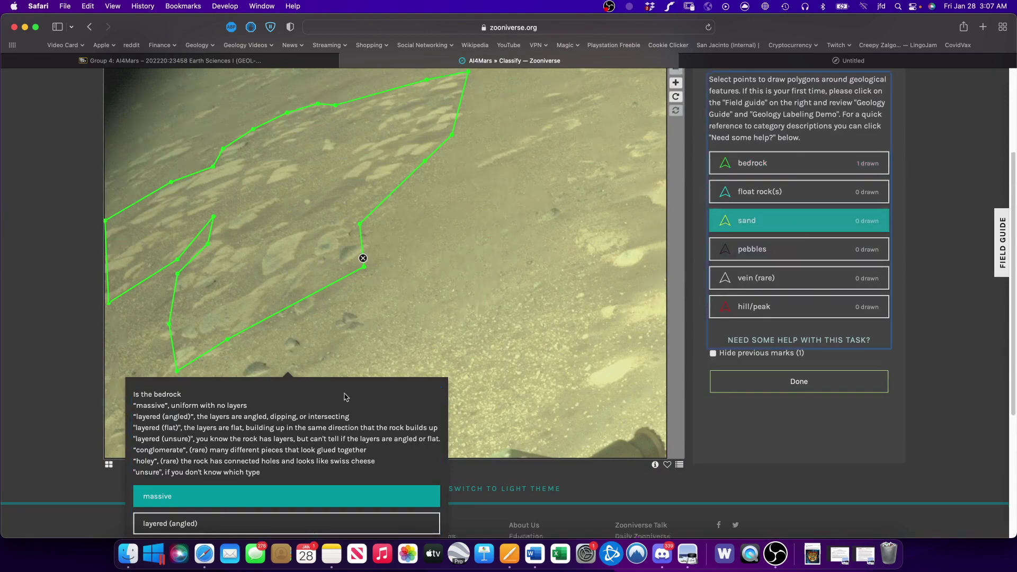
scroll(339, 402, down, 6)
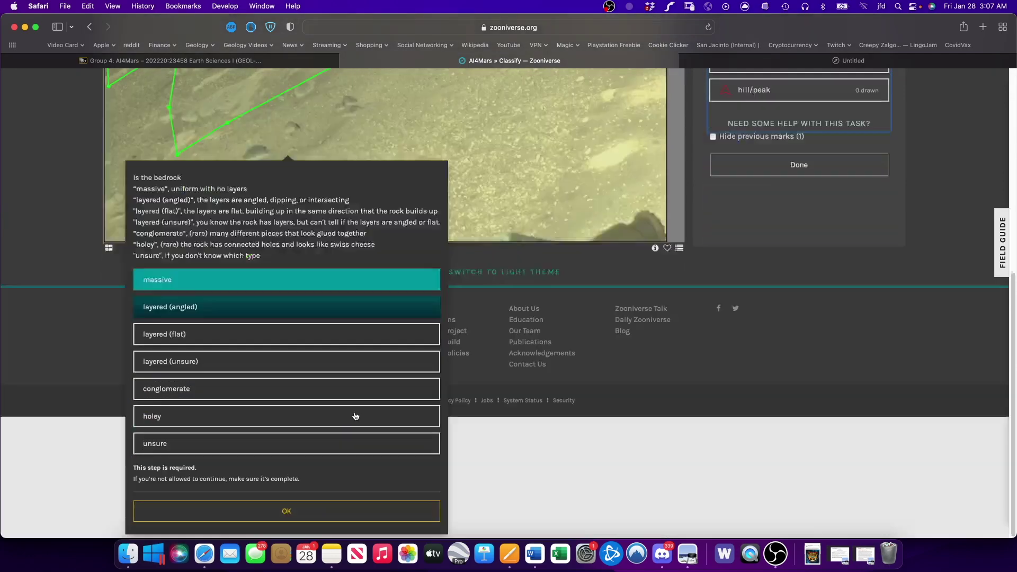
click(299, 511)
Draw one closed sand polygon from the bedrock's upper tip along its lower edge, across the photo's bottom, and up inside the pale right-hand slabs
scroll(471, 269, up, 5)
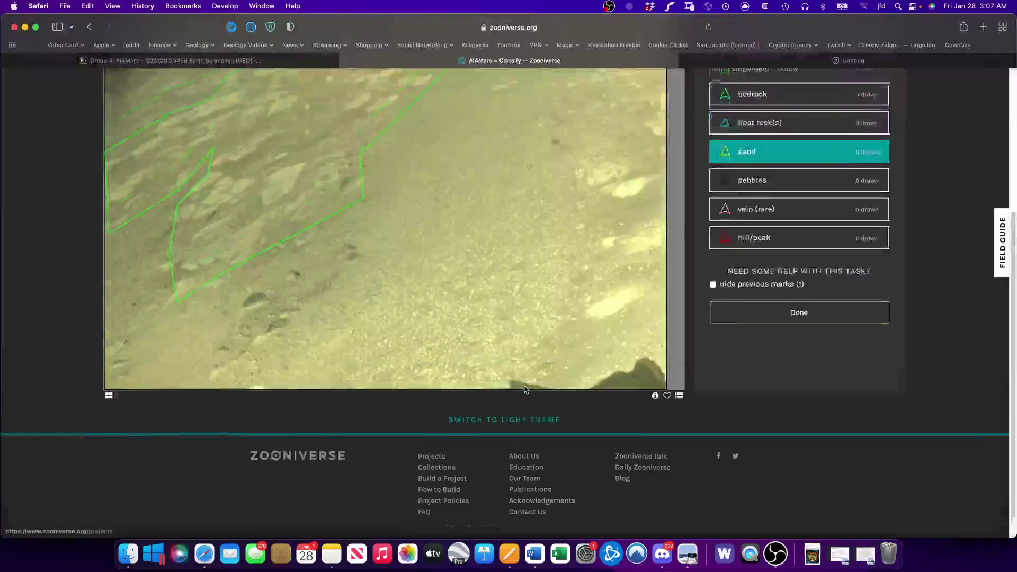
click(470, 190)
click(451, 257)
click(363, 342)
click(367, 381)
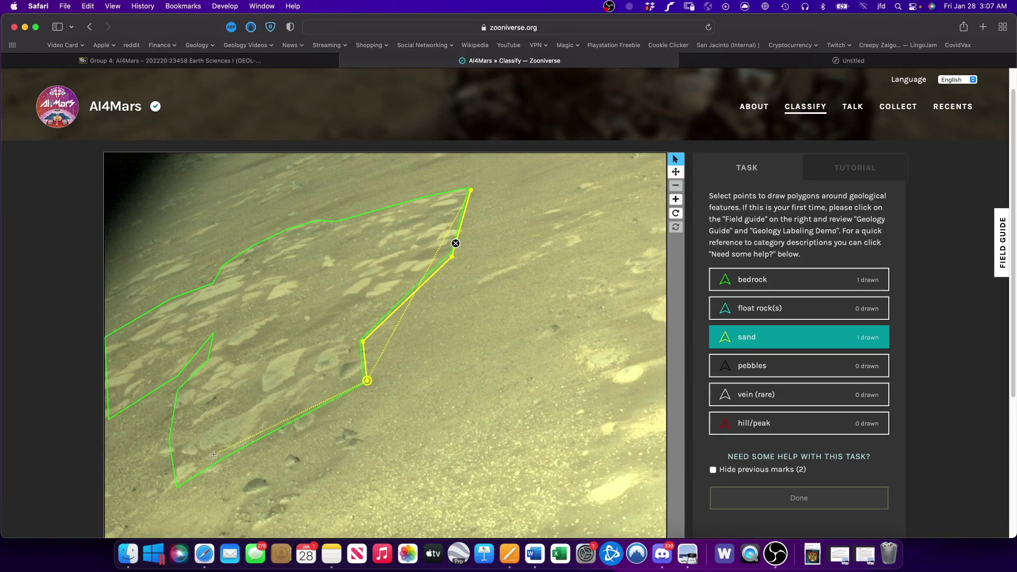
click(172, 498)
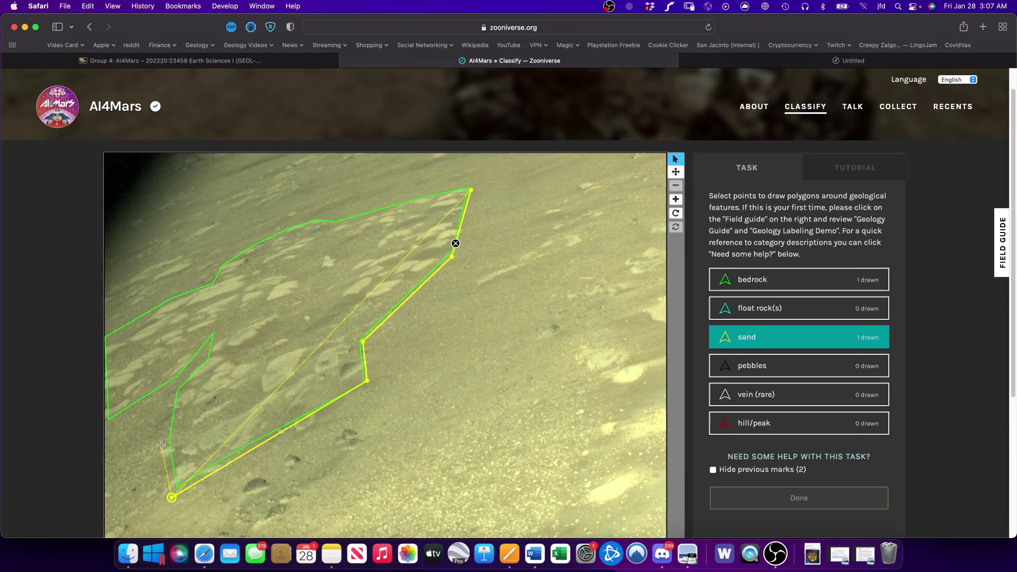
click(162, 391)
click(107, 426)
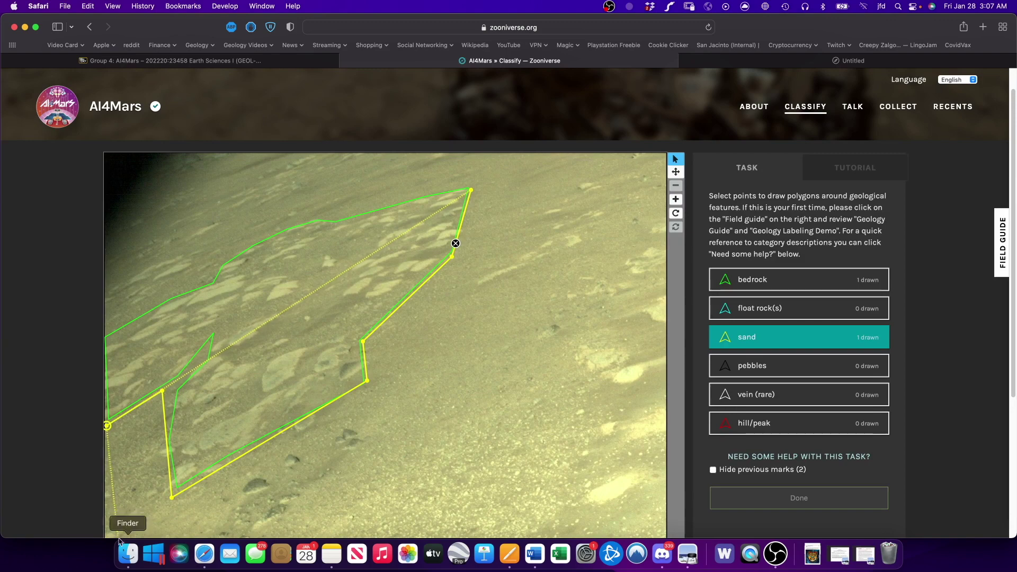
scroll(105, 535, down, 2)
click(107, 512)
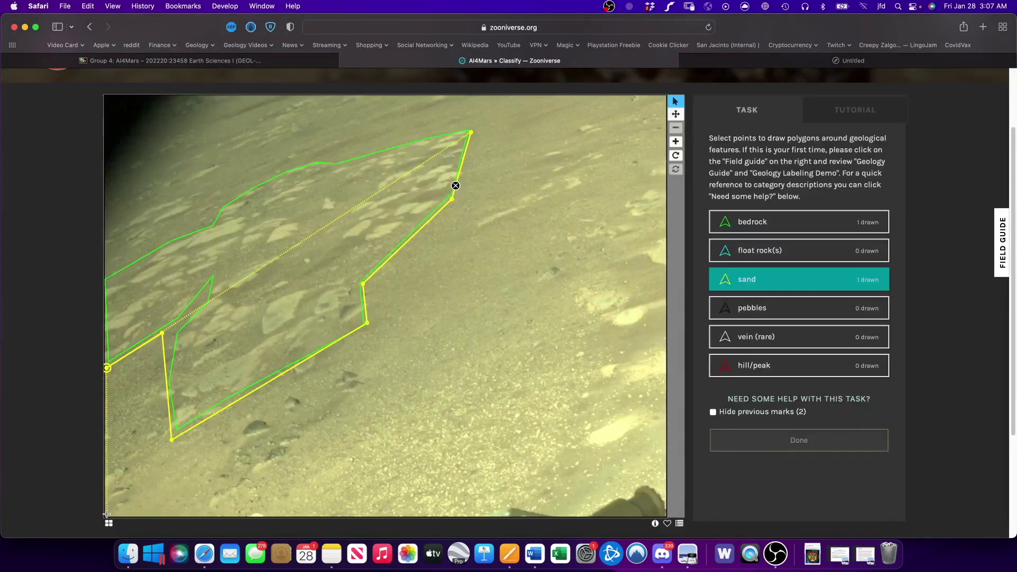
click(662, 515)
click(584, 438)
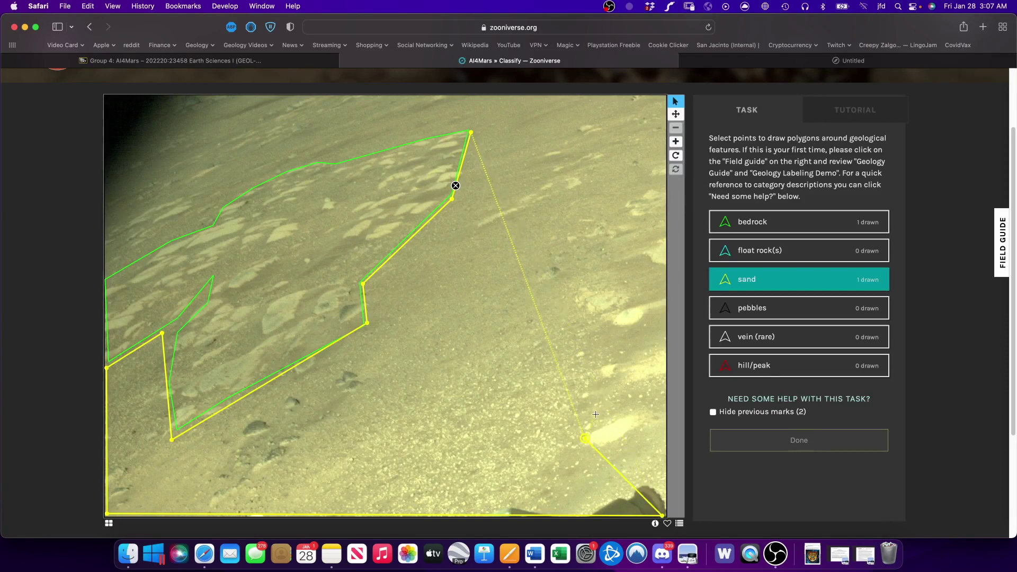
click(609, 418)
click(596, 369)
click(603, 315)
click(572, 293)
click(602, 233)
click(545, 198)
click(480, 228)
click(479, 216)
click(531, 191)
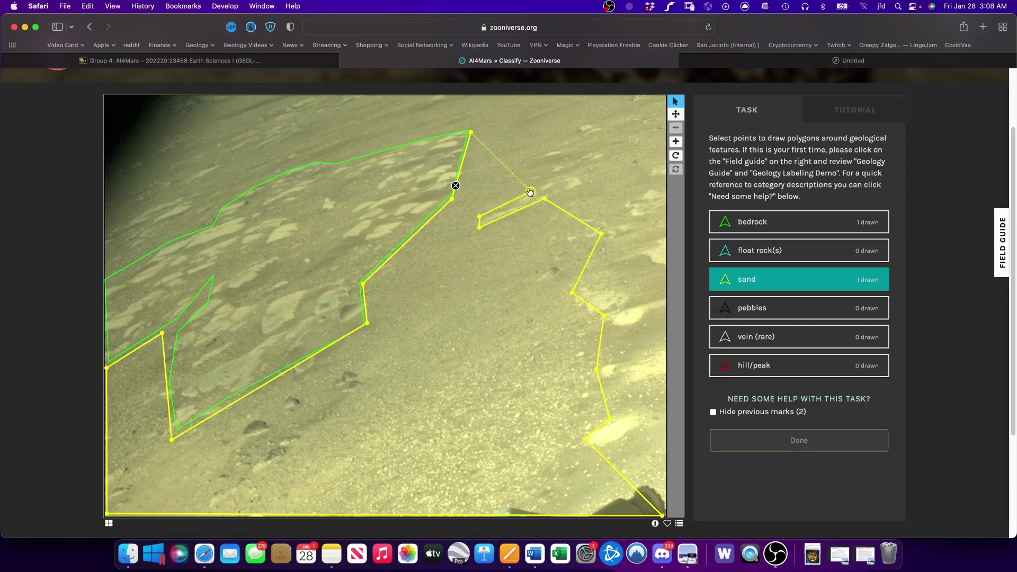
click(470, 134)
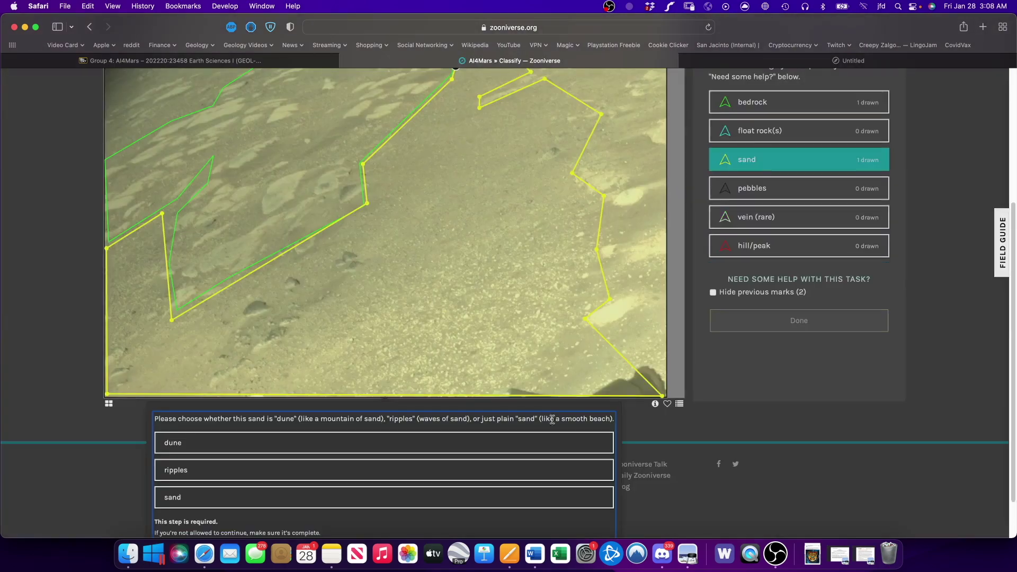
Label the sand polygon as plain sand and accept the label
click(503, 443)
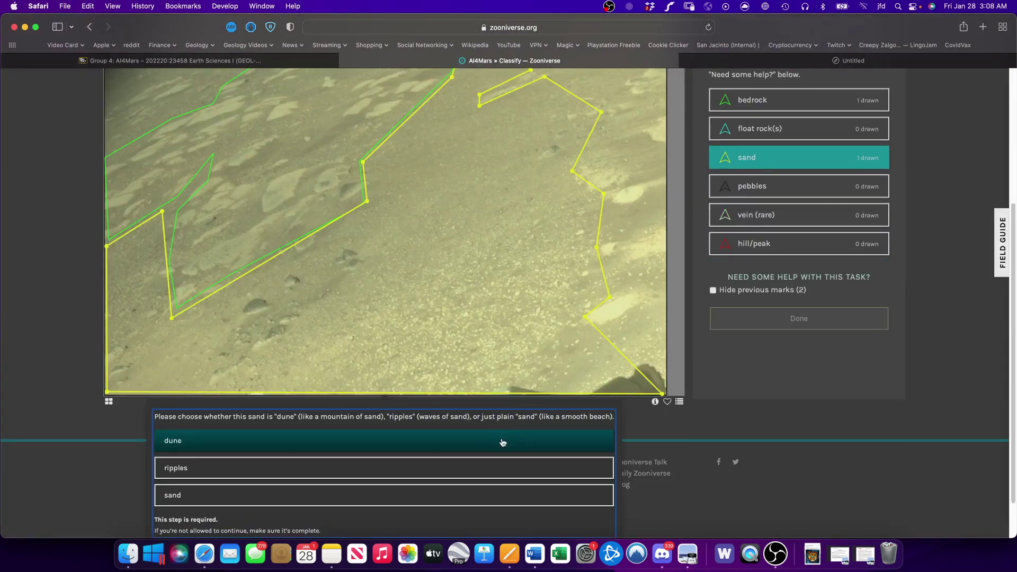
click(238, 496)
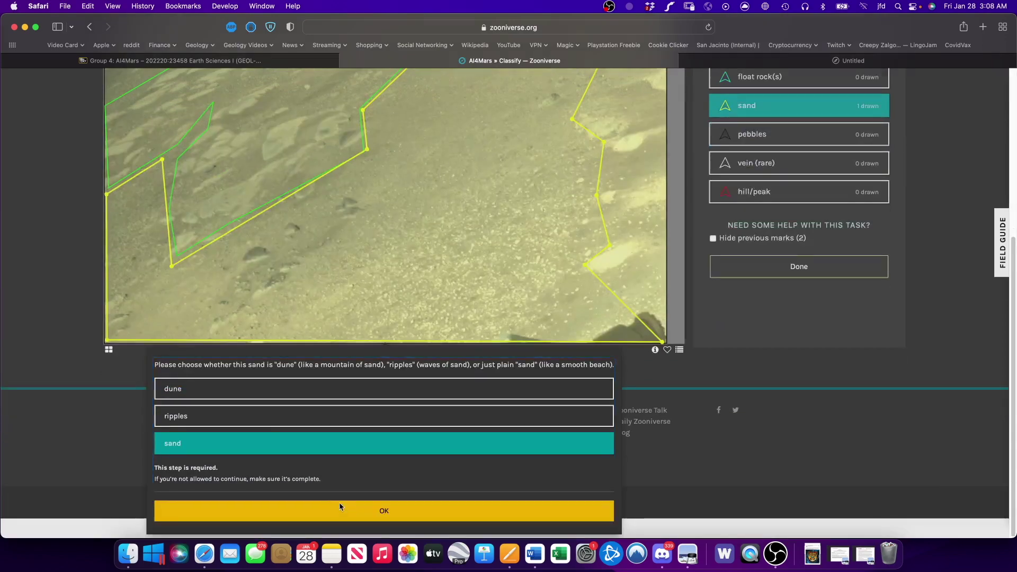
click(339, 507)
Outline the small bright slab near the middle of the photo's right edge as bedrock and label it massive
scroll(827, 384, up, 5)
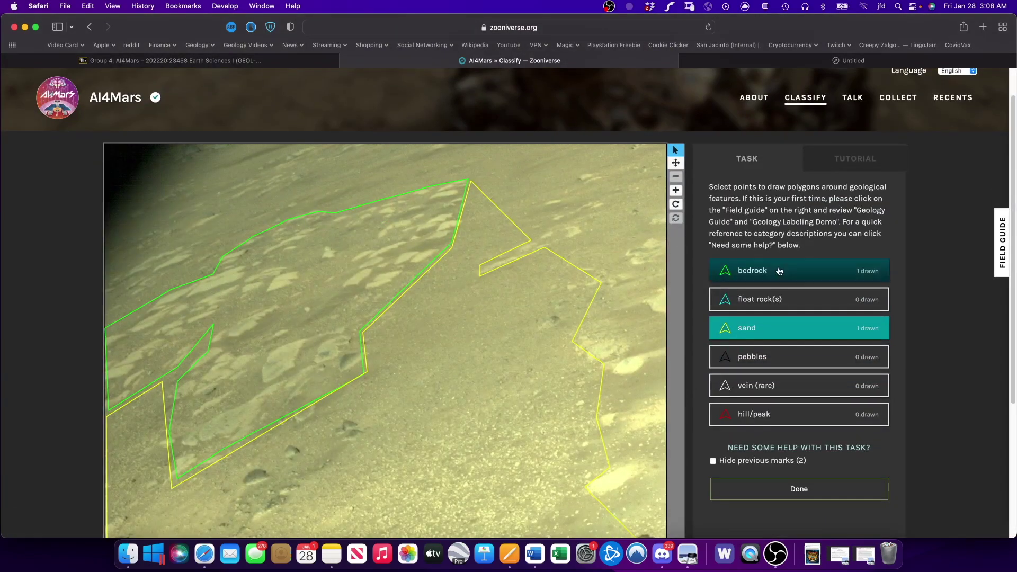
click(776, 275)
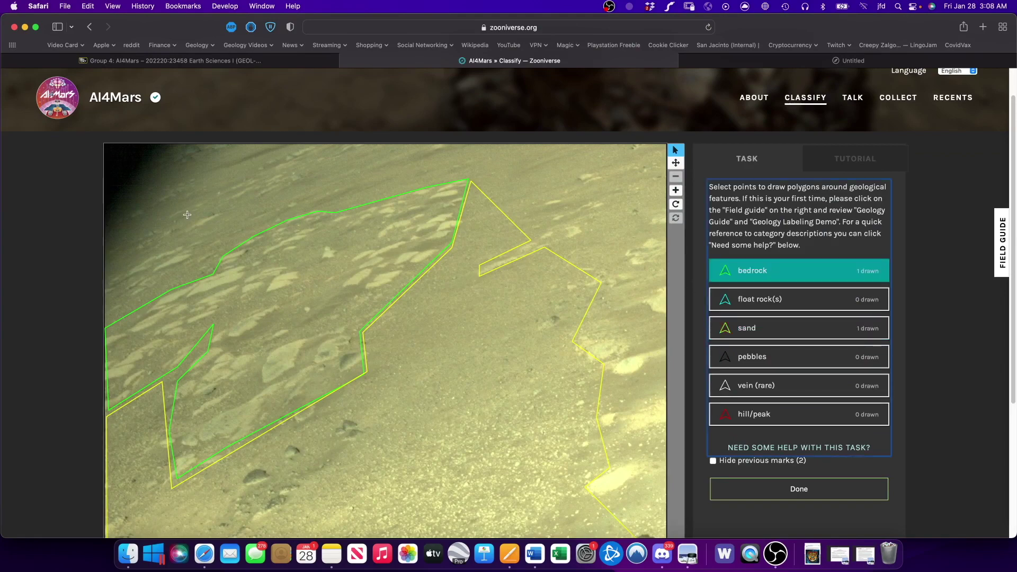
scroll(582, 394, down, 3)
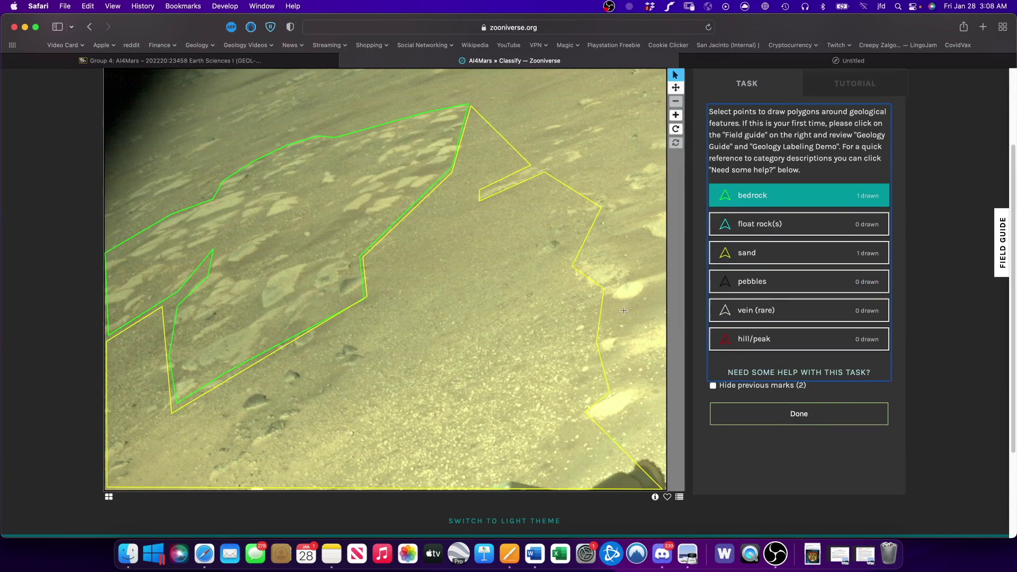
scroll(623, 311, up, 1)
click(619, 306)
click(641, 308)
click(645, 302)
click(620, 307)
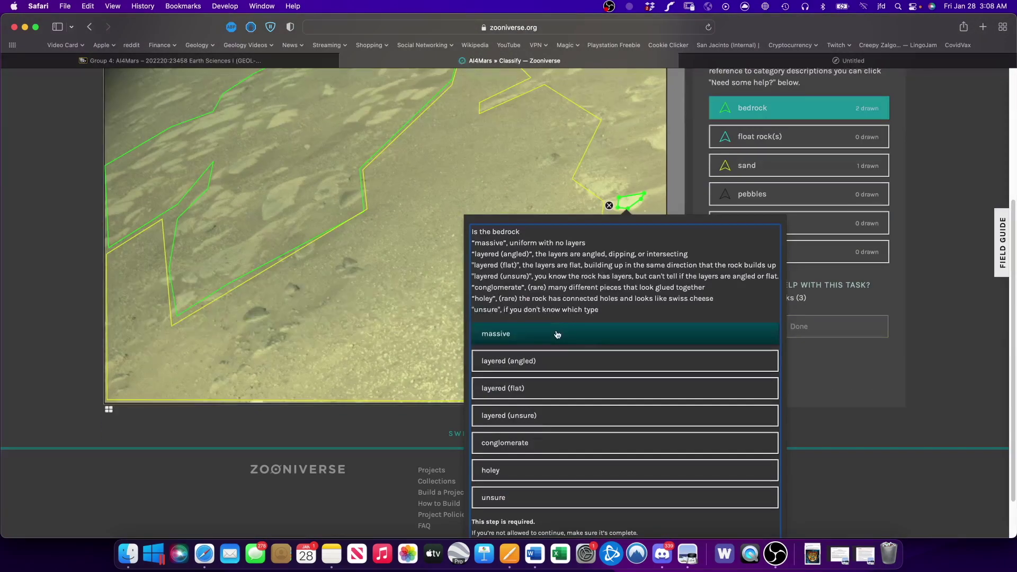
click(538, 342)
scroll(635, 424, down, 2)
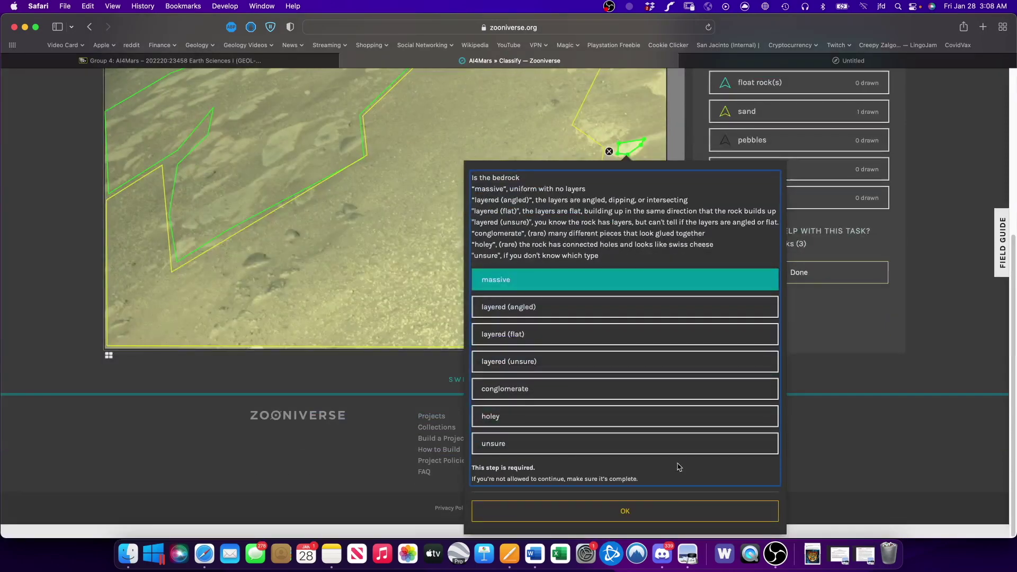
click(682, 510)
Outline the bright elongated slab near the photo's lower right corner as bedrock and label it massive
scroll(302, 266, up, 1)
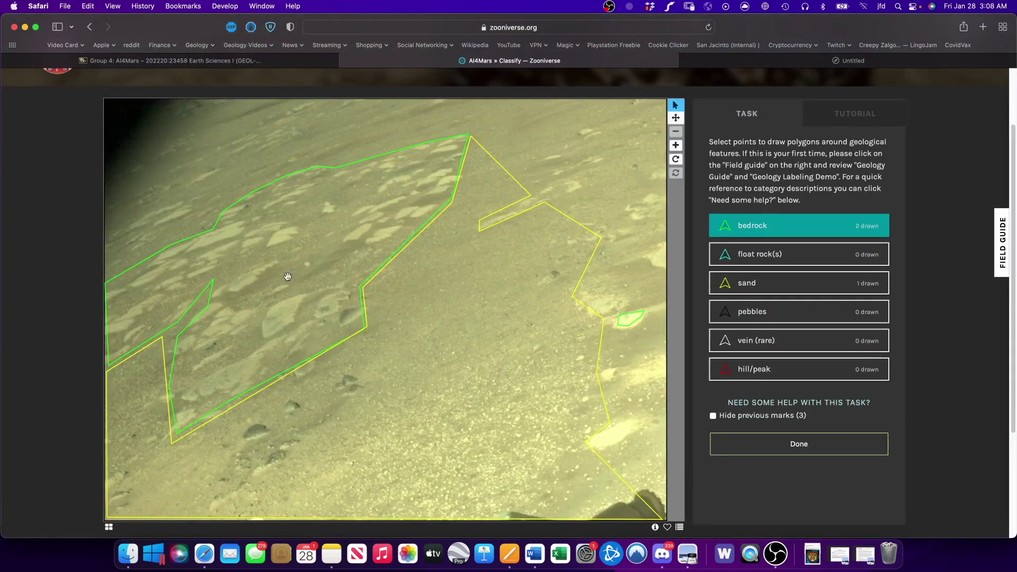
scroll(566, 291, down, 1)
click(600, 429)
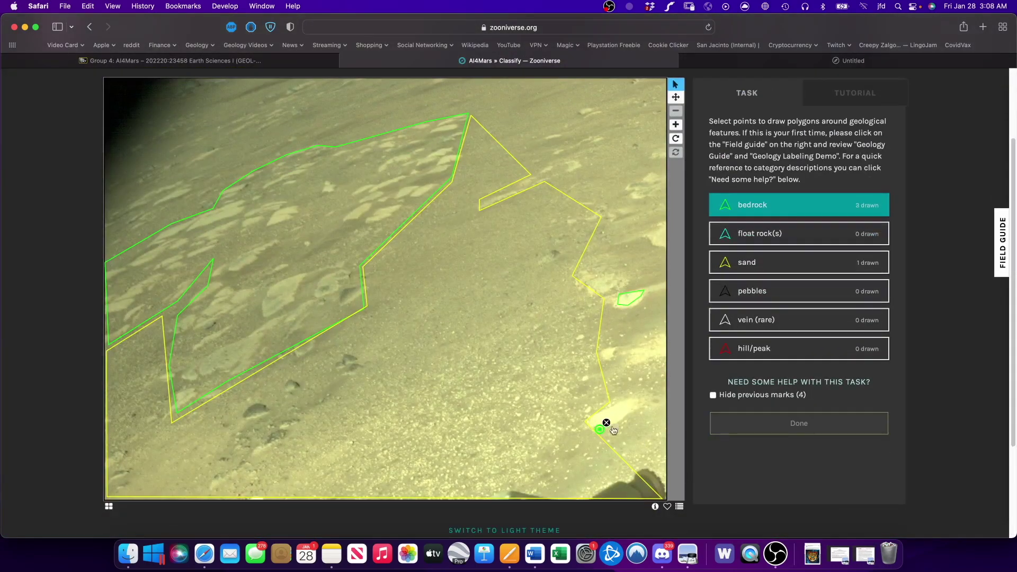
click(646, 403)
click(627, 394)
click(588, 416)
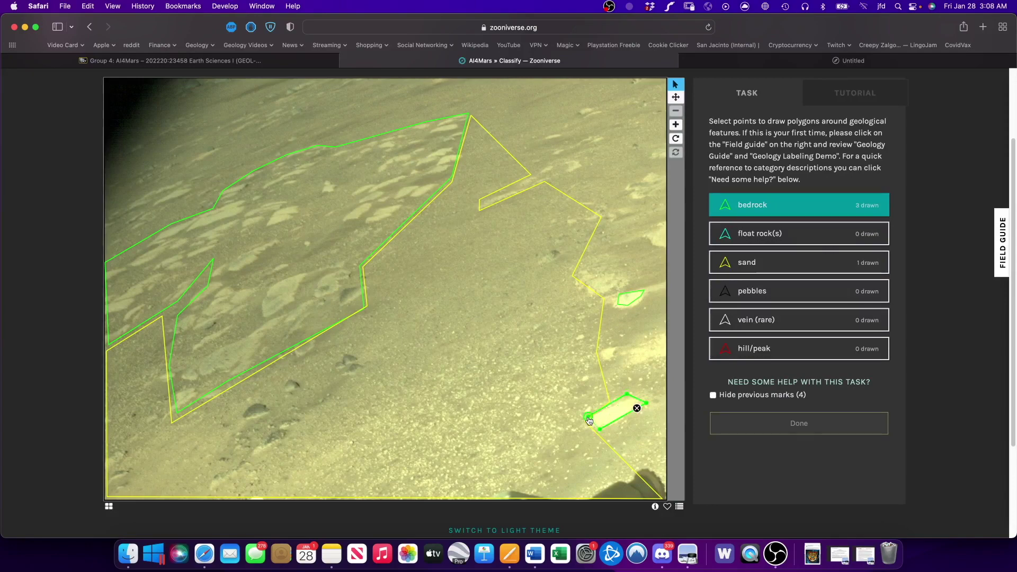
click(600, 430)
click(519, 340)
scroll(743, 492, down, 2)
click(739, 510)
Outline the thin diagonal slab in the upper right, at the sand polygon's notch, as bedrock and label it massive
scroll(739, 477, up, 5)
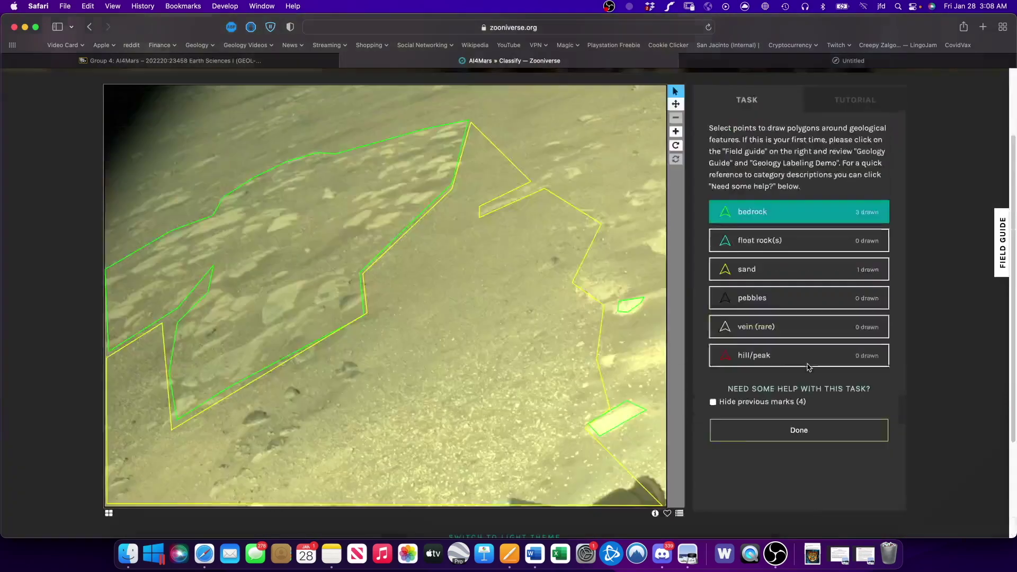
scroll(767, 384, up, 1)
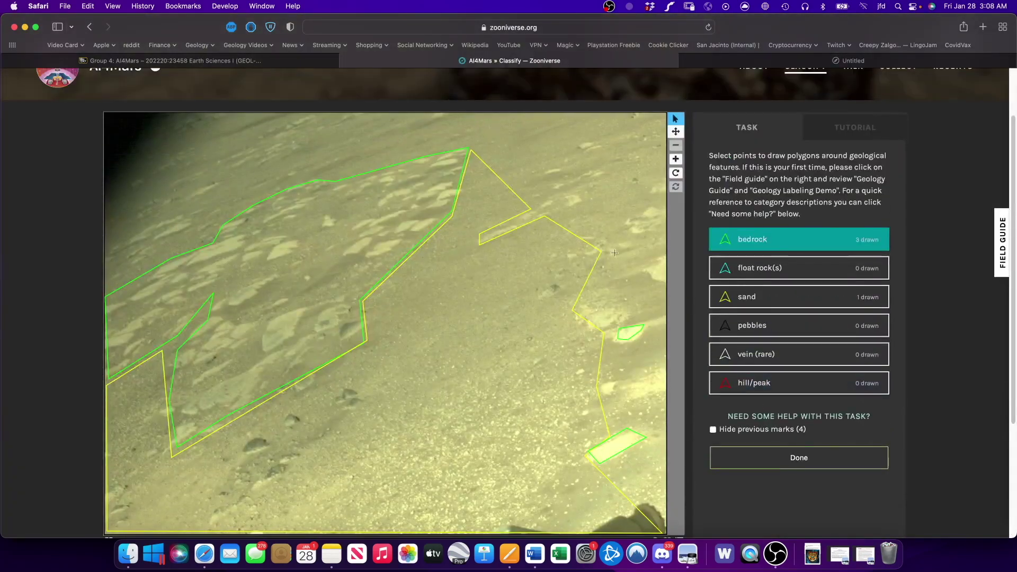
click(480, 243)
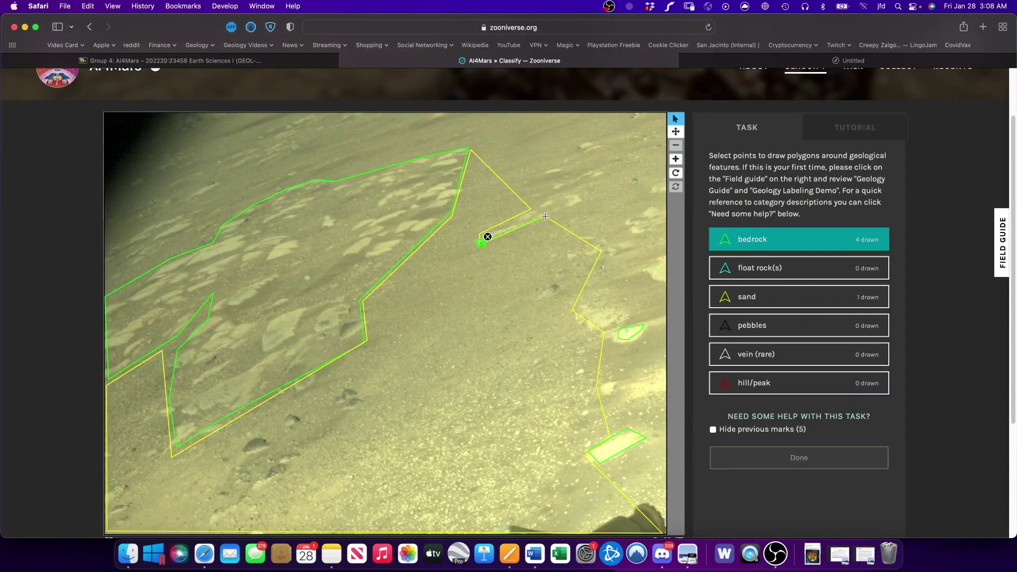
click(583, 200)
click(482, 245)
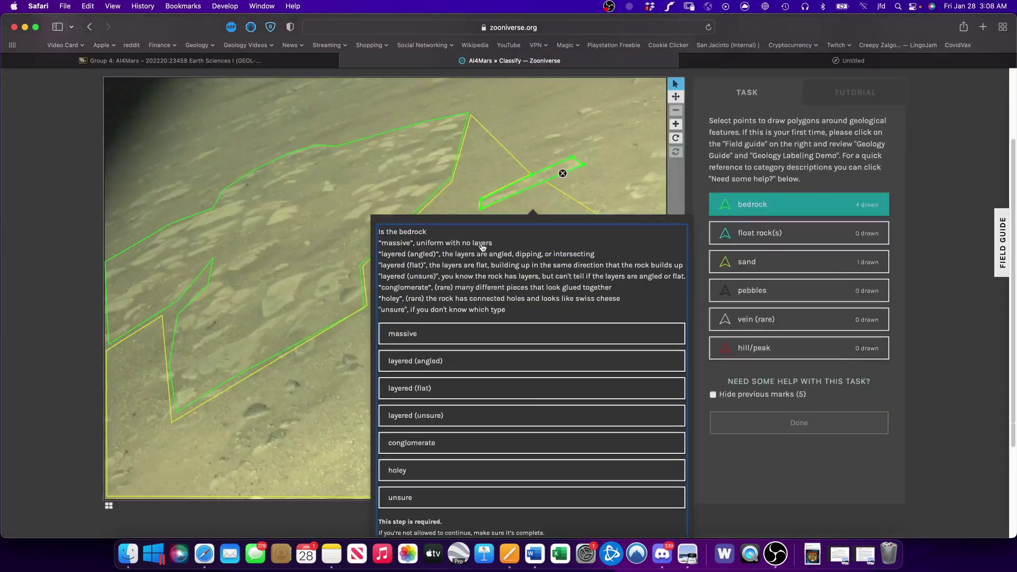
click(469, 340)
scroll(469, 340, down, 5)
click(620, 436)
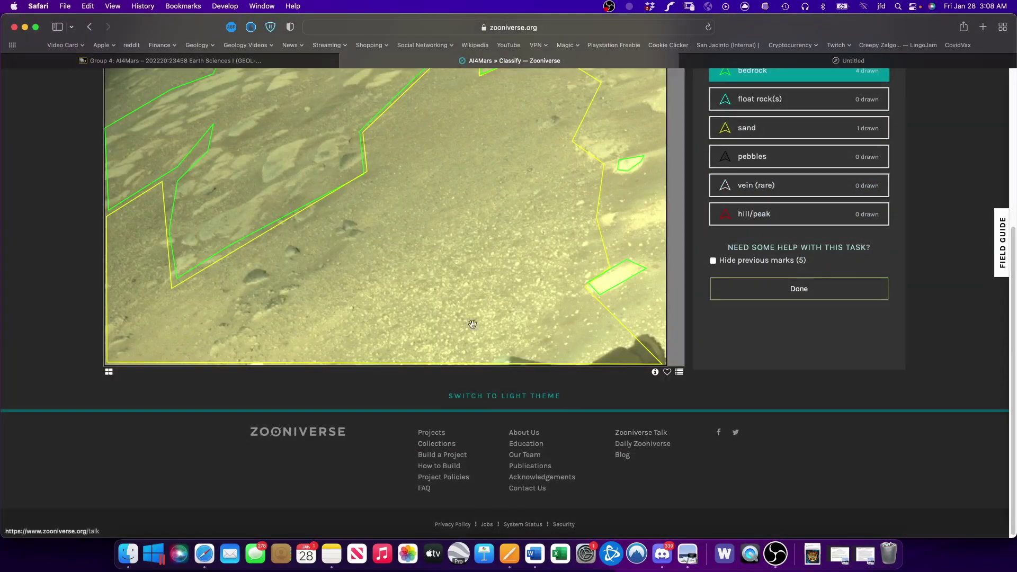
Check the marked polygons, submit the photo's classification, and move on to the following photo
scroll(403, 245, up, 5)
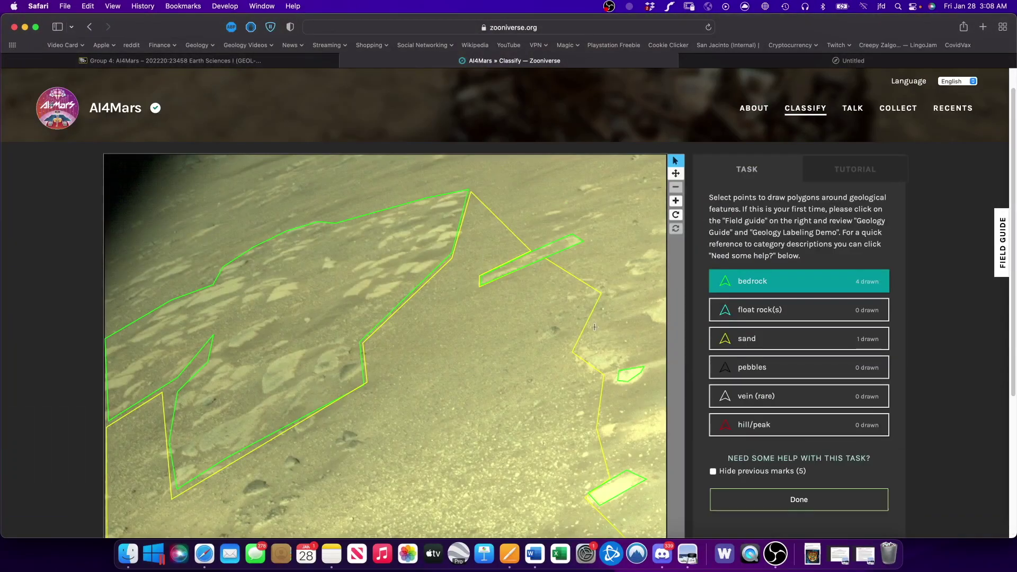
scroll(551, 273, down, 4)
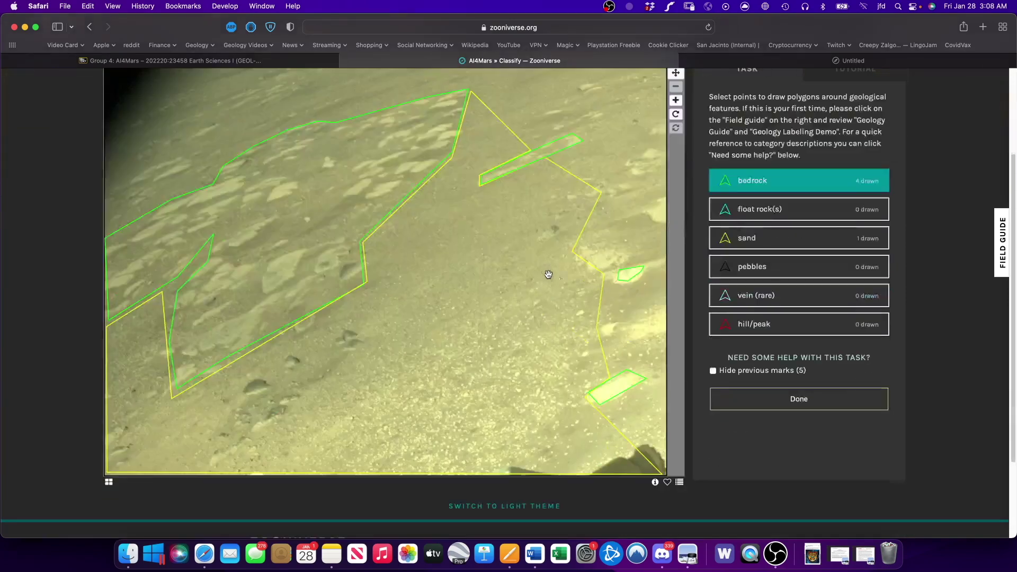
click(816, 410)
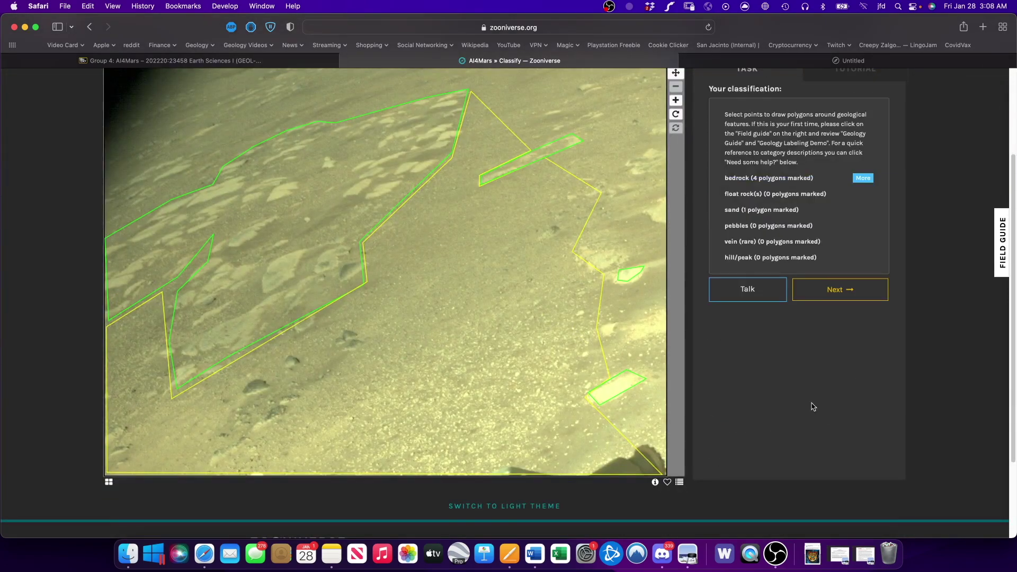
scroll(806, 361, up, 1)
click(840, 318)
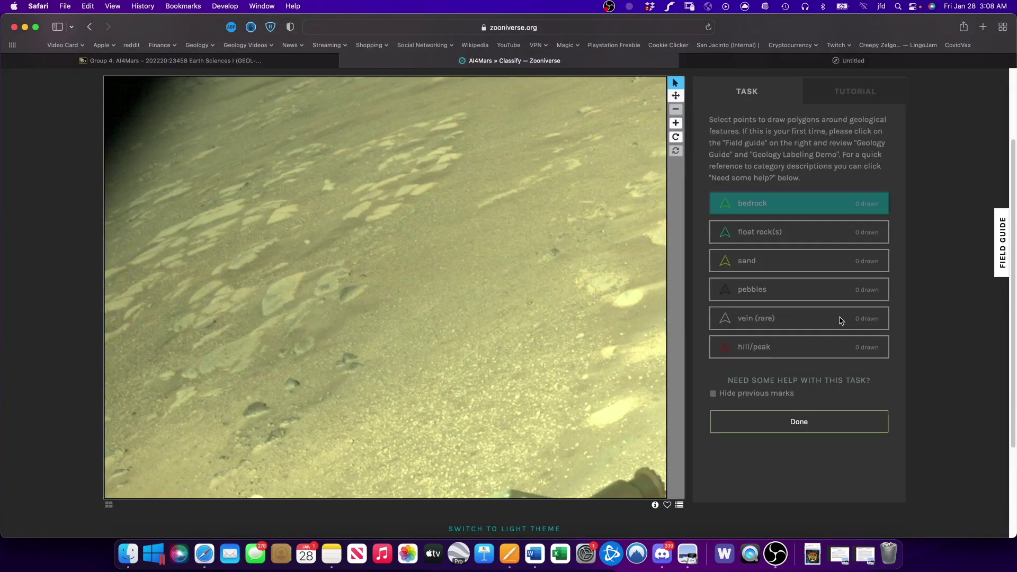
scroll(805, 323, up, 3)
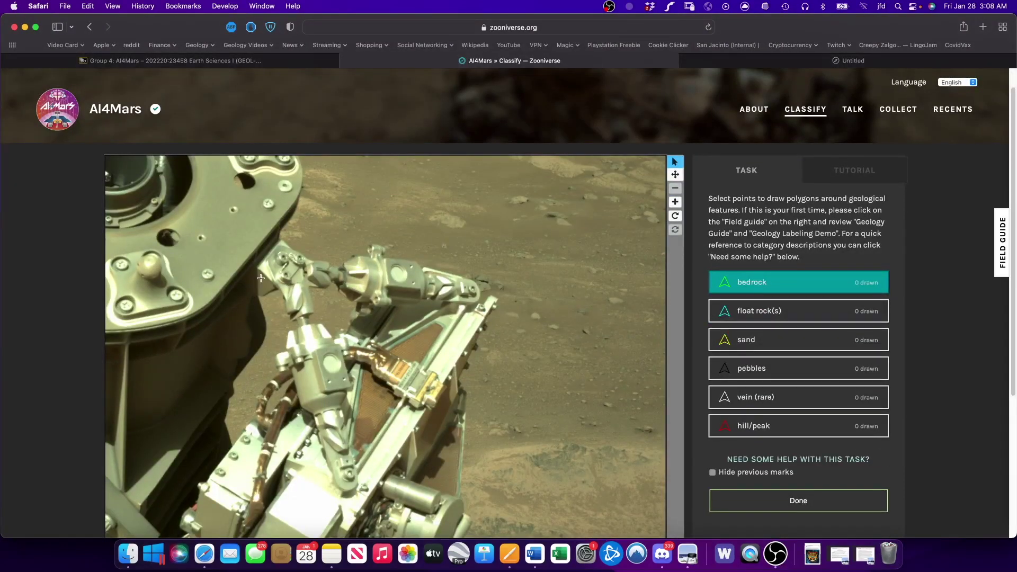
scroll(367, 270, down, 3)
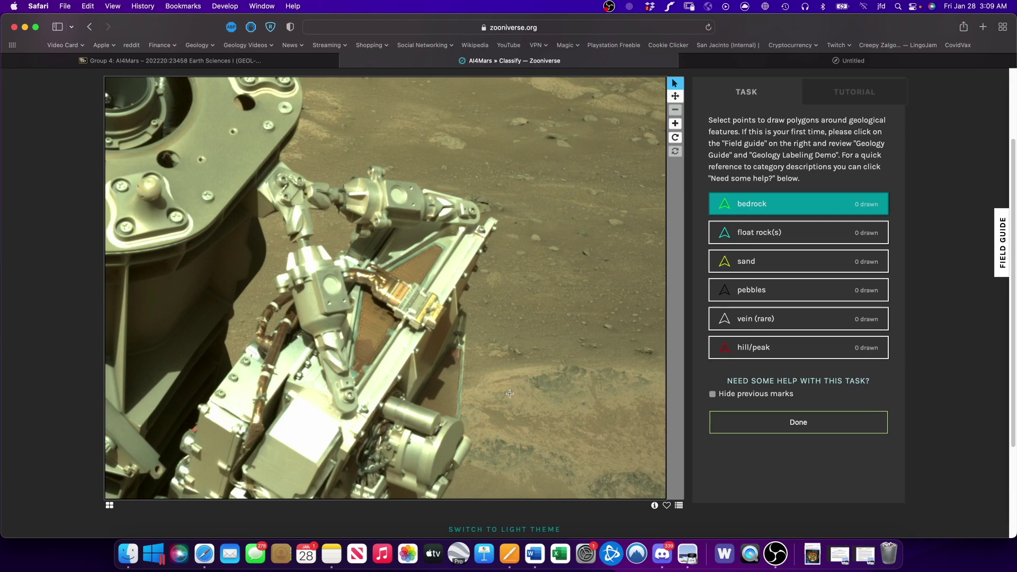
scroll(510, 394, up, 3)
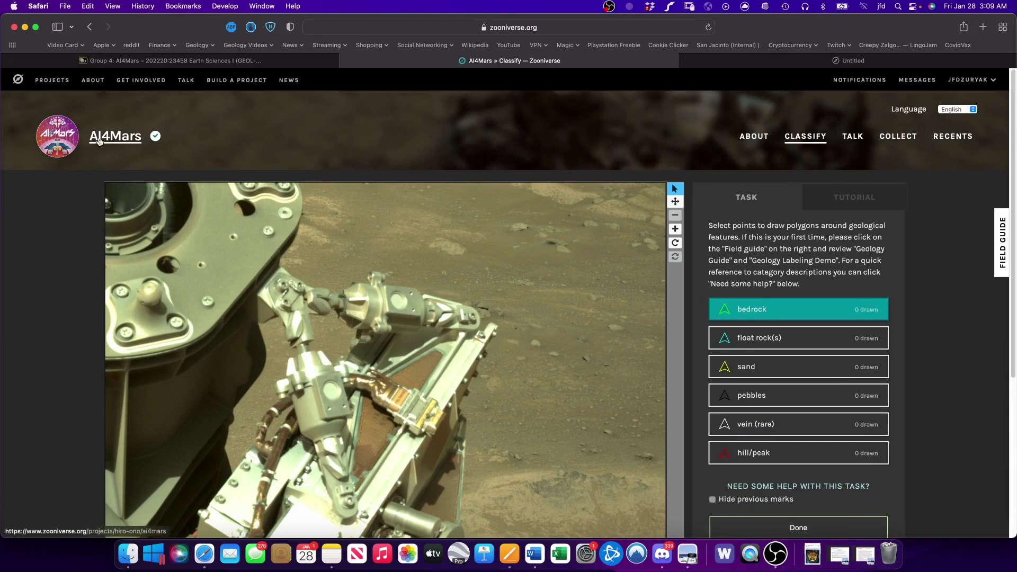
Return to the AI4Mars project home page and review the workflows offered for getting started
click(99, 139)
scroll(258, 270, down, 3)
scroll(568, 269, up, 3)
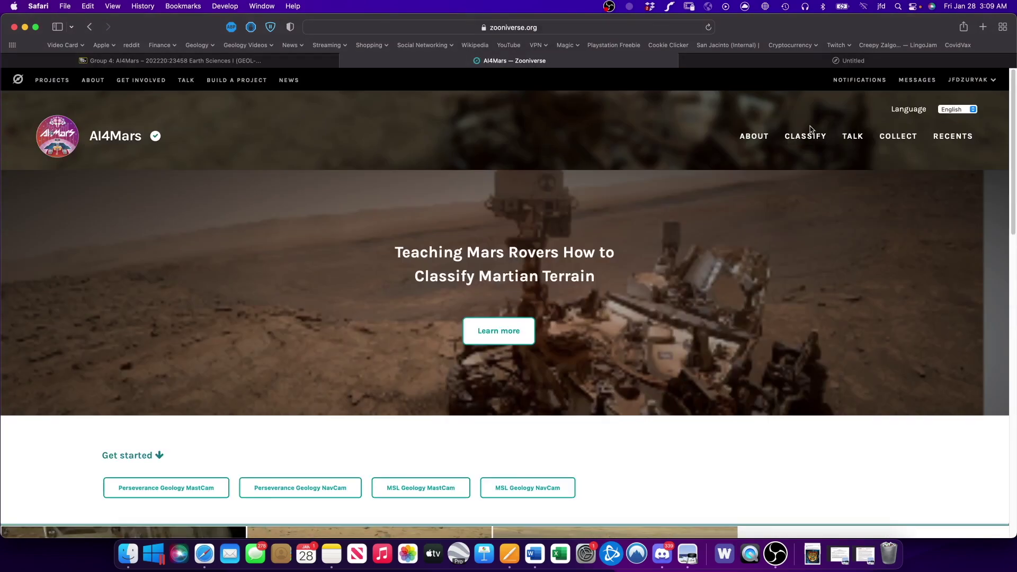
scroll(513, 397, down, 1)
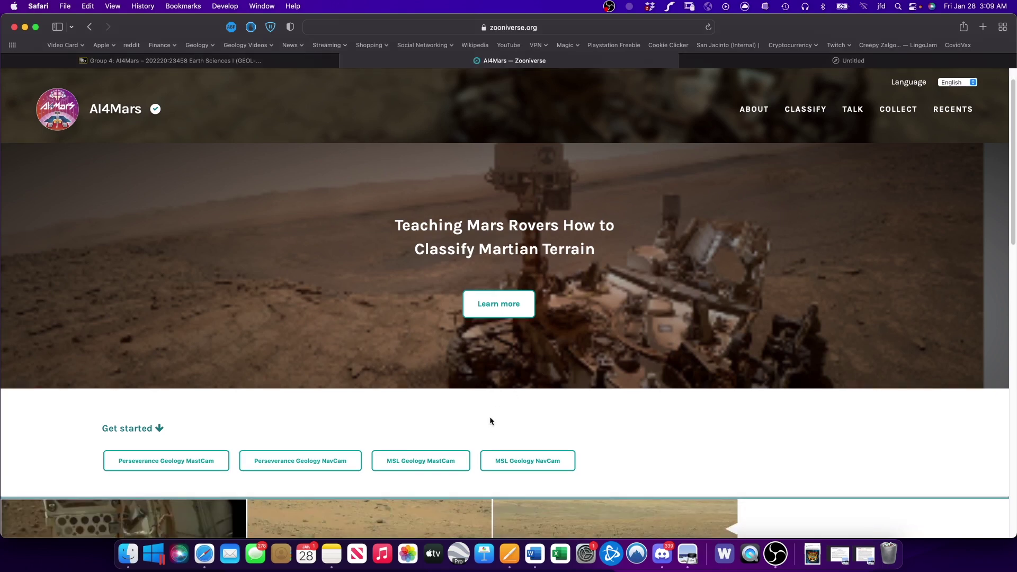
scroll(490, 421, down, 3)
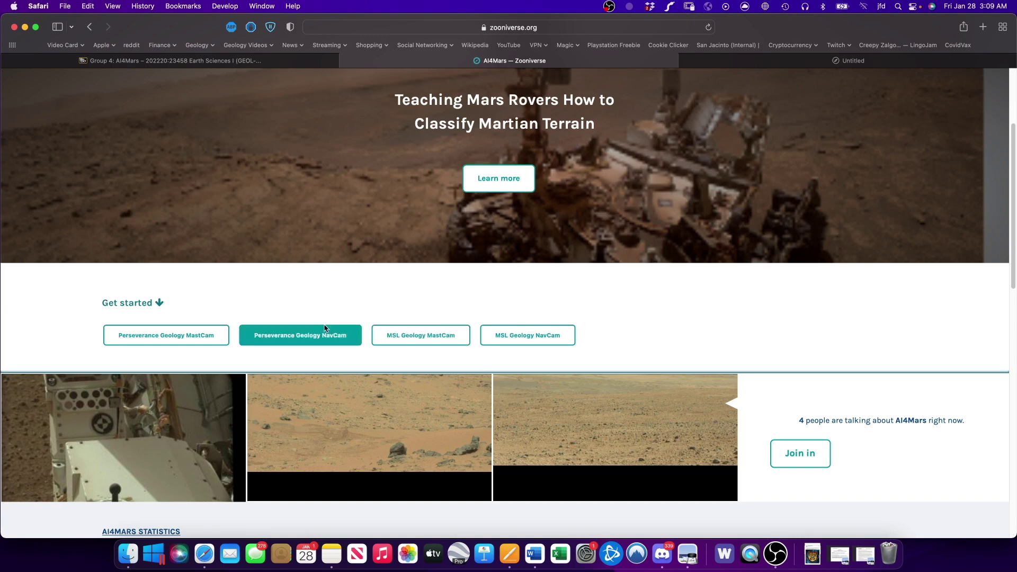
Switch to the Blackboard course, open the Group 5: Penguin Watch page and launch its Zooniverse project
click(344, 62)
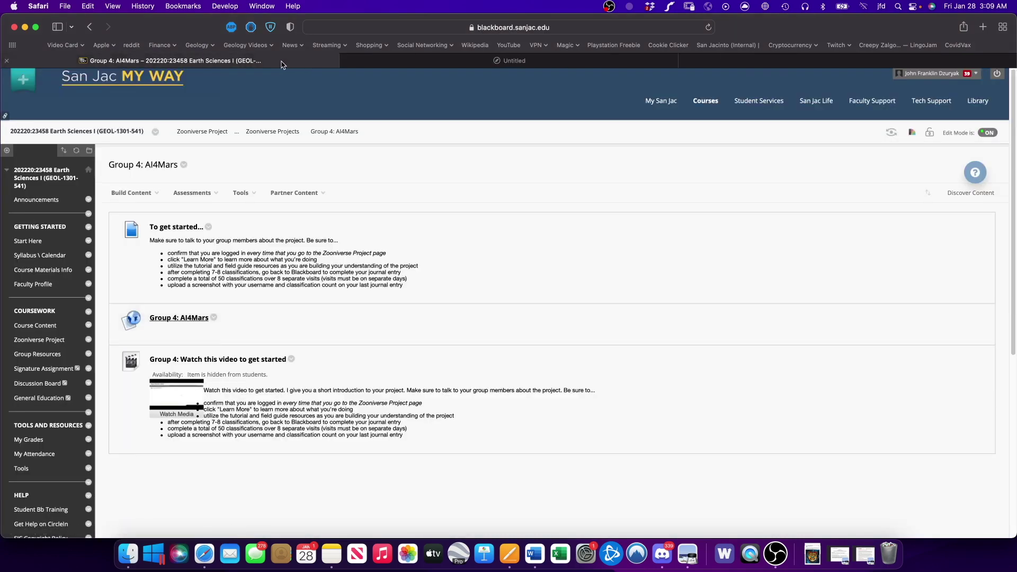
key(super+bracketleft)
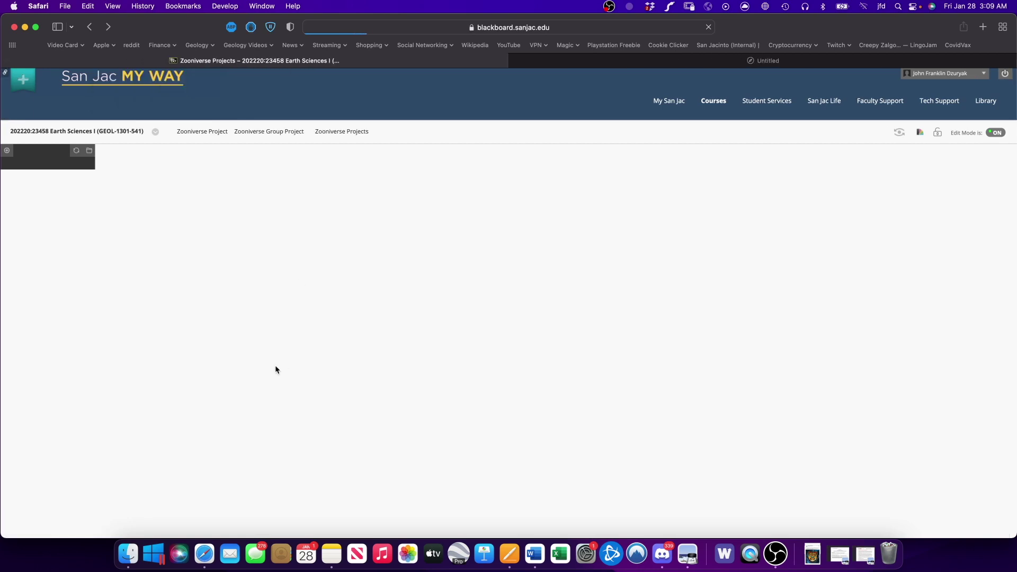
click(201, 411)
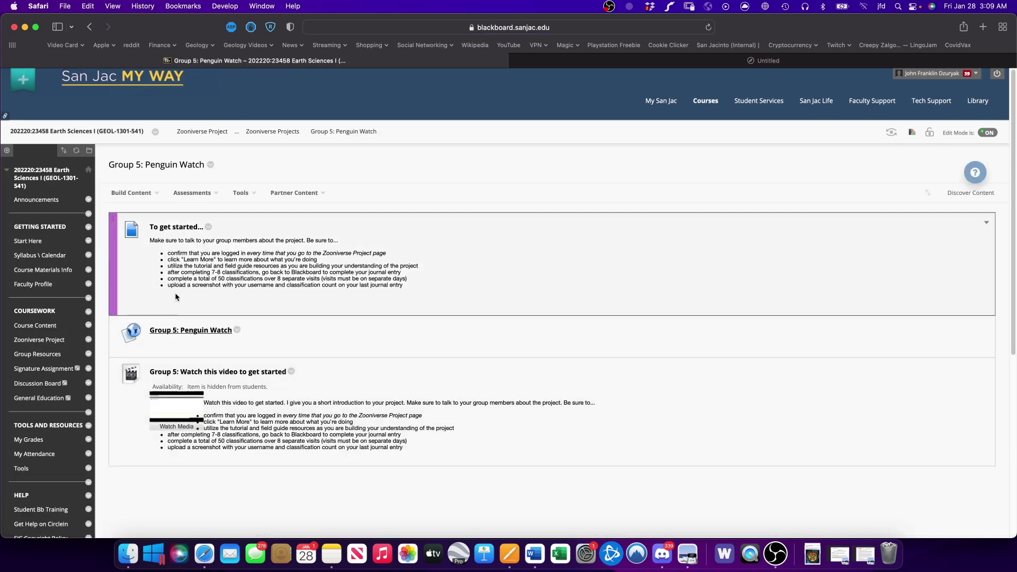
click(182, 330)
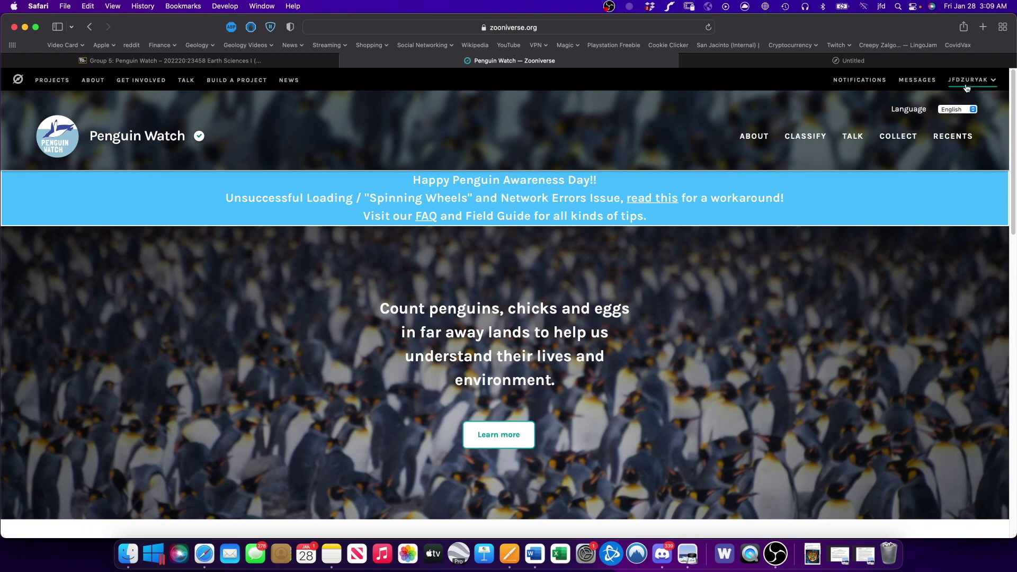
Look over the Penguin Watch home page and open its Classify page
scroll(821, 256, down, 3)
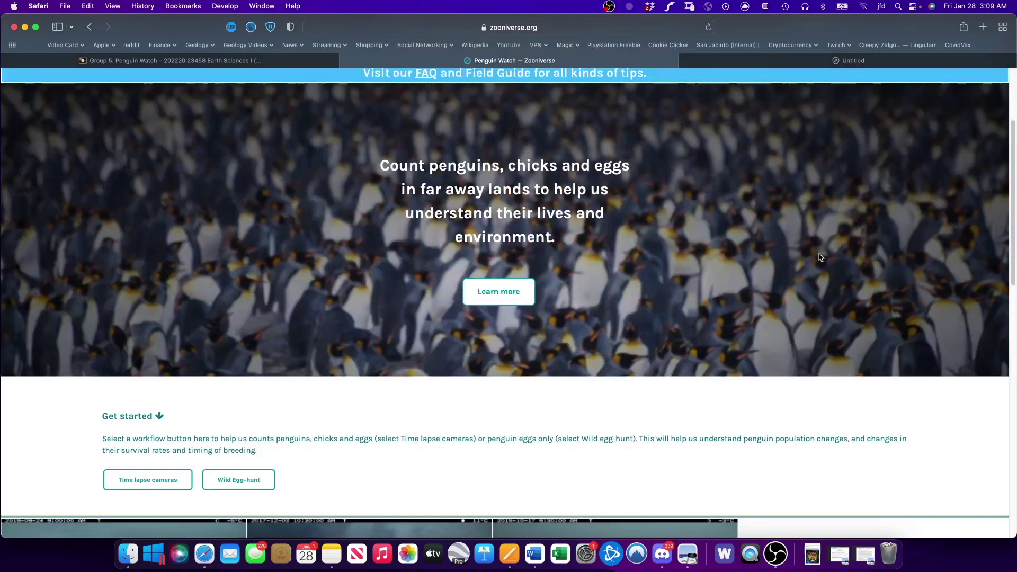
scroll(820, 257, up, 3)
click(805, 136)
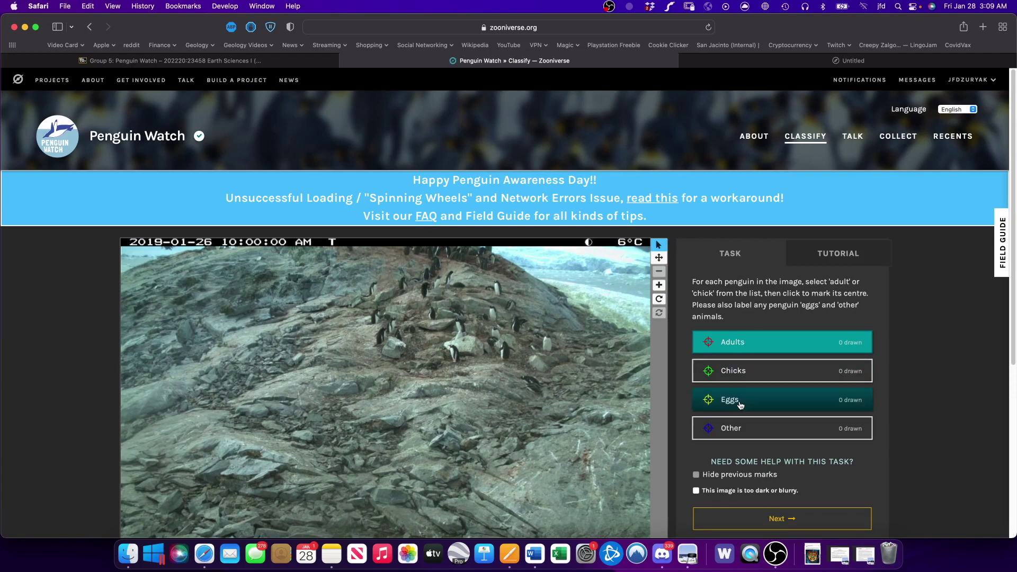
scroll(868, 323, down, 3)
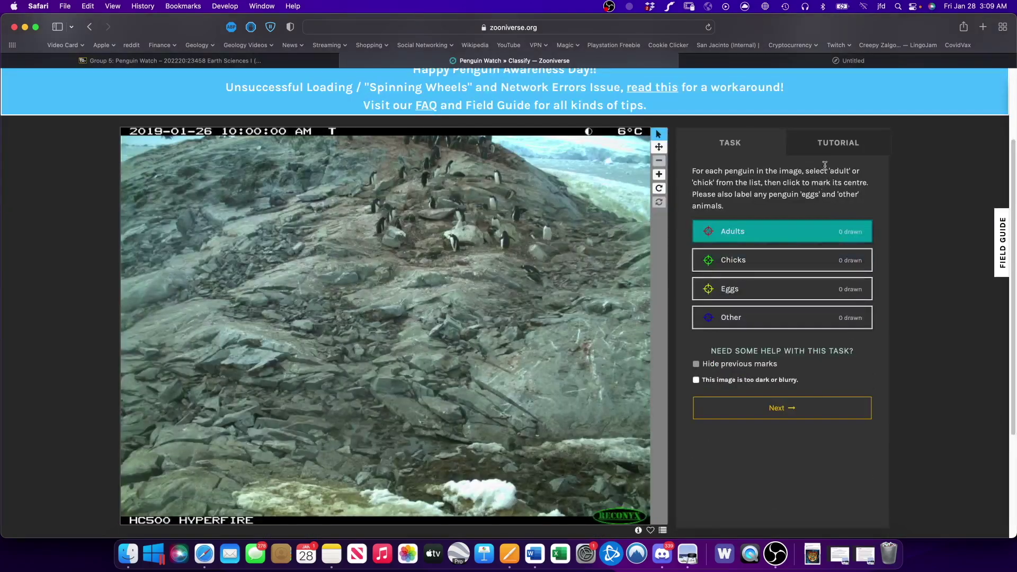
Read through all five pages of the Penguin Watch tutorial and close it
click(831, 149)
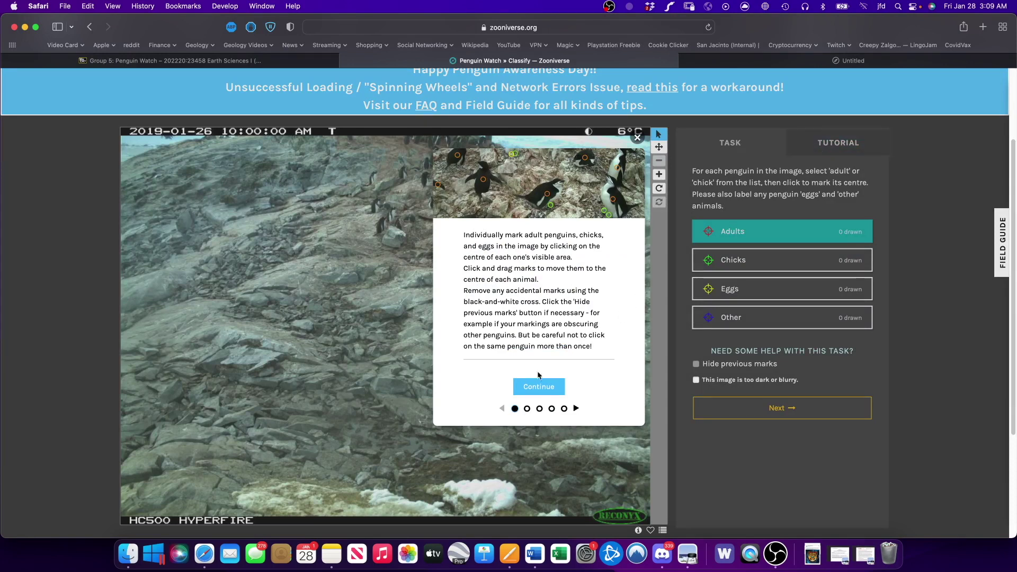
click(527, 409)
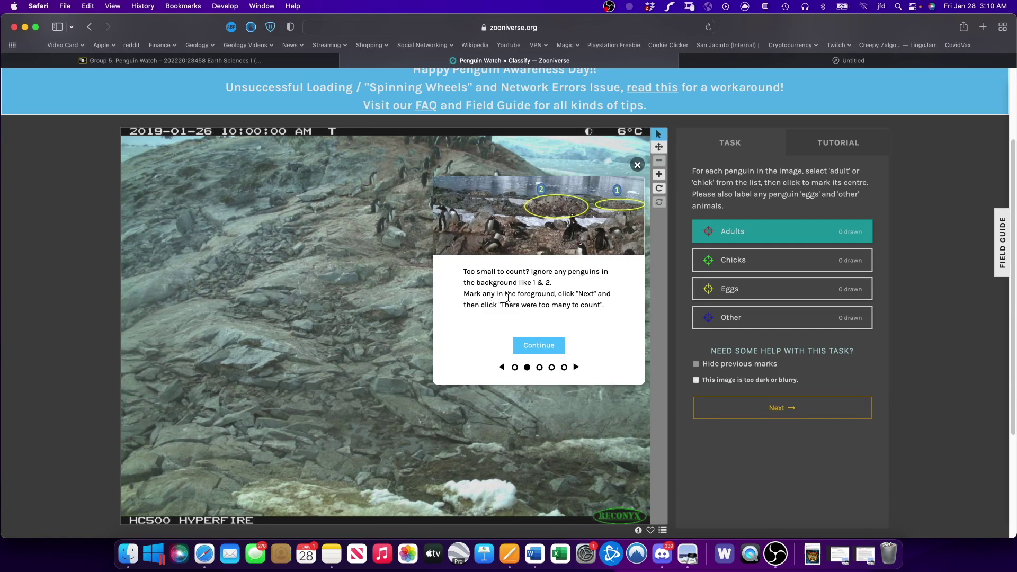
click(540, 368)
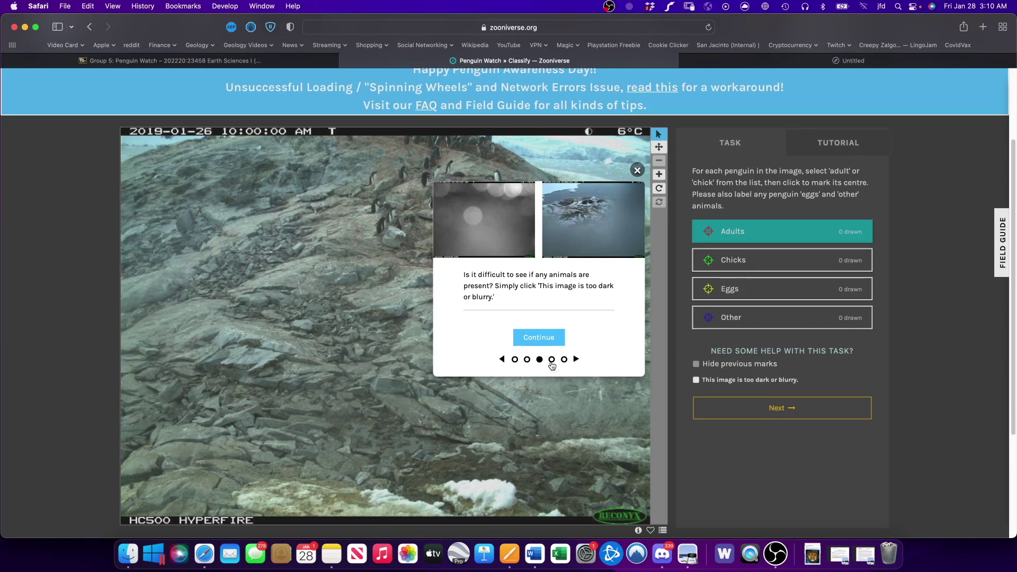
click(552, 360)
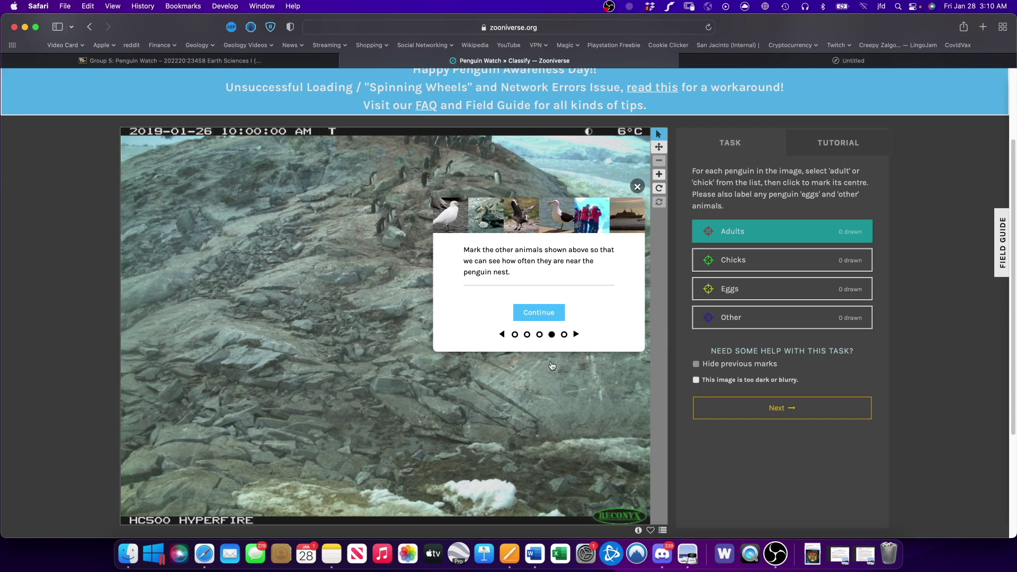
click(564, 335)
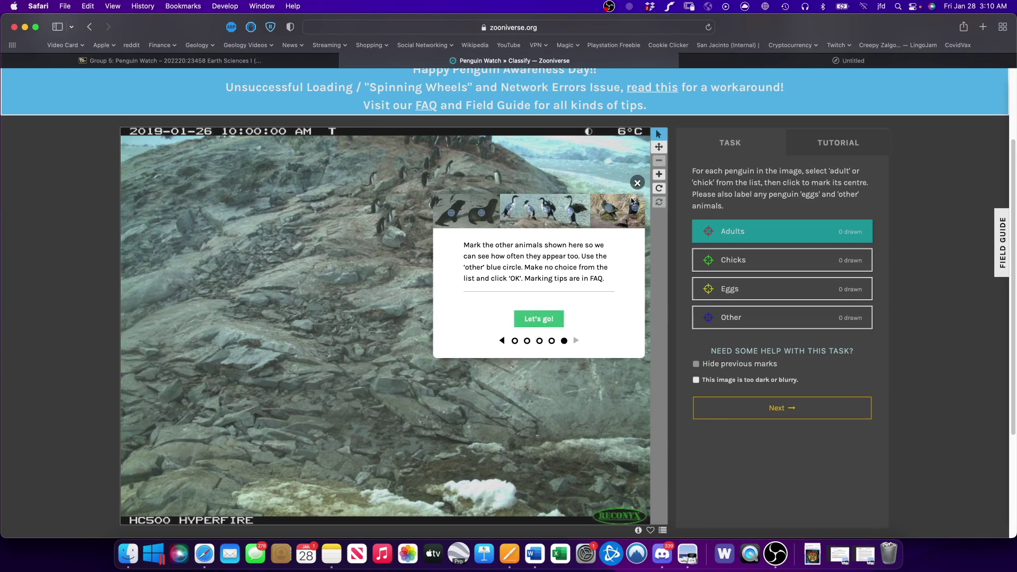
click(637, 183)
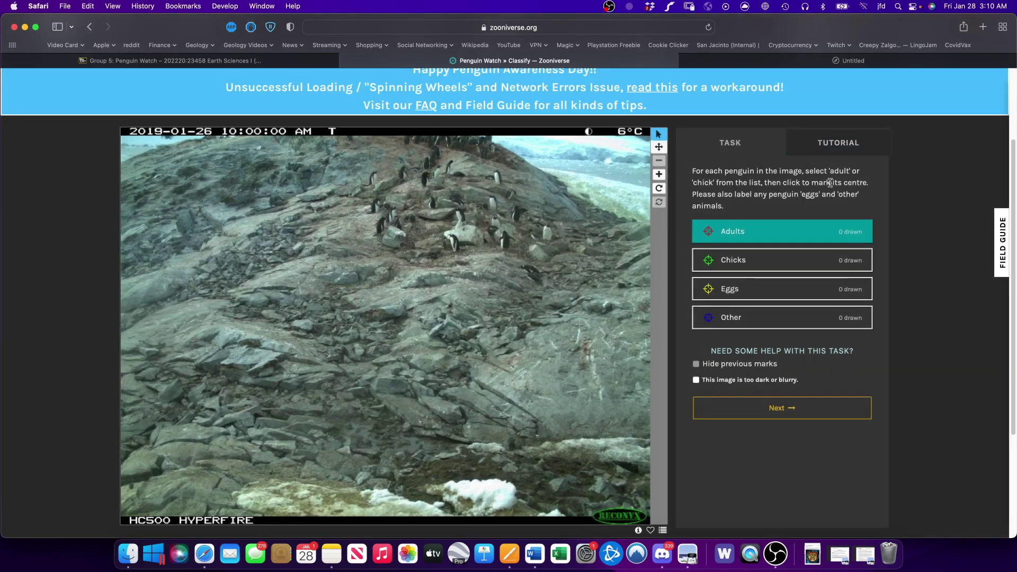
Read the Little penguin entry in the field guide, including its breeding cycle graphs, and close the guide
click(1008, 244)
scroll(684, 307, down, 3)
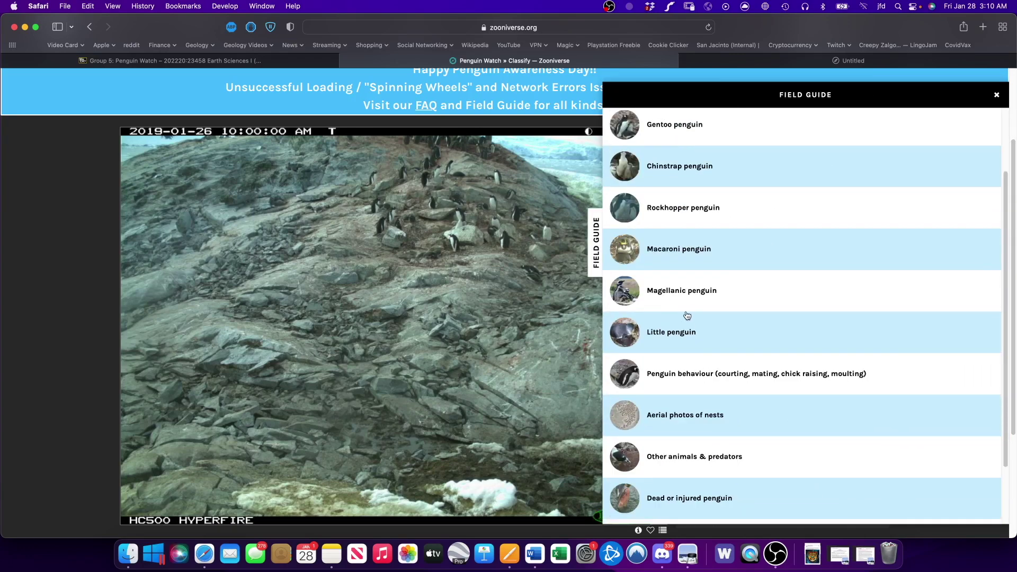
click(680, 336)
scroll(680, 333, down, 10)
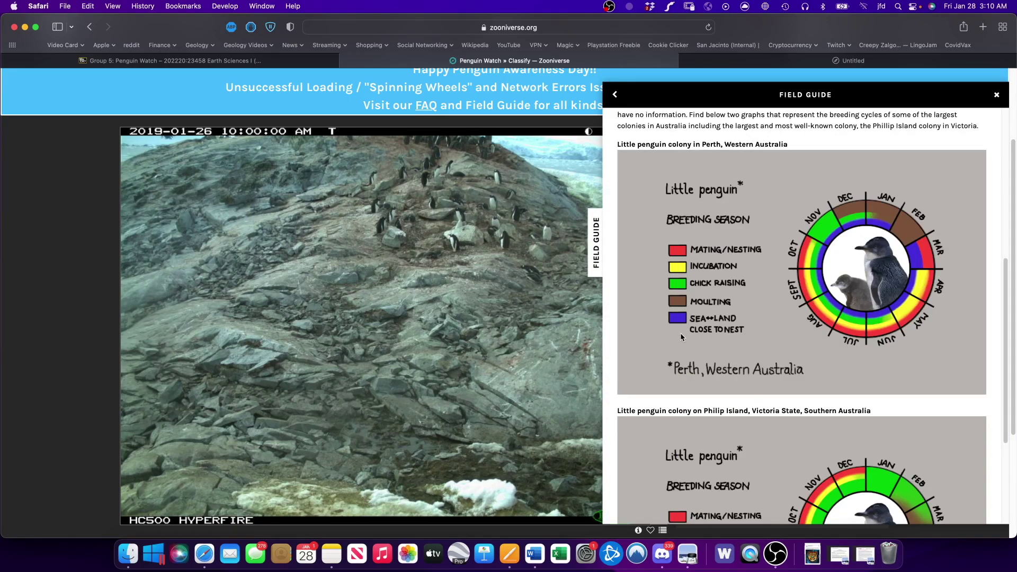
scroll(683, 328, down, 8)
scroll(692, 324, up, 20)
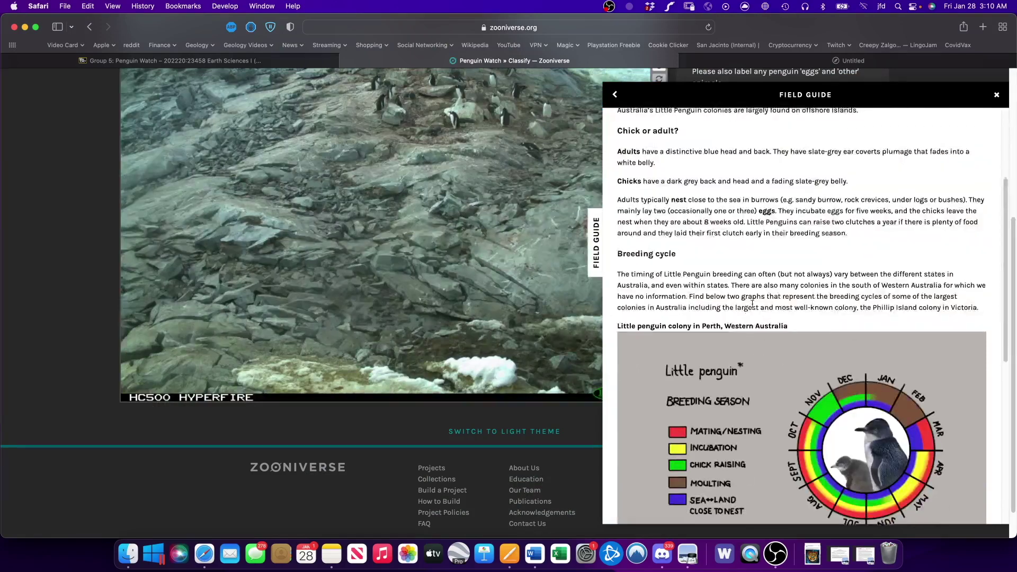
click(996, 95)
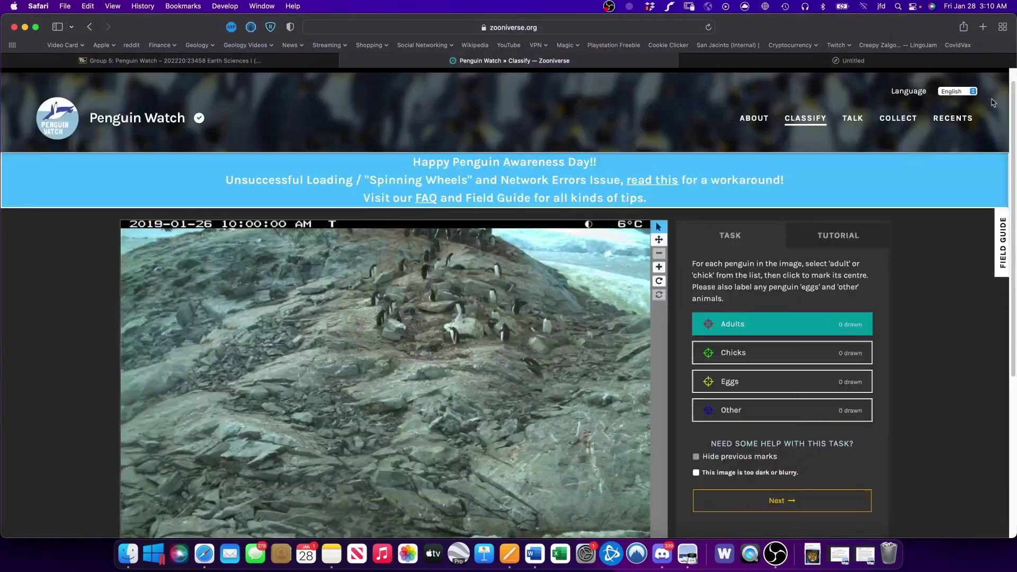
Reopen the field guide and read the Gentoo penguin entry on telling chicks from adults and breeding cycles
click(1000, 235)
click(615, 95)
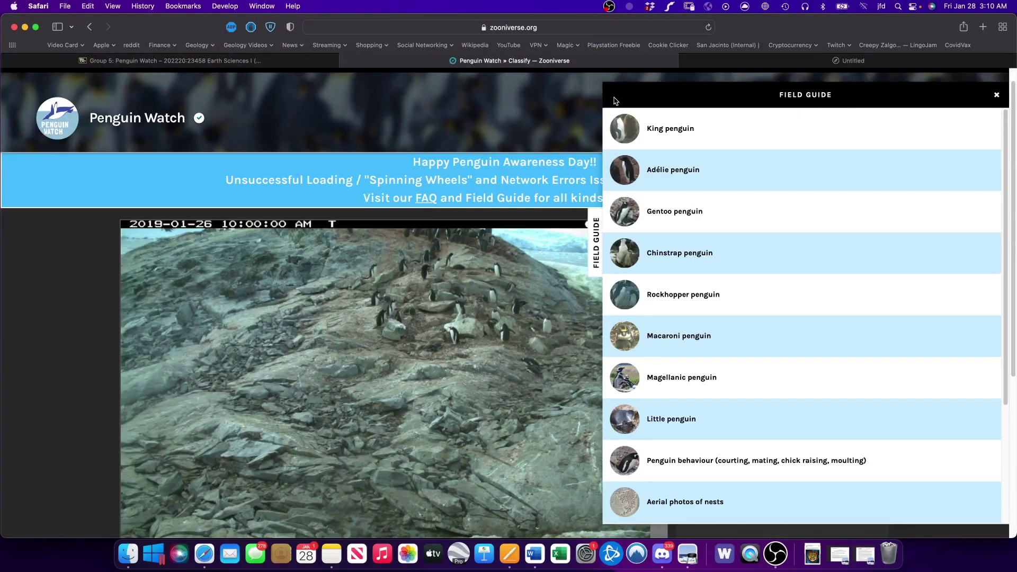
click(671, 219)
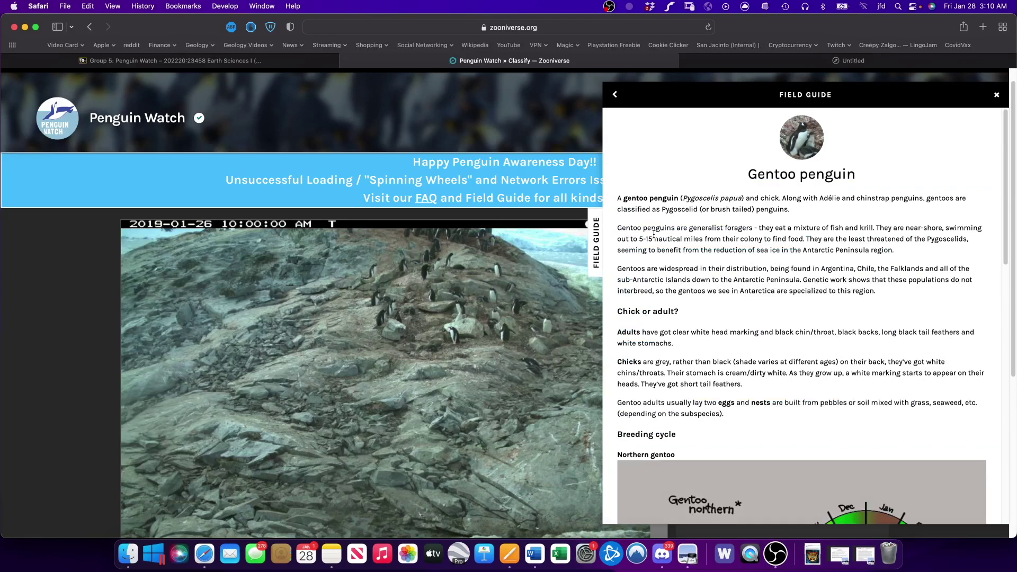
scroll(653, 234, down, 10)
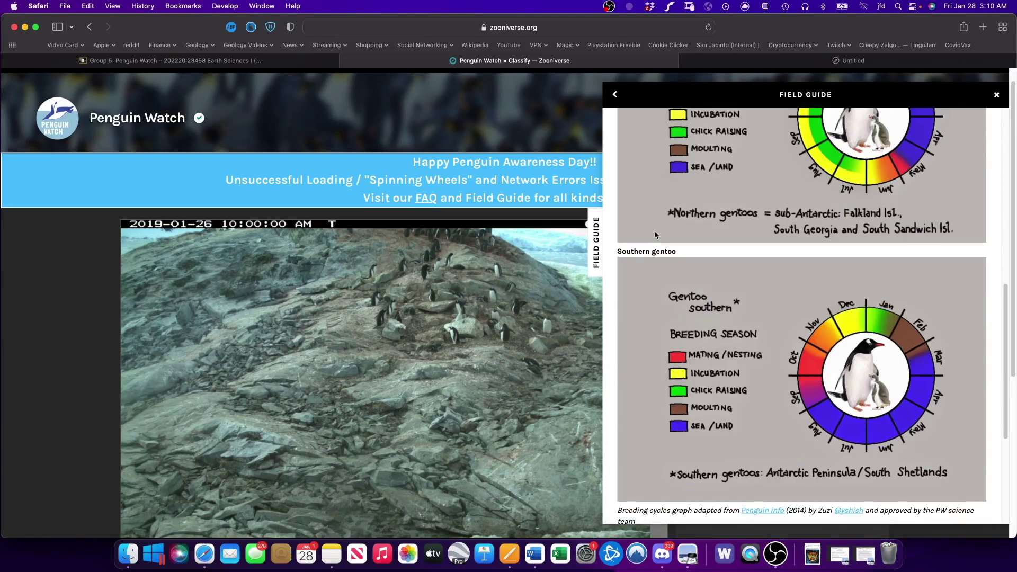
scroll(655, 234, up, 6)
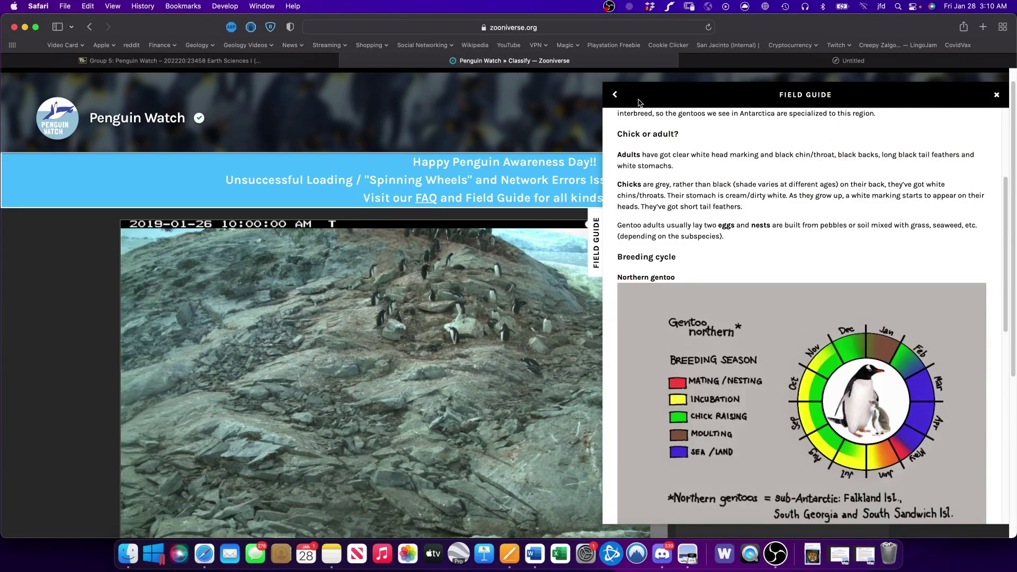
Read the field guide's Other animals & predators entry and close the guide to return to the photo
click(618, 98)
scroll(713, 339, down, 4)
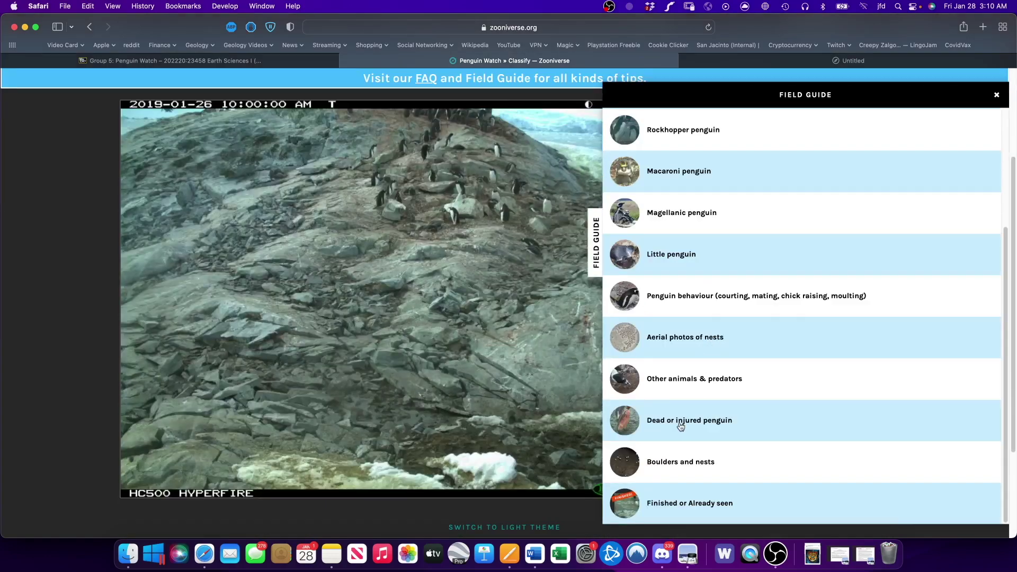
click(673, 389)
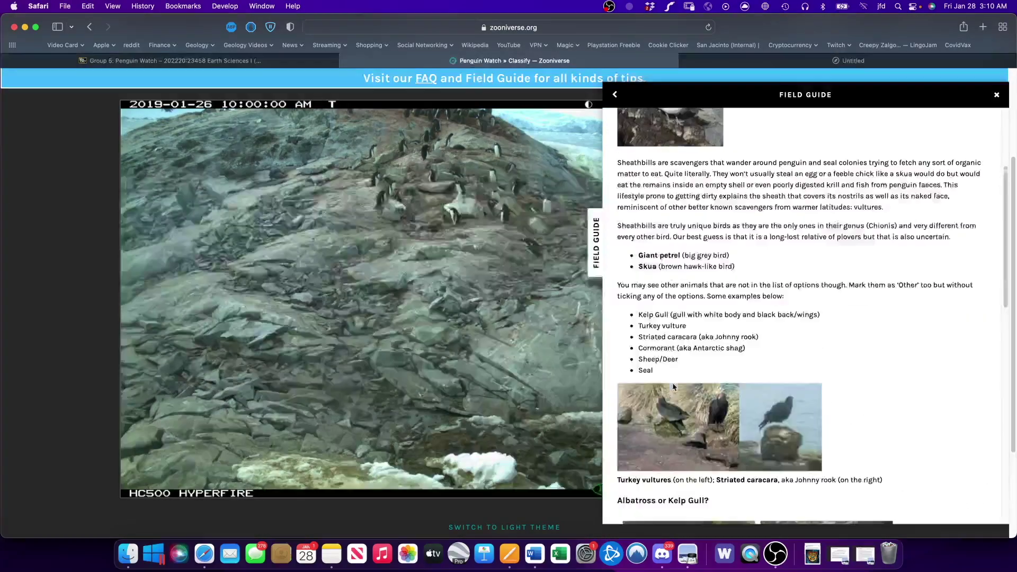
scroll(715, 259, up, 3)
scroll(726, 239, down, 3)
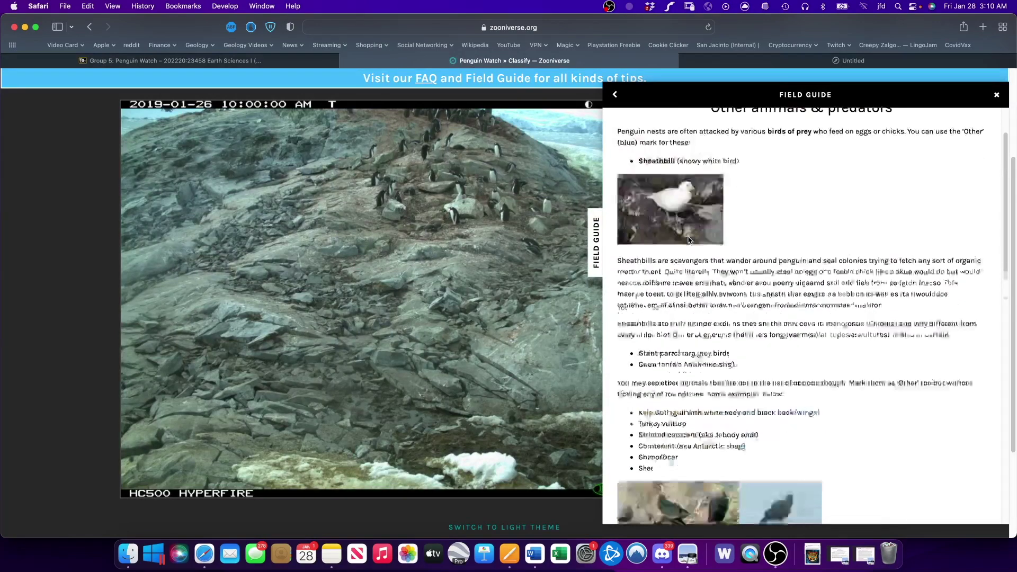
scroll(688, 240, down, 10)
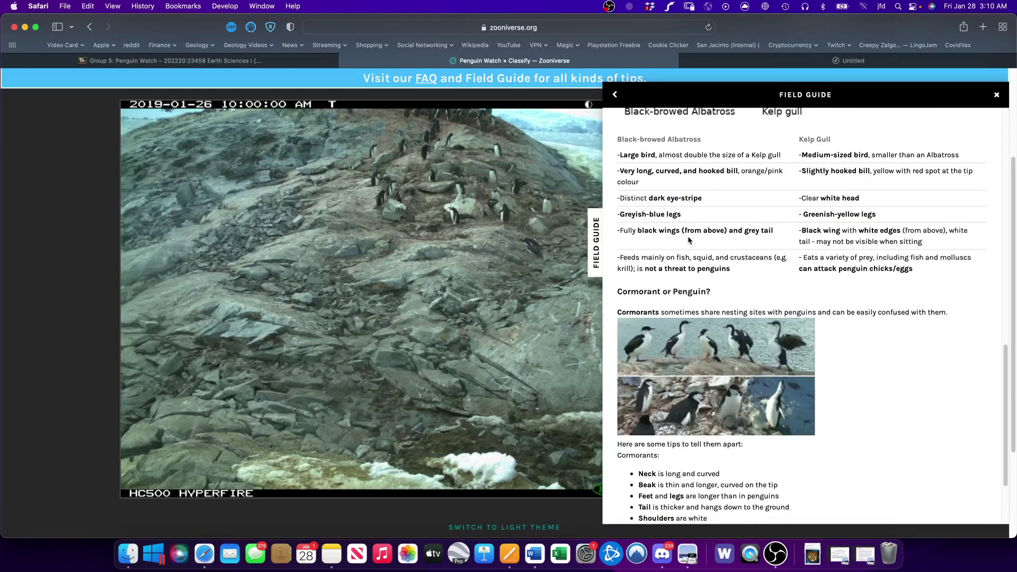
scroll(687, 238, down, 3)
scroll(688, 237, up, 10)
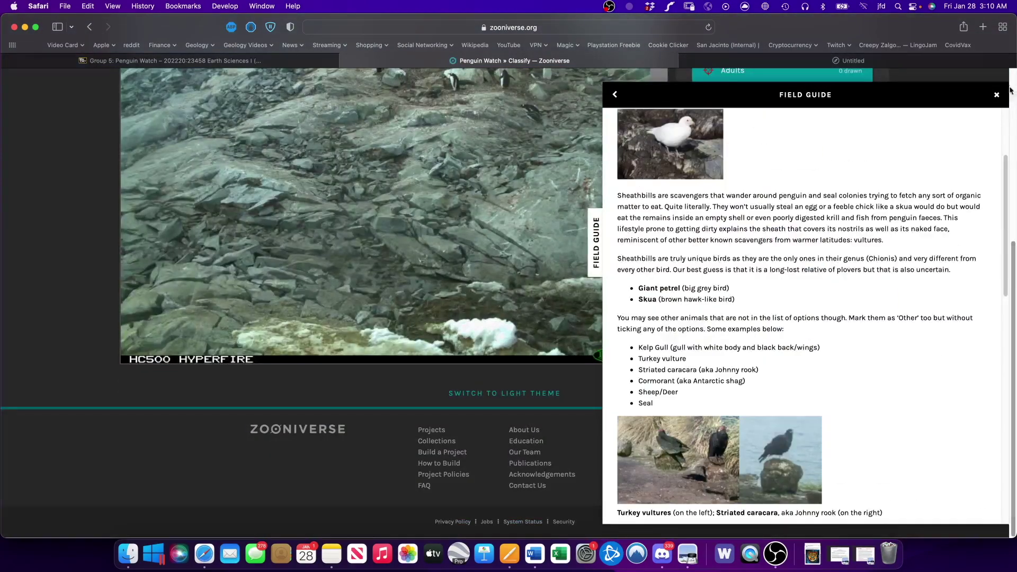
click(997, 95)
scroll(613, 227, up, 5)
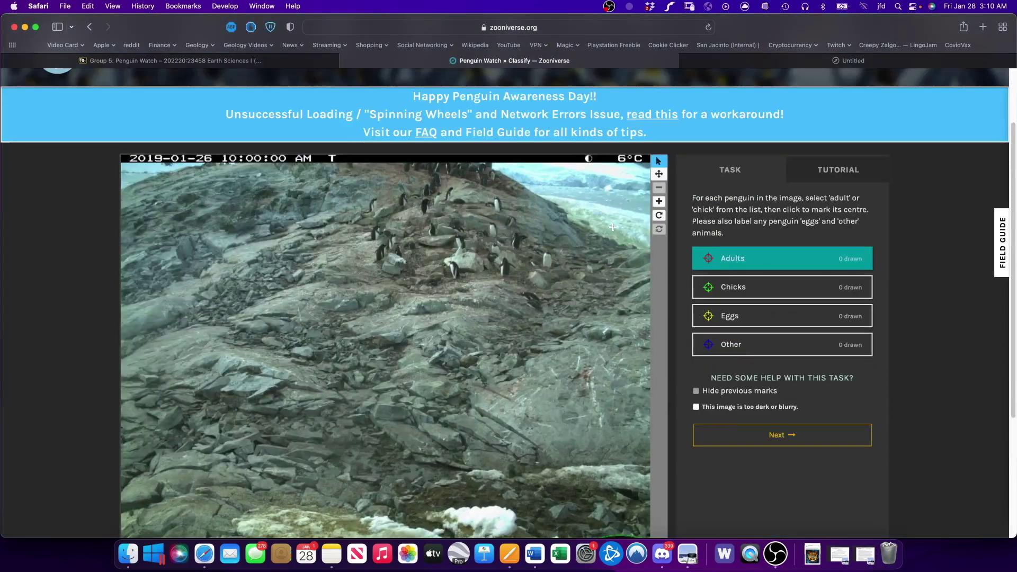
Choose the Adults marker and enlarge the penguin photo for marking
click(749, 261)
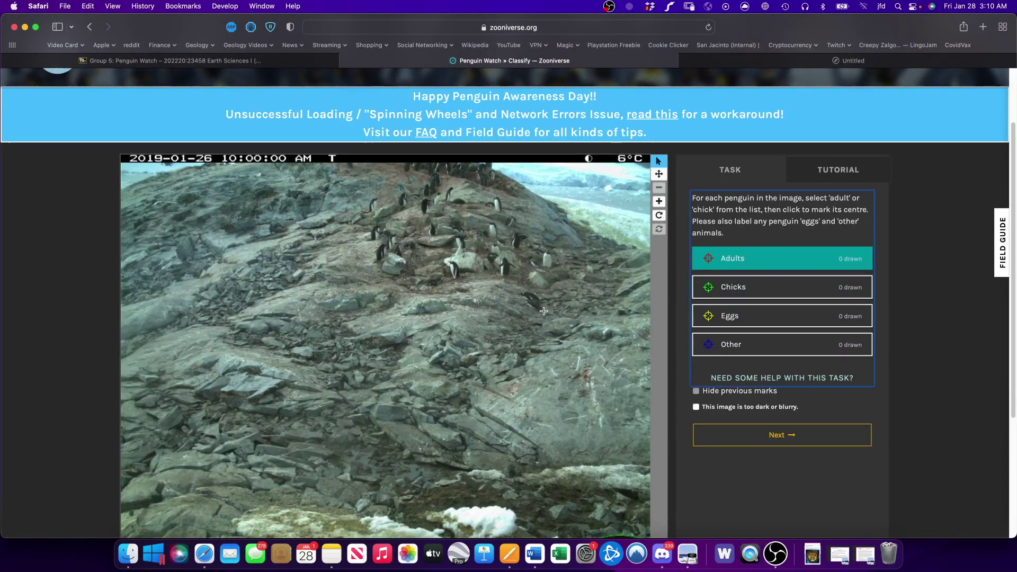
click(659, 201)
click(658, 202)
scroll(543, 284, down, 3)
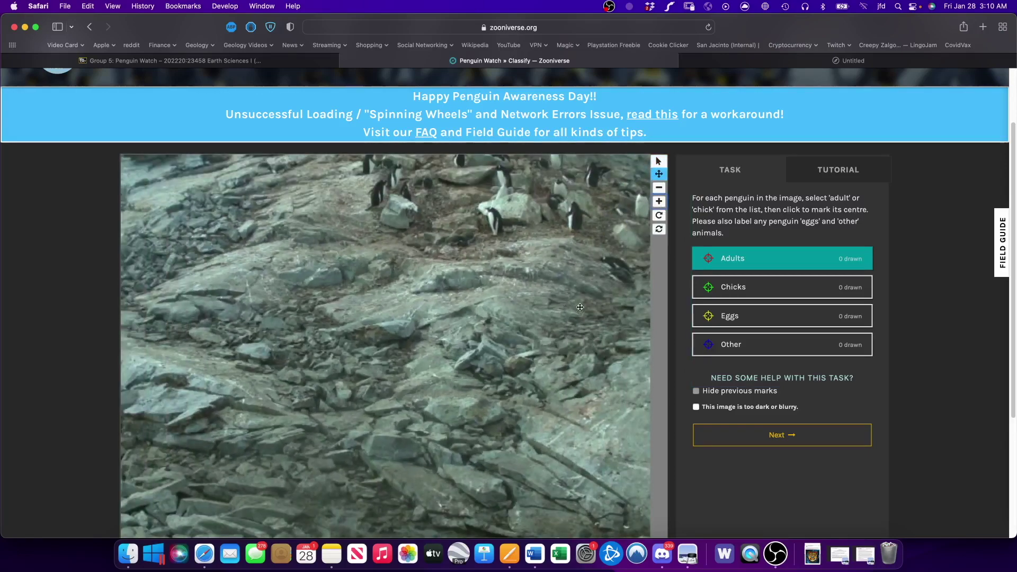
click(659, 161)
click(493, 302)
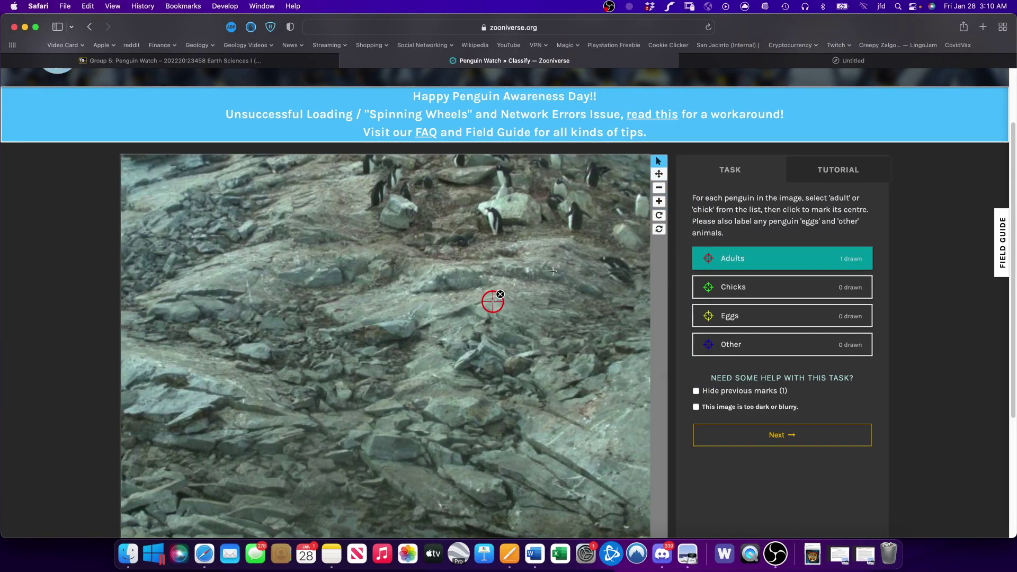
click(501, 295)
click(512, 290)
click(519, 284)
Mark as adults the two penguins low on the rock slope and the one standing in front of the white boulder
click(658, 174)
mouse_move(578, 203)
mouse_down()
mouse_move(492, 316)
mouse_move(365, 260)
mouse_up()
drag(228, 455, 151, 257)
drag(356, 232, 564, 451)
drag(593, 289, 332, 368)
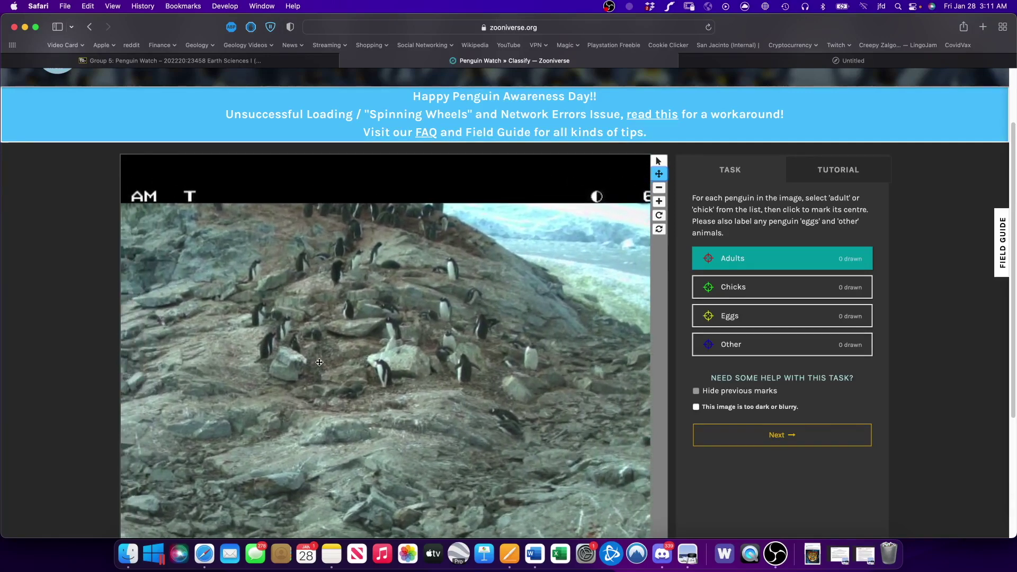
click(758, 264)
click(501, 416)
click(516, 422)
click(381, 374)
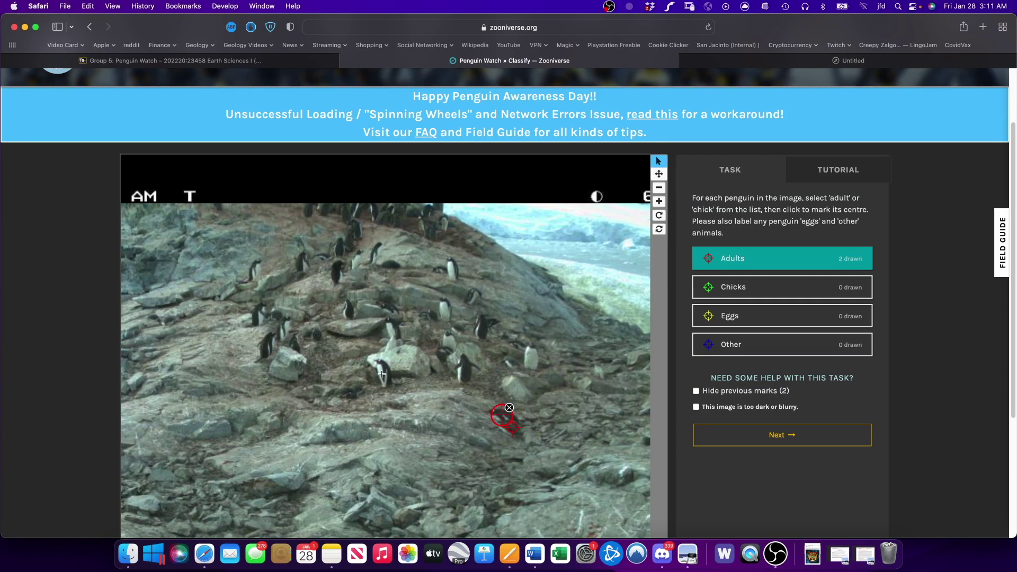
Mark as adults the penguin lying below the white boulder and four standing penguins on the slope to its right
click(349, 392)
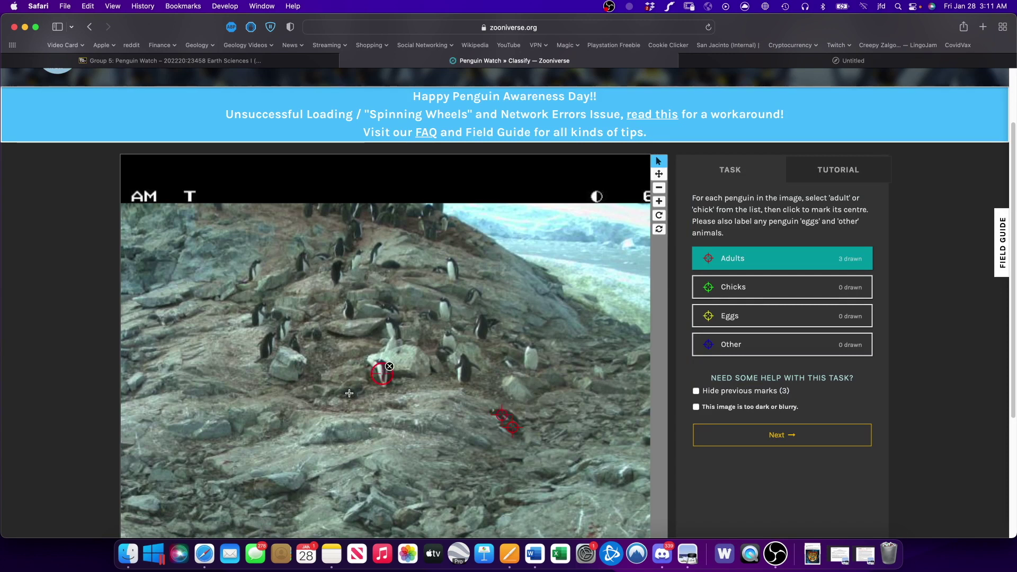
click(466, 369)
click(450, 339)
click(485, 327)
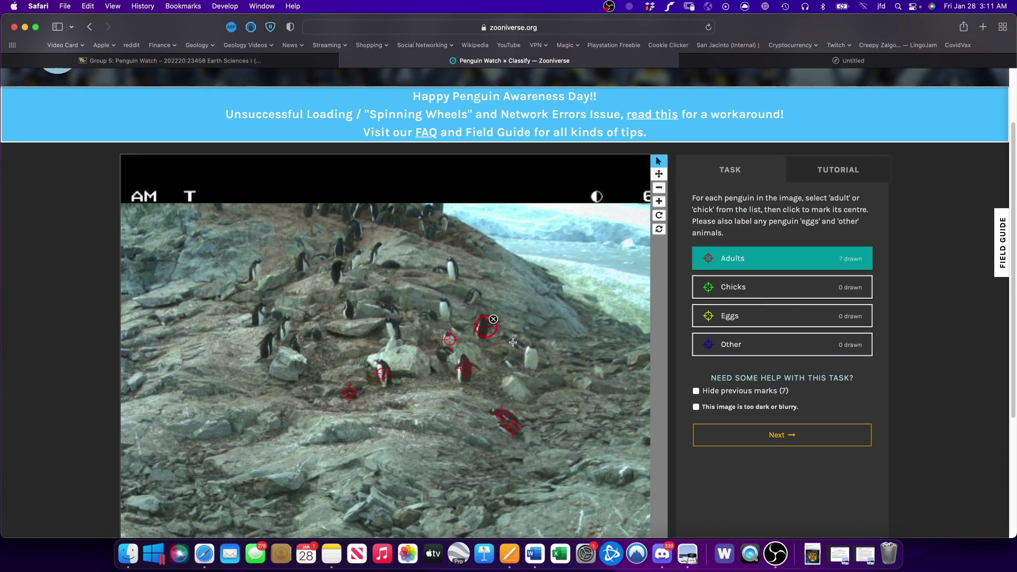
click(529, 361)
Return to the field guide's list of entries, look through it and close the guide
click(1002, 267)
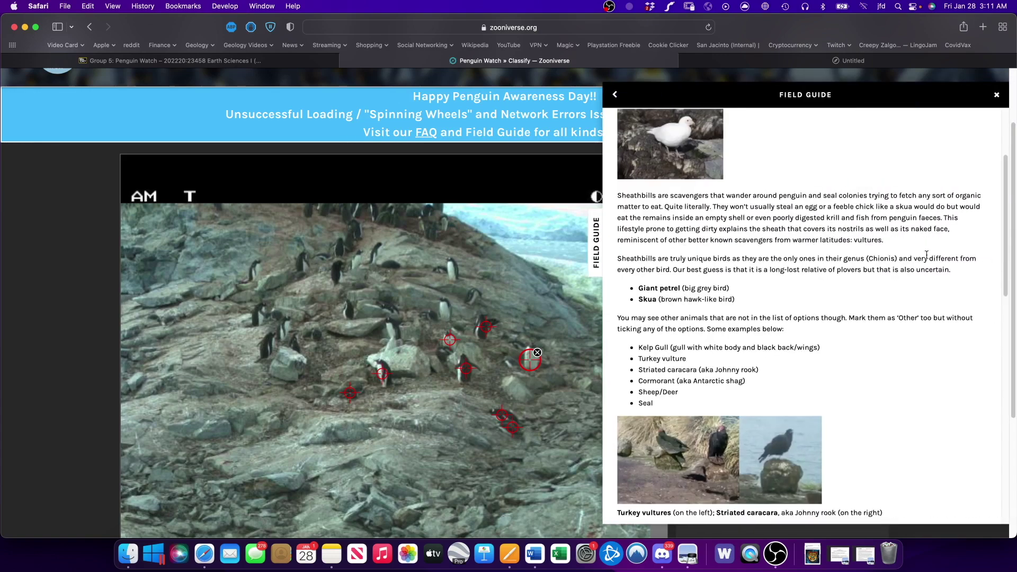
click(614, 94)
scroll(758, 249, up, 5)
scroll(727, 249, down, 6)
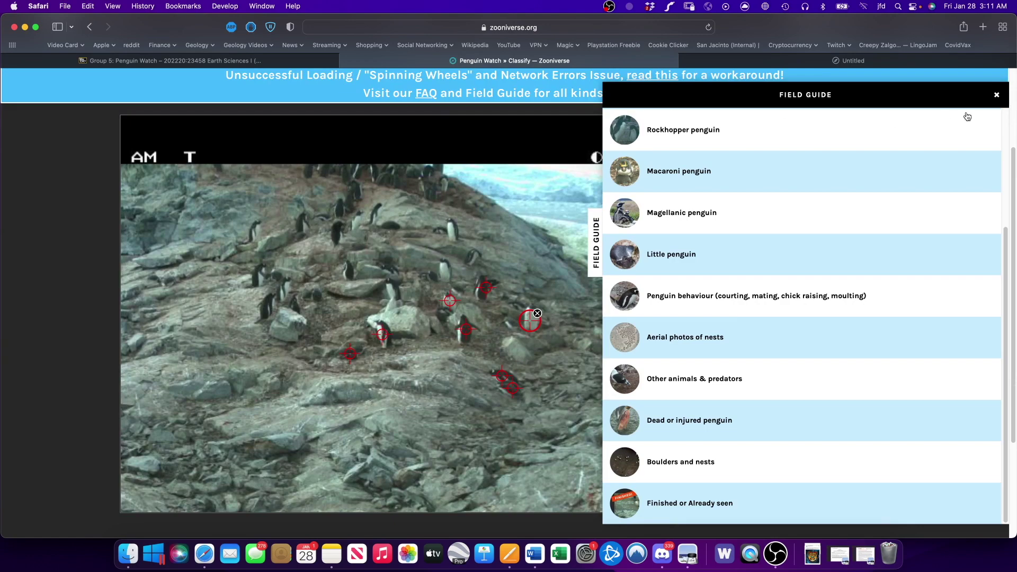
click(996, 94)
Read through the tutorial pages on marking penguins, distant groups and other animals, and close the tutorial
click(838, 130)
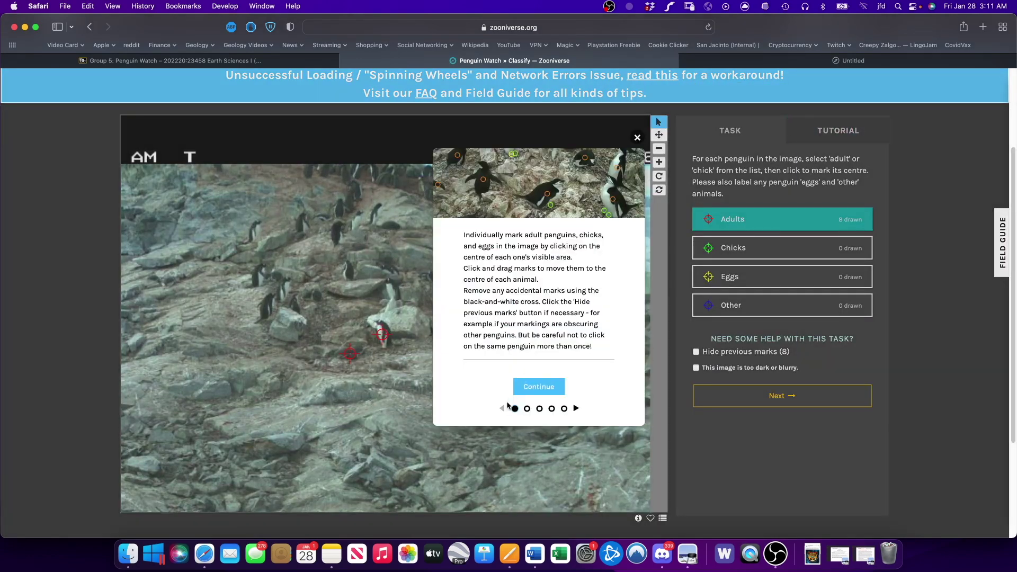
click(527, 409)
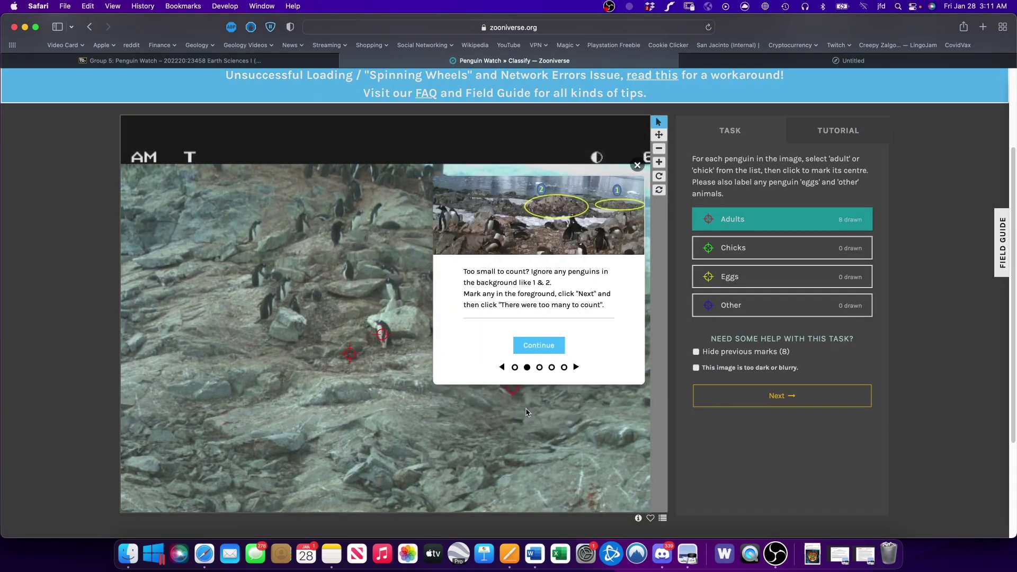
click(539, 367)
click(552, 361)
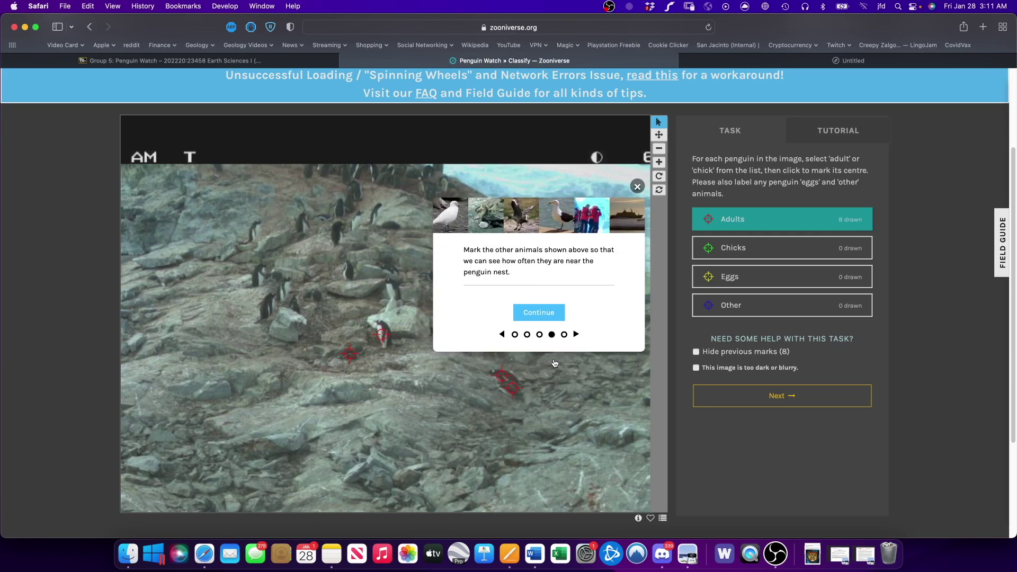
click(565, 335)
click(514, 338)
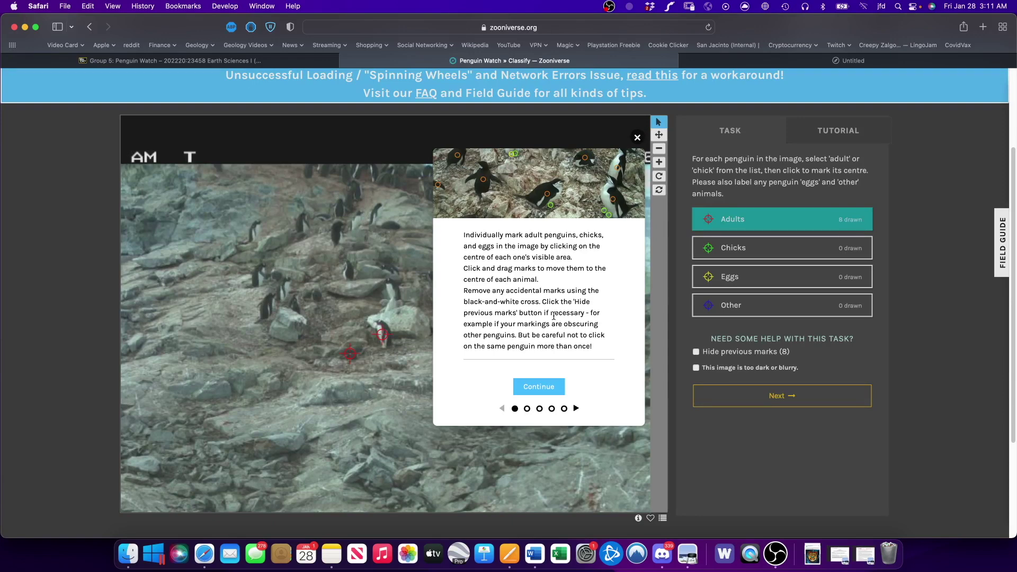
click(638, 138)
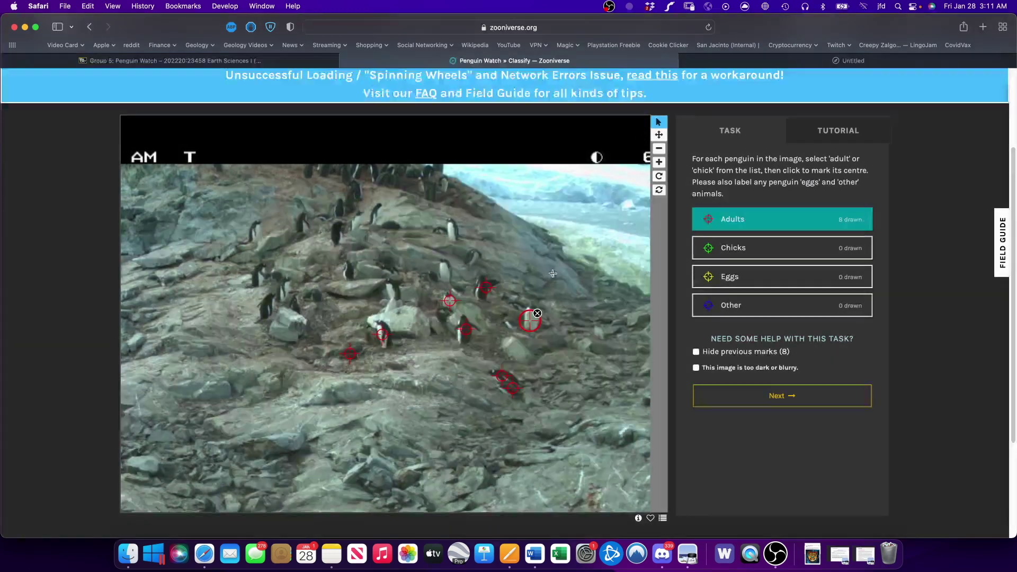
Mark as adults the eight penguins across the middle and upper slope, above the white boulder
click(448, 273)
click(475, 257)
click(456, 237)
click(443, 231)
click(393, 228)
click(374, 217)
click(340, 229)
click(351, 271)
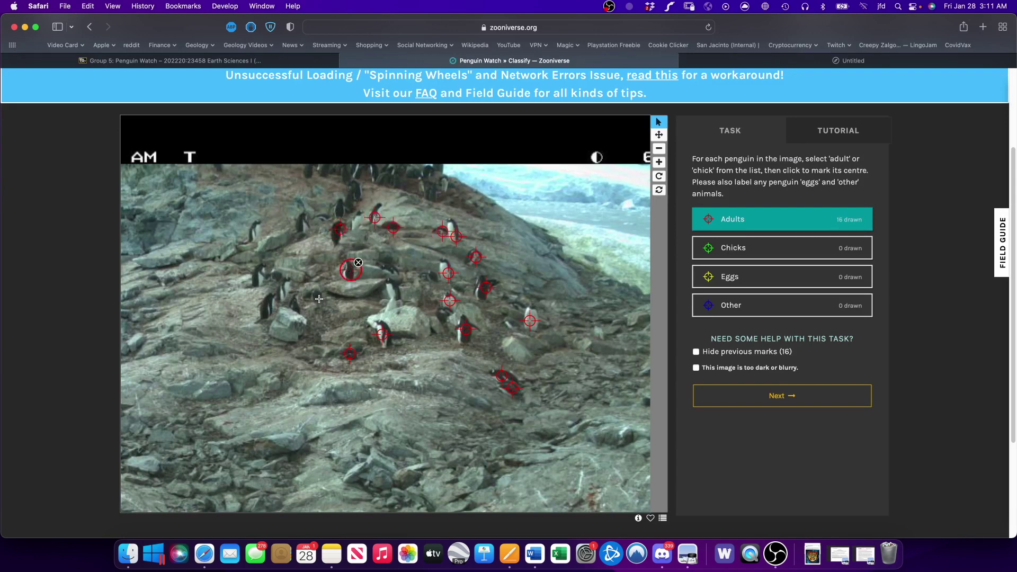
Mark as adults the six penguins on the left side of the rocky slope
click(297, 306)
click(272, 303)
click(286, 289)
click(259, 276)
click(257, 235)
click(297, 224)
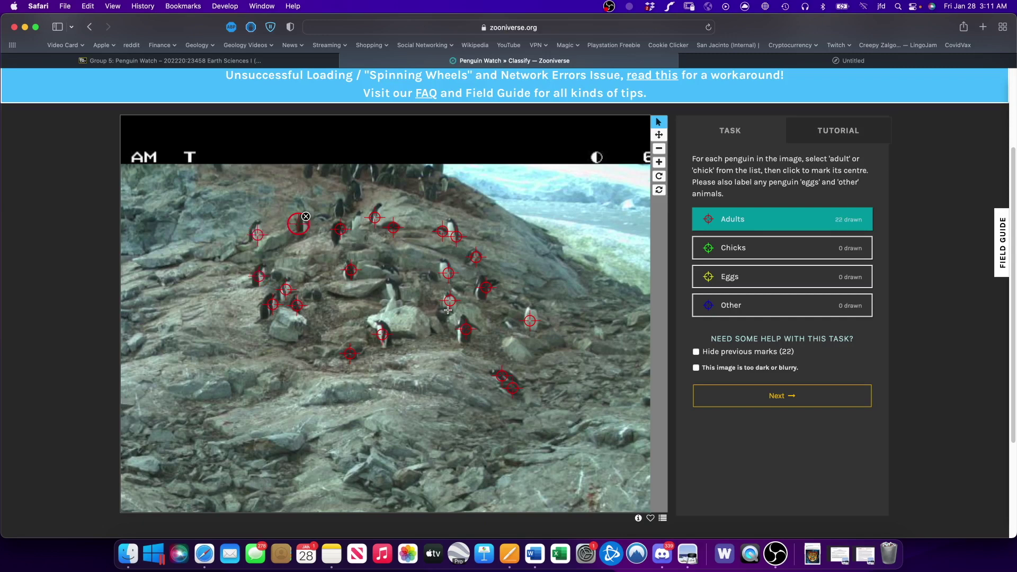
Mark as adults the penguins along the left and centre of the ridge and the two just below it
scroll(561, 322, up, 2)
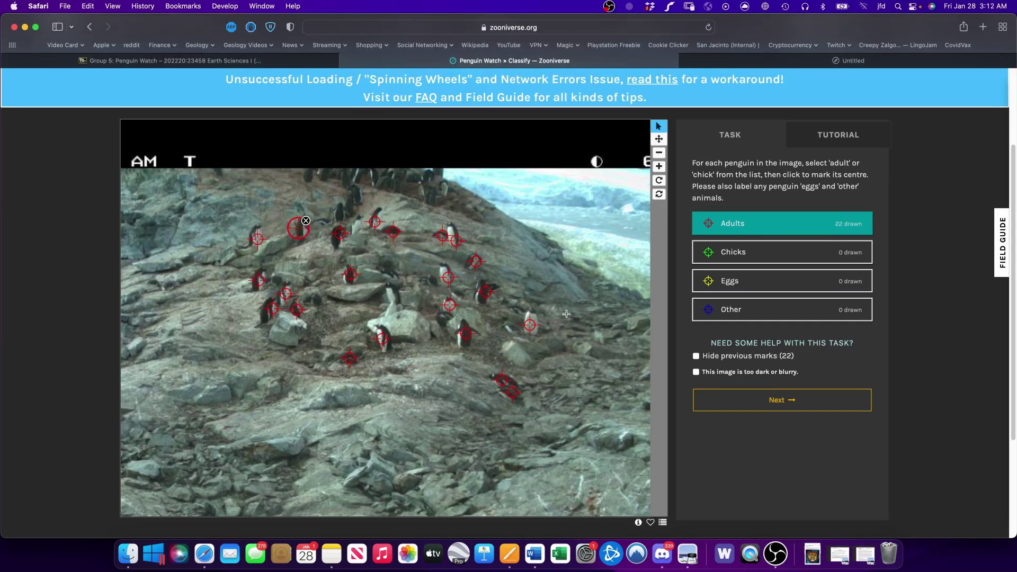
click(306, 179)
click(341, 212)
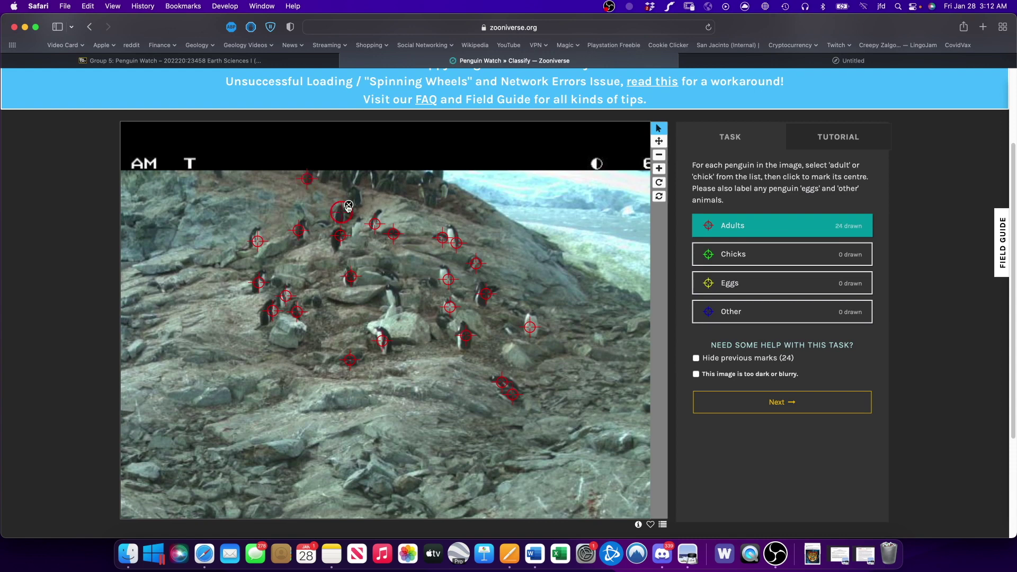
click(353, 194)
click(323, 177)
click(339, 176)
click(358, 176)
click(374, 177)
click(391, 177)
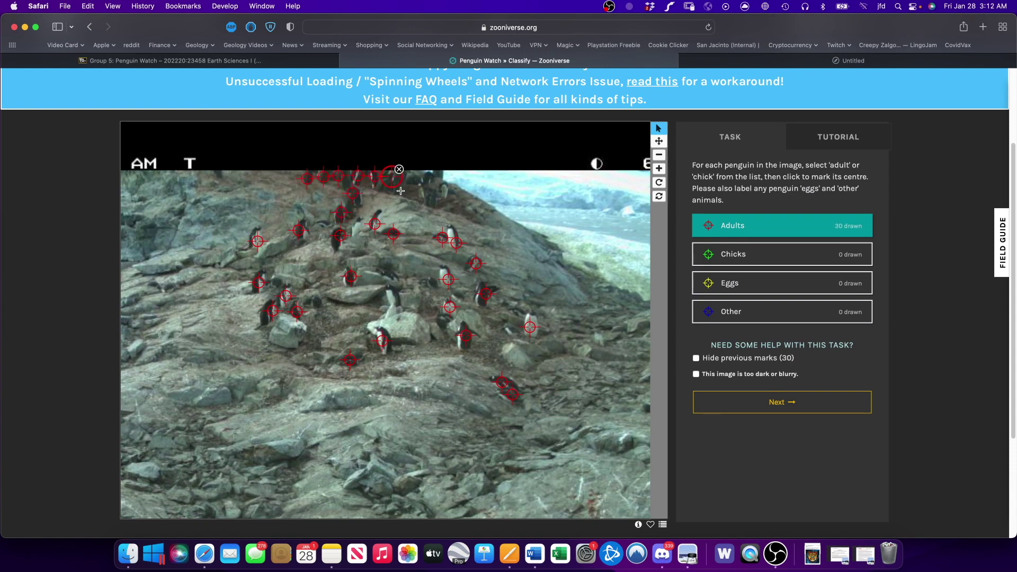
Mark as adults the four penguins at the ridge's right end and the one standing behind the white boulder
click(422, 195)
click(438, 198)
click(447, 180)
click(430, 179)
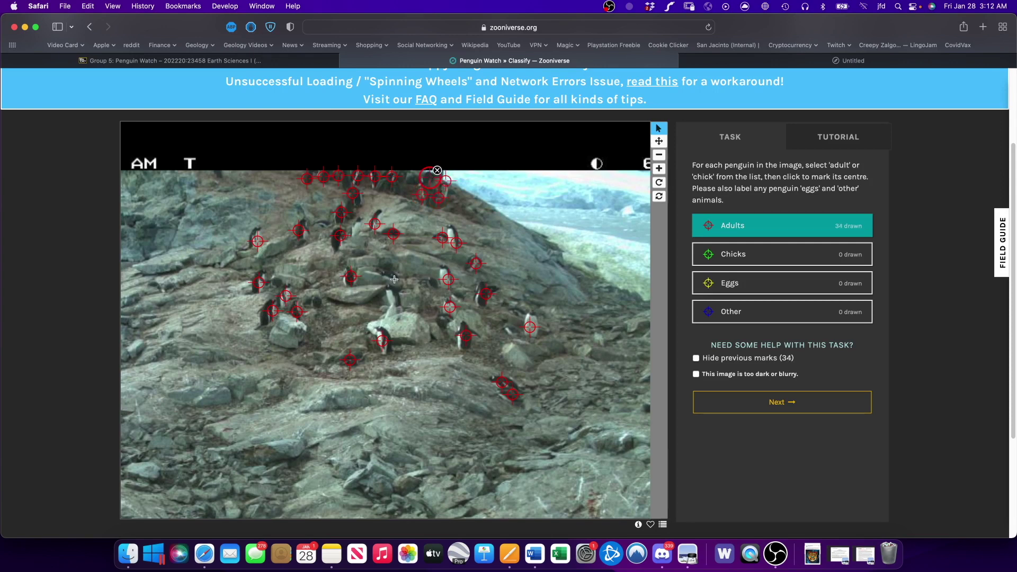
click(389, 297)
Mark as chicks the small dark penguin left of the central rocks and the one beside the pale-fronted adult
click(747, 258)
click(317, 301)
click(432, 282)
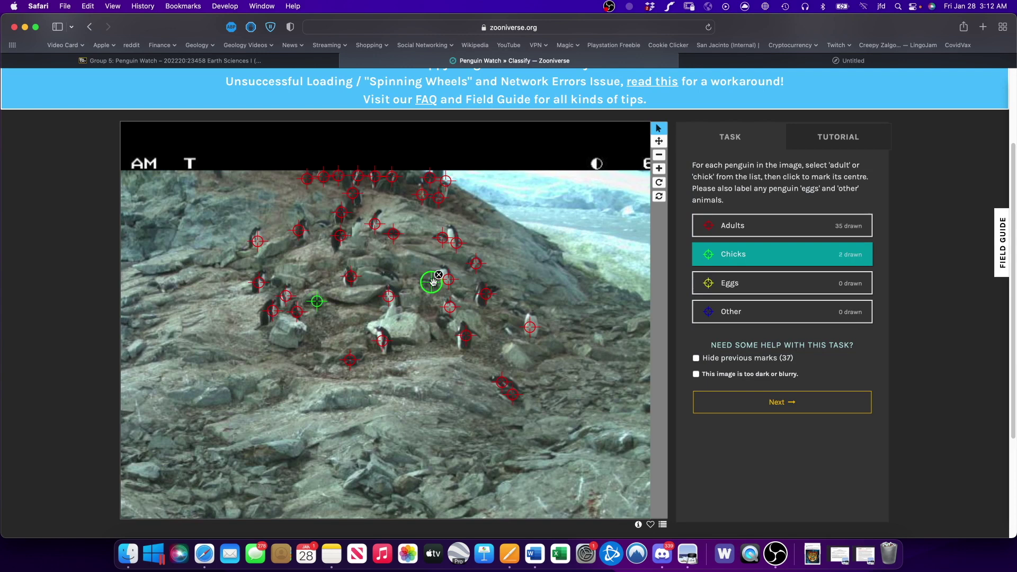
Mark two more adults on the upper slope, on either side of the standing pair below the ridge
click(733, 227)
click(356, 228)
click(742, 256)
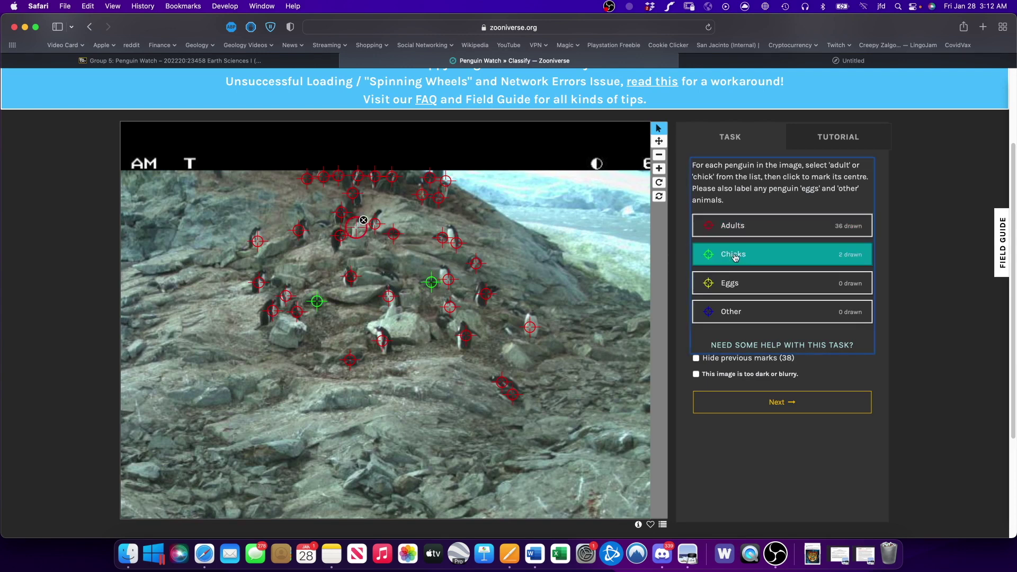
click(733, 225)
click(325, 225)
Mark the small penguin right of the white boulder as a chick and the one on the rocks above the boulder as an adult
click(725, 253)
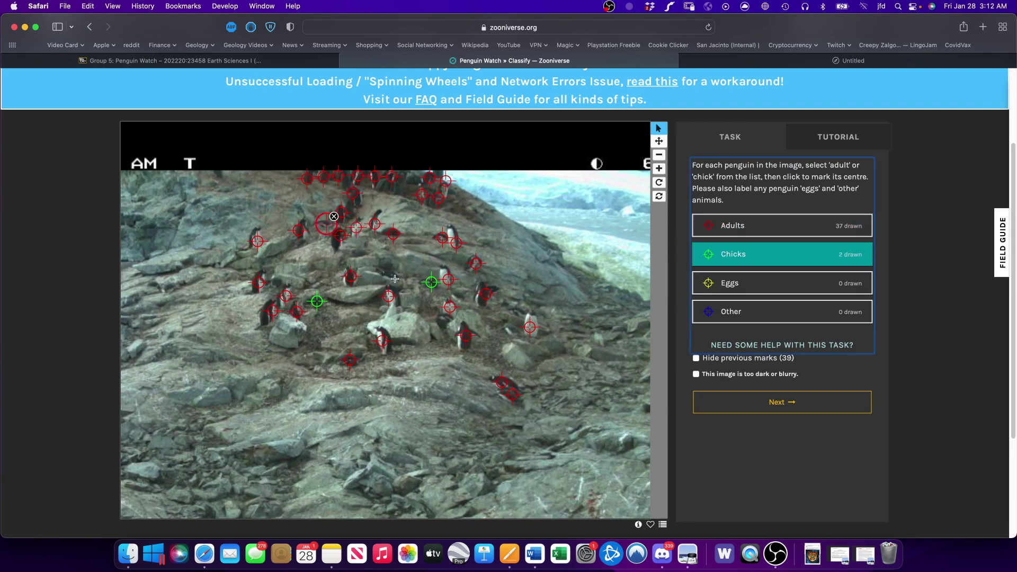
click(445, 321)
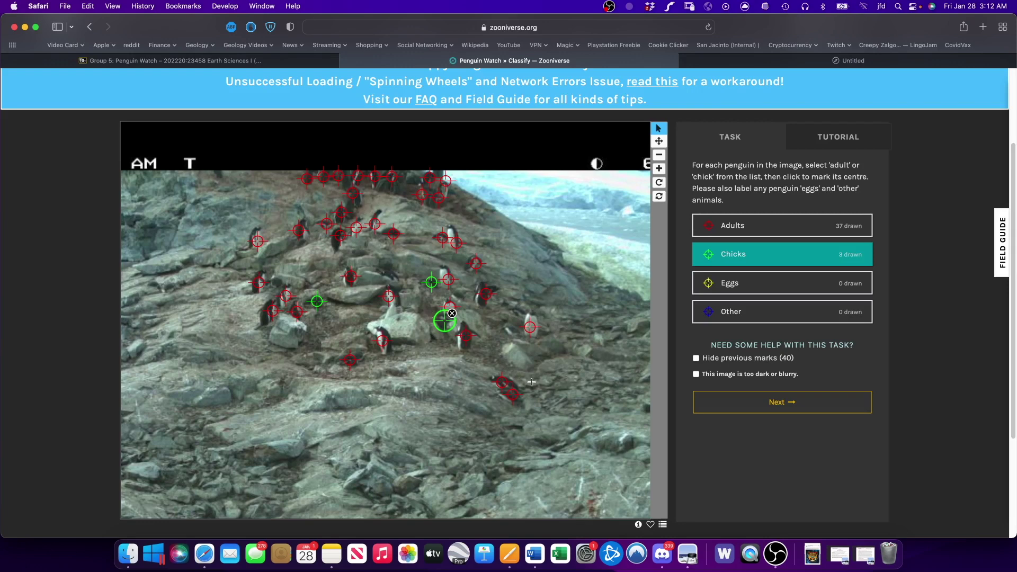
click(736, 226)
click(388, 275)
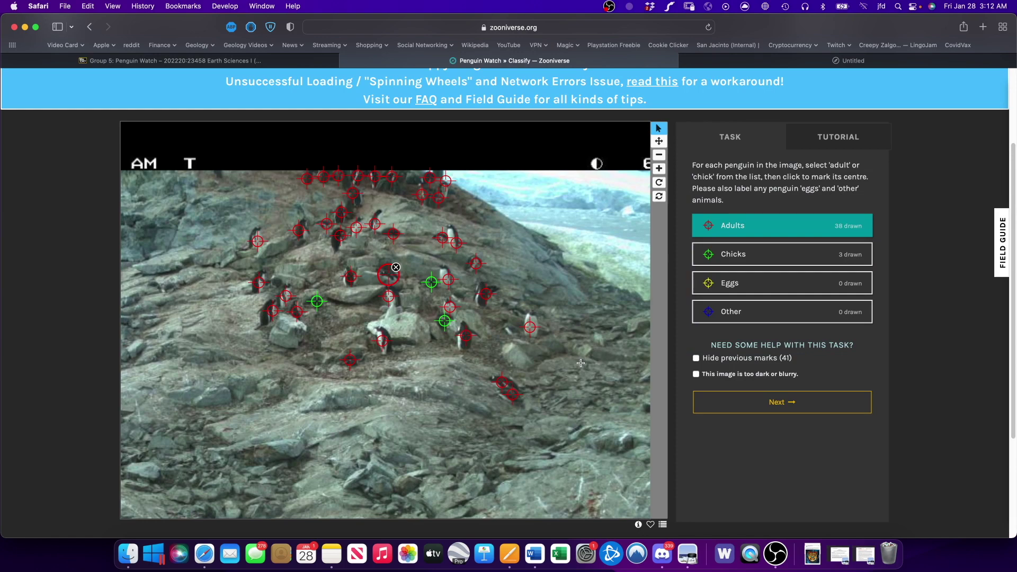
Inspect the marked penguins up close, and return to the full photo
click(658, 170)
click(658, 170)
click(658, 169)
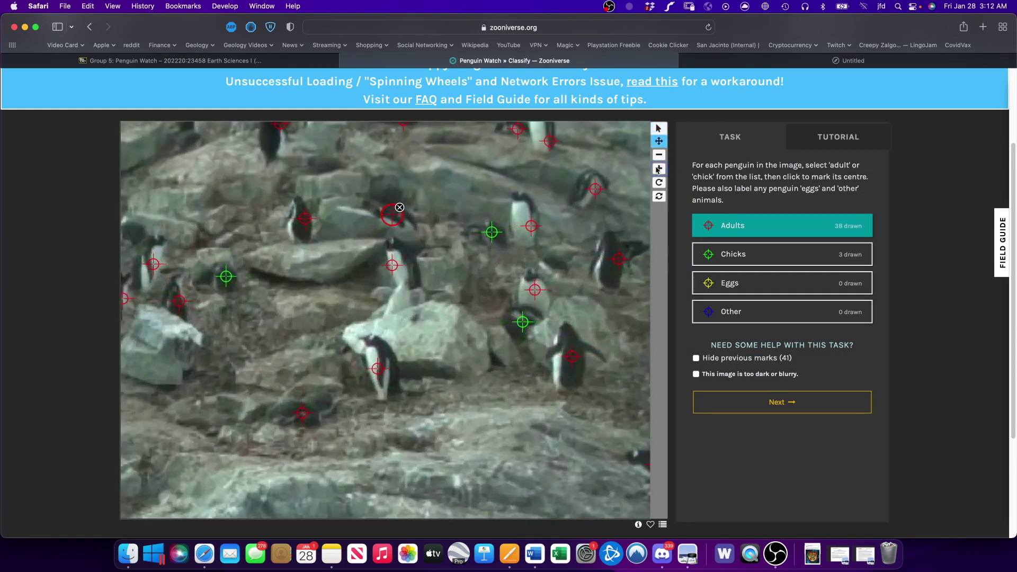
click(659, 155)
click(658, 156)
click(658, 156)
click(659, 155)
click(658, 155)
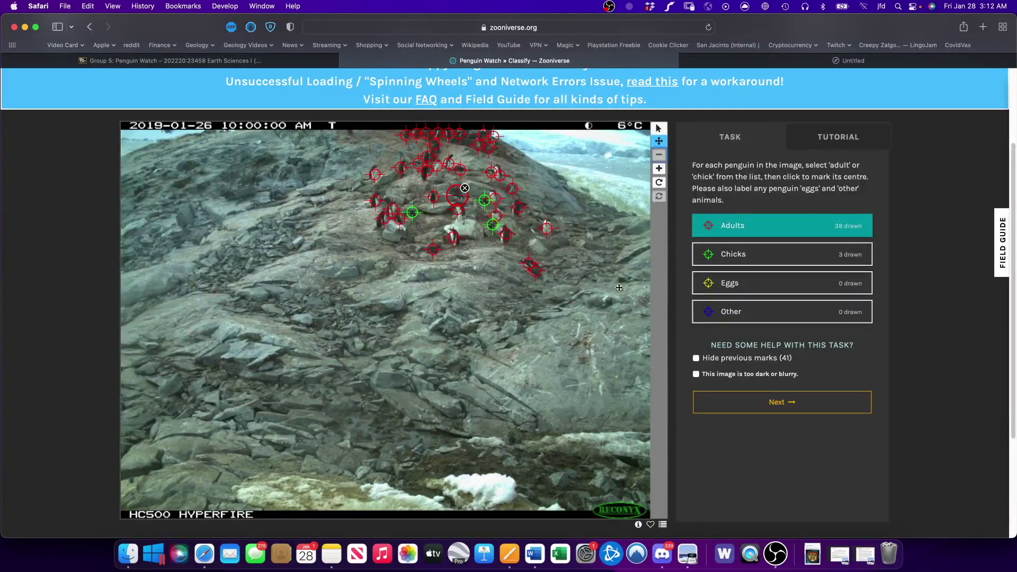
Answer Yes to having marked all the animals and submit the classification
click(783, 404)
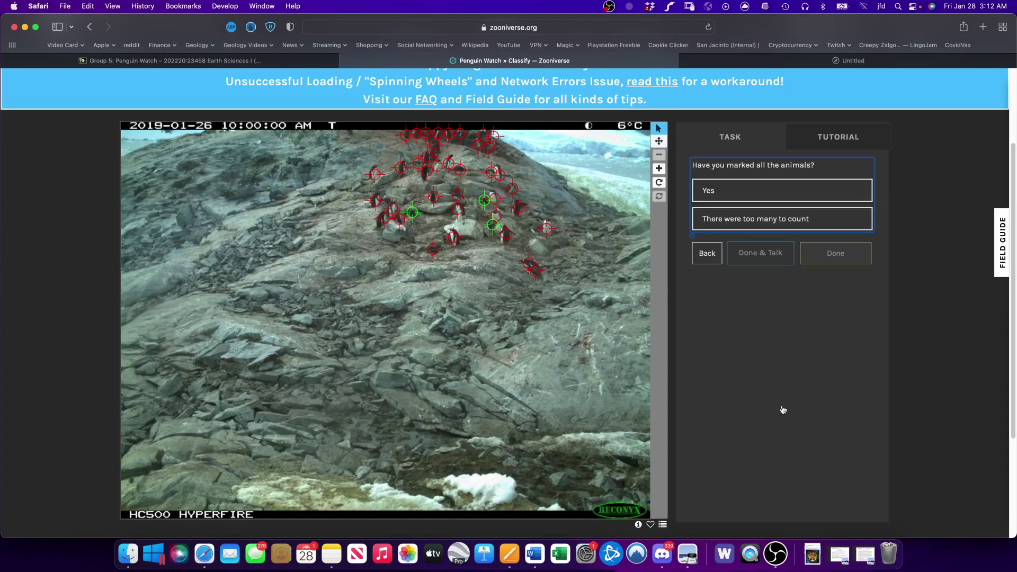
click(727, 191)
click(833, 254)
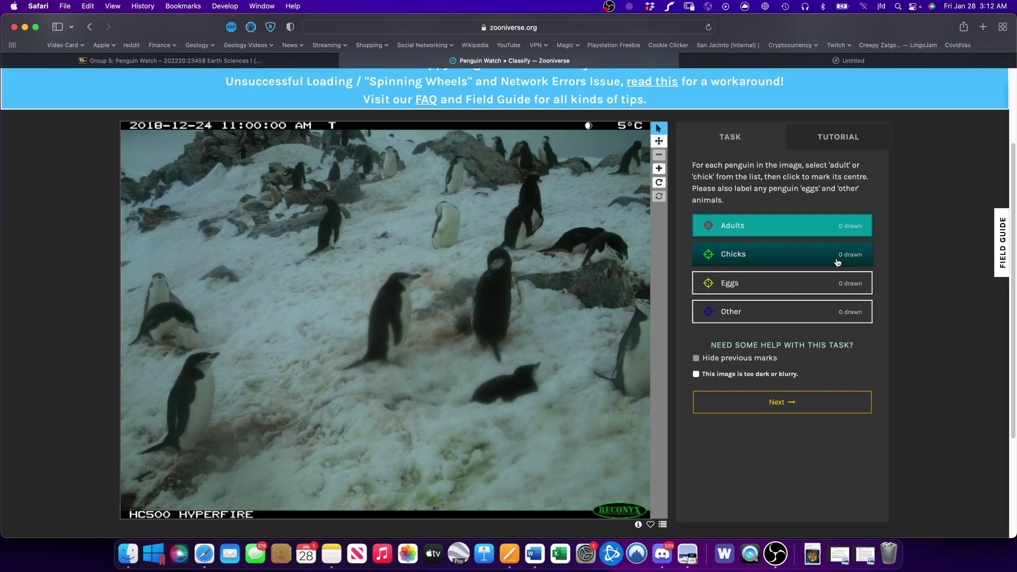
In the new snow photo, mark as adults the nine penguins on and around the upper-right rocks
click(600, 255)
click(572, 239)
click(527, 228)
click(533, 192)
click(550, 157)
click(528, 157)
click(499, 147)
click(480, 140)
click(454, 173)
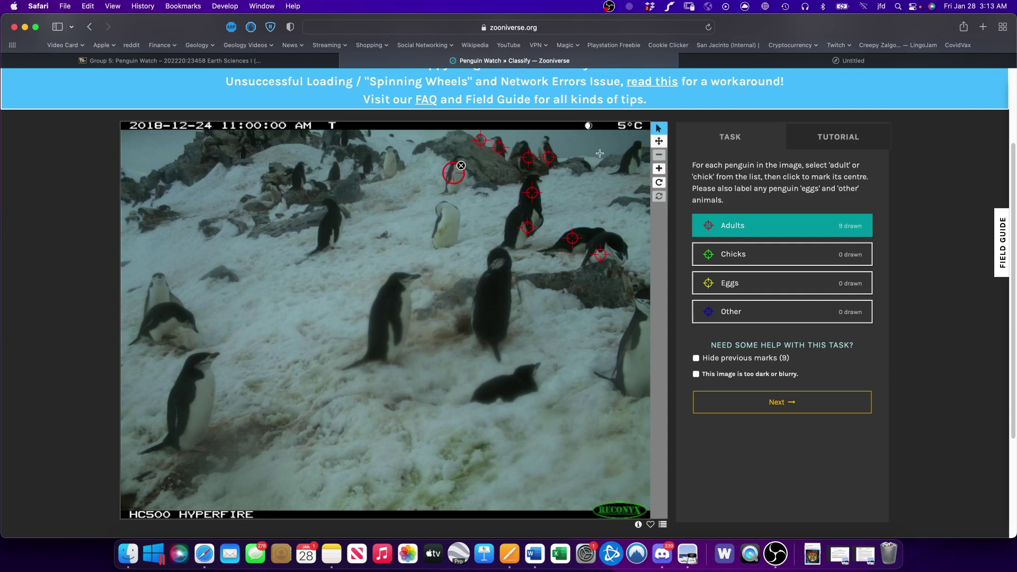
Mark as adults the two penguins at the photo's right edge and the large standing ones at centre and lower left
click(631, 155)
click(632, 369)
click(402, 326)
click(202, 407)
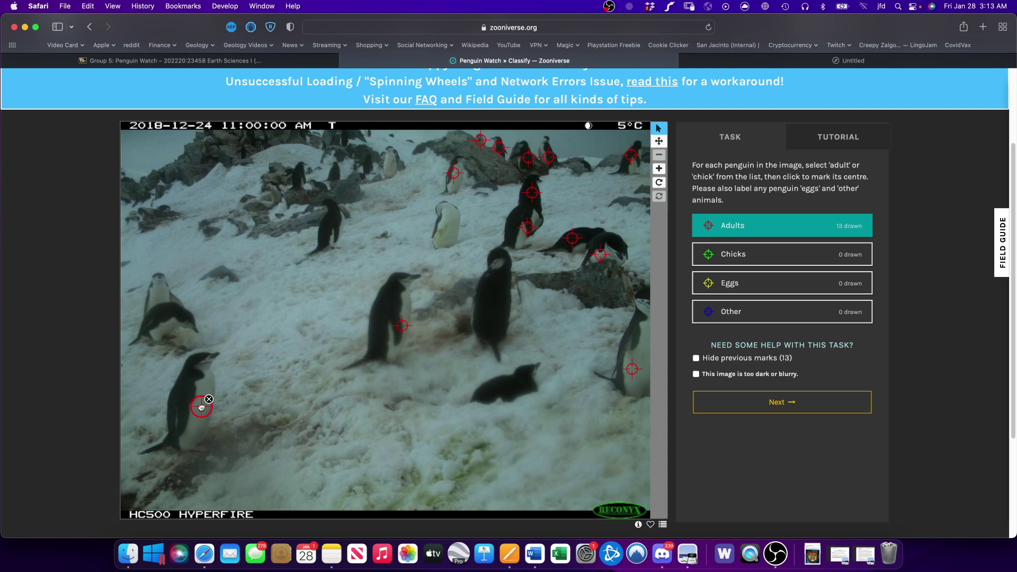
Mark as adults the pair at the left edge, the penguins on the upper-left snow and rocks, and the white-fronted one at centre
click(166, 324)
click(157, 295)
click(328, 227)
click(296, 170)
click(319, 187)
click(335, 167)
click(367, 166)
click(344, 139)
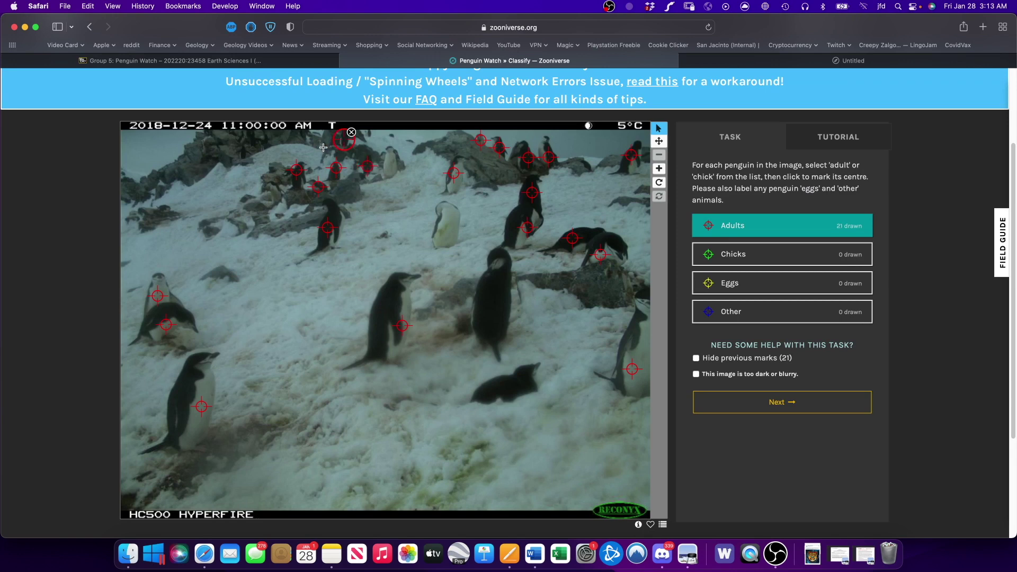
click(450, 222)
Read the field guide's Magellanic penguin entry on telling chicks from adults and its breeding cycle, and close the guide
click(1004, 247)
scroll(776, 270, down, 3)
scroll(780, 270, up, 1)
scroll(780, 270, up, 10)
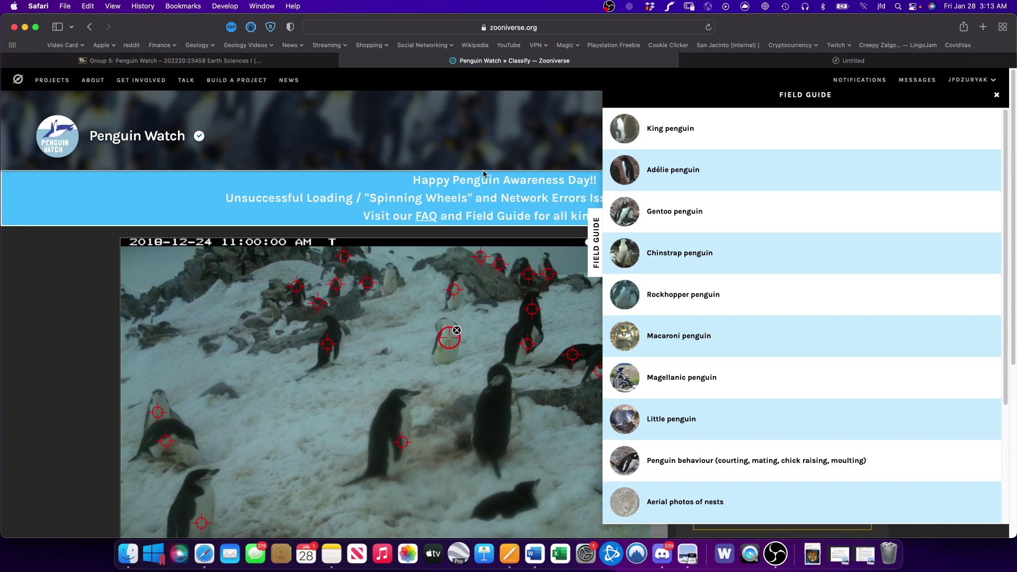
scroll(724, 234, down, 4)
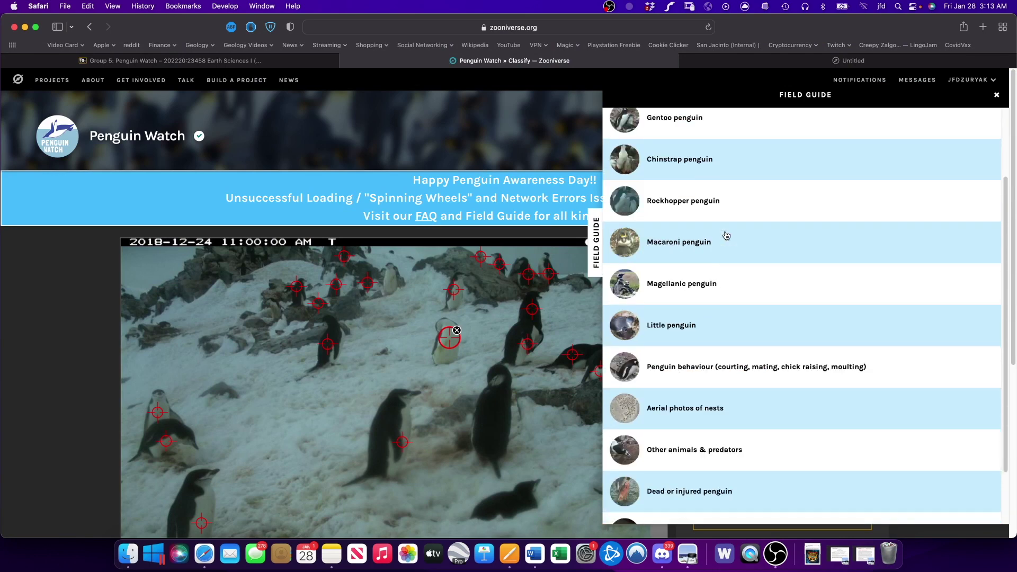
click(701, 286)
scroll(697, 290, down, 5)
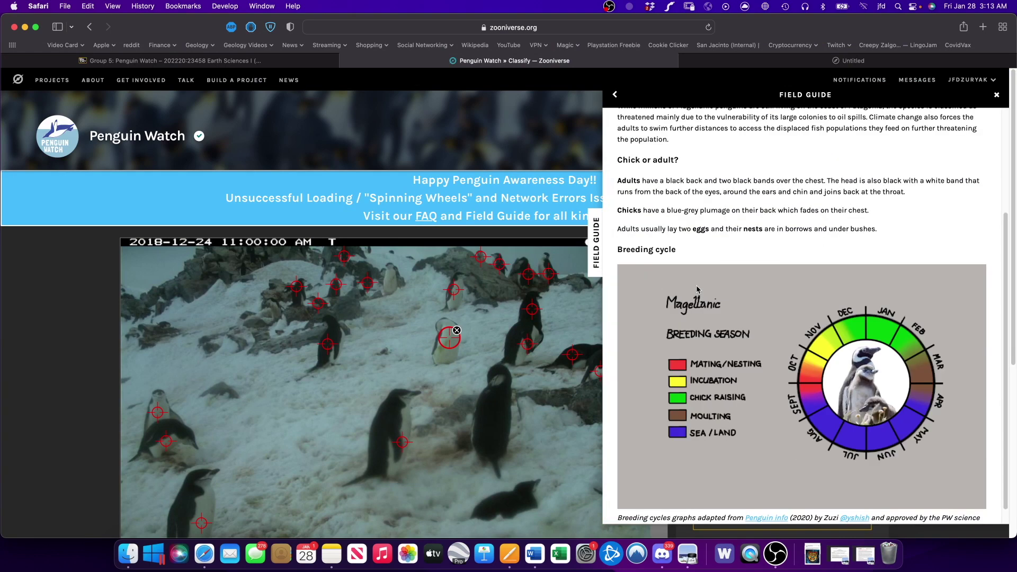
scroll(697, 289, down, 5)
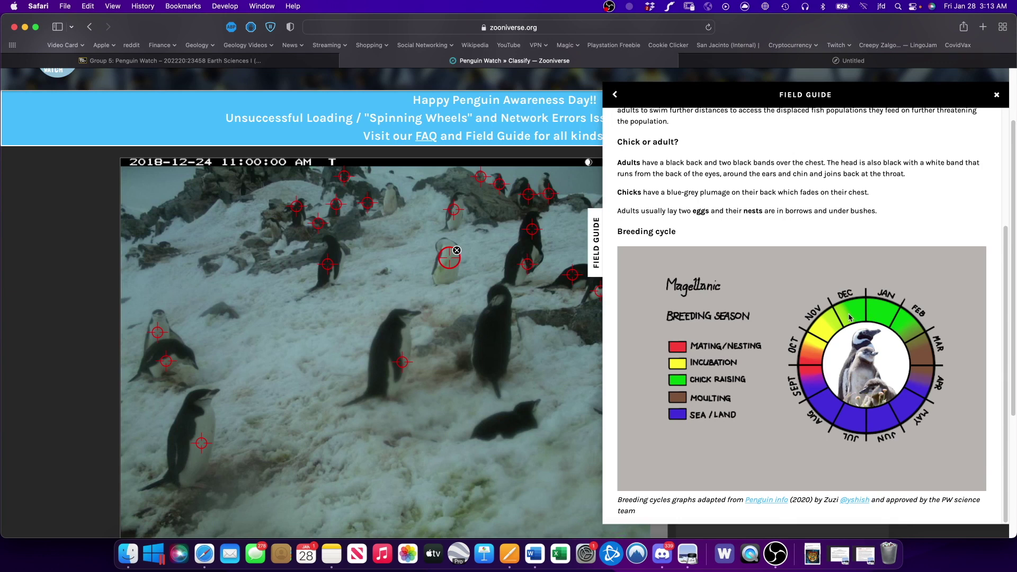
click(996, 96)
Mark the dark penguin lying on the snow as a chick and the tall dark one standing above it as an adult
click(710, 290)
click(508, 425)
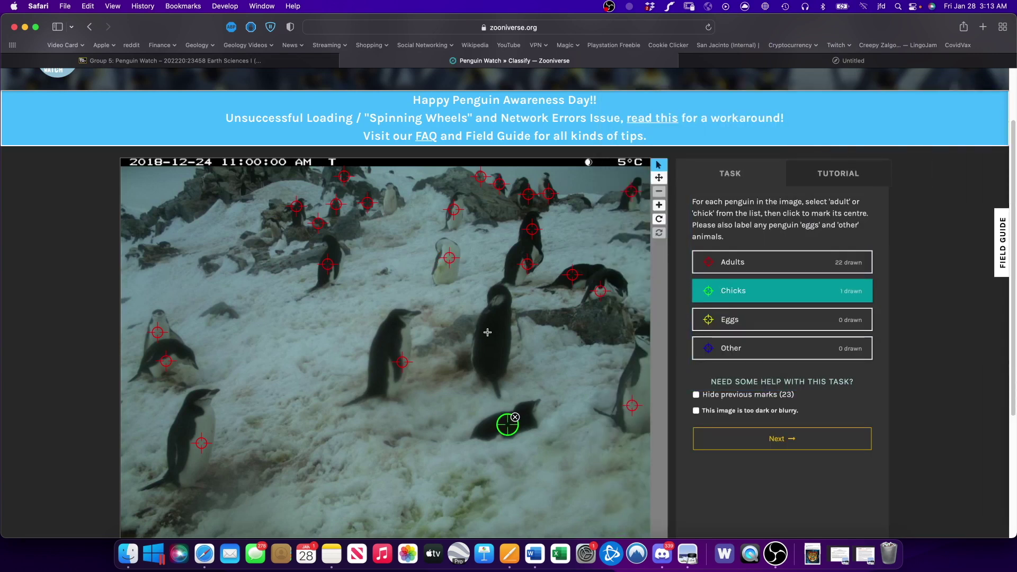
click(762, 262)
click(497, 341)
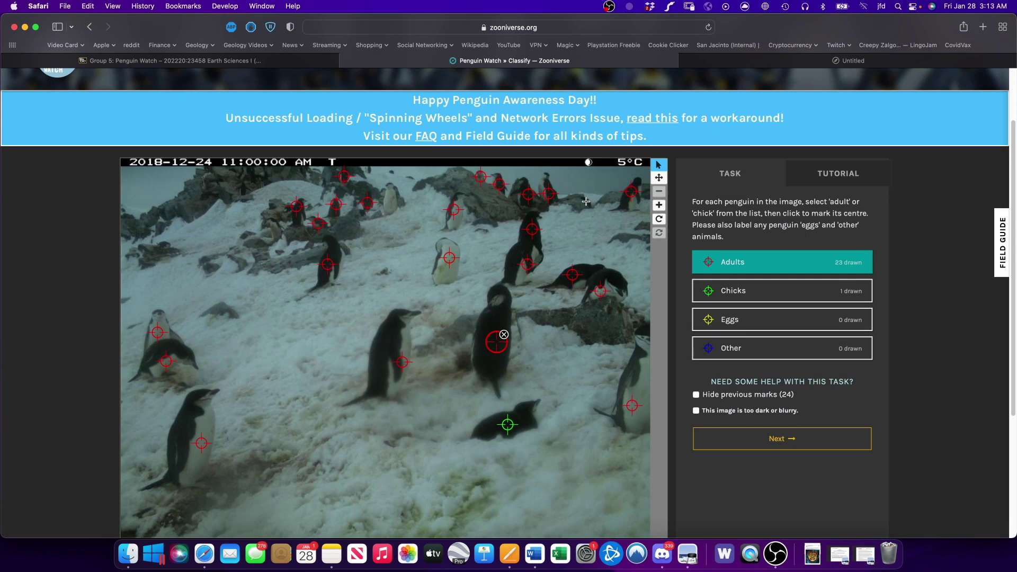
Mark as adults the remaining white-fronted penguin on the upper-left rocks and the one at the far left of that group
click(393, 196)
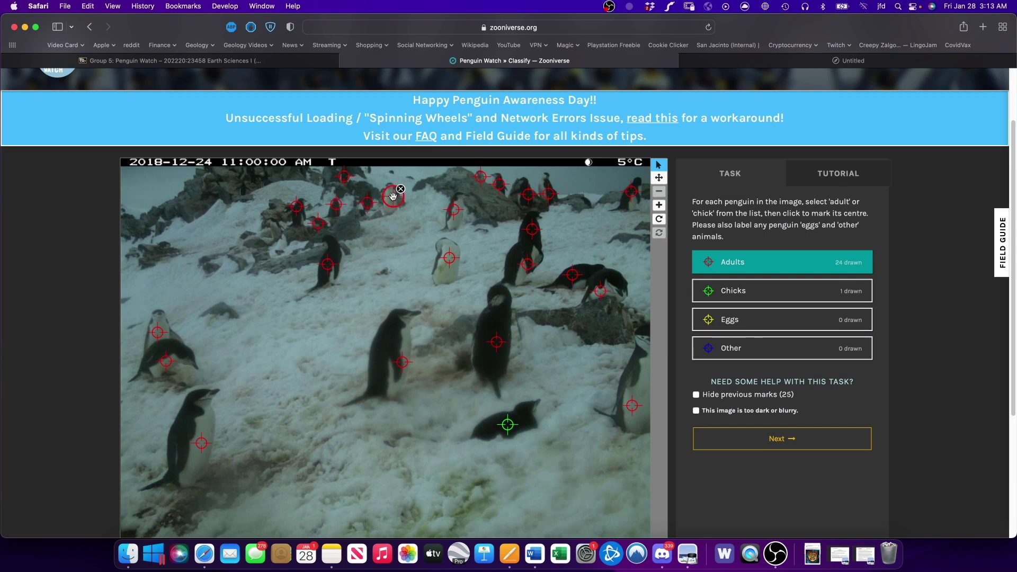
click(274, 226)
scroll(267, 254, down, 3)
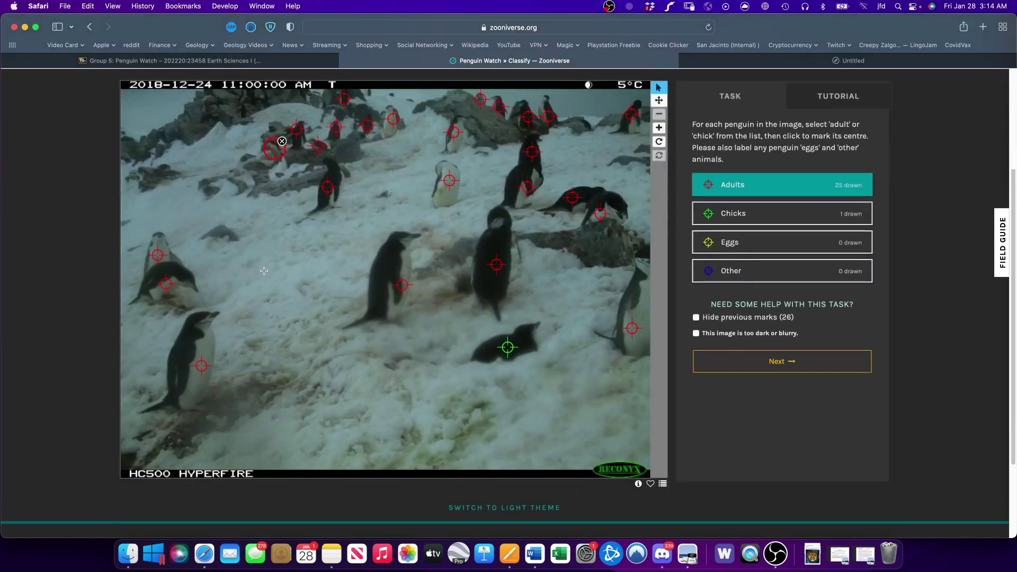
scroll(569, 336, up, 3)
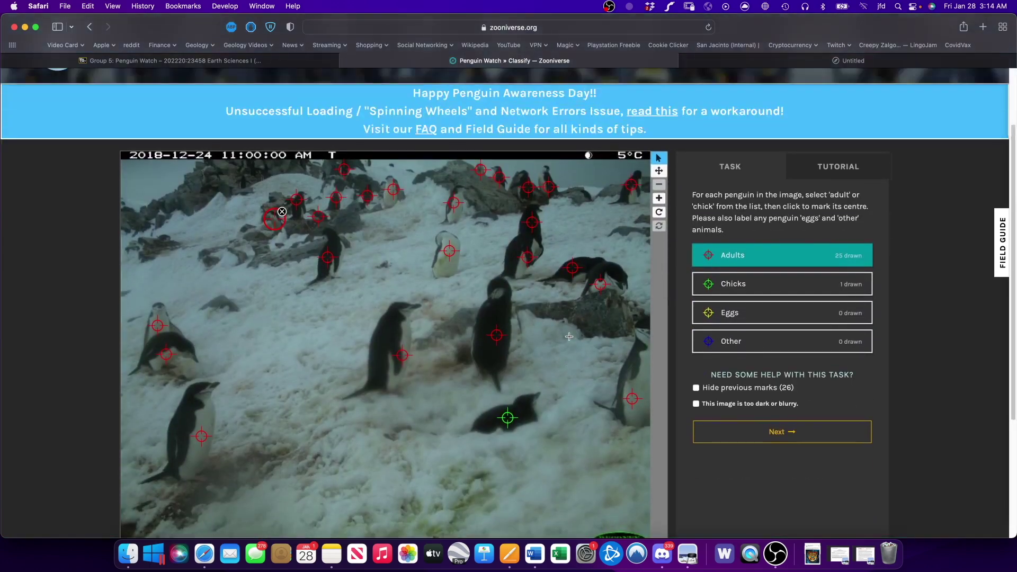
Answer Yes to having marked all the animals, submit the photo's classification, and view the following penguin photo
click(791, 433)
click(779, 222)
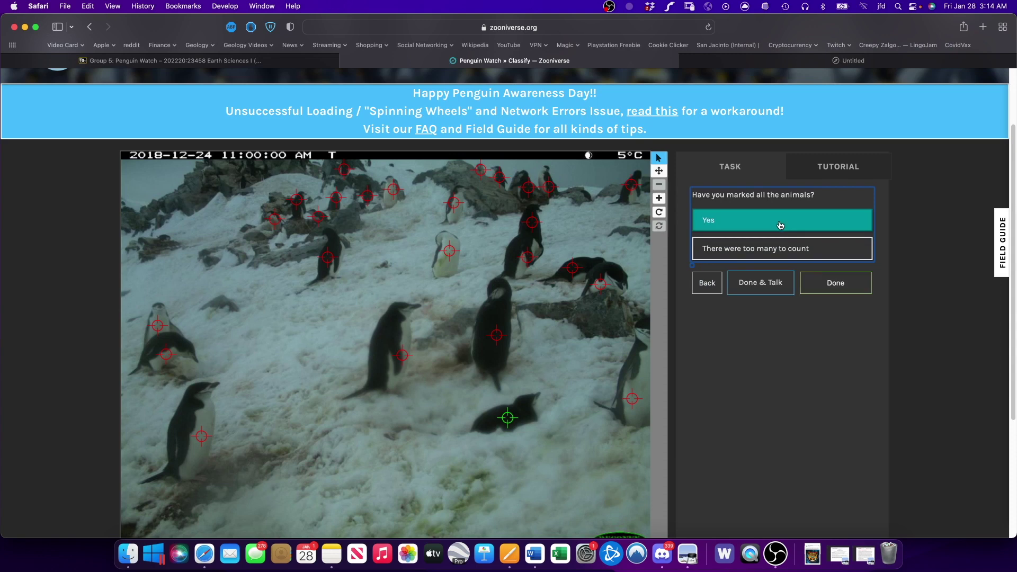
click(837, 285)
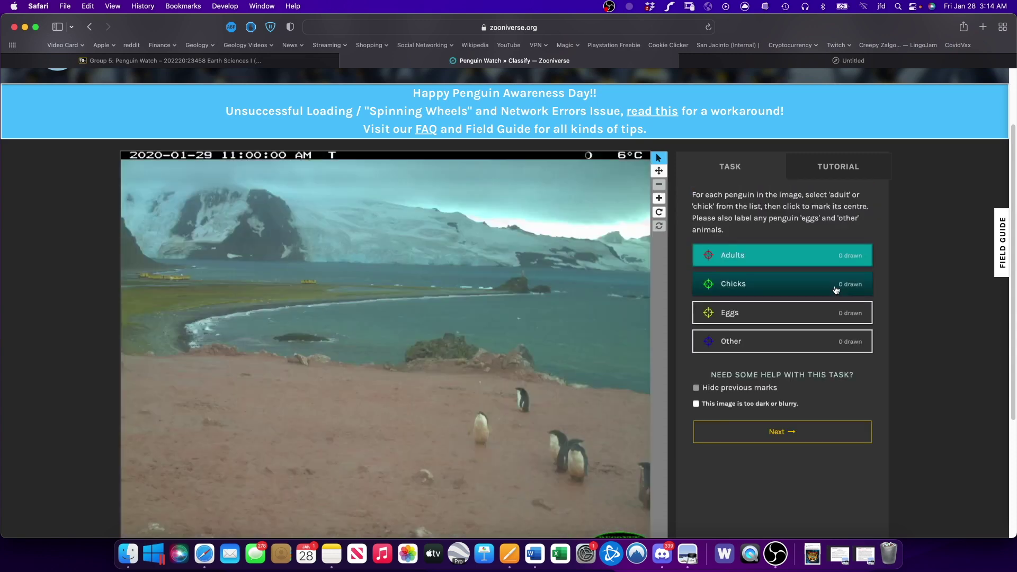
scroll(732, 408, down, 3)
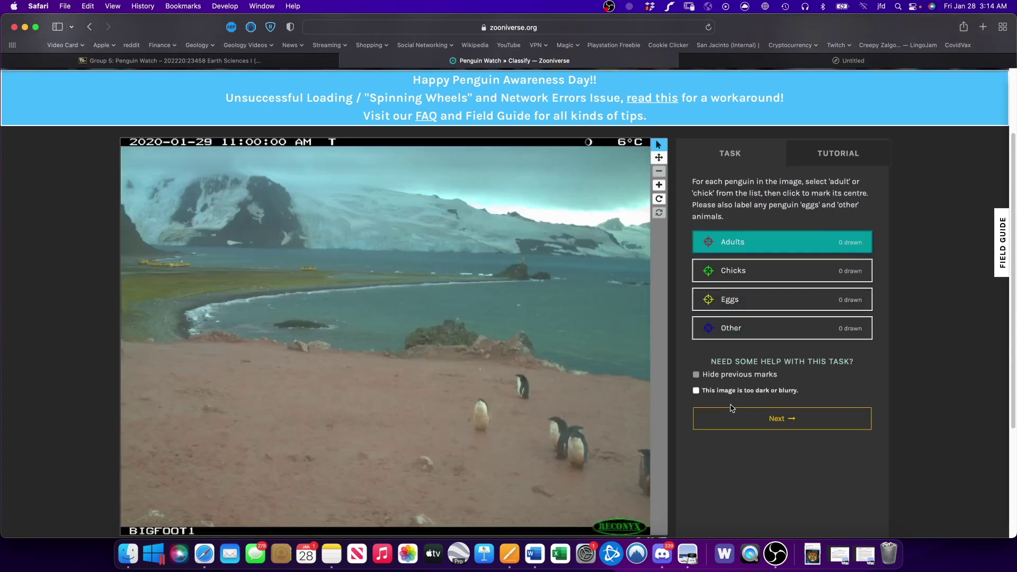
scroll(730, 404, up, 1)
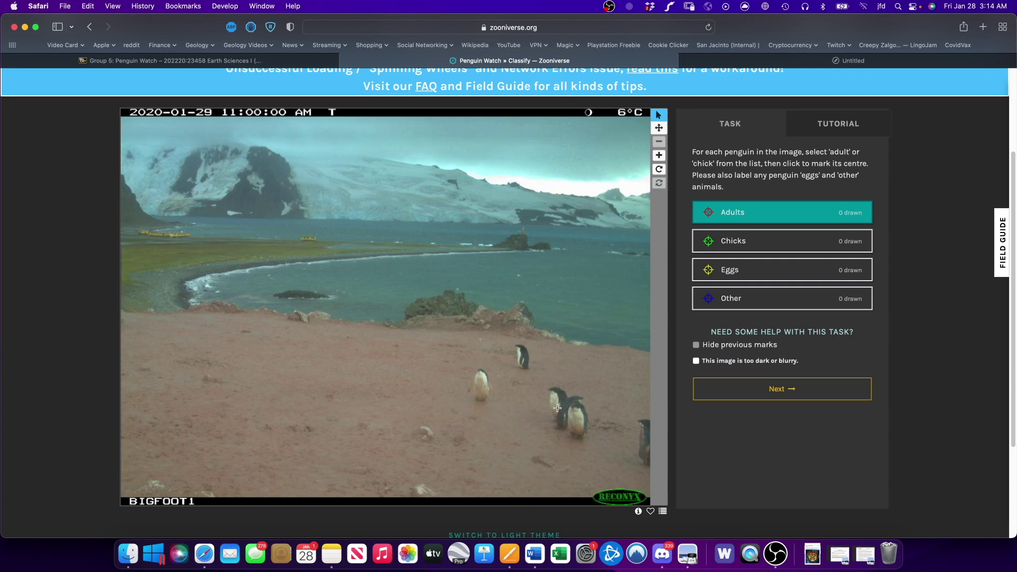
Leave Penguin Watch for the course's project list and open the Planet Four project through Group 6: Planet Four
click(345, 61)
click(89, 27)
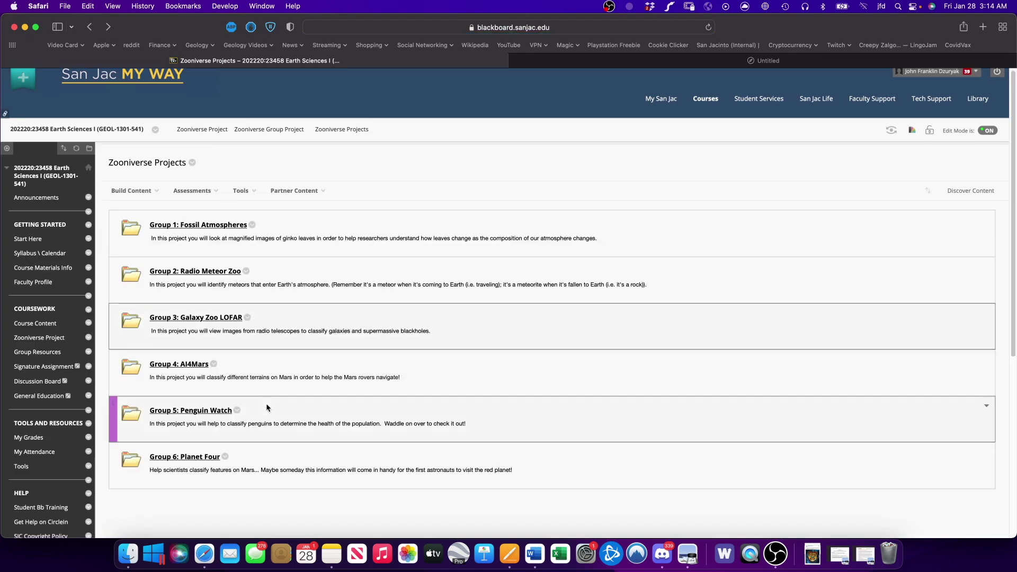
click(192, 459)
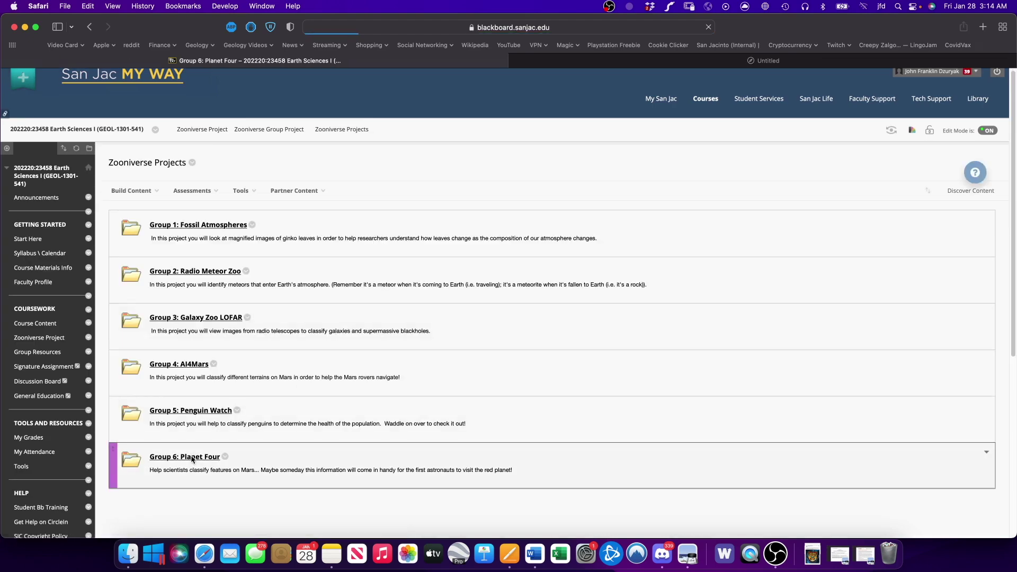
click(177, 331)
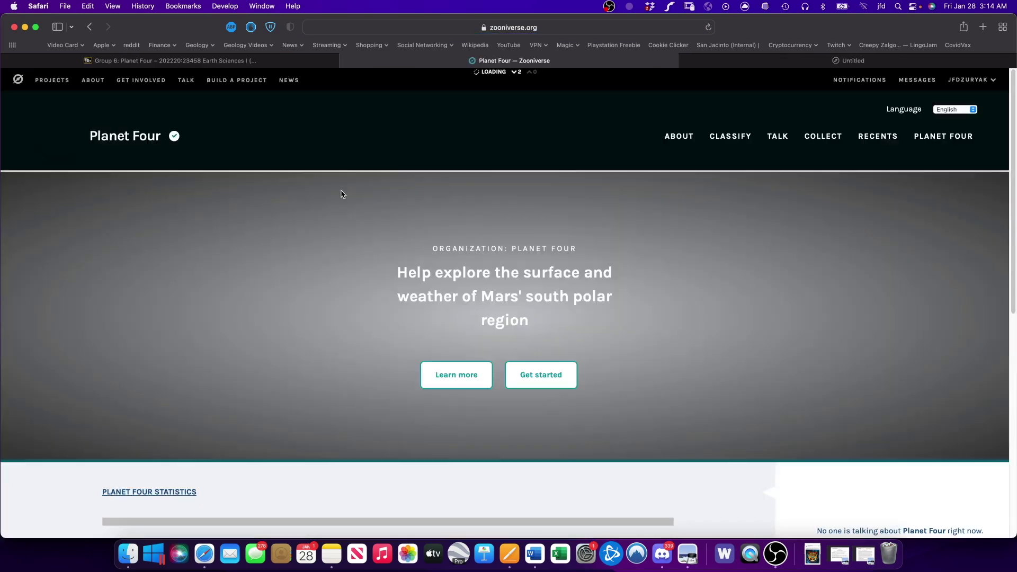
scroll(394, 254, down, 4)
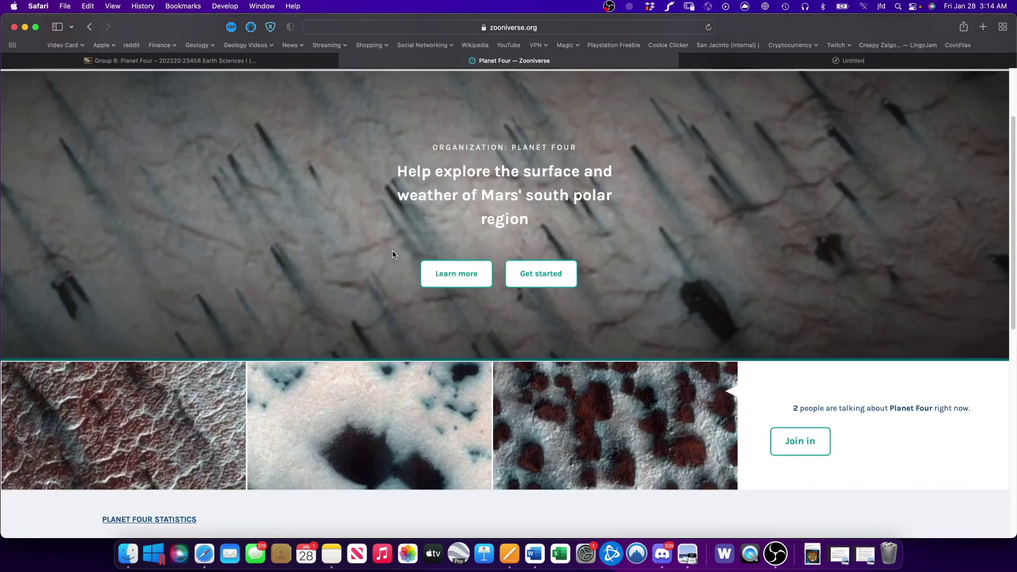
scroll(393, 254, up, 4)
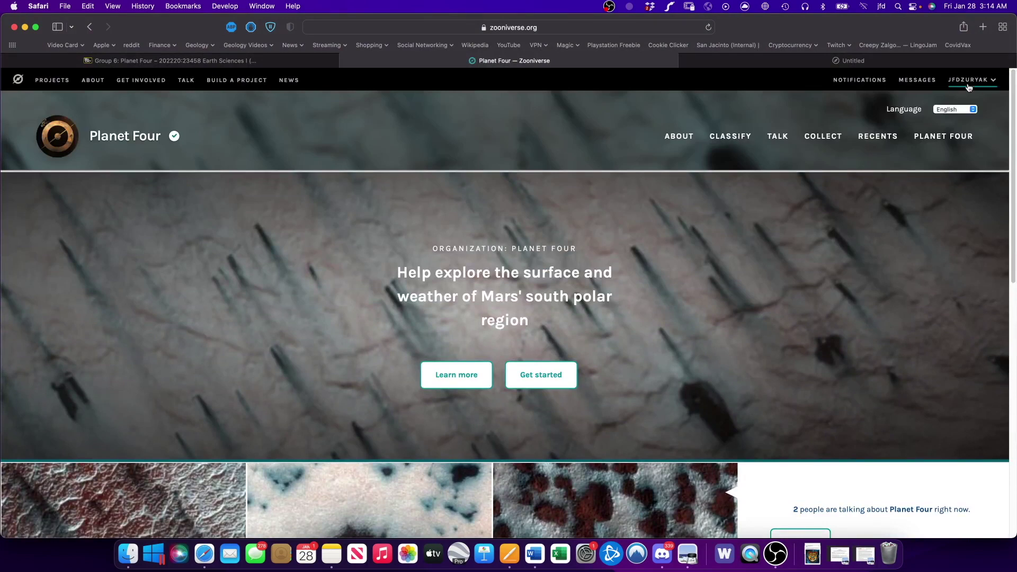
Open Planet Four's classification page and look over the first Mars surface image
click(747, 137)
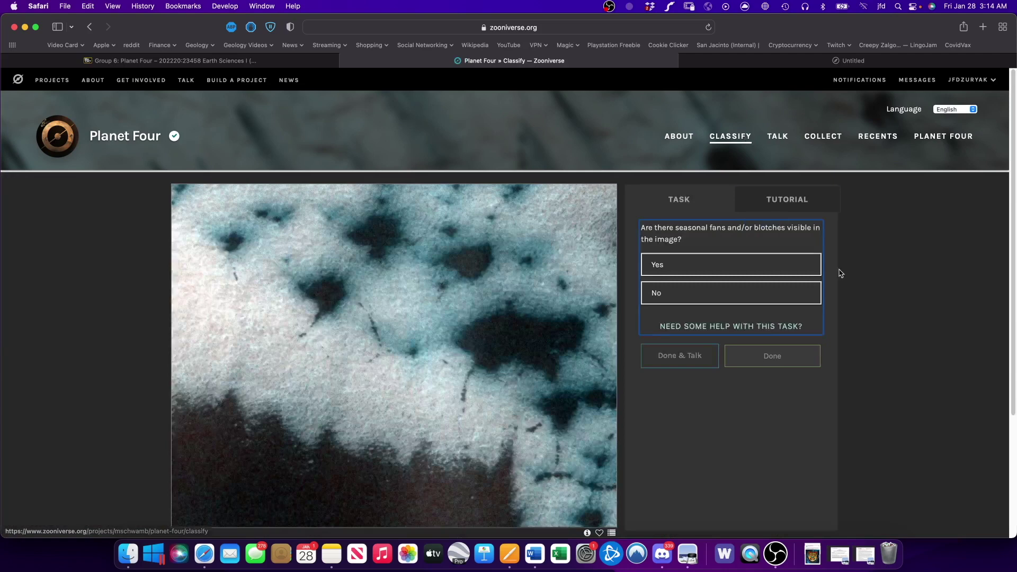
scroll(877, 207, down, 5)
scroll(876, 224, up, 5)
scroll(978, 218, down, 5)
scroll(900, 238, up, 5)
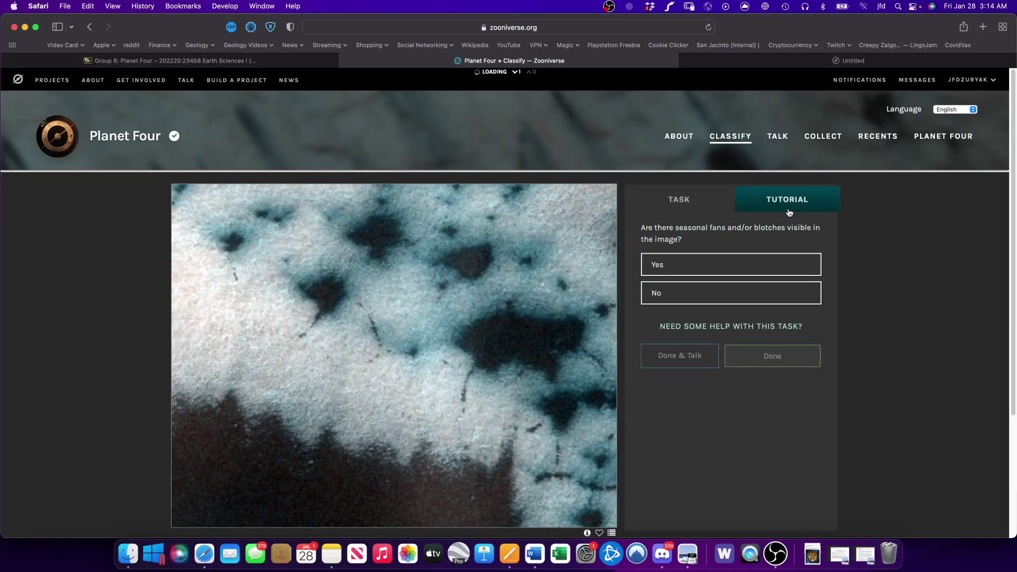
Read through the Planet Four tutorial on carbon dioxide jets, the mission and the Fan and Blotch tools, and close it
click(787, 209)
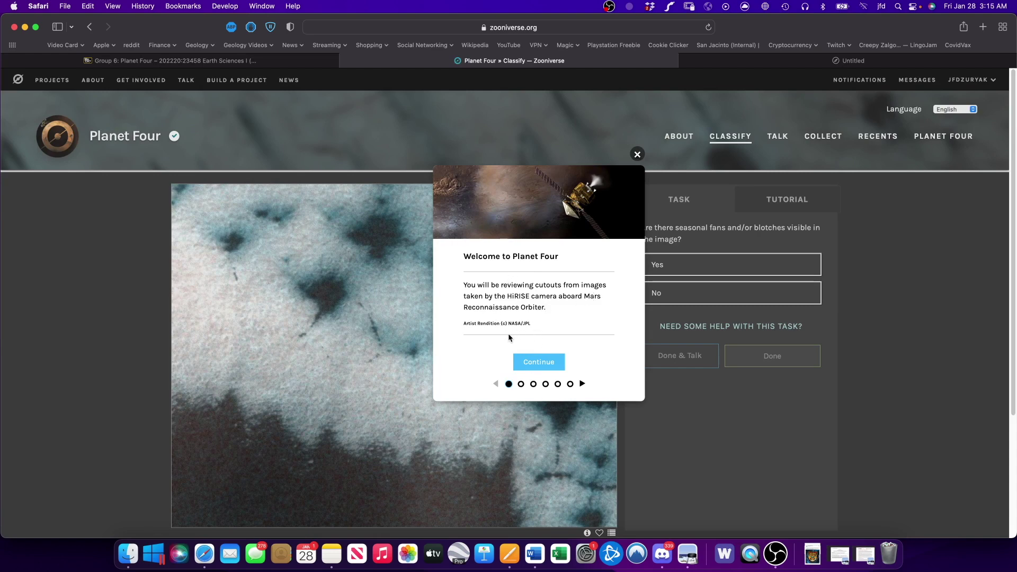
click(521, 385)
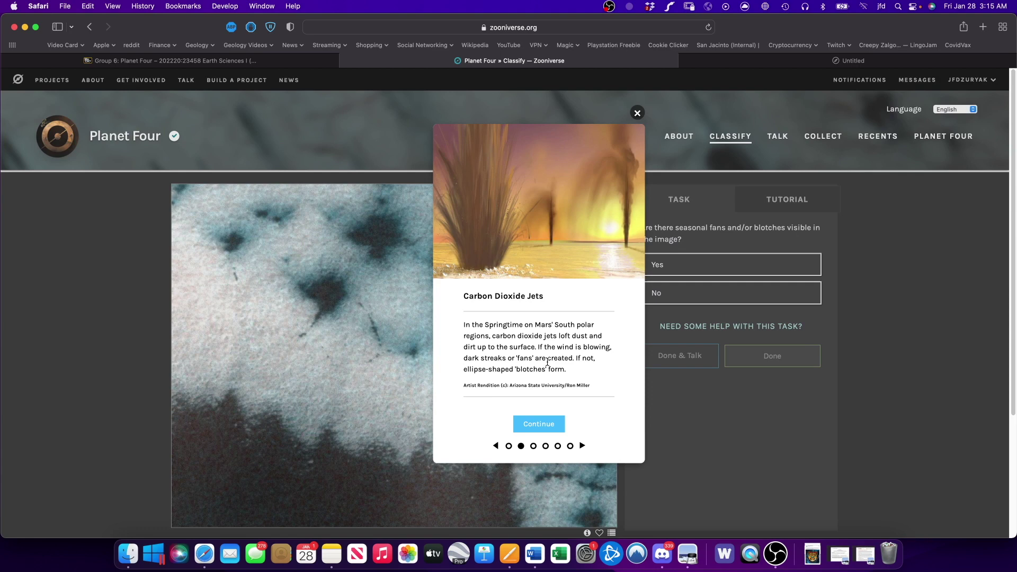
click(533, 447)
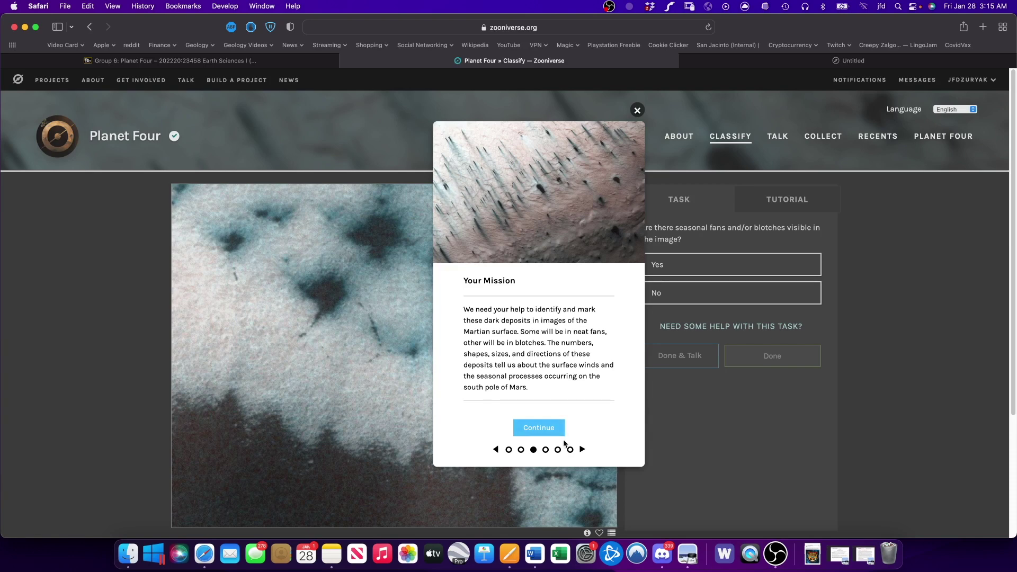
click(546, 449)
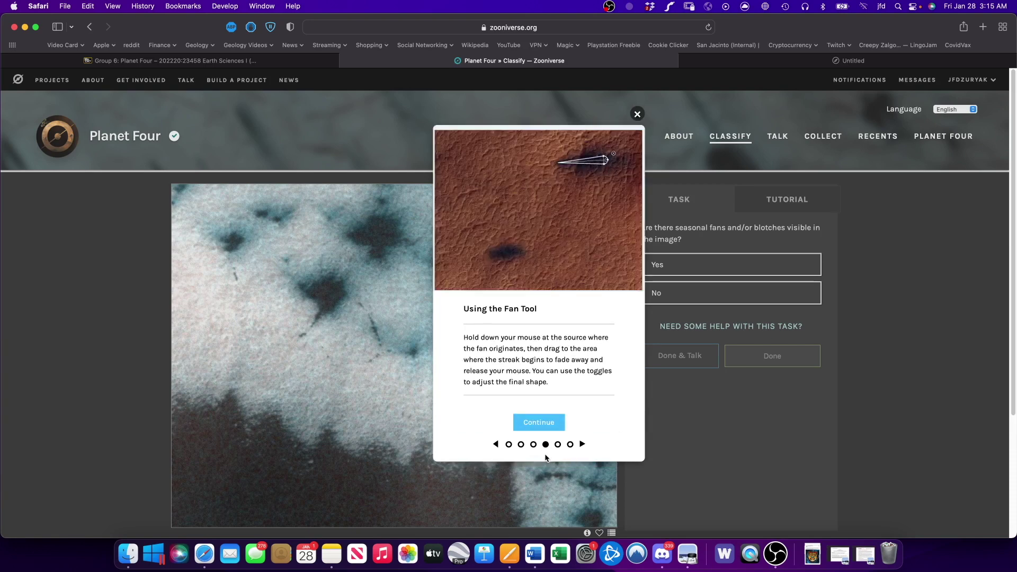
click(558, 451)
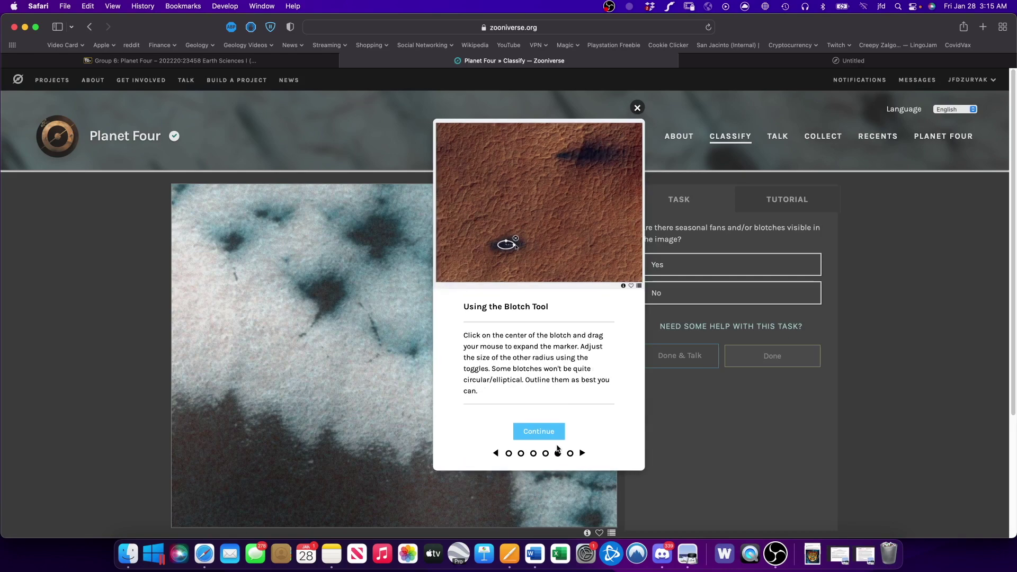
click(570, 453)
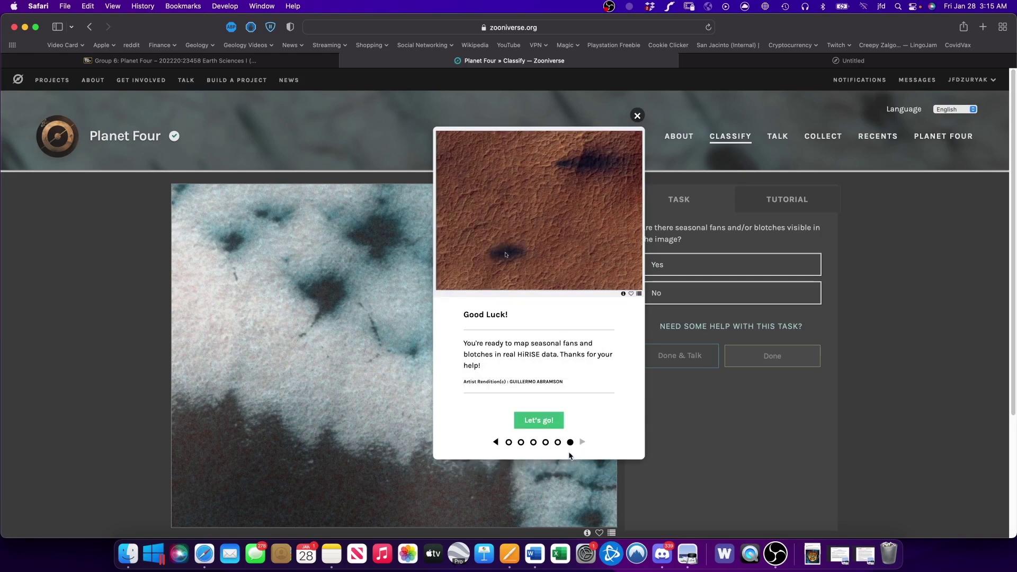
click(637, 131)
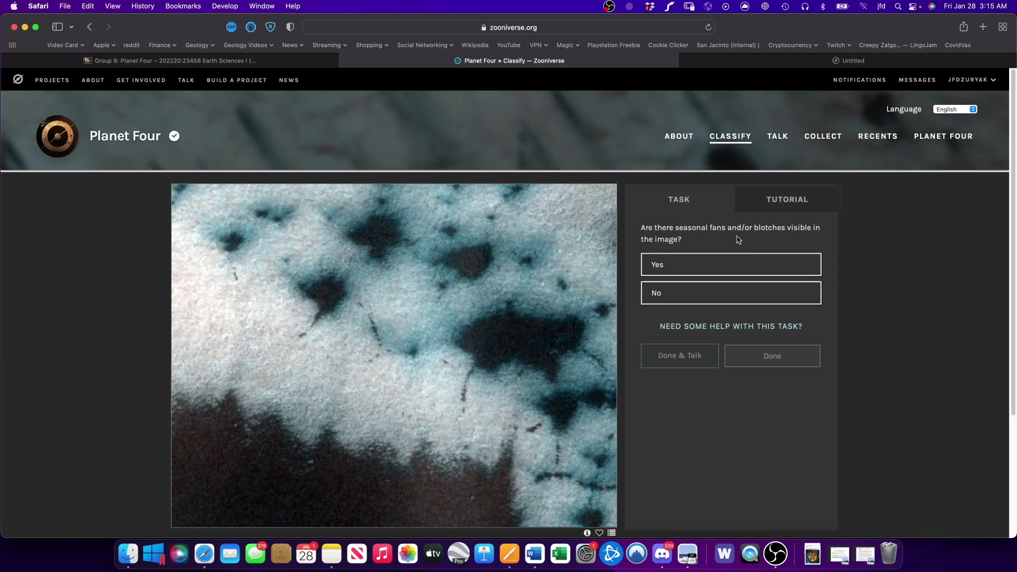
Answer Yes to seasonal fans and/or blotches being visible in the image and continue to the marking task
scroll(756, 318, down, 2)
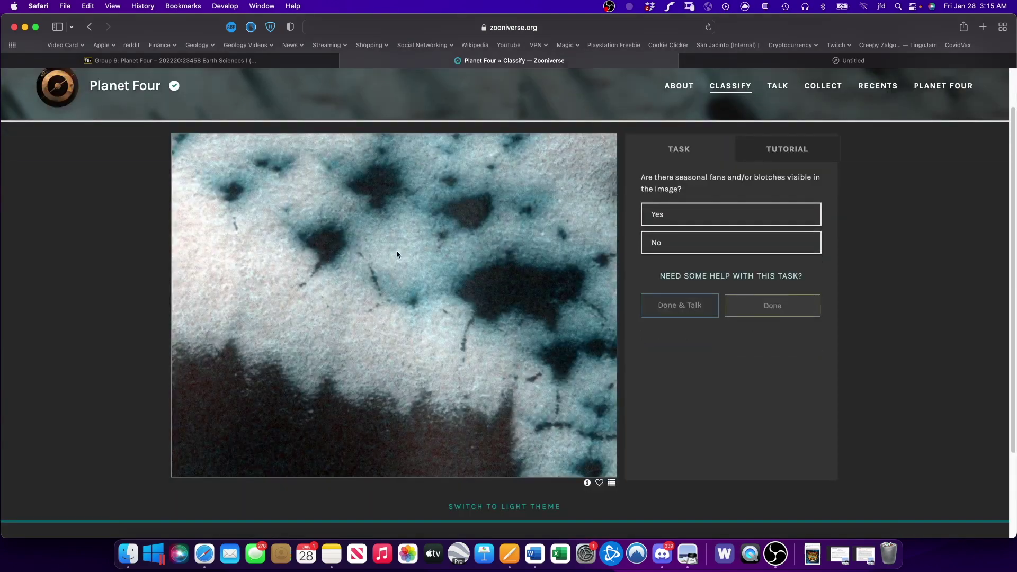
scroll(611, 339, up, 1)
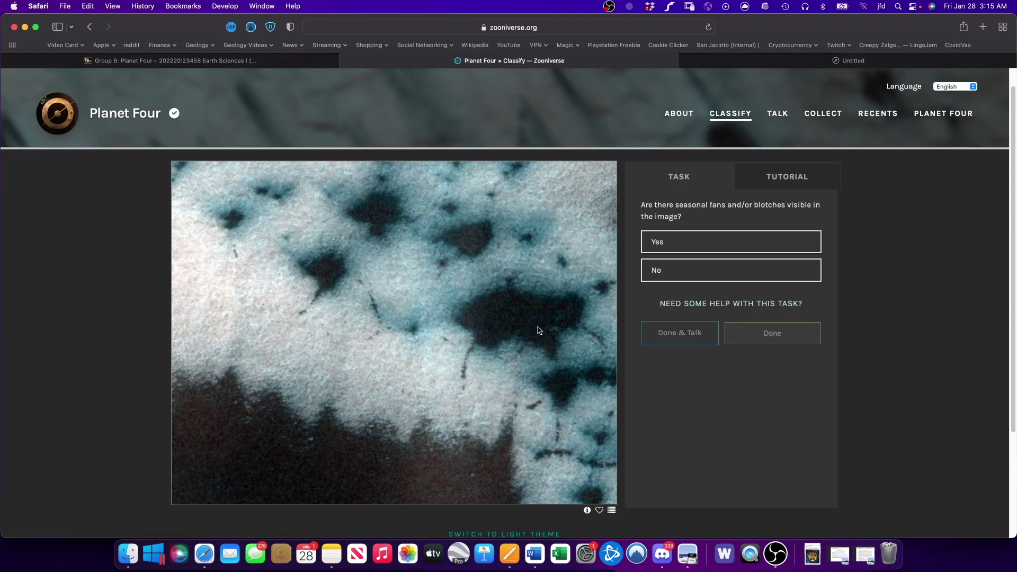
click(706, 245)
click(740, 335)
Outline the large dark patch right of the image's centre as a blotch and mark the smaller one above it as a fan
click(753, 276)
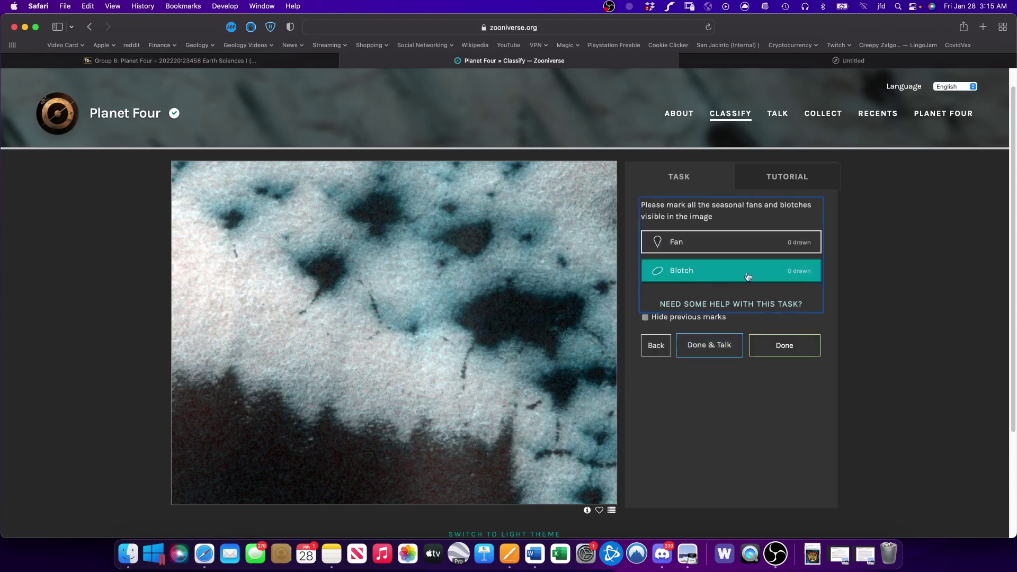
mouse_move(497, 324)
mouse_down()
mouse_move(581, 314)
mouse_move(557, 317)
mouse_up()
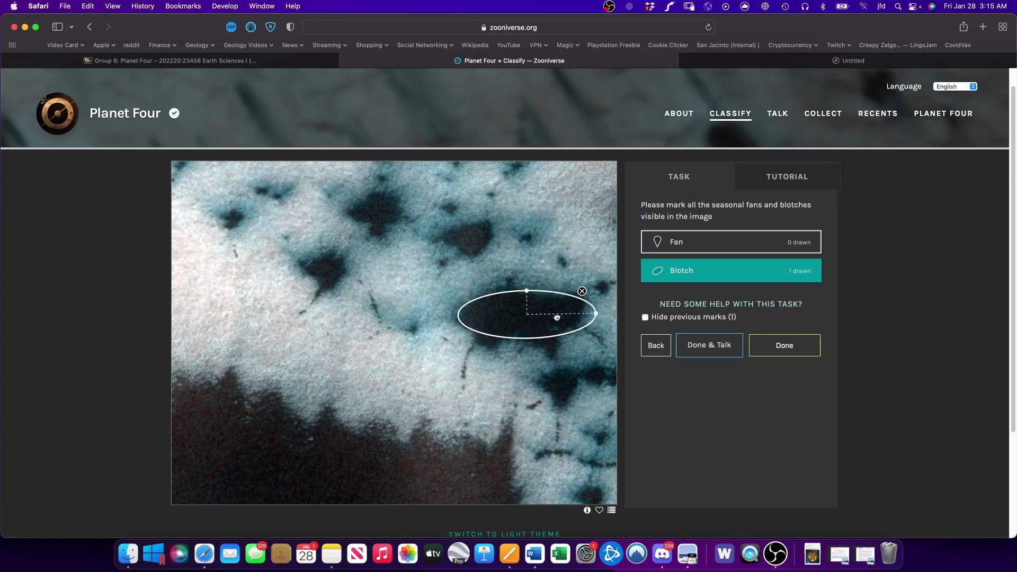
click(731, 241)
click(454, 237)
mouse_move(454, 236)
mouse_down()
mouse_move(485, 238)
mouse_move(480, 226)
mouse_move(464, 239)
mouse_move(474, 239)
mouse_up()
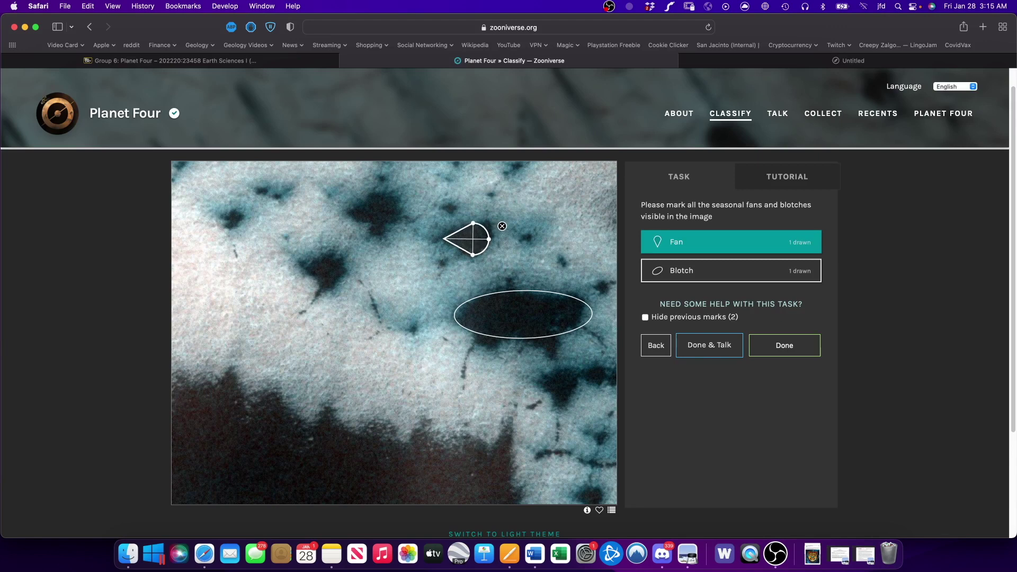
Mark as blotches the dark spots at upper centre, left of centre, the upper left, and below the large dark patch
click(673, 273)
mouse_move(359, 210)
mouse_down()
mouse_move(408, 217)
mouse_move(394, 227)
mouse_move(392, 205)
mouse_up()
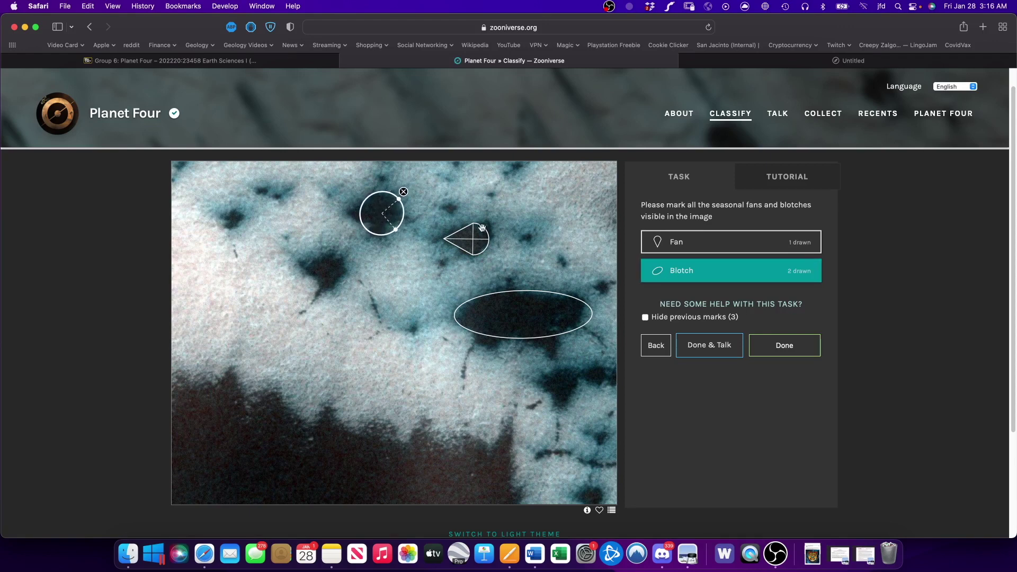
mouse_move(304, 264)
mouse_down()
mouse_move(351, 285)
mouse_move(347, 254)
mouse_move(309, 257)
mouse_move(338, 259)
mouse_up()
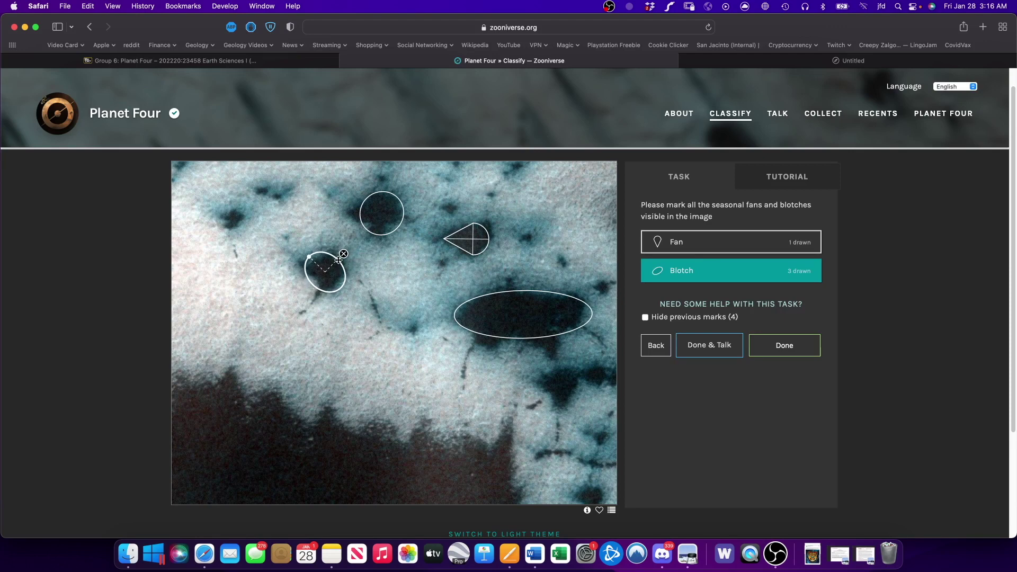
click(698, 247)
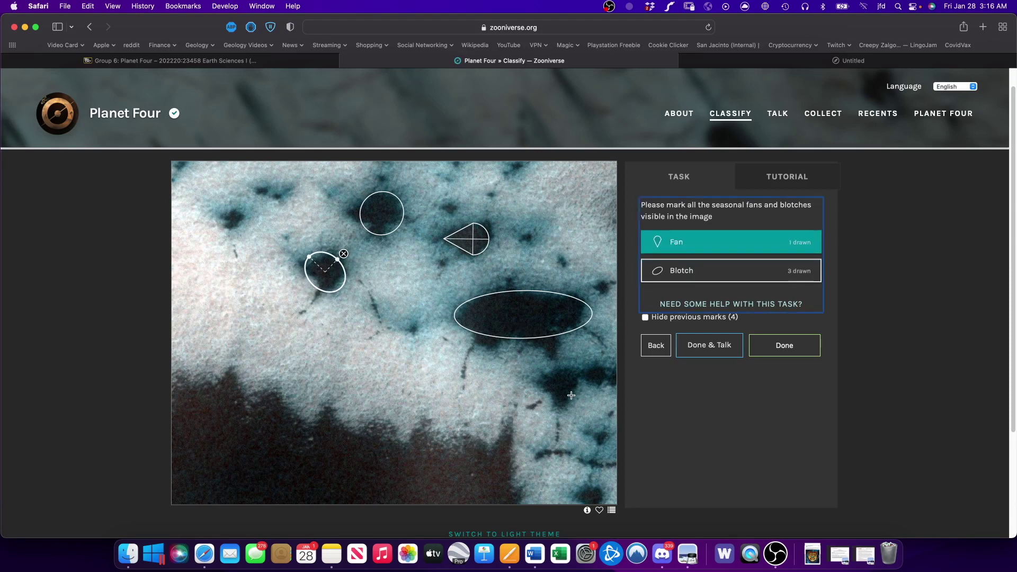
click(687, 272)
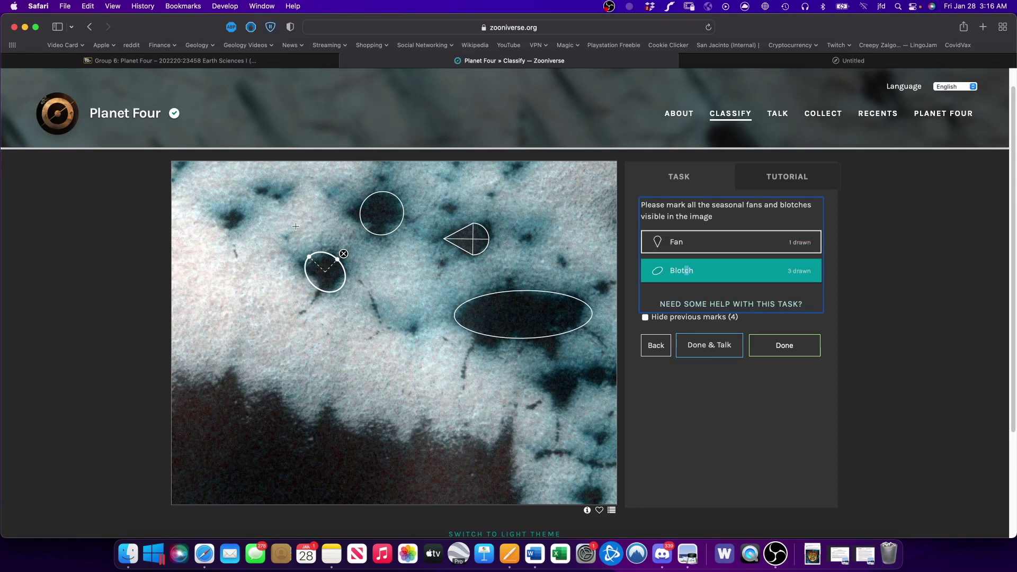
mouse_move(225, 214)
mouse_down()
mouse_move(232, 221)
mouse_move(246, 206)
mouse_move(224, 209)
mouse_move(240, 207)
mouse_move(233, 220)
mouse_up()
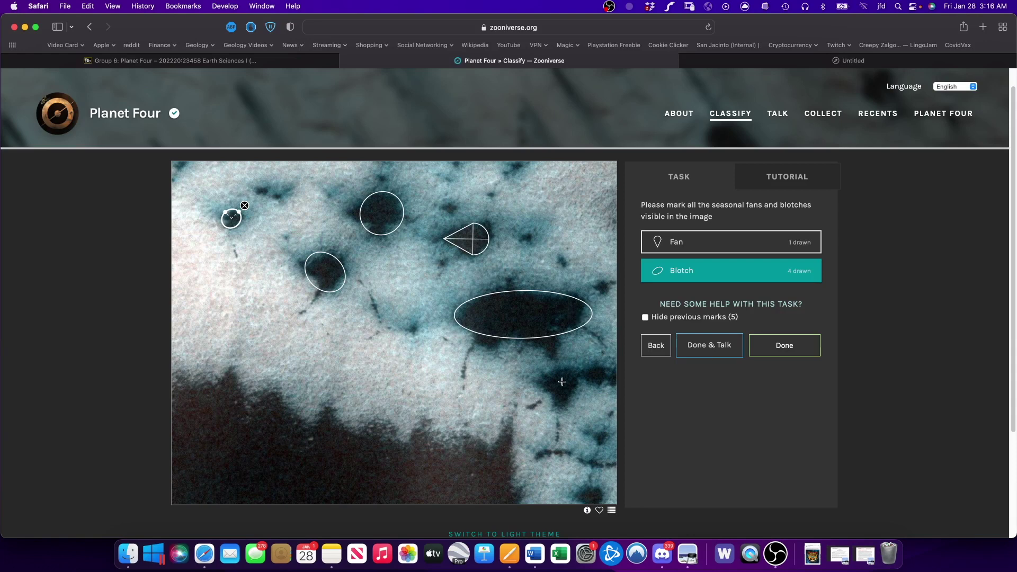
mouse_move(547, 378)
mouse_down()
mouse_move(576, 398)
mouse_move(556, 405)
mouse_move(550, 397)
mouse_move(574, 397)
mouse_move(557, 401)
mouse_move(559, 391)
mouse_up()
Mark as fans the two thin streaks at the lower right, the one below the large blotch and the one left of it
click(711, 248)
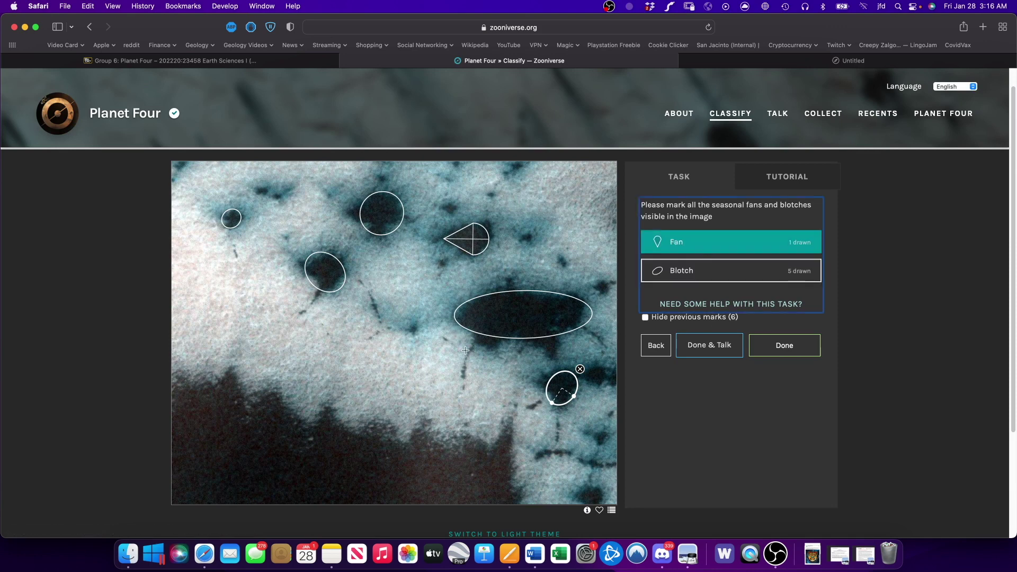
mouse_move(537, 455)
mouse_down()
mouse_move(573, 453)
mouse_move(526, 457)
mouse_move(520, 442)
mouse_move(565, 467)
mouse_move(559, 452)
mouse_move(617, 467)
mouse_up()
click(530, 424)
click(573, 456)
drag(473, 347, 461, 378)
drag(369, 291, 381, 320)
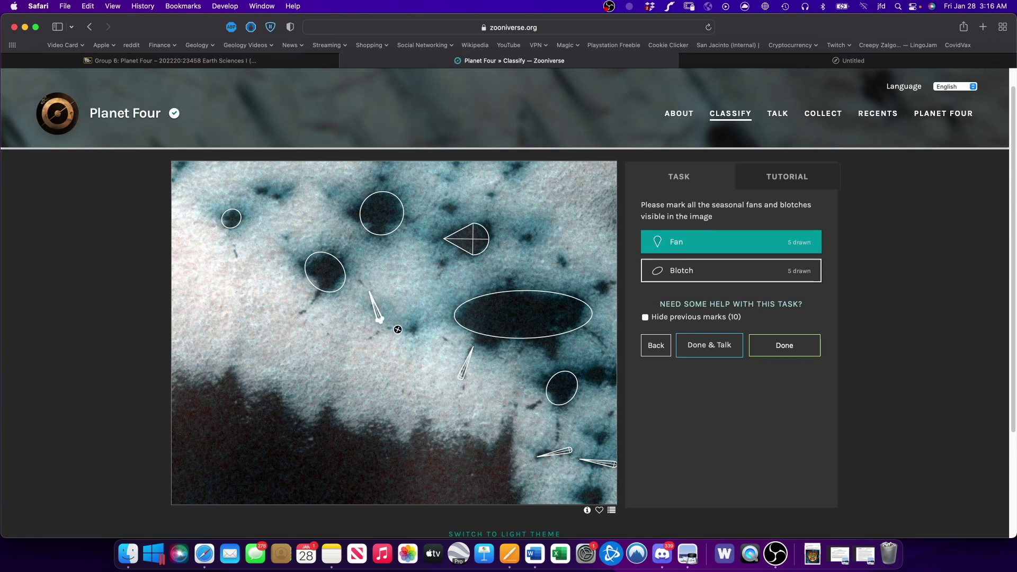
Mark as blotches the three small dark spots above and to the right of the large blotch
click(678, 273)
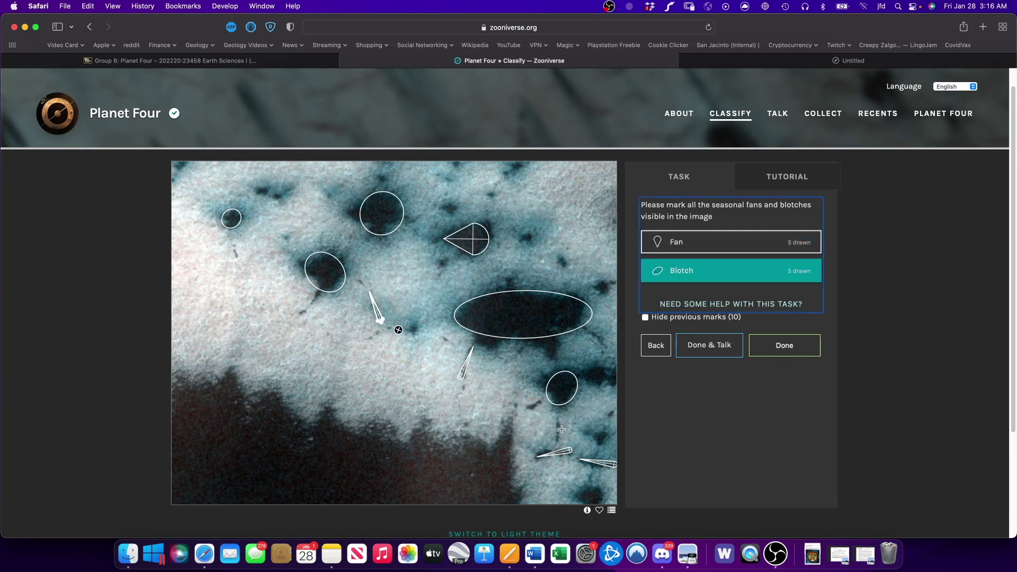
drag(599, 286, 603, 295)
drag(560, 259, 565, 266)
drag(523, 237, 533, 245)
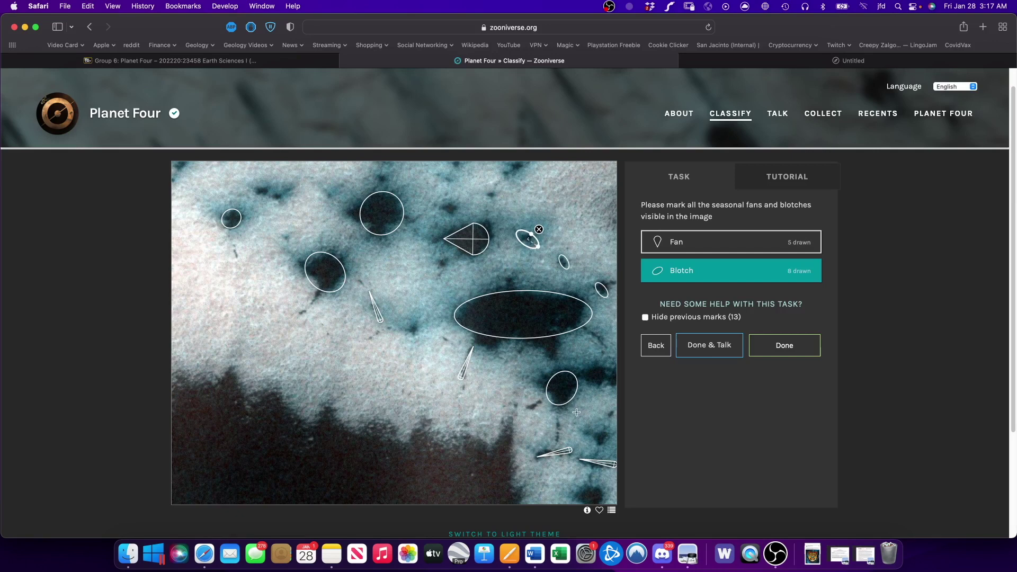
Mark the remaining small dark spots across the image as blotches and submit the classification
mouse_move(590, 374)
mouse_down()
mouse_move(615, 378)
mouse_move(600, 378)
mouse_up()
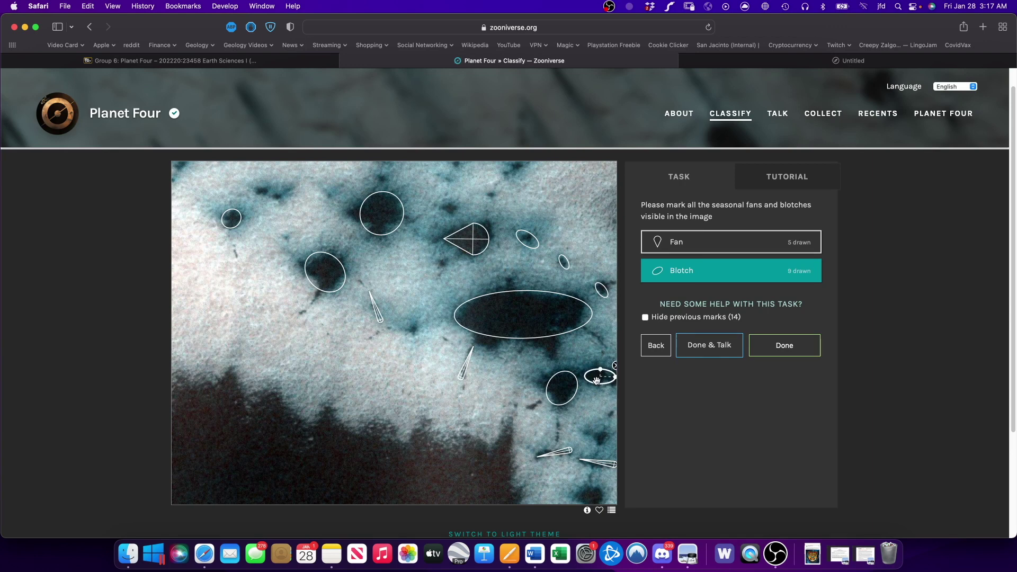
drag(447, 205, 451, 213)
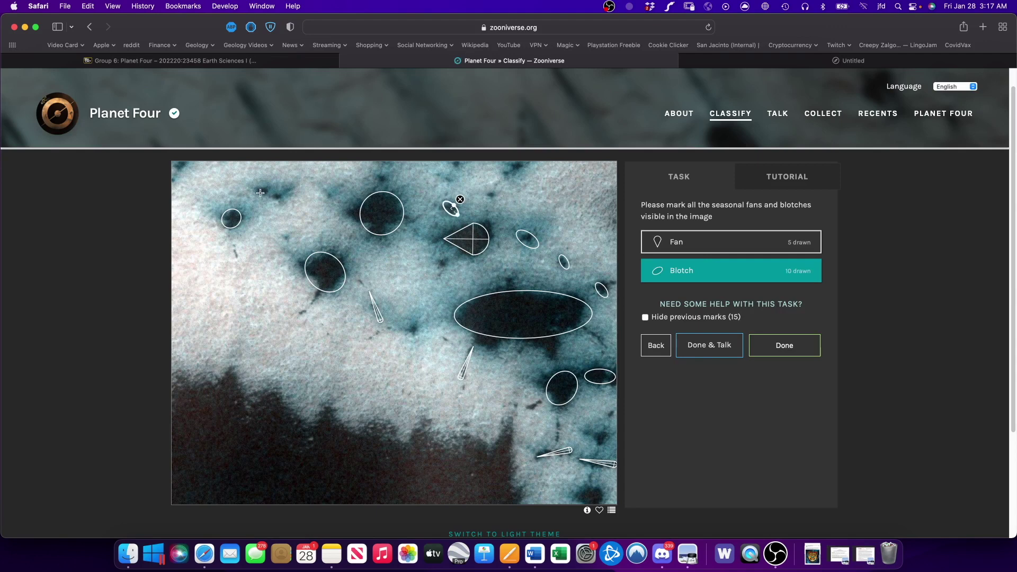
mouse_move(260, 191)
mouse_down()
mouse_move(268, 186)
mouse_move(262, 194)
mouse_up()
drag(487, 194, 492, 198)
drag(413, 330, 414, 331)
drag(527, 404, 536, 405)
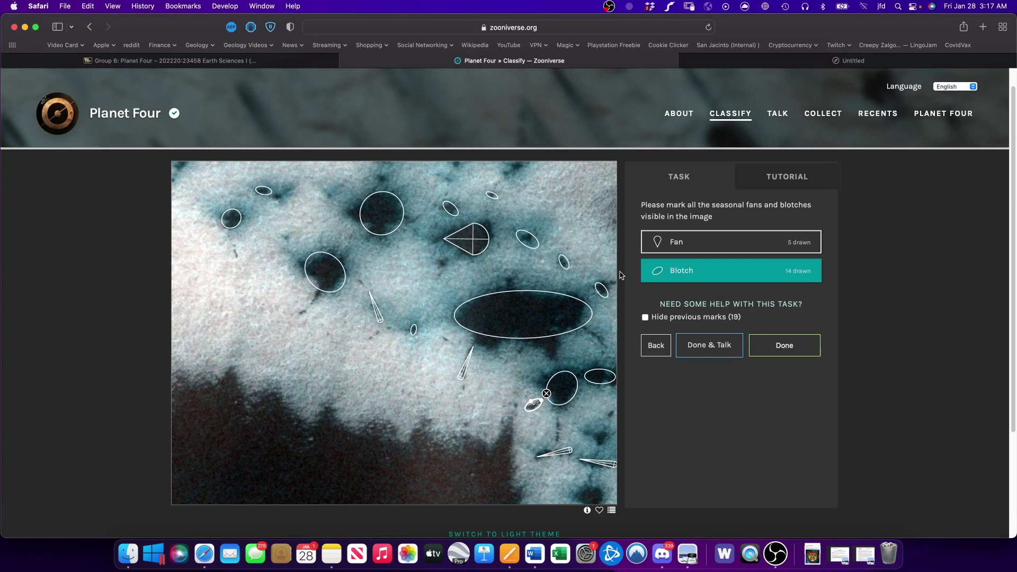
click(794, 345)
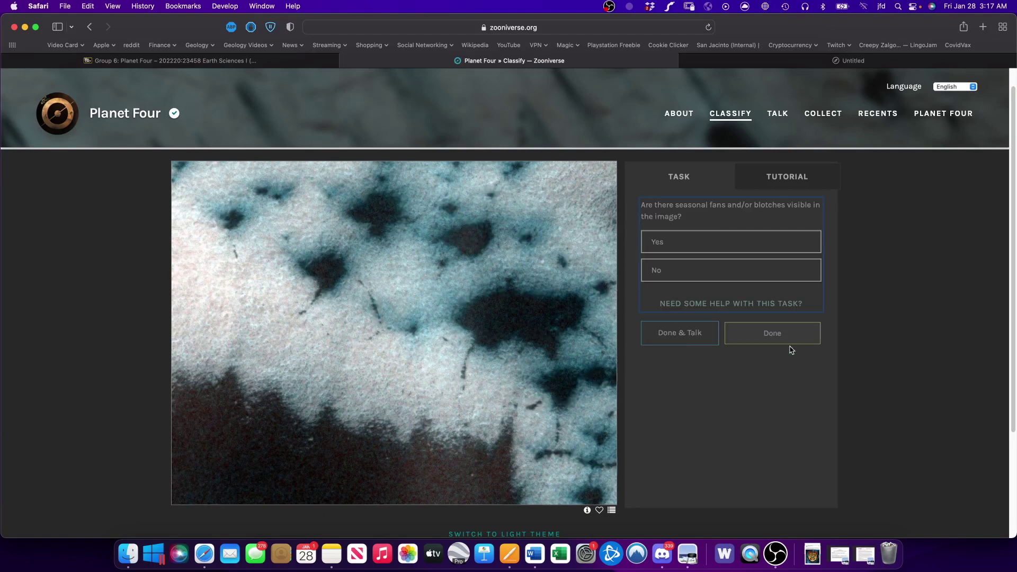
Answer Yes to visible fans or blotches, and mark the three central dark spots and the lower-left one as blotches
click(719, 239)
click(768, 342)
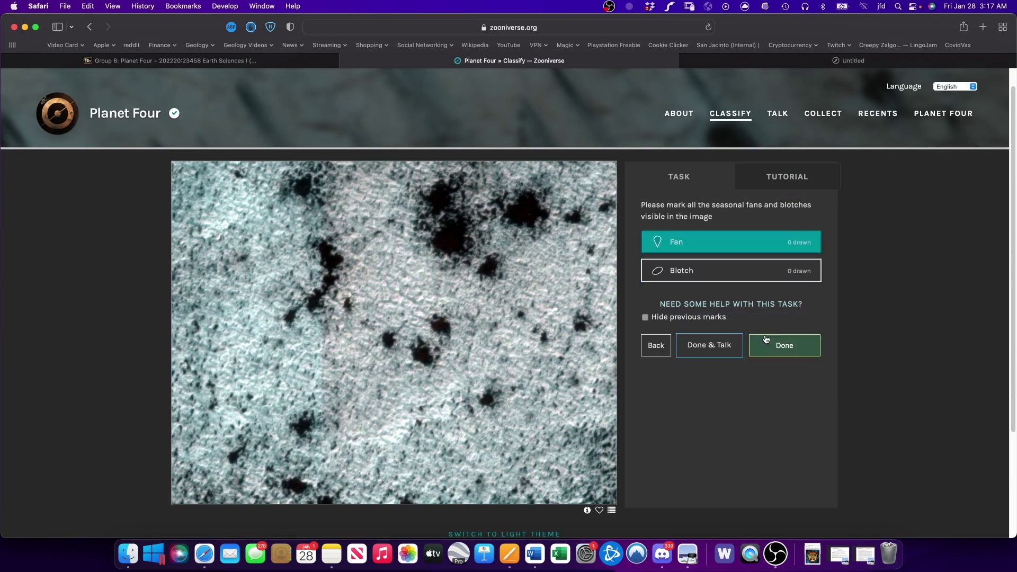
click(681, 269)
mouse_move(417, 346)
mouse_down()
mouse_move(434, 347)
mouse_move(446, 327)
mouse_move(393, 336)
mouse_move(403, 331)
mouse_move(390, 347)
mouse_move(403, 336)
mouse_move(394, 330)
mouse_move(390, 340)
mouse_up()
mouse_move(303, 423)
mouse_down()
mouse_move(316, 432)
mouse_move(313, 417)
mouse_move(305, 427)
mouse_up()
Mark two narrow fans along the elongated dark streak left of the image's centre
click(689, 241)
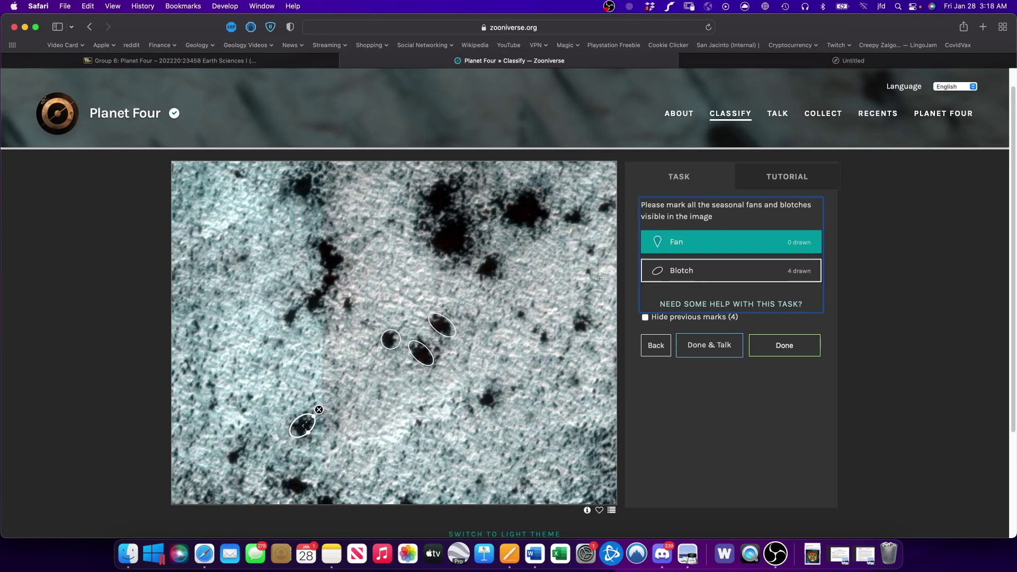
mouse_move(328, 252)
mouse_down()
mouse_move(328, 286)
mouse_move(313, 310)
mouse_up()
drag(327, 247, 328, 284)
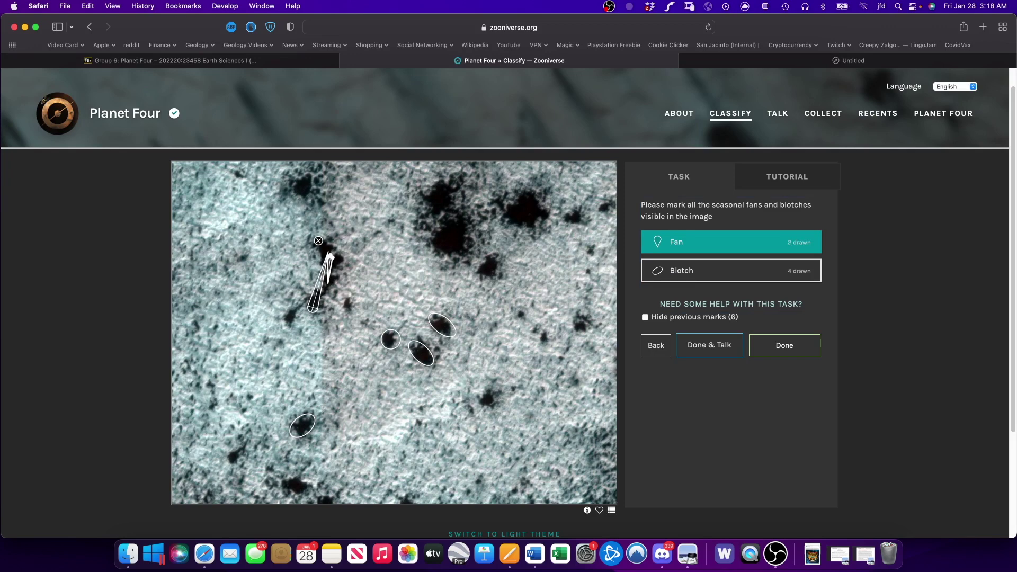
Outline the two large adjoining dark patches at upper centre and the one to their right as blotches
click(678, 271)
drag(442, 223, 452, 247)
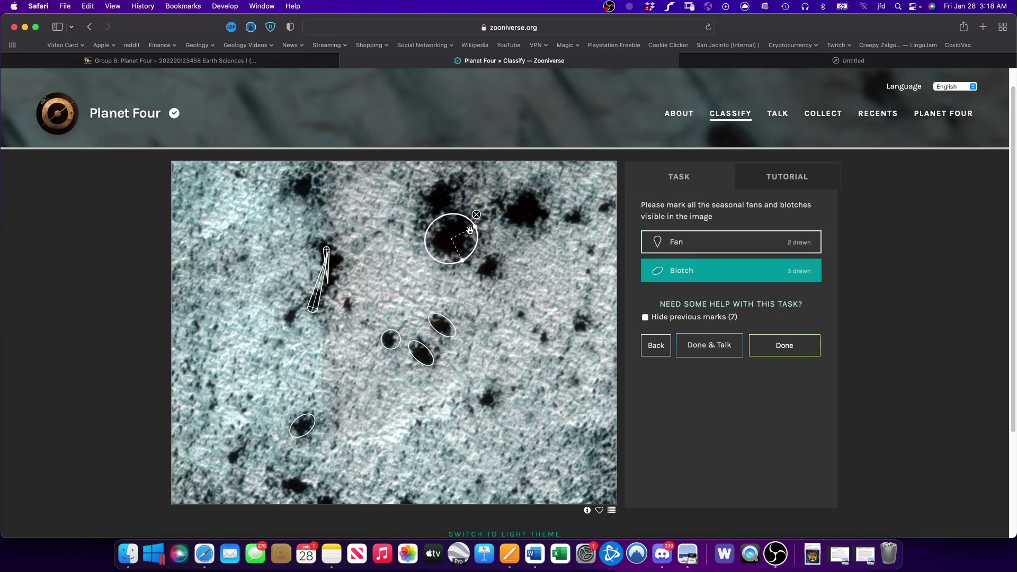
mouse_move(429, 190)
mouse_down()
mouse_move(469, 215)
mouse_move(528, 216)
mouse_move(547, 230)
mouse_move(541, 217)
mouse_up()
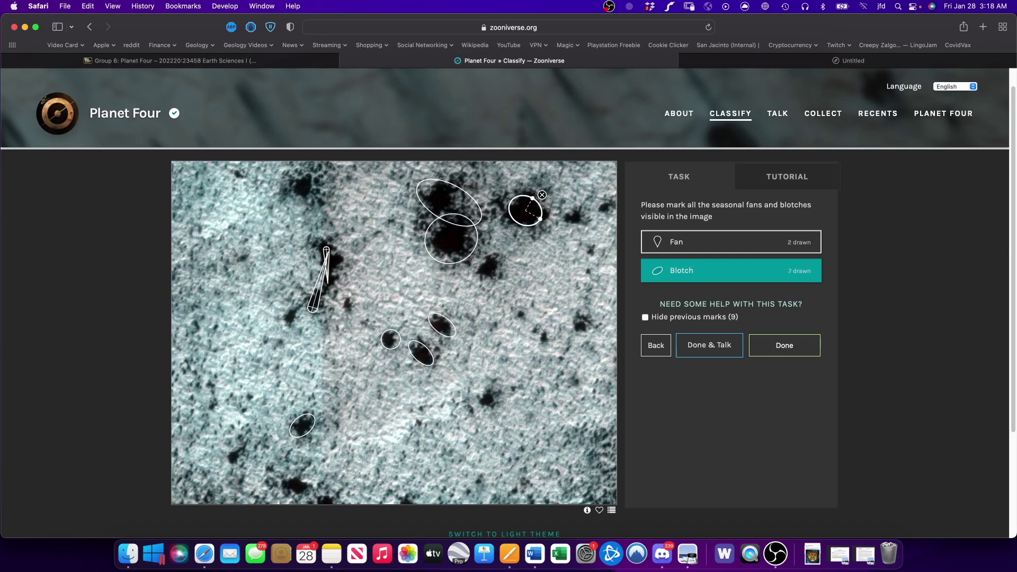
Mark as blotches the upper-left spot, the one at lower right of centre, two near the right edge, and the one below the large patches
mouse_move(298, 176)
mouse_down()
mouse_move(316, 196)
mouse_move(314, 181)
mouse_up()
drag(486, 398, 488, 408)
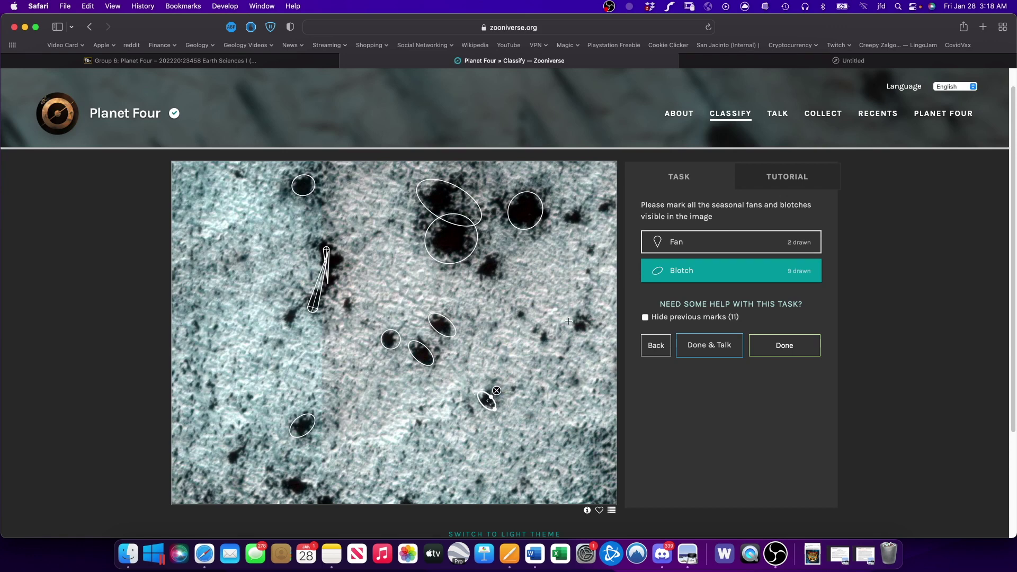
drag(578, 321, 595, 329)
drag(570, 211, 578, 222)
mouse_move(483, 263)
mouse_down()
mouse_move(490, 254)
mouse_move(494, 278)
mouse_move(504, 277)
mouse_move(500, 257)
mouse_move(482, 277)
mouse_up()
Mark the dark spot at the lower end of the left streak as a fan and the one near the bottom edge as a blotch
click(699, 257)
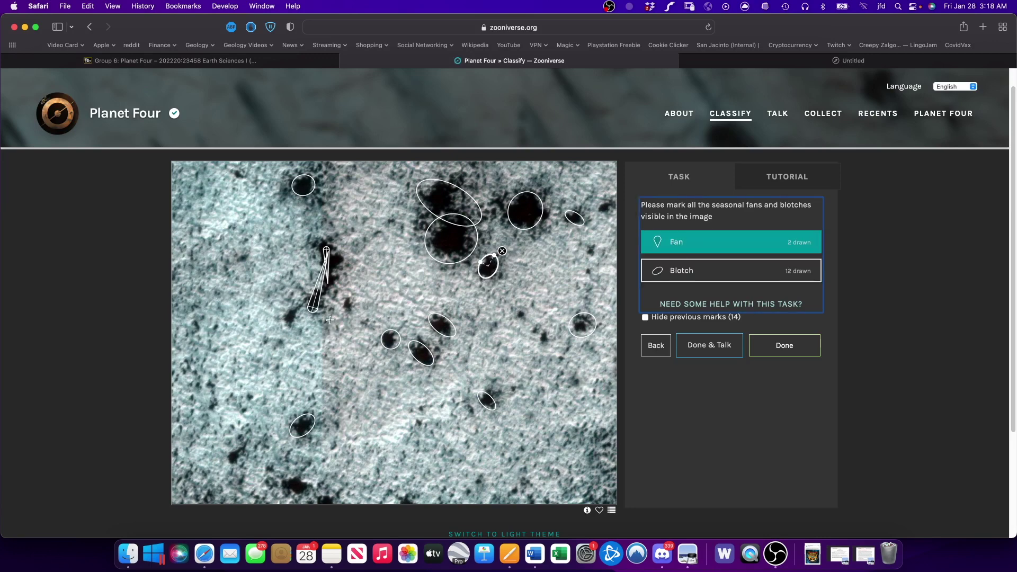
mouse_move(291, 316)
mouse_down()
mouse_move(307, 286)
mouse_move(285, 312)
mouse_up()
click(308, 288)
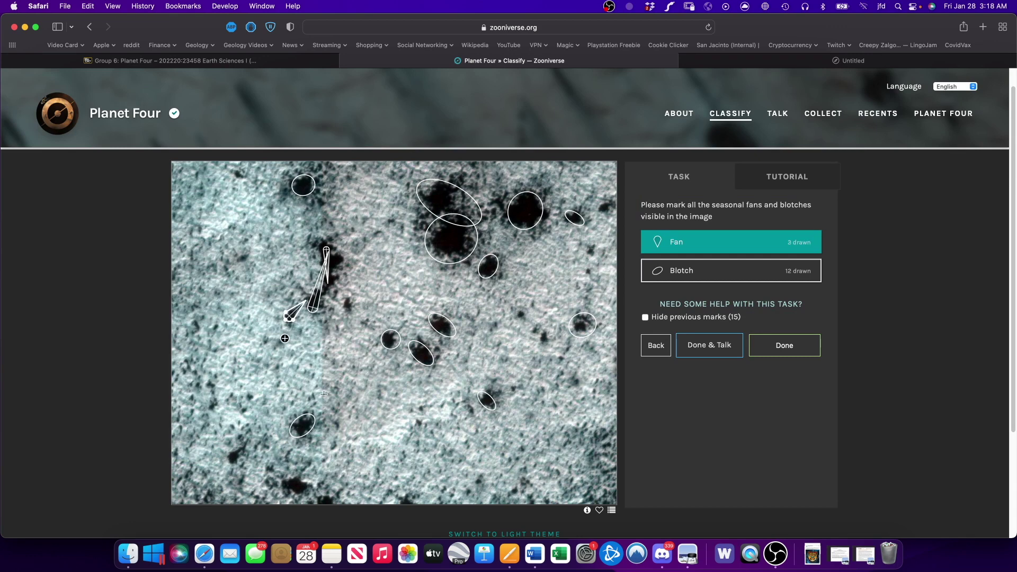
click(697, 272)
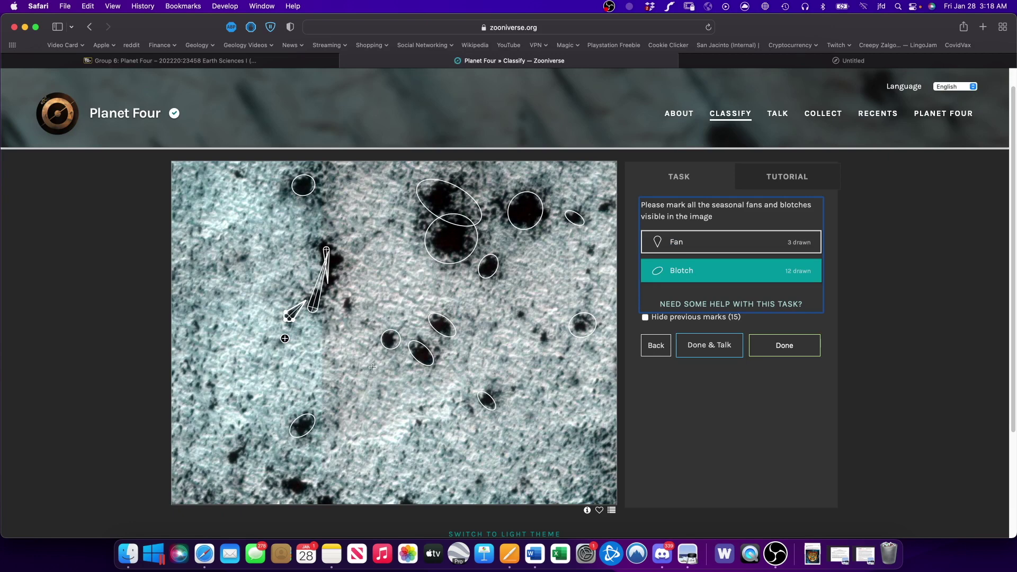
drag(295, 485, 307, 488)
Mark the small lower-left spot as a fan instead of a blotch and submit the image's classification
drag(242, 450, 237, 455)
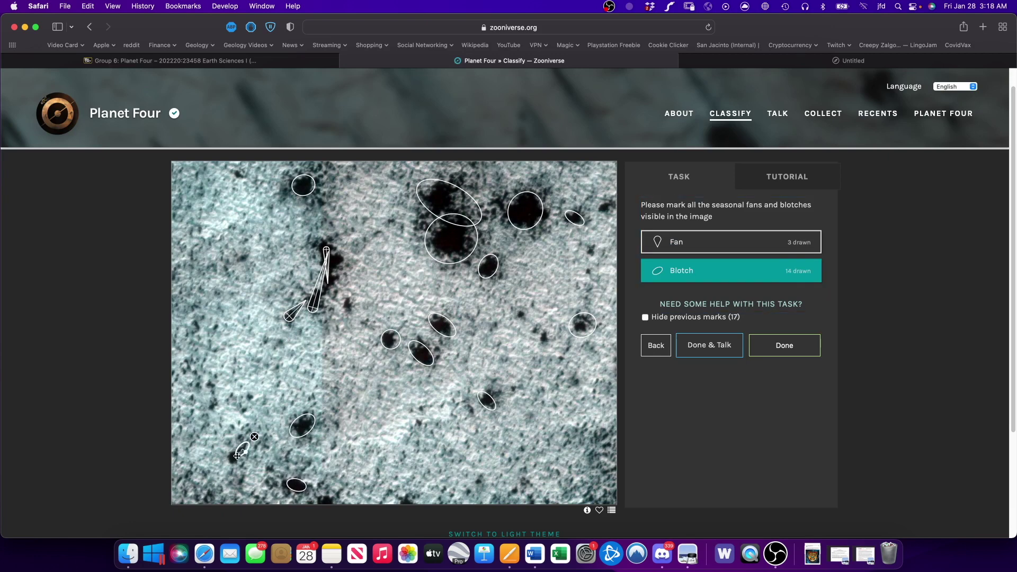
click(254, 436)
key(Up)
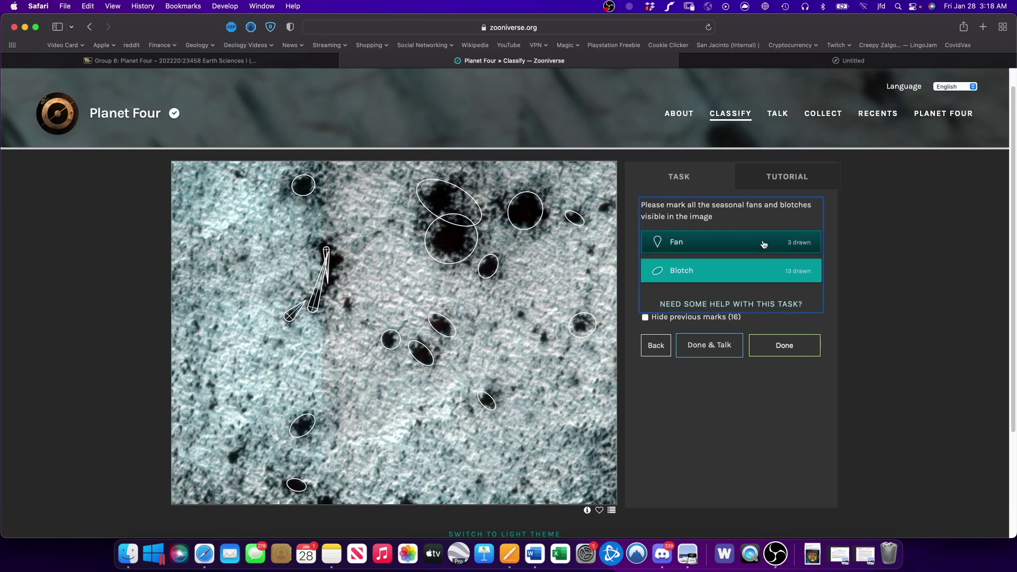
drag(243, 448, 232, 458)
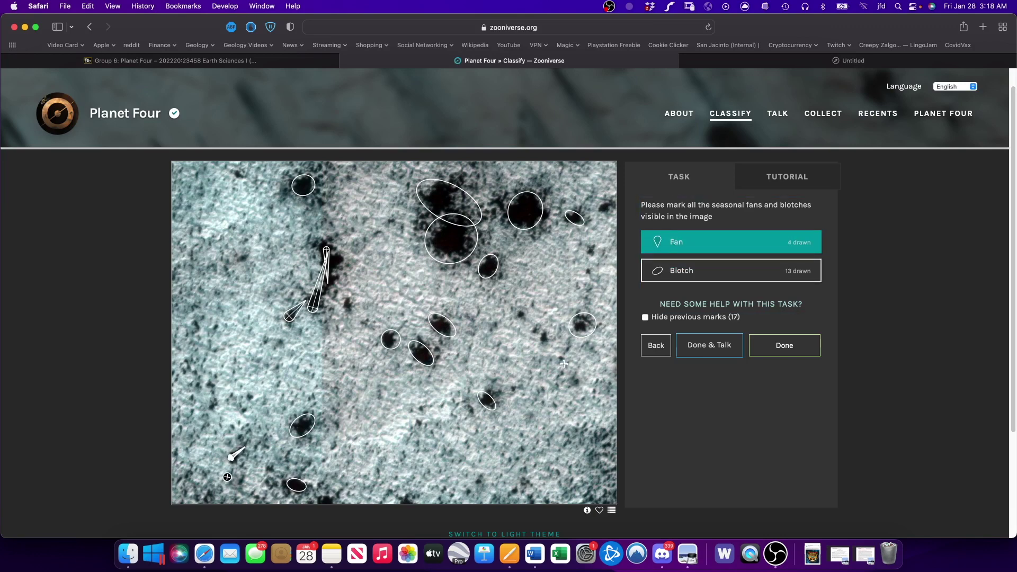
click(783, 347)
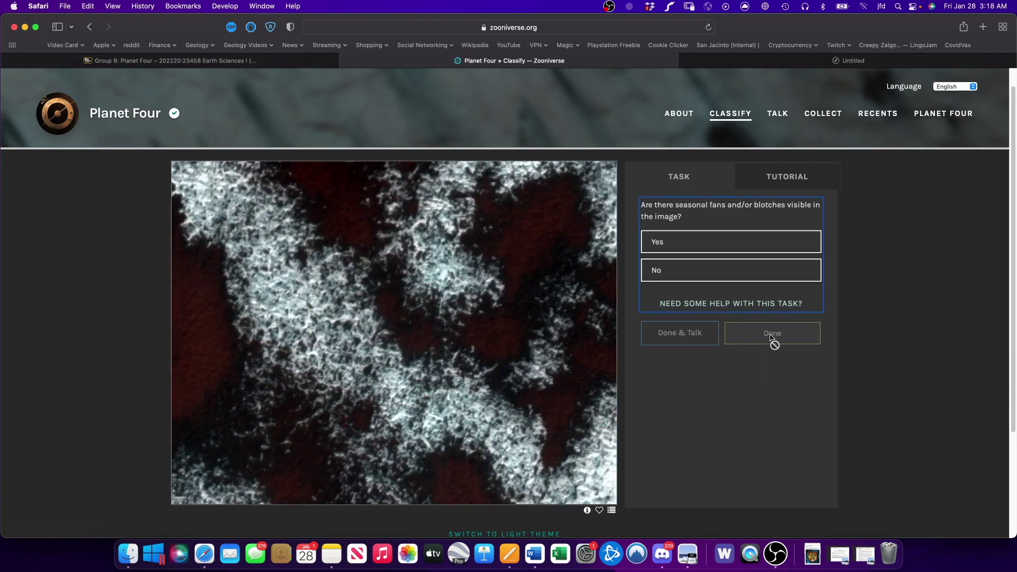